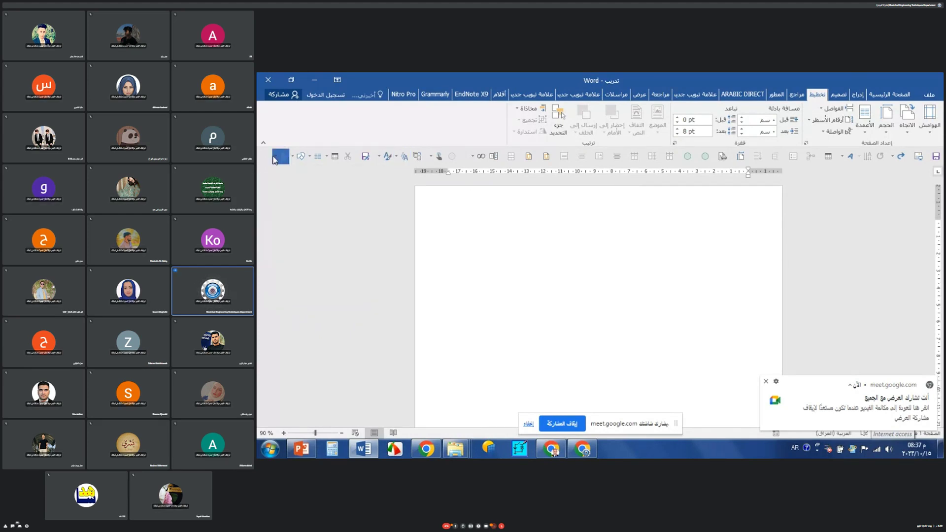
Switch from the blank Word document to the Google Meet call with its participants list open
click(275, 158)
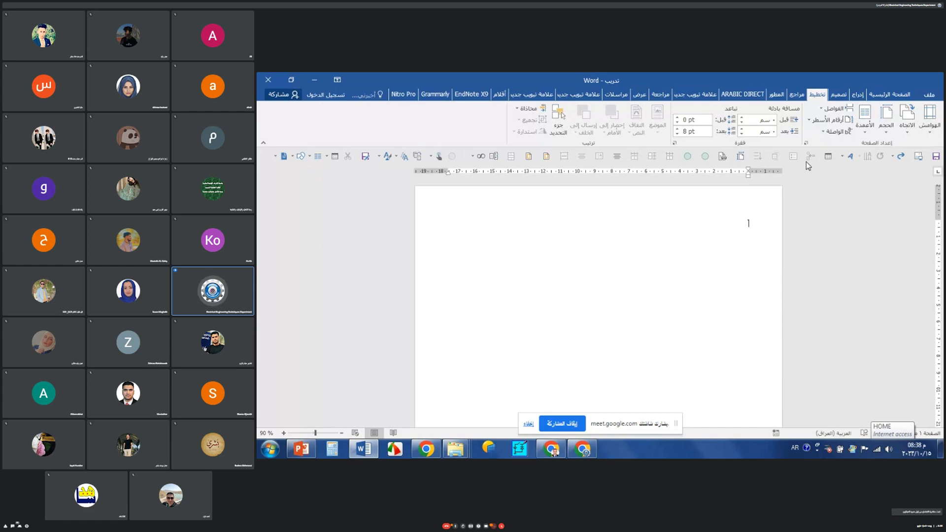
key(alt+Tab)
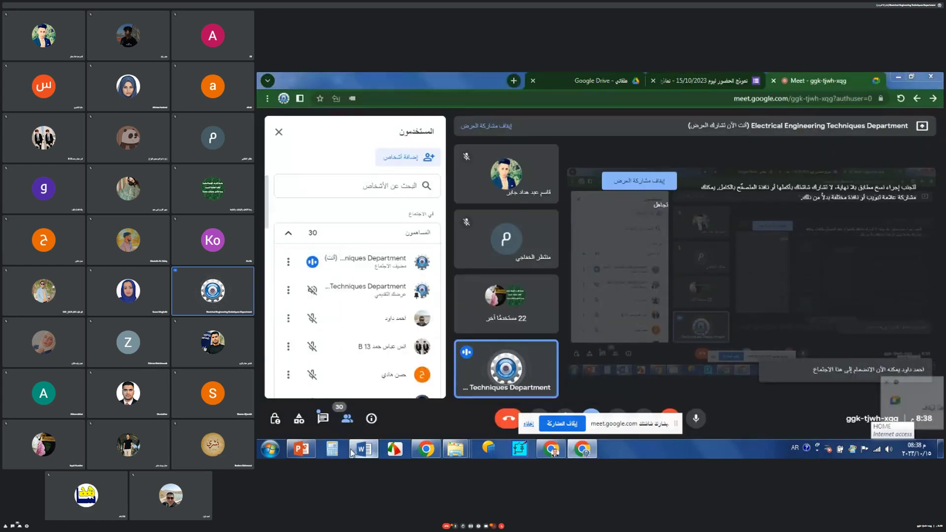
Bring the blank Word document back on screen from the taskbar
click(364, 449)
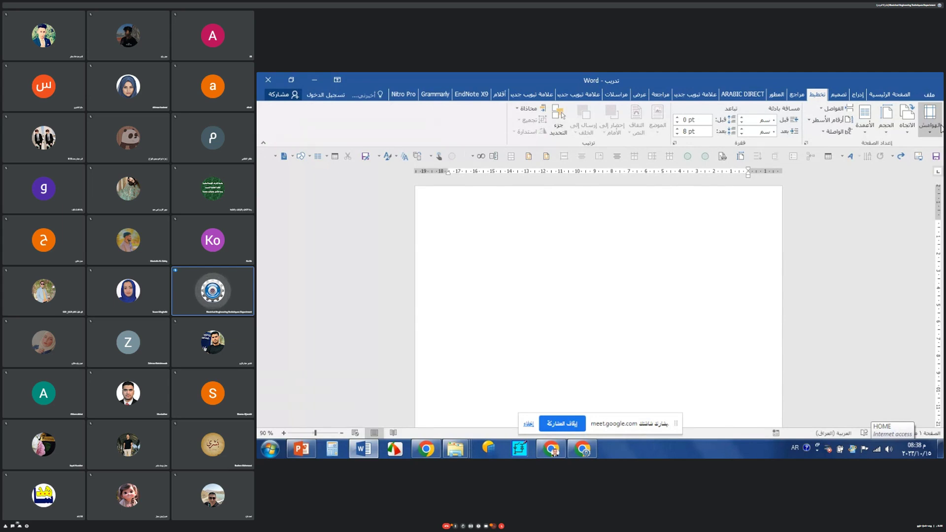
Open Page Setup via Layout's Custom Margins, showing every margin at 2 cm
click(925, 126)
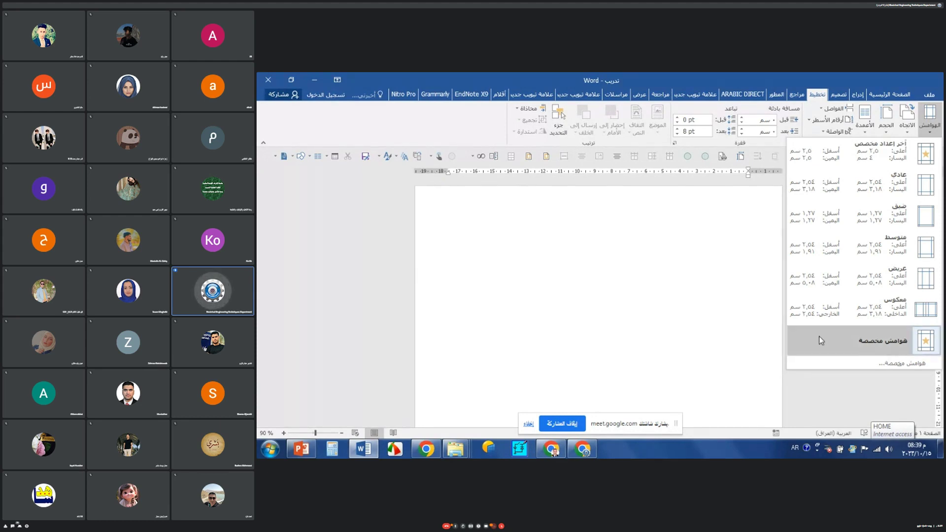
click(874, 364)
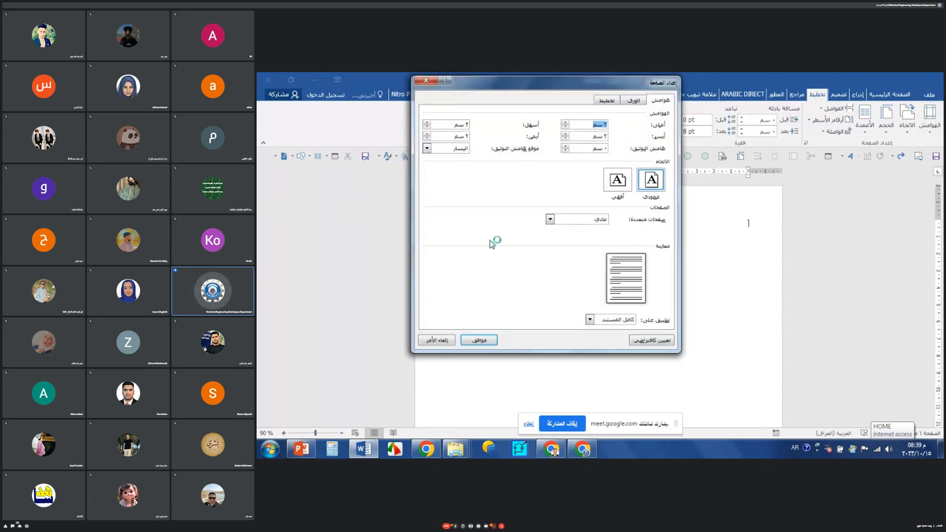
Raise the right margin from 2 cm to 2.5 cm in Page Setup
drag(533, 81, 619, 110)
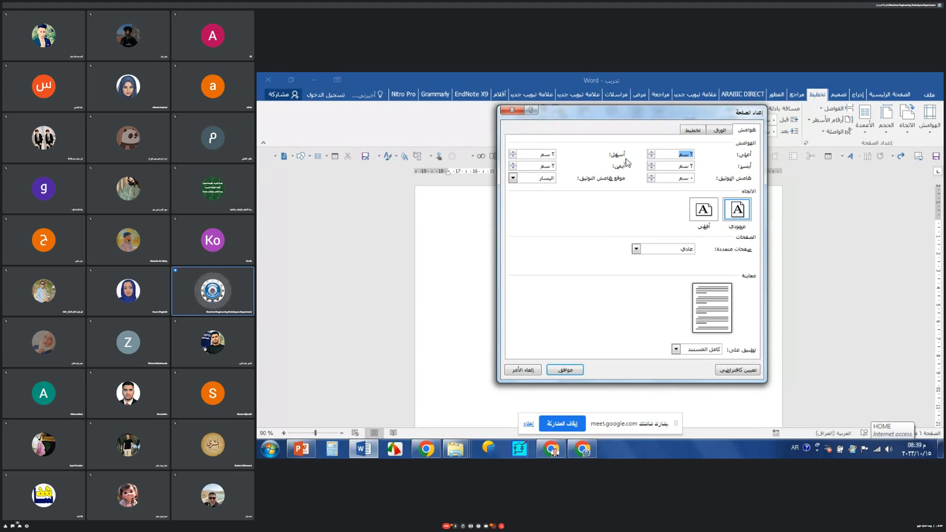
double_click(513, 165)
triple_click(513, 164)
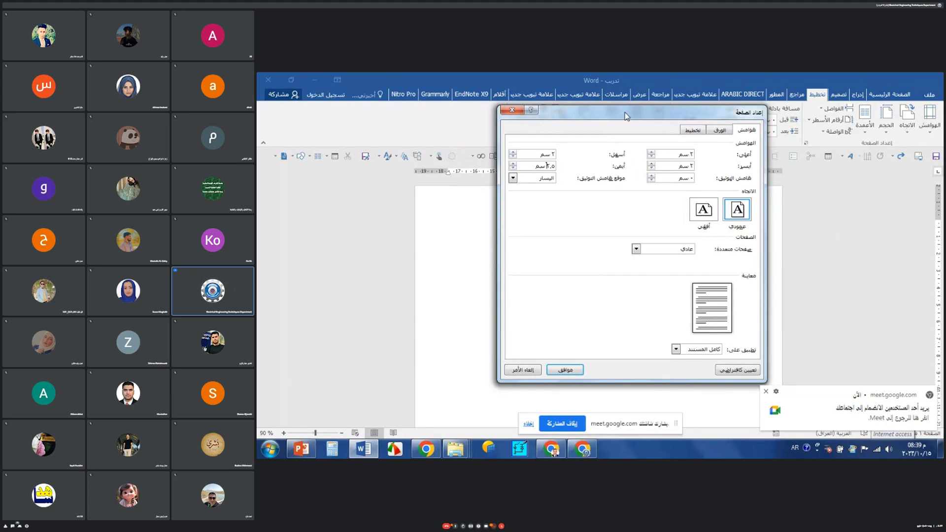
drag(626, 116, 527, 134)
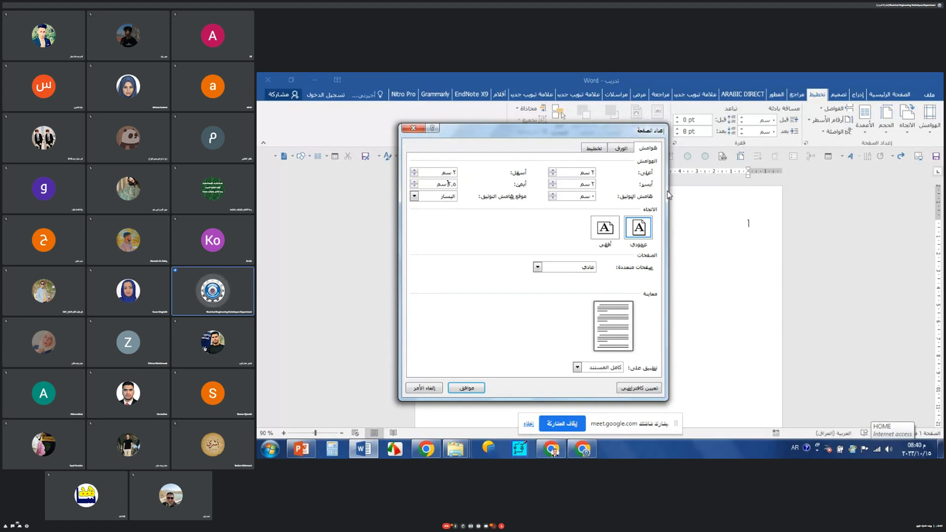
Set the top, bottom and left margins to 1, leaving the right margin at 2.5 cm
click(553, 175)
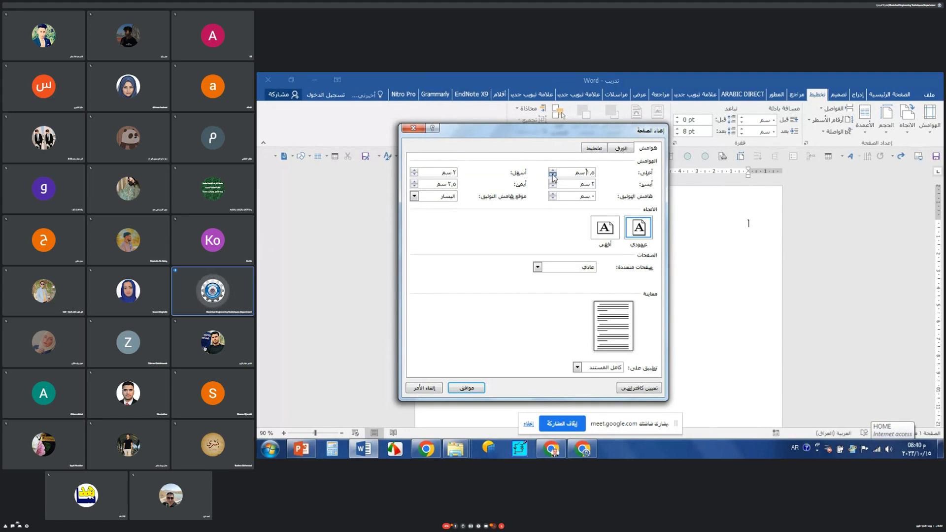
click(553, 175)
click(553, 175)
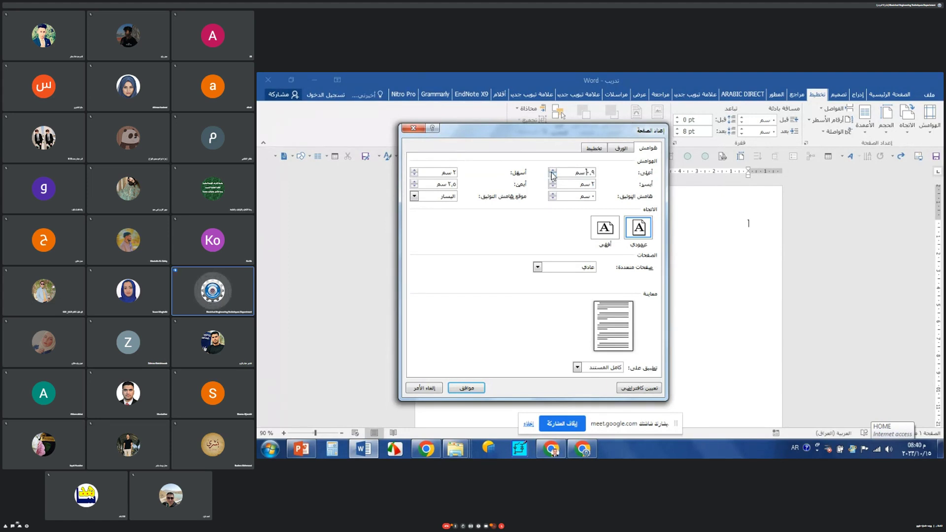
click(552, 171)
double_click(585, 183)
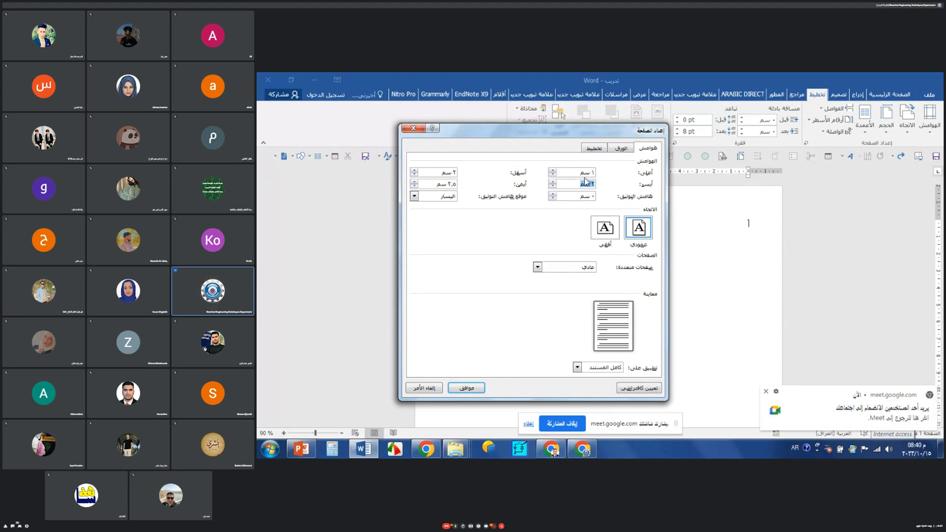
text(١)
double_click(453, 172)
text(١)
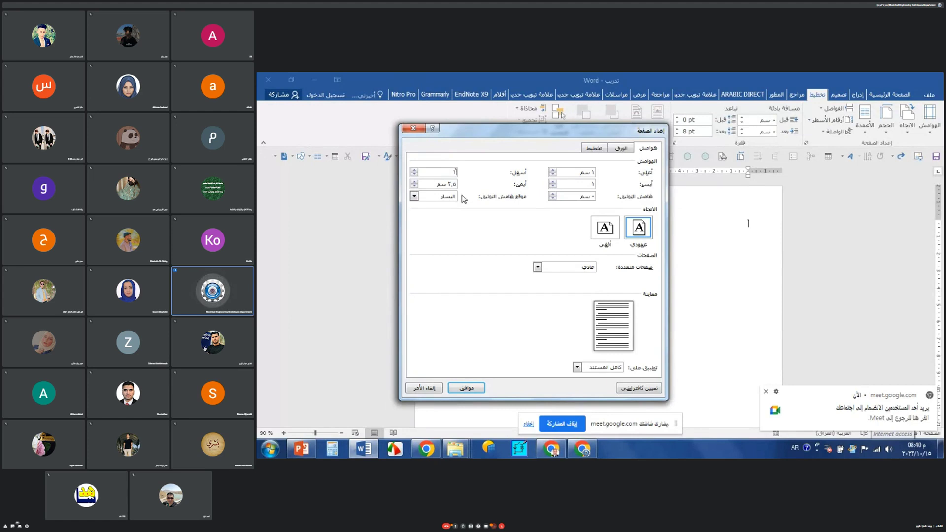
double_click(585, 172)
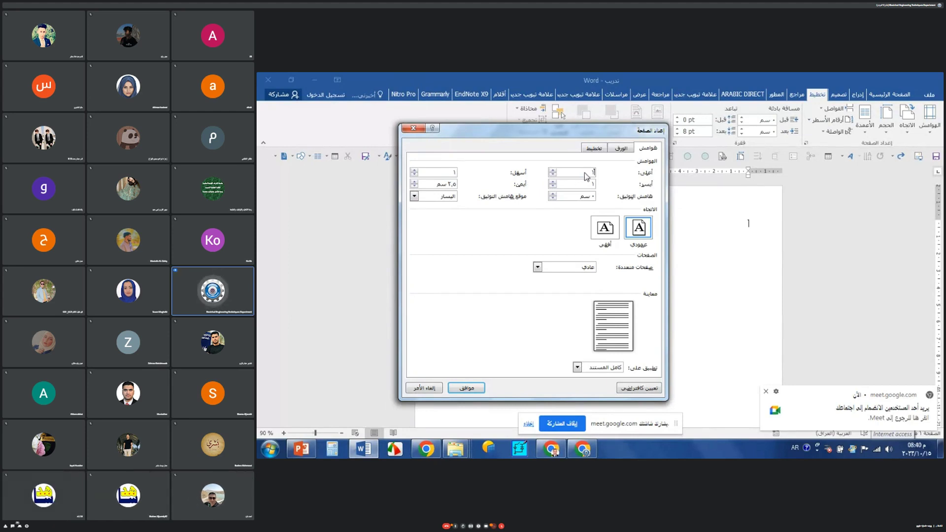
text(١)
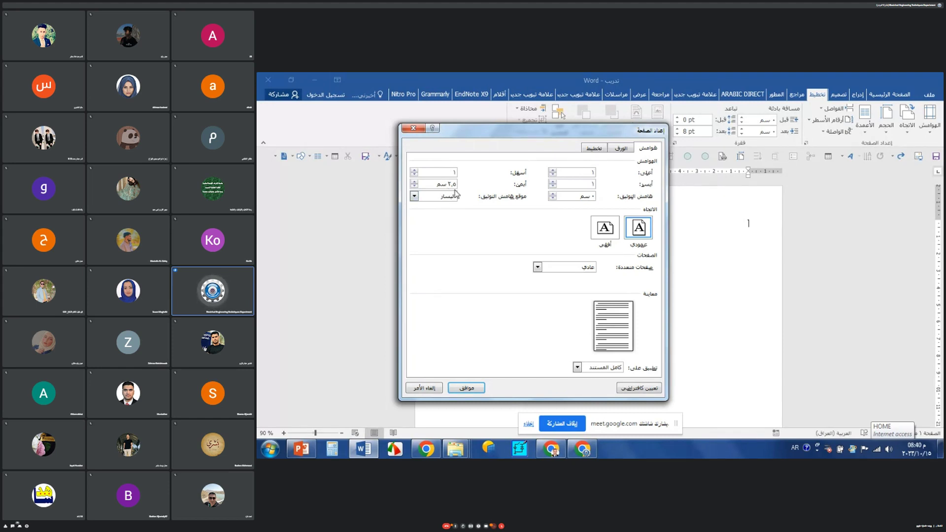
Change the paper size from Letter to A4 (21 × 29.7 cm)
click(622, 151)
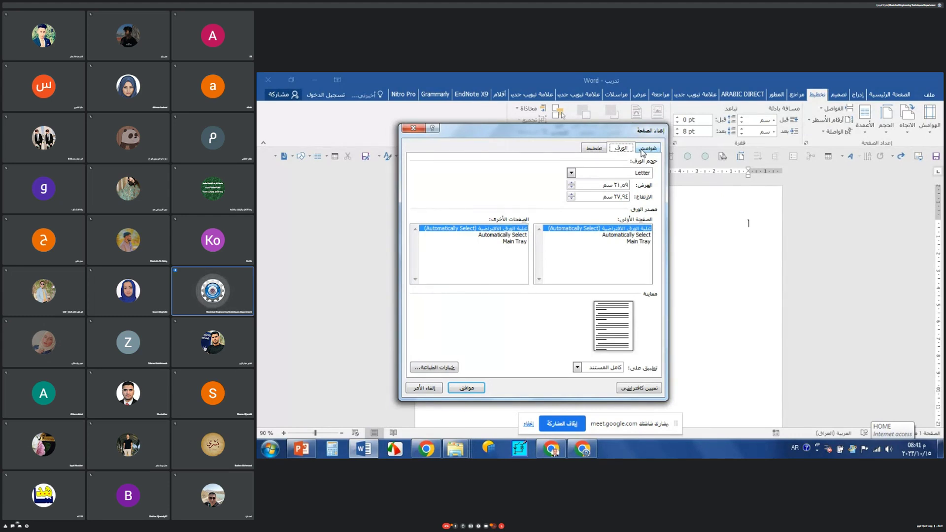
click(632, 172)
click(616, 200)
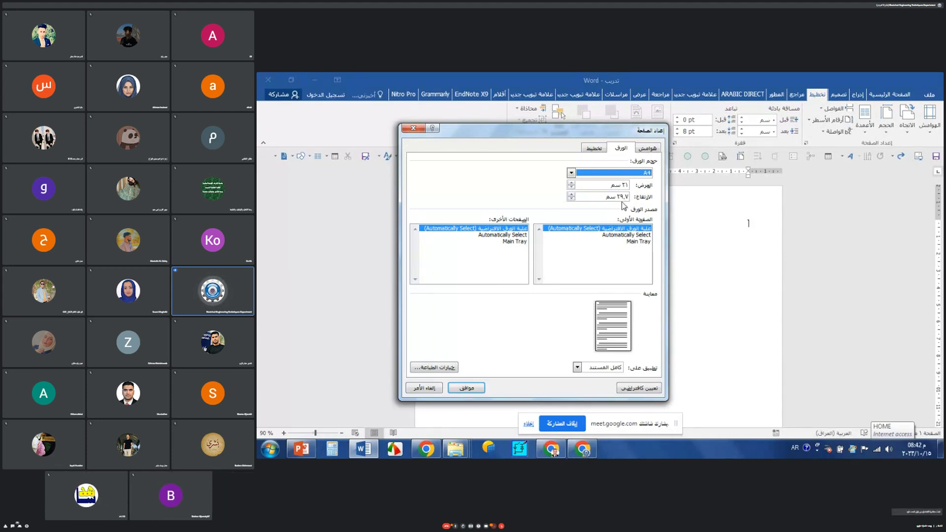
click(572, 172)
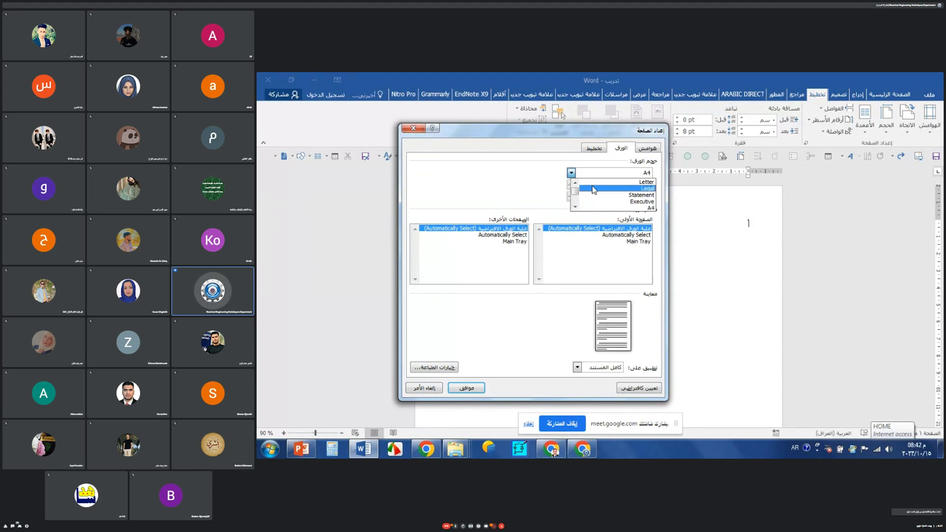
click(595, 208)
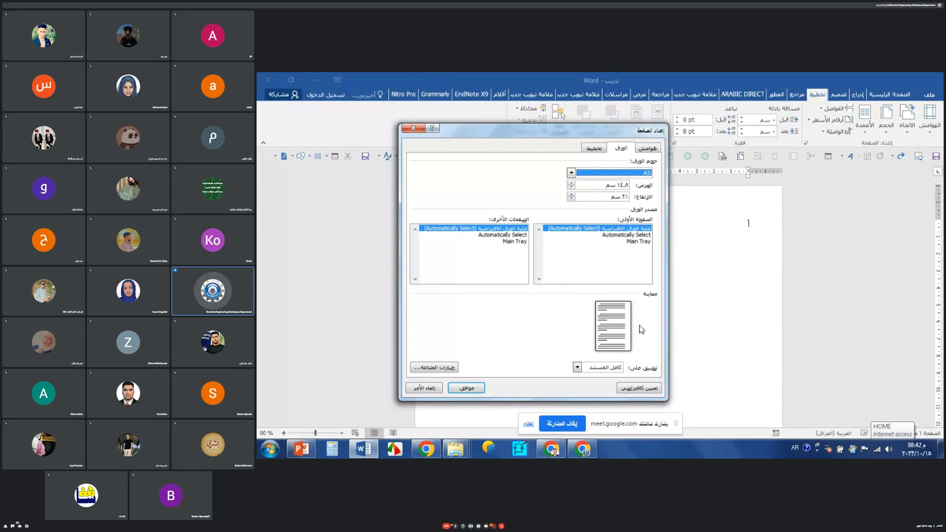
click(572, 172)
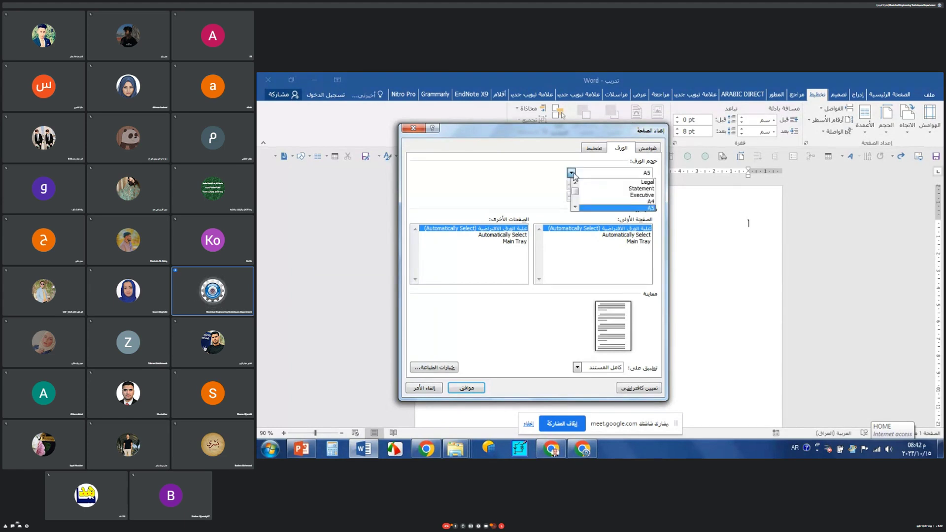
click(620, 206)
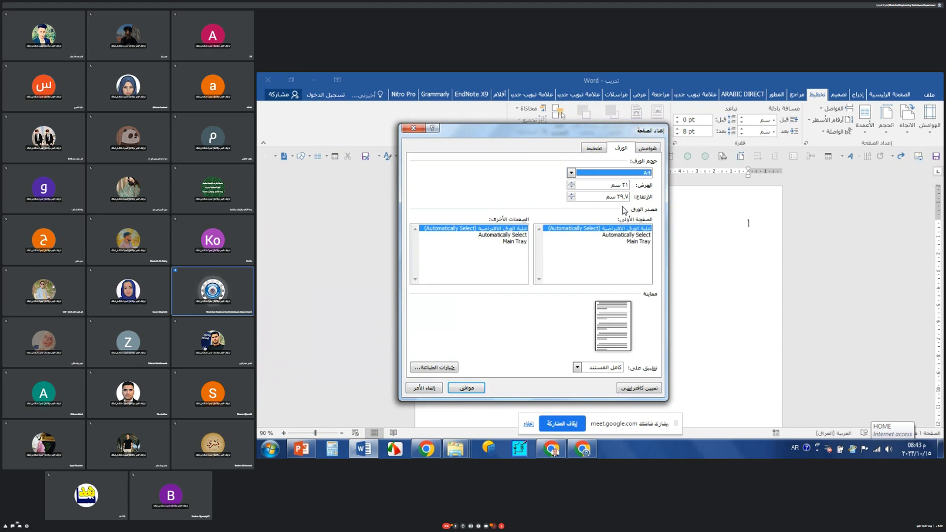
Try A5, then A4, and settle on A5 as the paper size
click(571, 173)
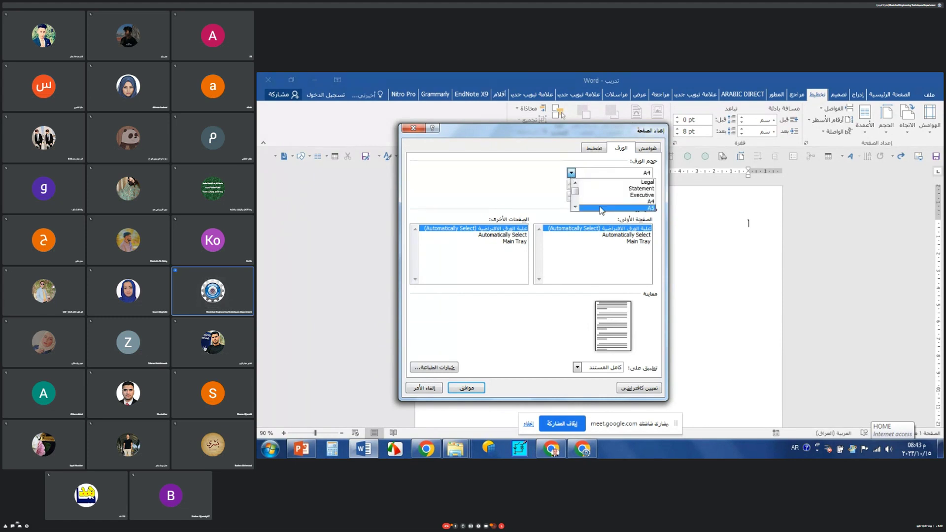
click(601, 208)
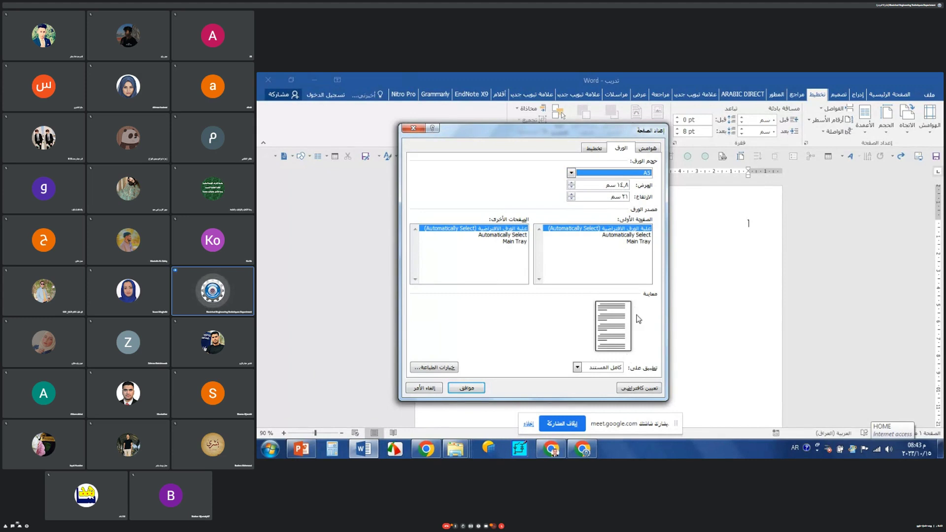
click(570, 173)
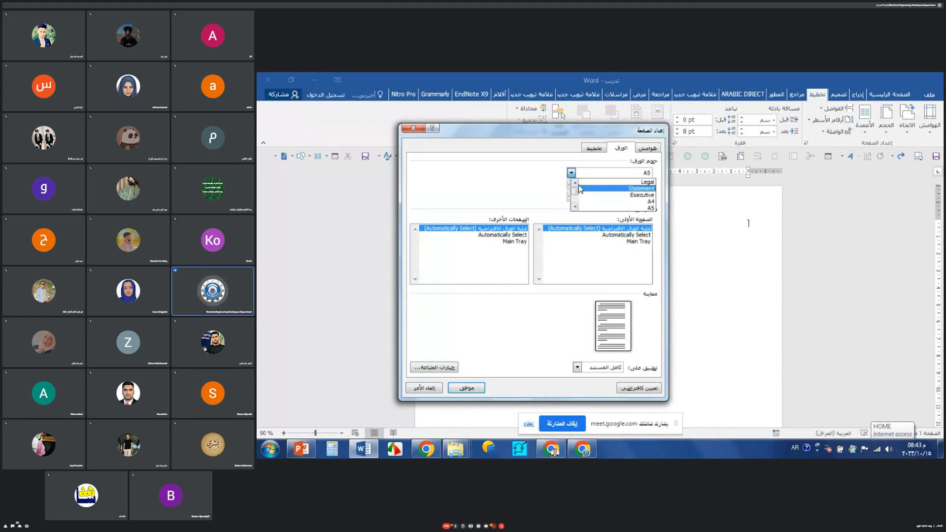
click(591, 201)
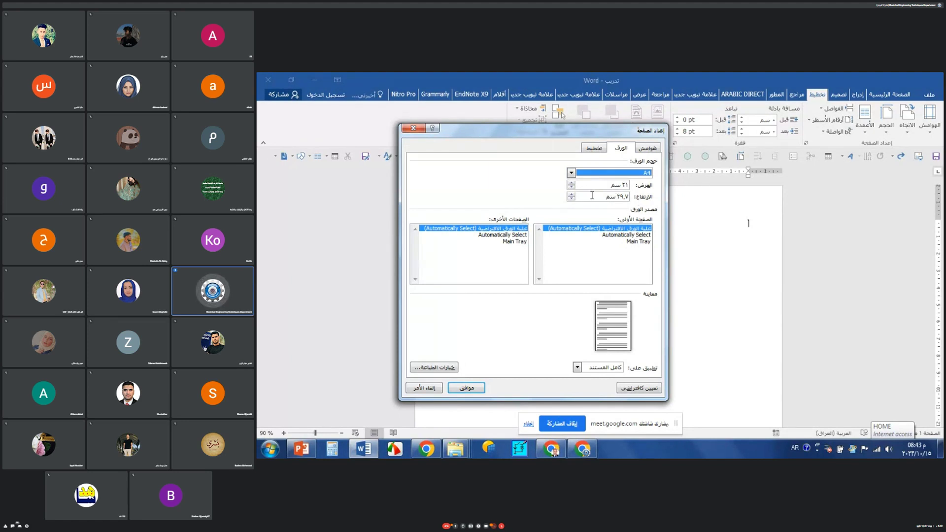
click(572, 173)
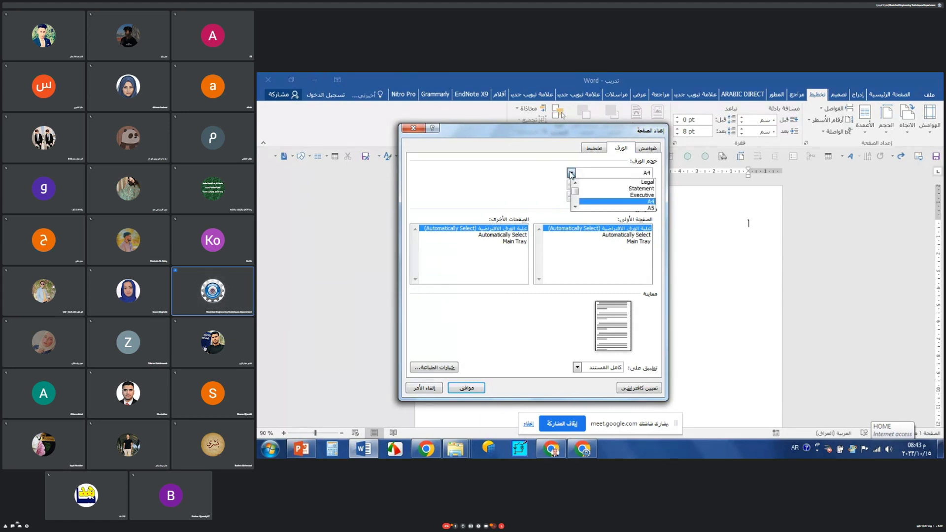
click(594, 208)
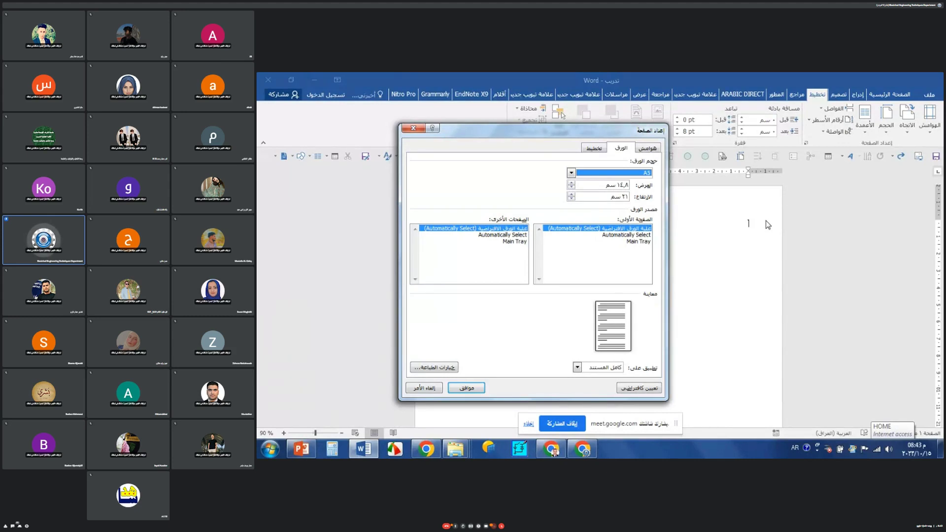
Scroll through the paper size list, then return to the margins and portrait orientation settings
click(645, 147)
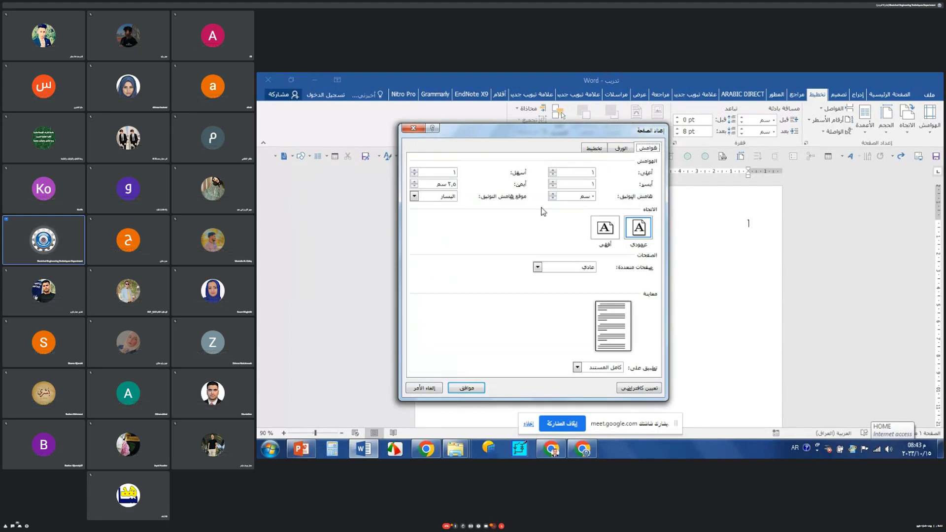
click(622, 149)
click(573, 174)
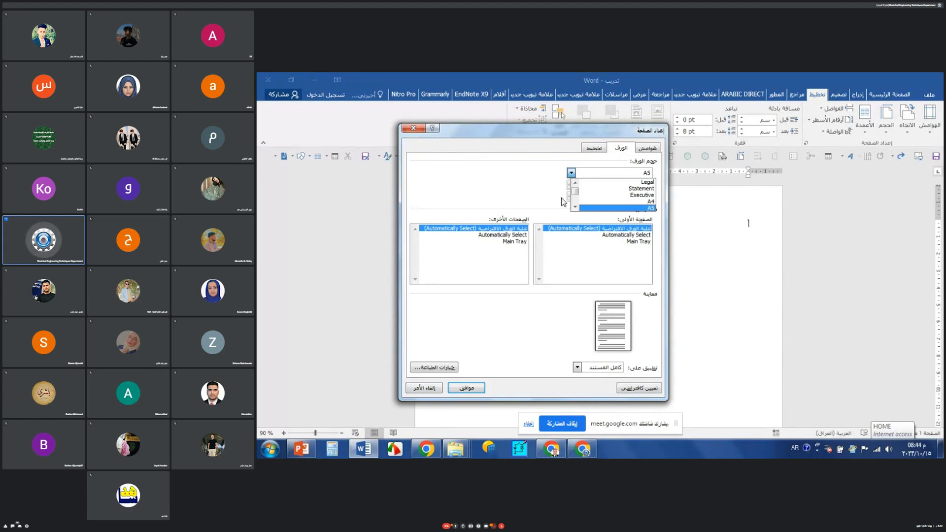
scroll(574, 207, down, 5)
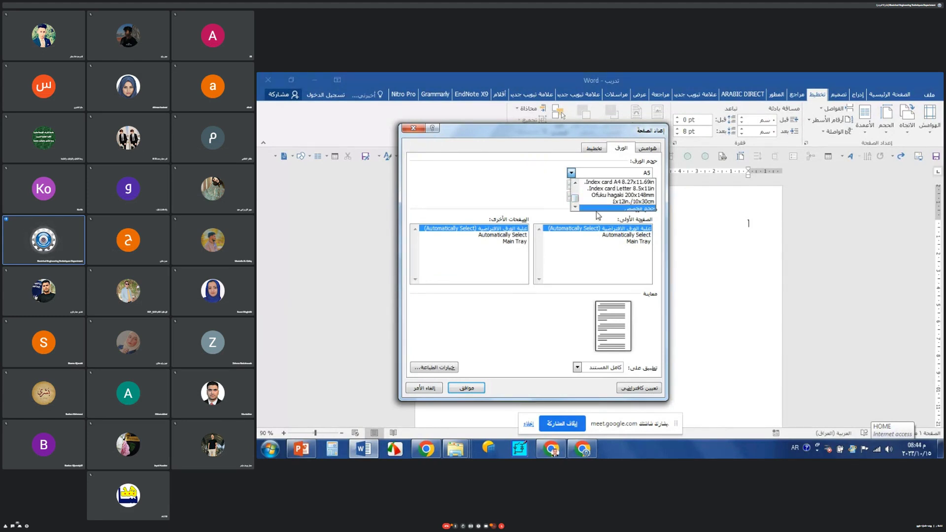
click(645, 149)
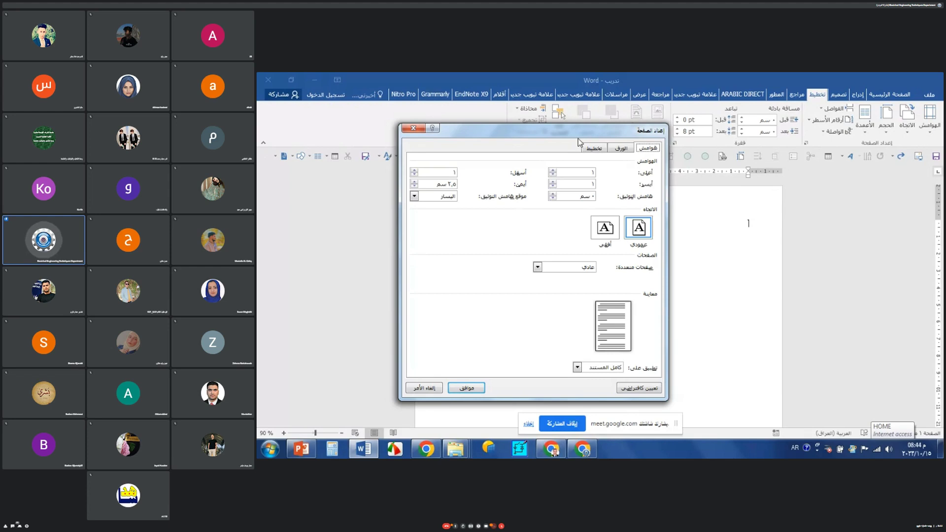
Return to the paper settings, showing A5 at 14.8 × 21 cm
click(619, 148)
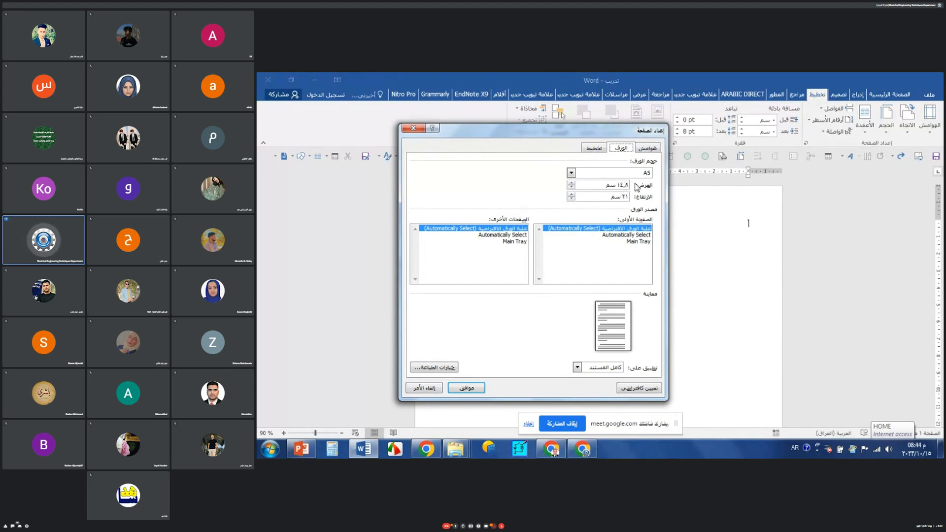
Change the paper size from A5 back to A4 (21 × 29.7 cm)
click(571, 173)
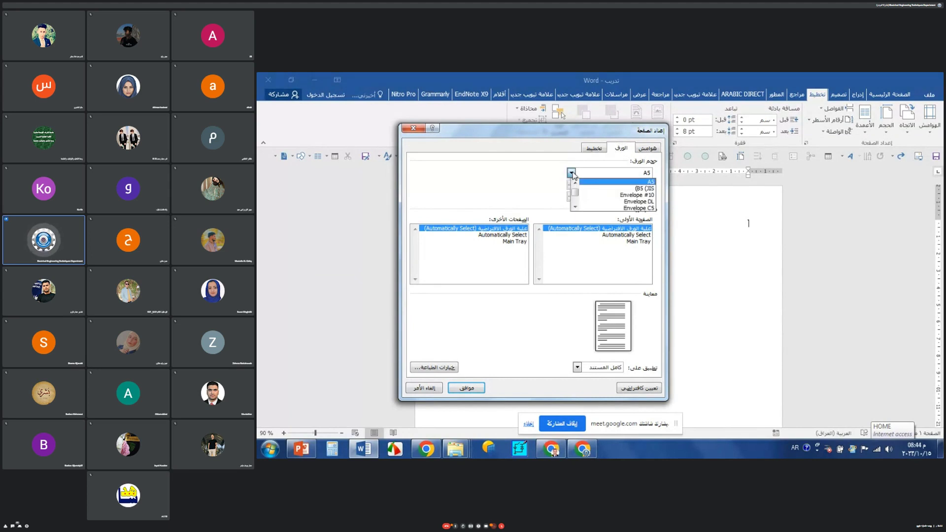
scroll(575, 182, up, 3)
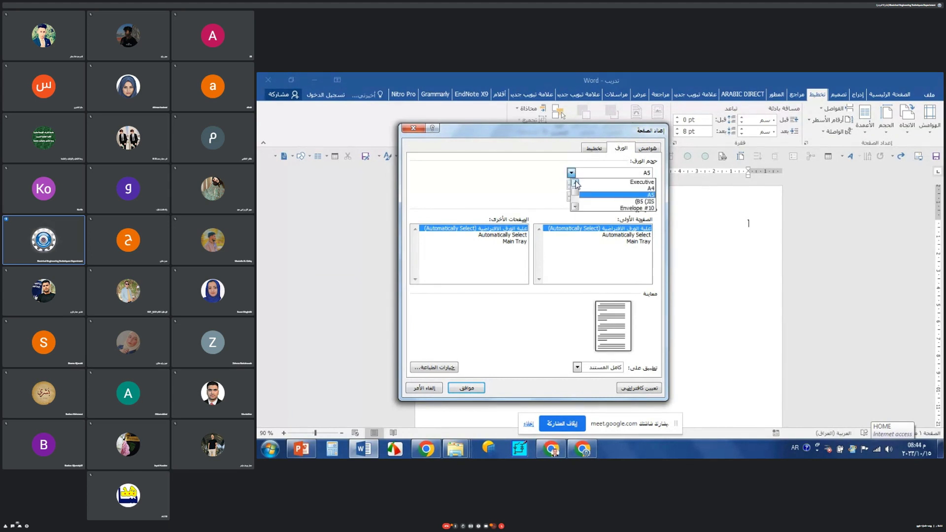
click(621, 181)
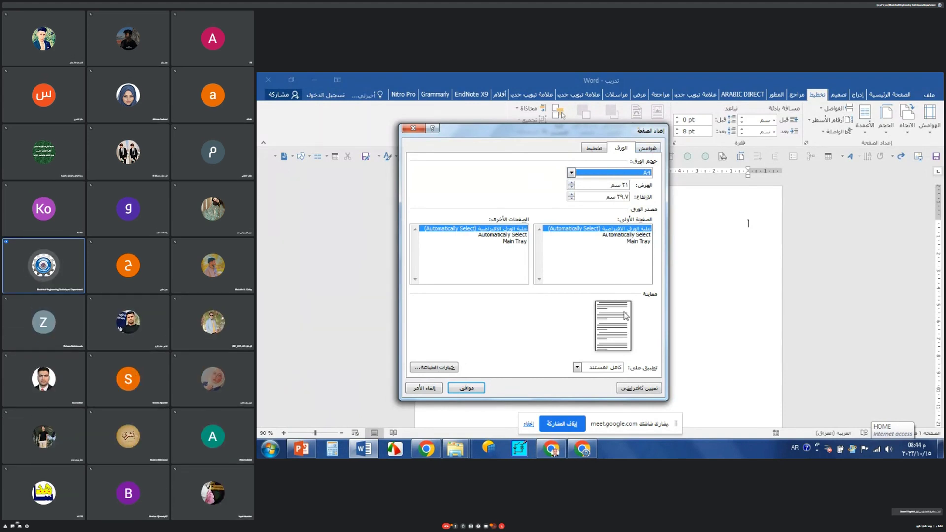
Turn the page to landscape orientation and apply the Page Setup changes
click(649, 149)
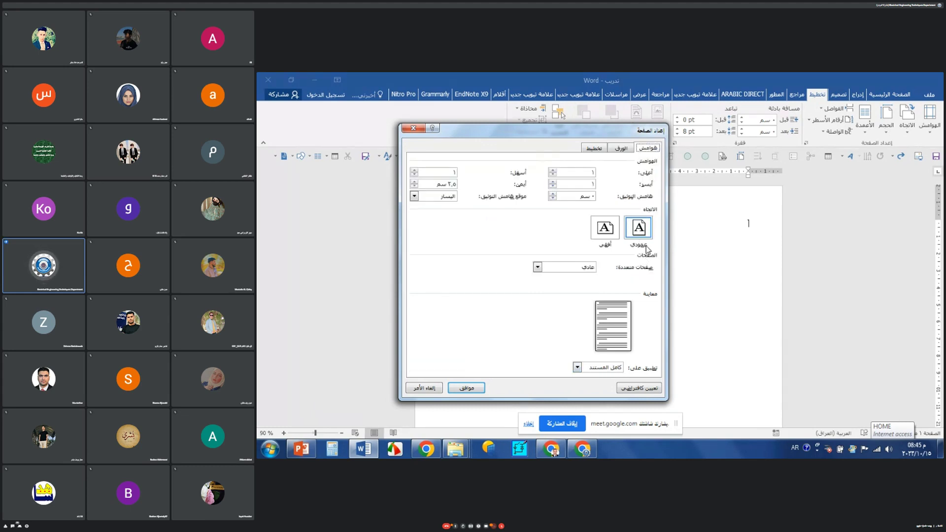
click(603, 235)
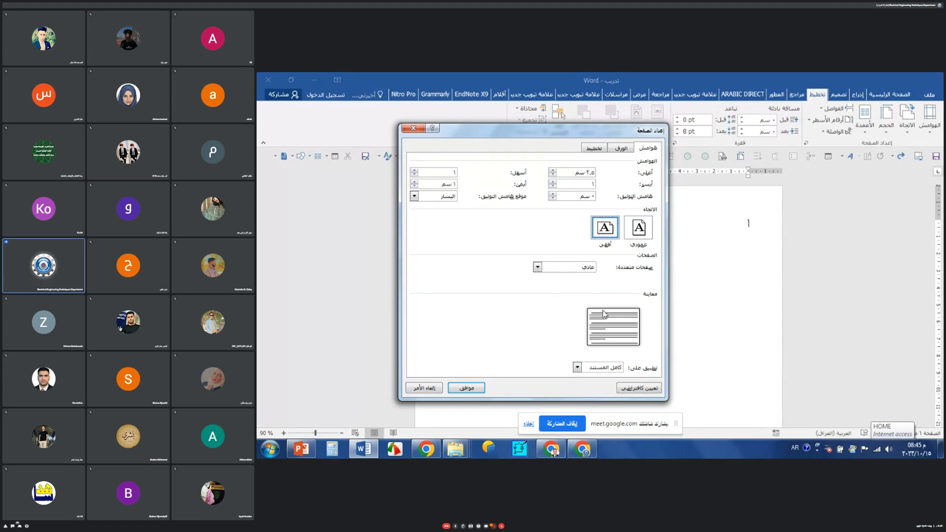
click(483, 387)
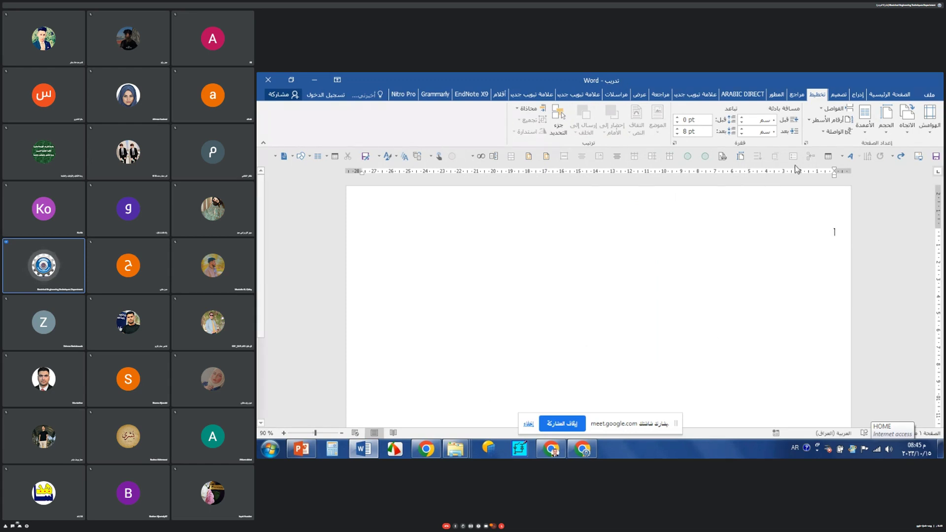
Switch the page orientation back to Portrait
click(741, 157)
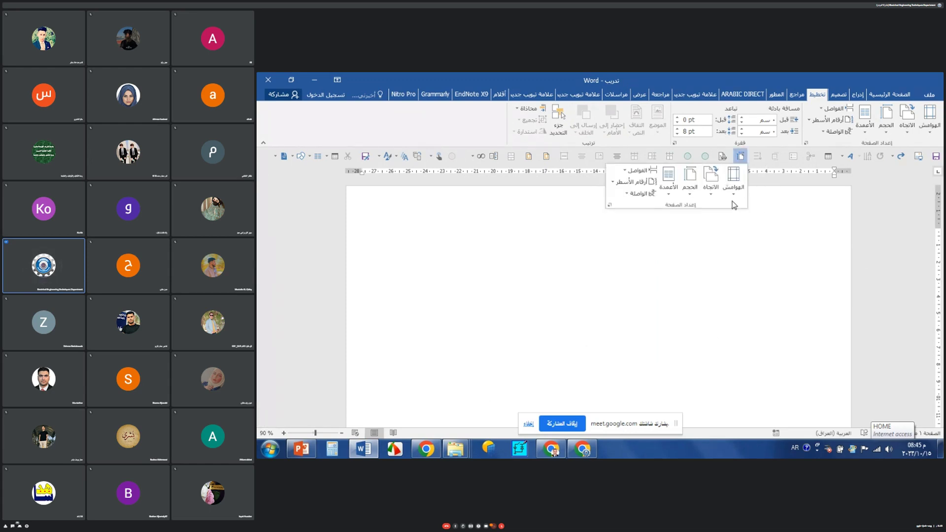
click(718, 197)
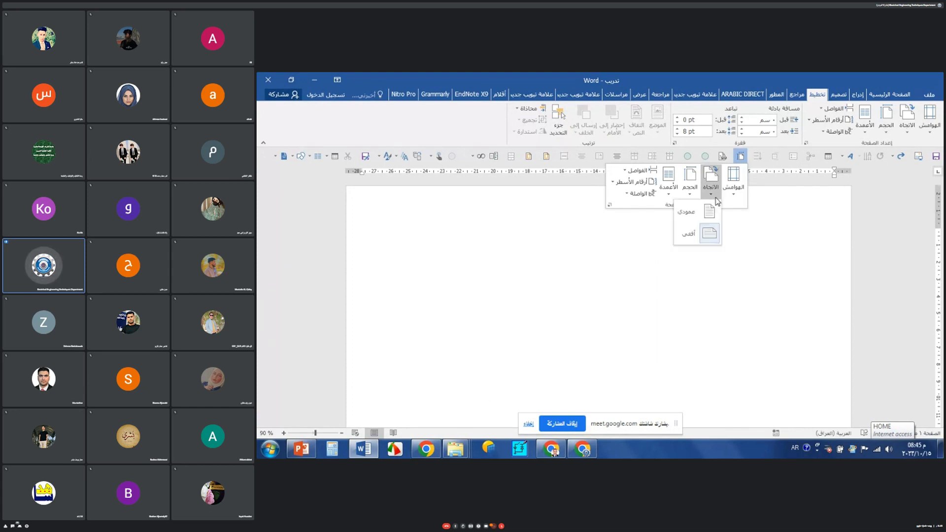
click(690, 219)
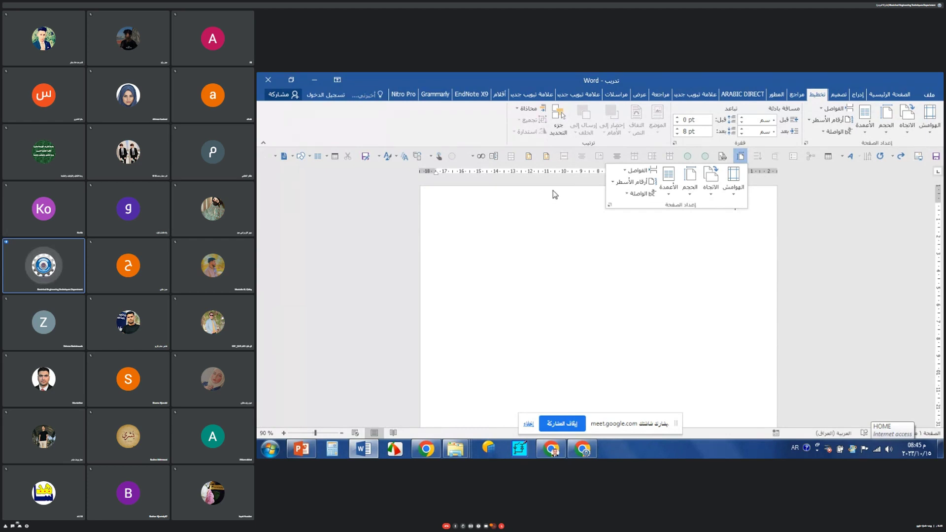
Look at the Custom Margins settings in Page Setup and cancel without changes
click(929, 136)
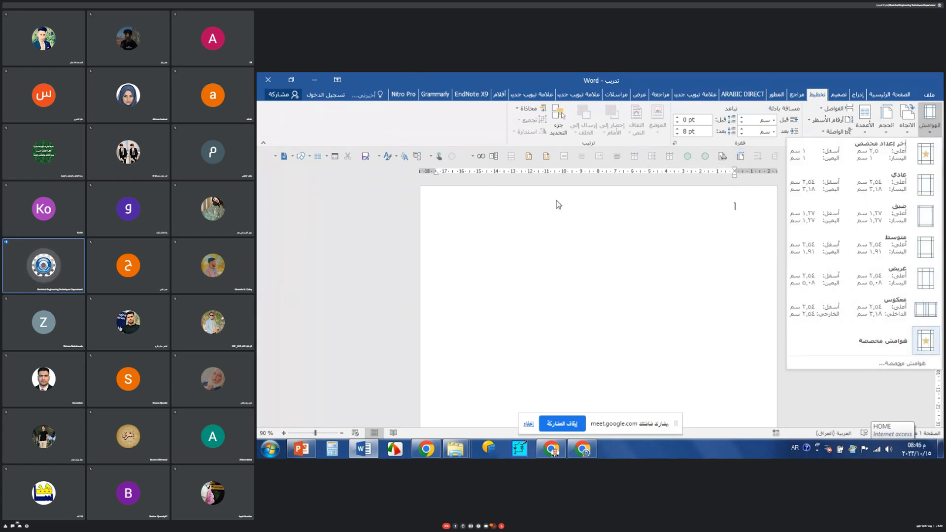
click(669, 345)
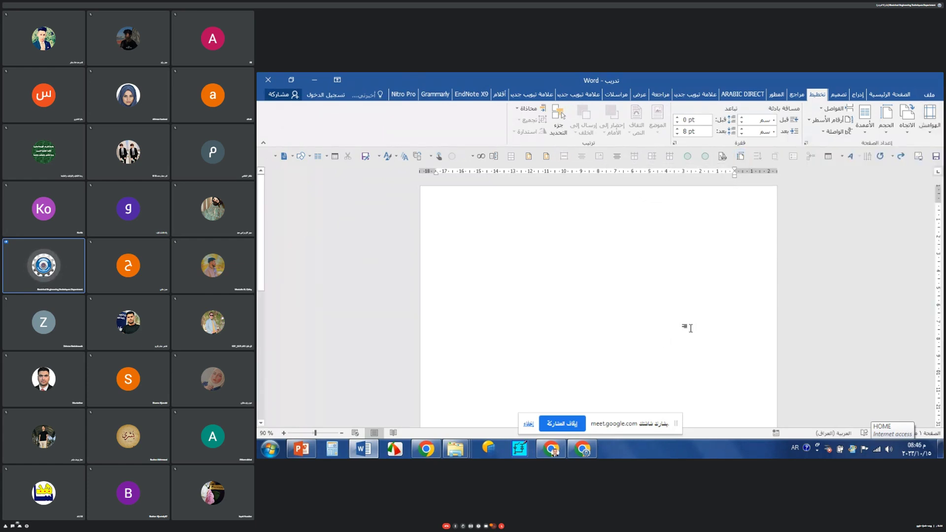
click(740, 158)
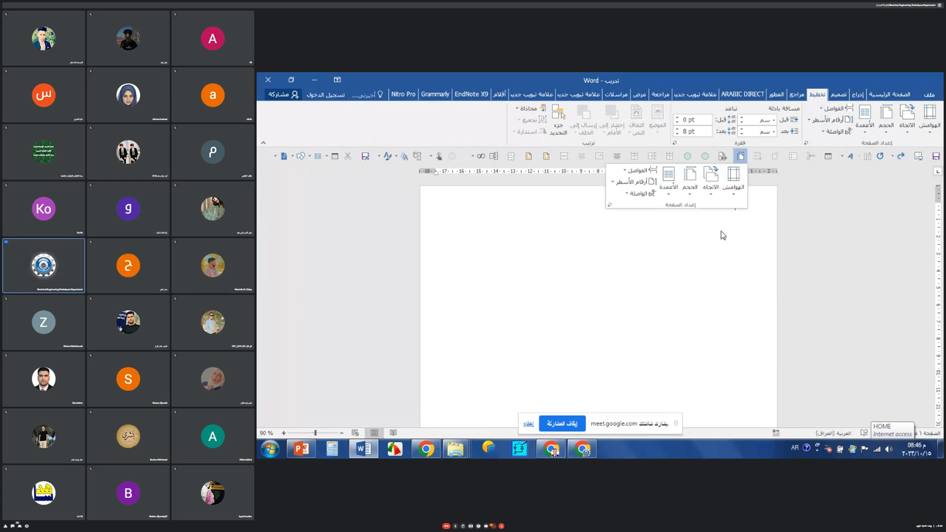
click(735, 188)
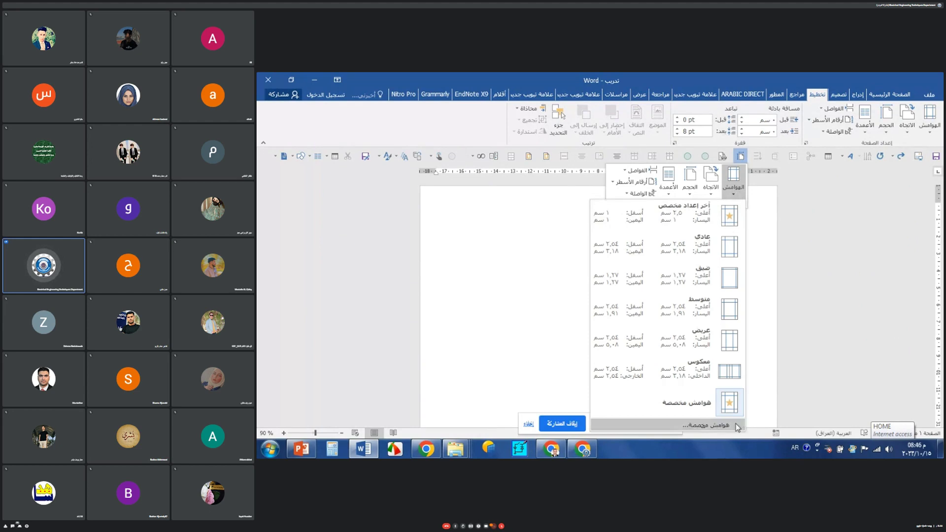
click(710, 425)
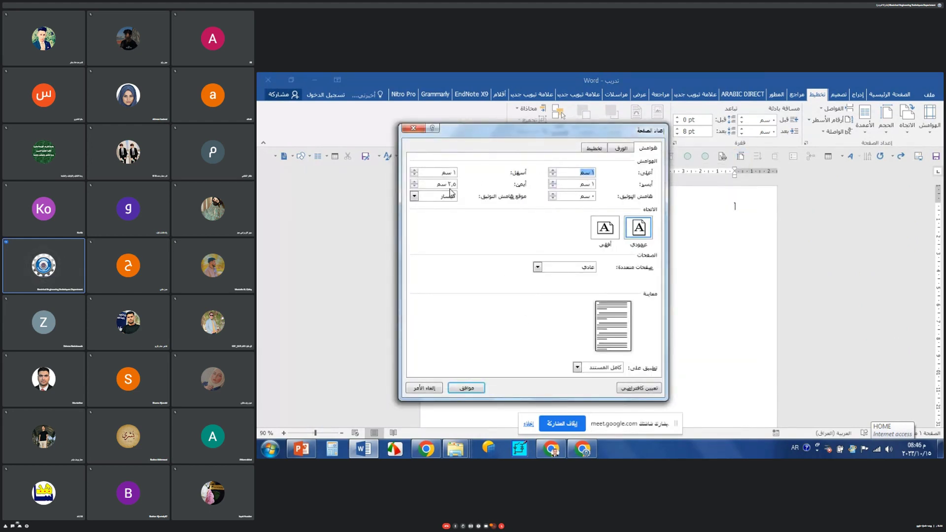
click(435, 392)
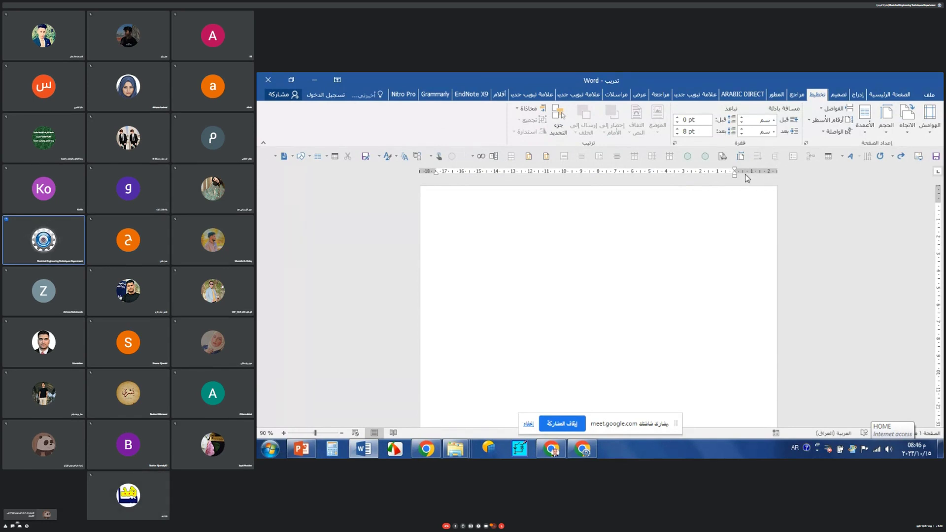
text(ا)
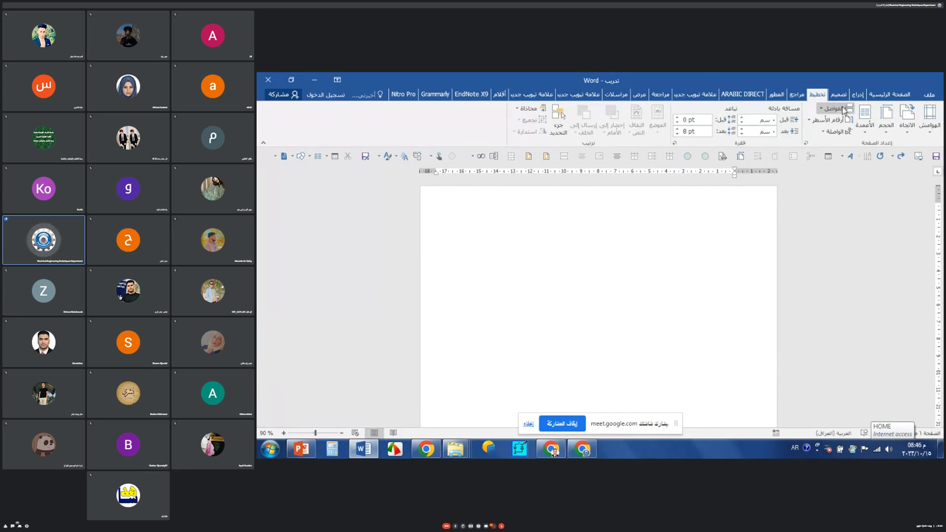
Make the empty paragraph run left to right and reduce its indent
click(887, 94)
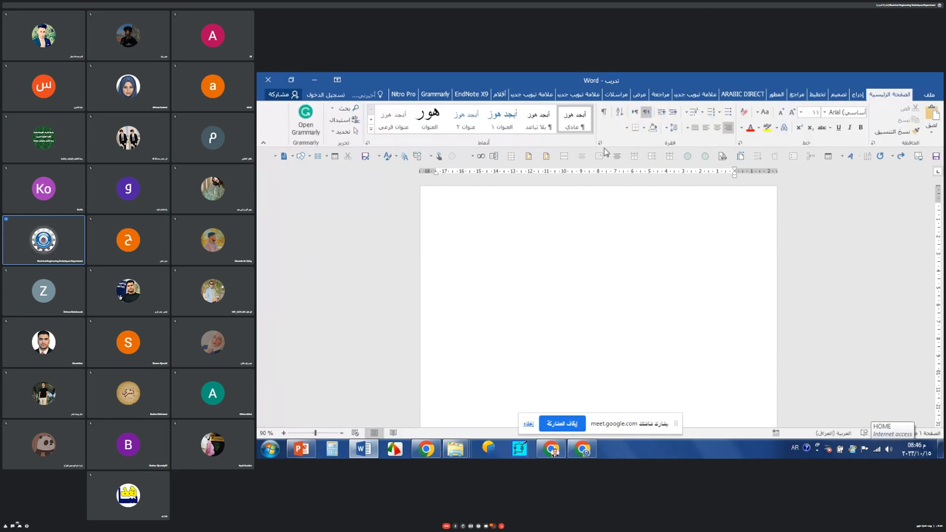
click(661, 118)
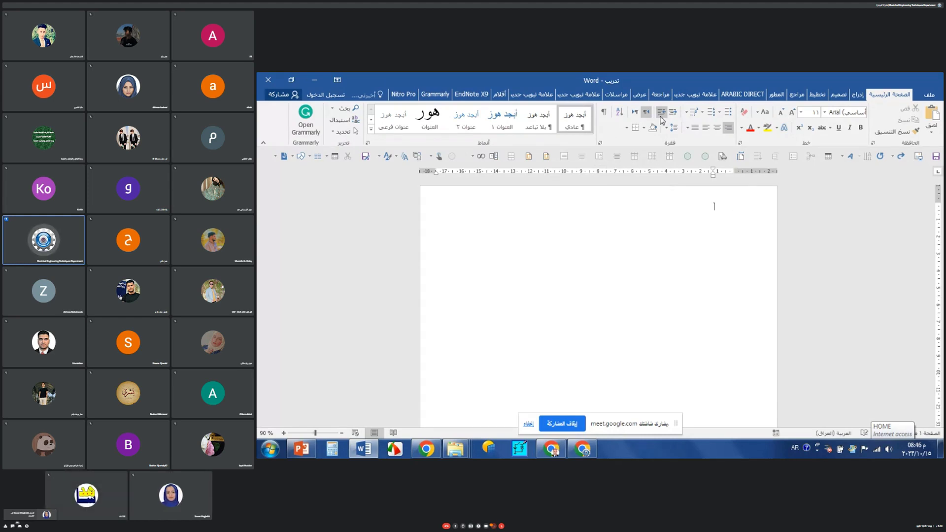
click(634, 111)
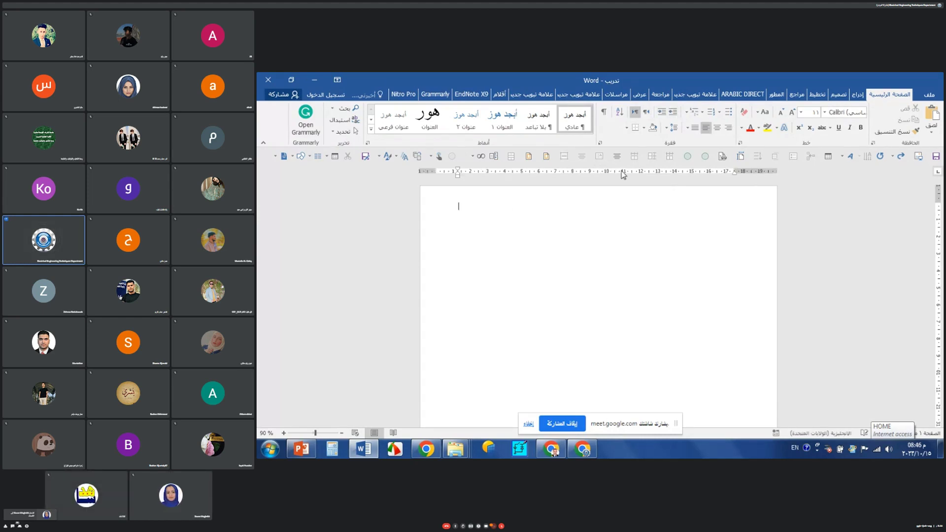
key(BackSpace)
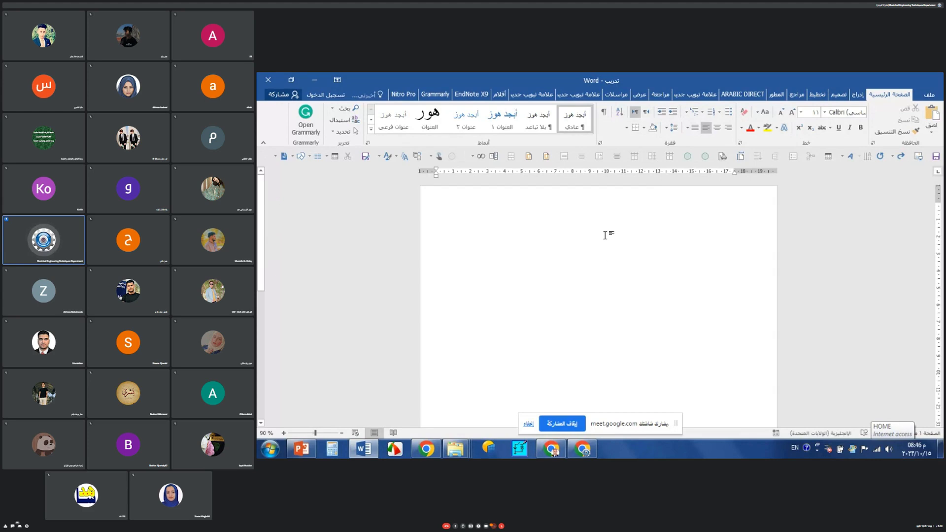
key(ctrl+m)
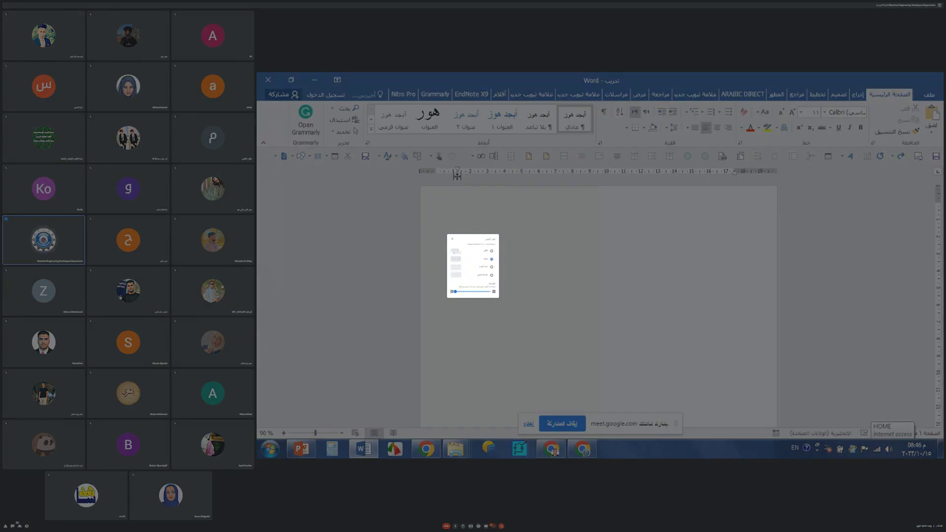
Show only the shared screen in the Meet layout, then remove the remaining paragraph indent
click(492, 267)
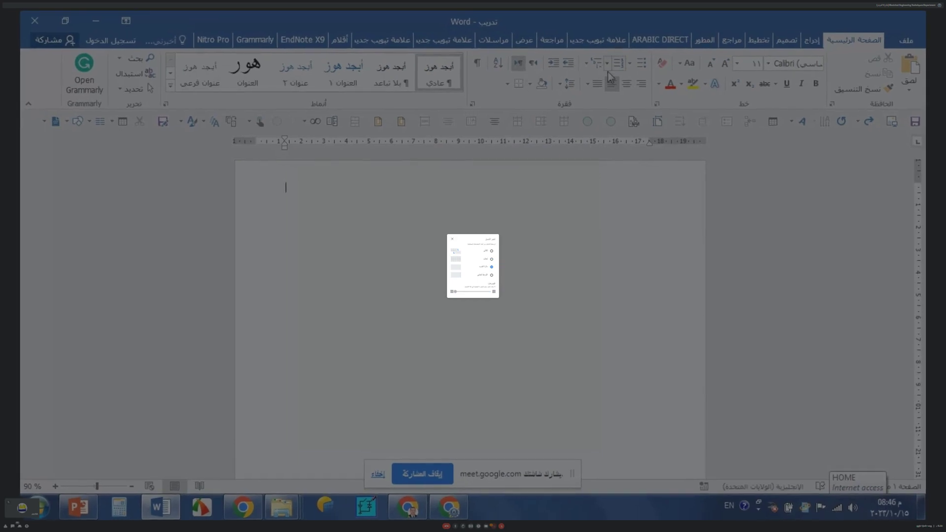
click(452, 239)
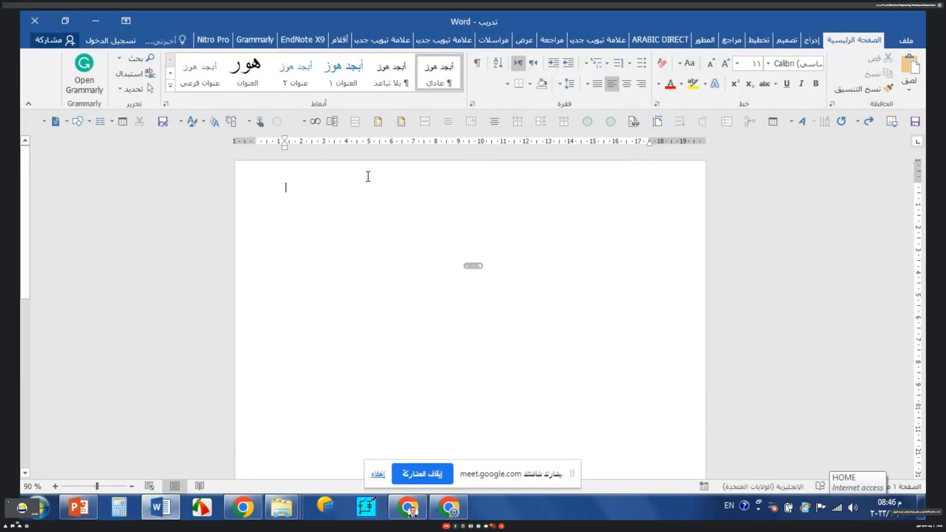
key(BackSpace)
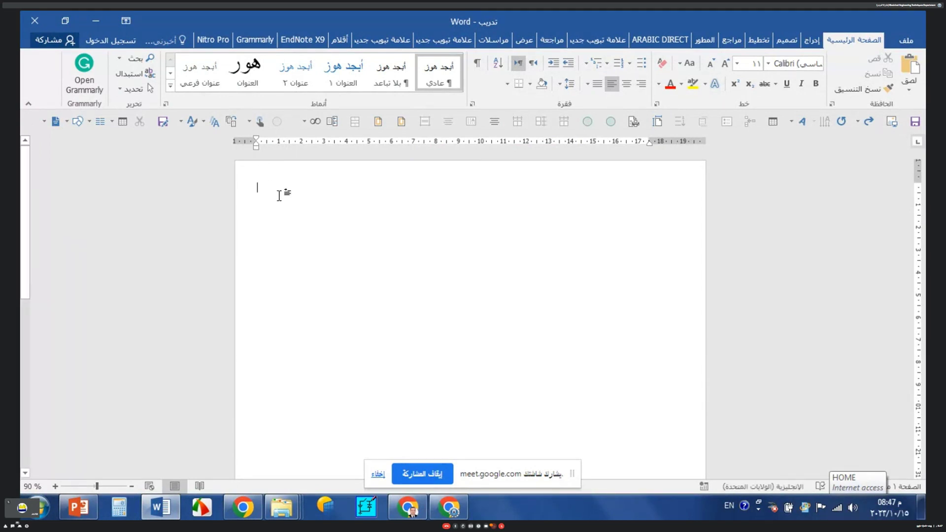
Set the left margin to 2.5 cm in Custom Margins and apply it
click(658, 127)
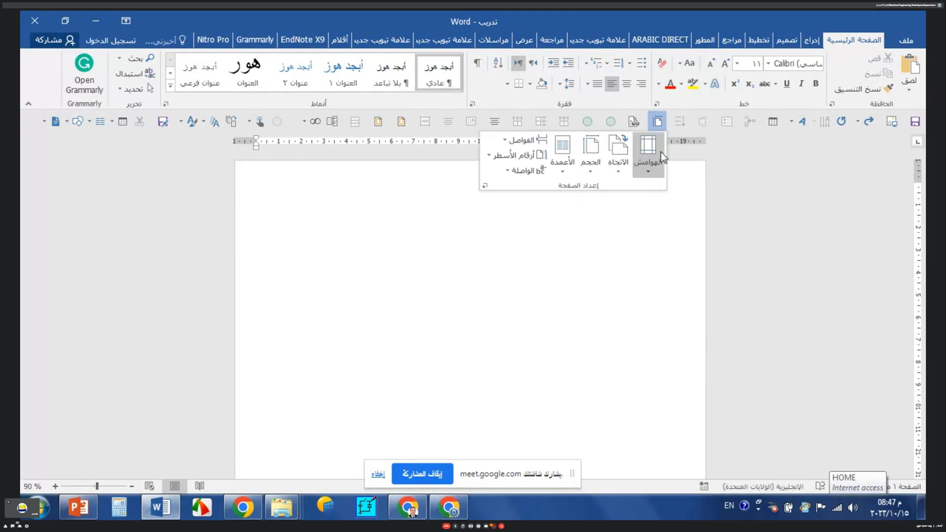
click(647, 170)
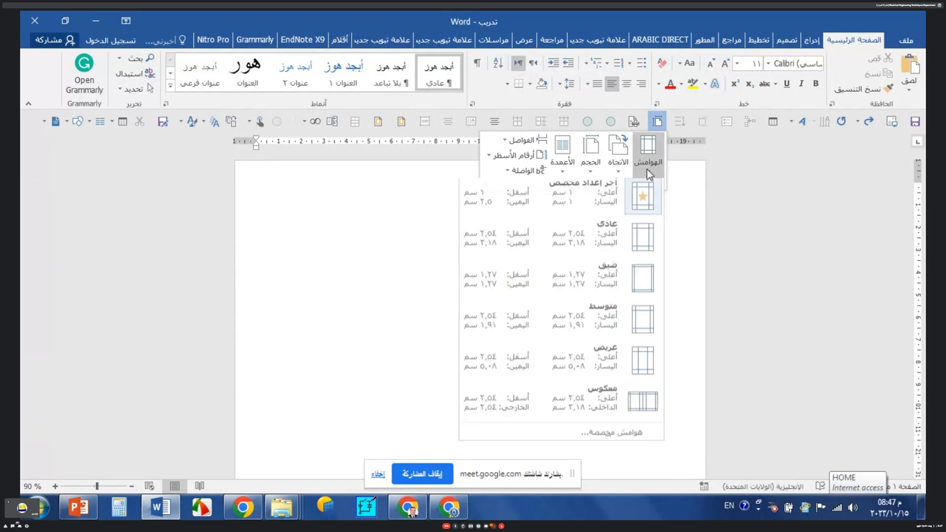
click(612, 436)
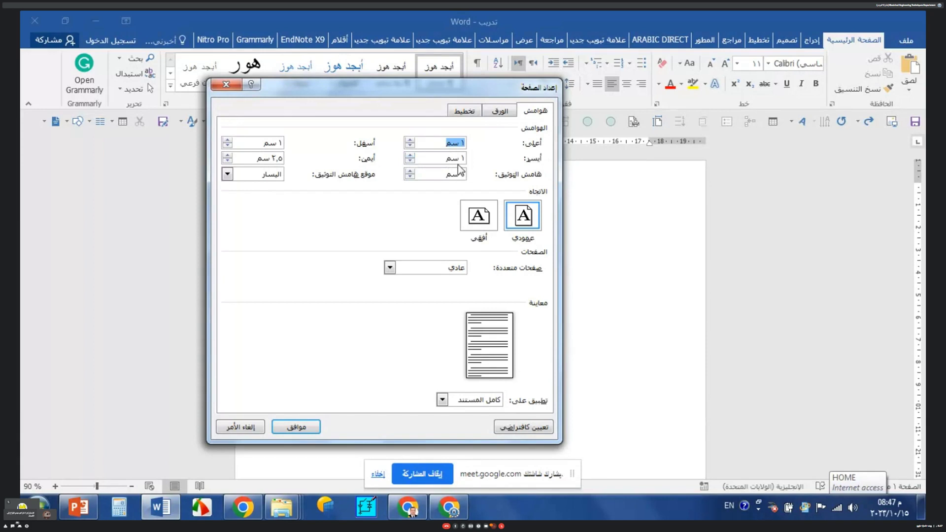
drag(447, 158, 458, 159)
text(2.5)
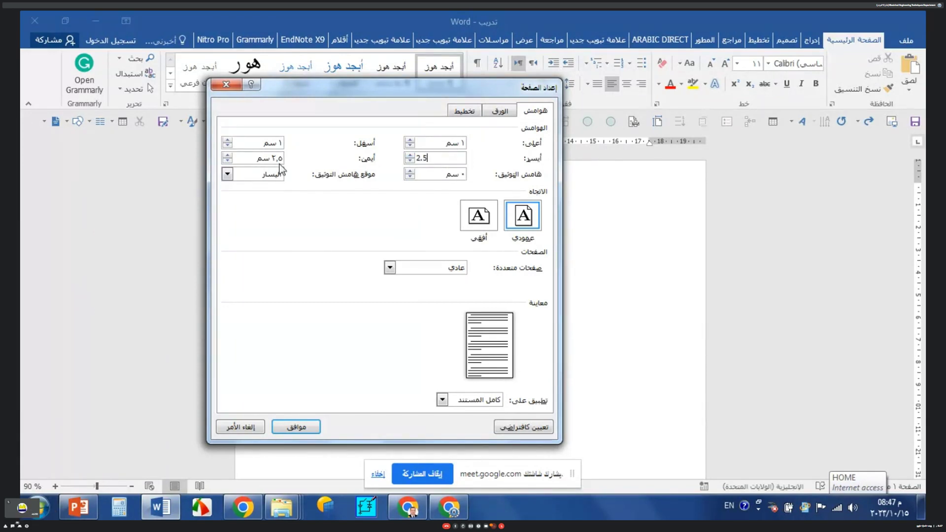
double_click(281, 159)
click(280, 429)
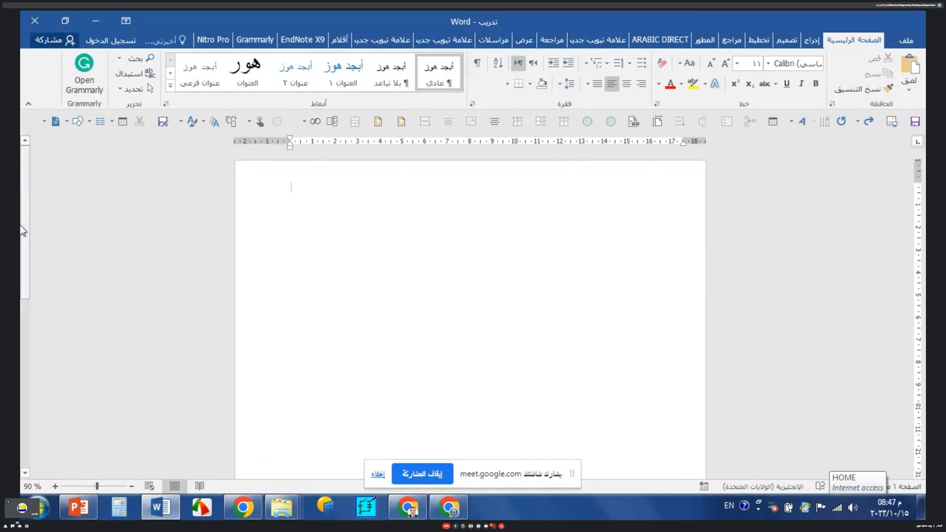
Try dragging the page margins on the ruler, then undo the change
scroll(392, 402, down, 5)
scroll(407, 380, down, 6)
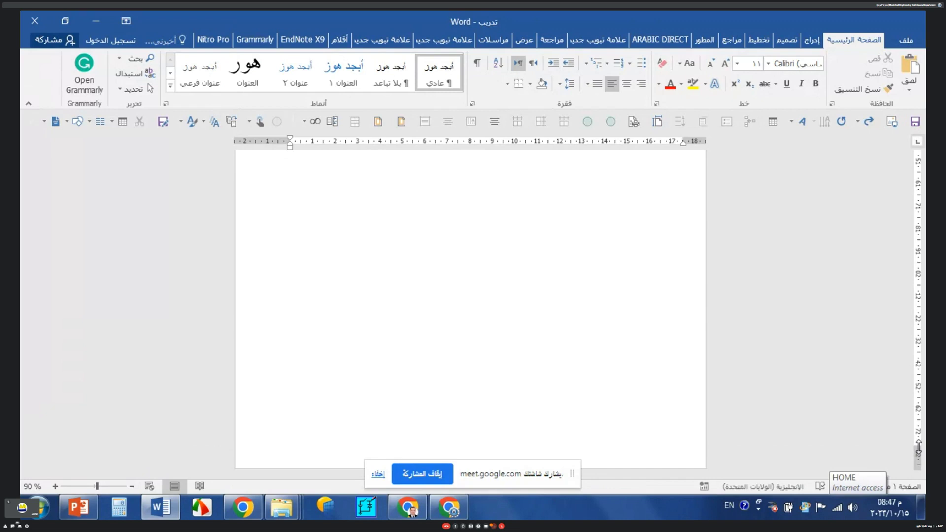
drag(919, 448, 919, 449)
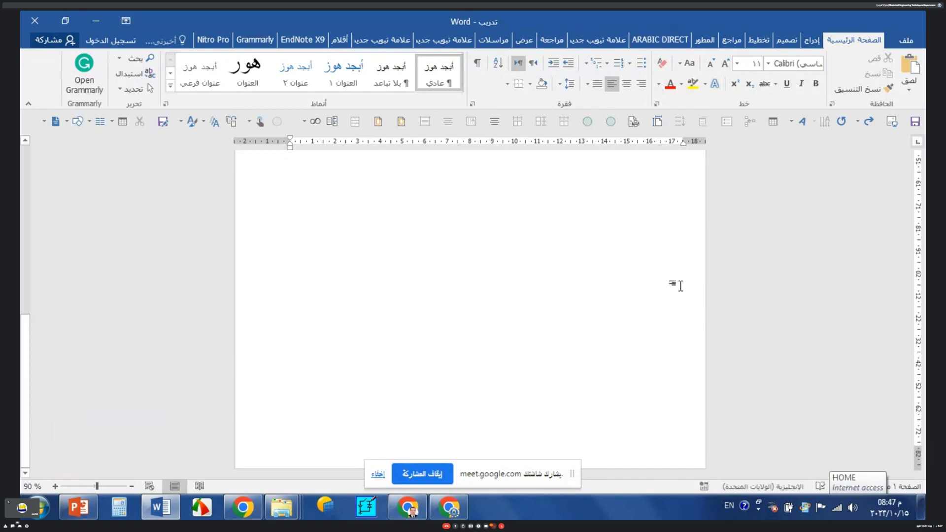
drag(684, 141, 679, 137)
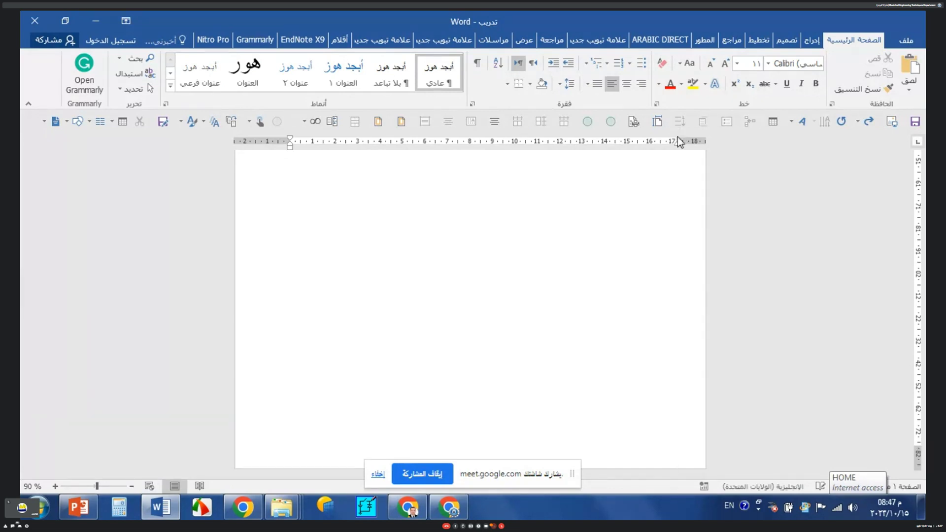
click(865, 125)
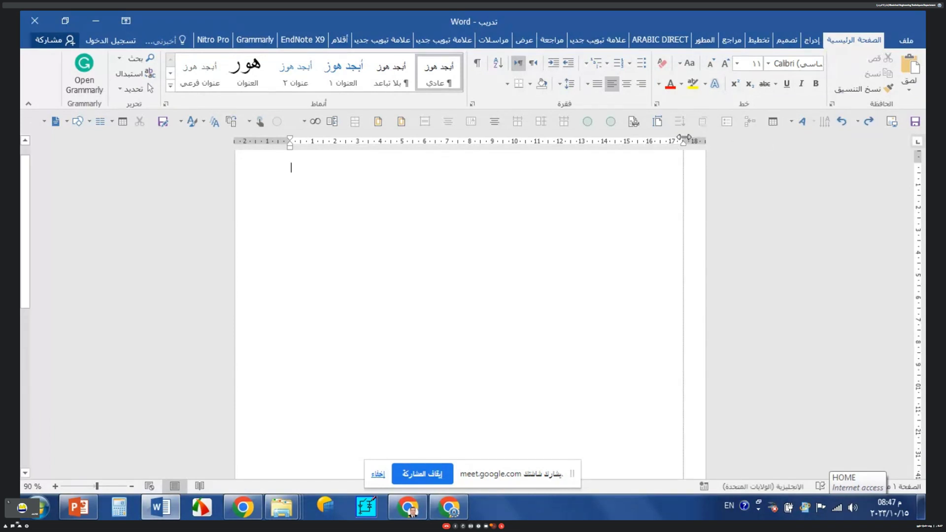
drag(684, 137, 684, 139)
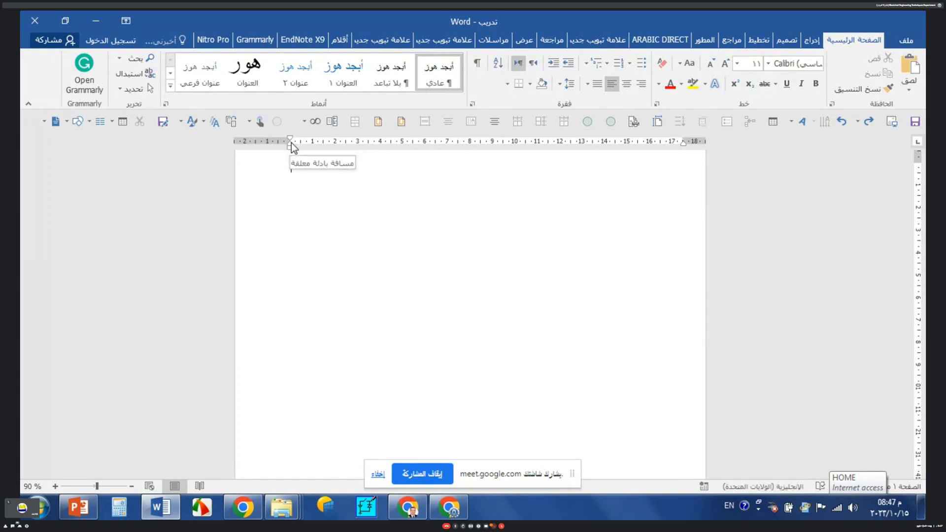
Move the hanging indent on the ruler and set the paragraph to right-to-left
drag(291, 143, 291, 143)
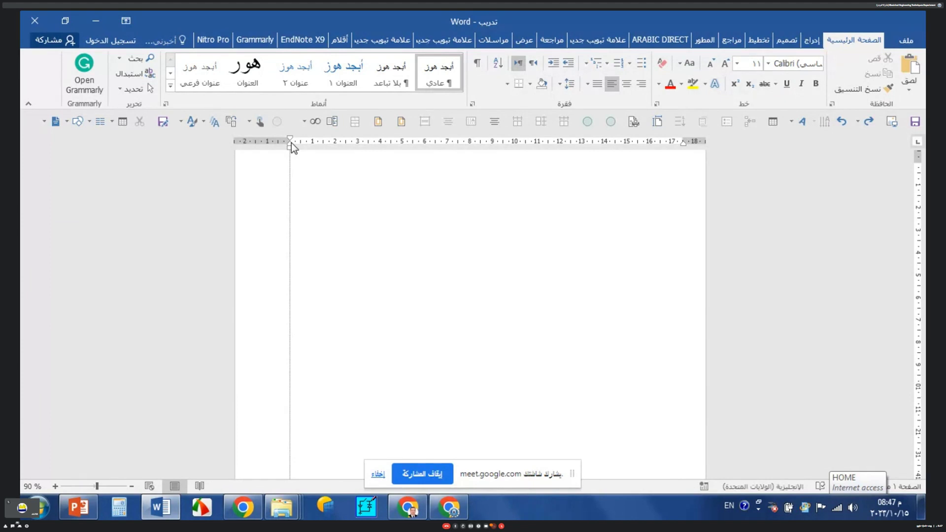
drag(291, 143, 292, 143)
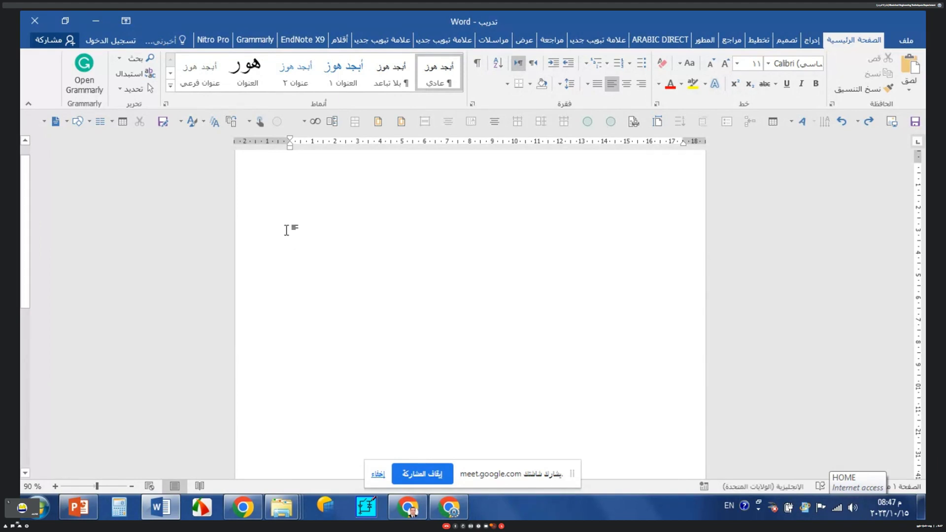
click(536, 63)
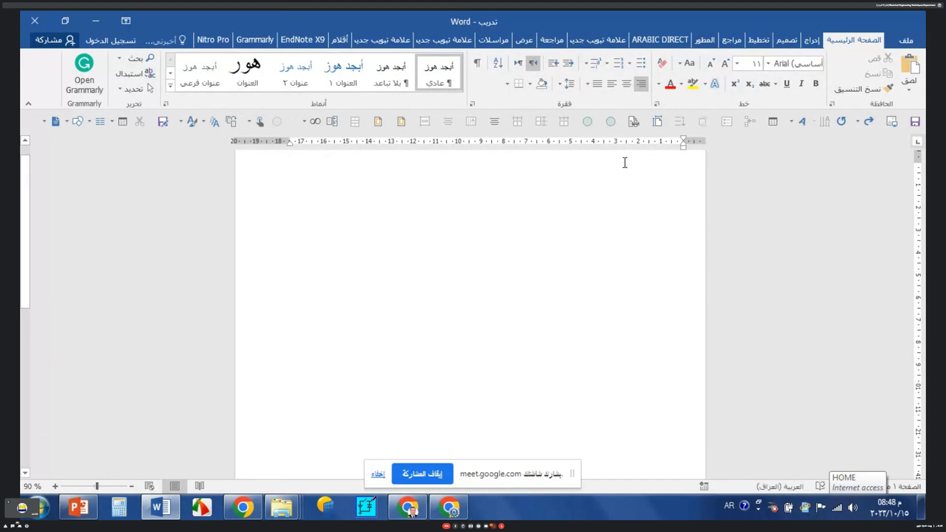
In Custom Margins, lower the left margin to 1 cm and set the right margin to 2.5 cm
click(661, 129)
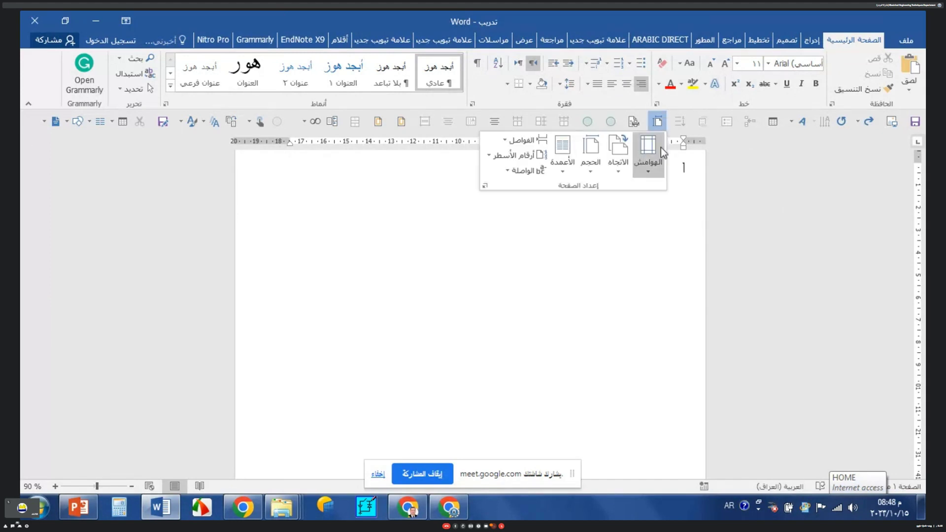
click(654, 164)
click(629, 433)
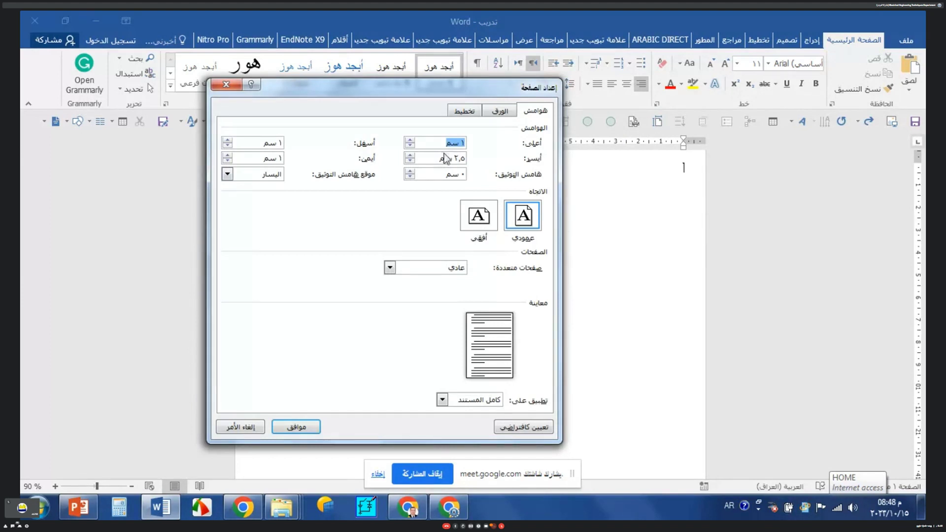
click(410, 161)
click(410, 161)
click(410, 161)
double_click(267, 158)
drag(267, 158, 281, 158)
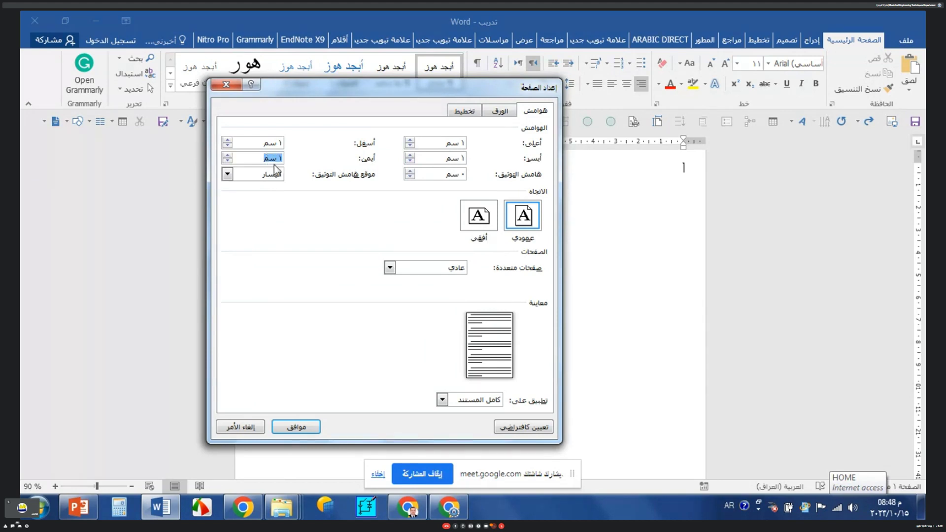
text(2.5)
key(Return)
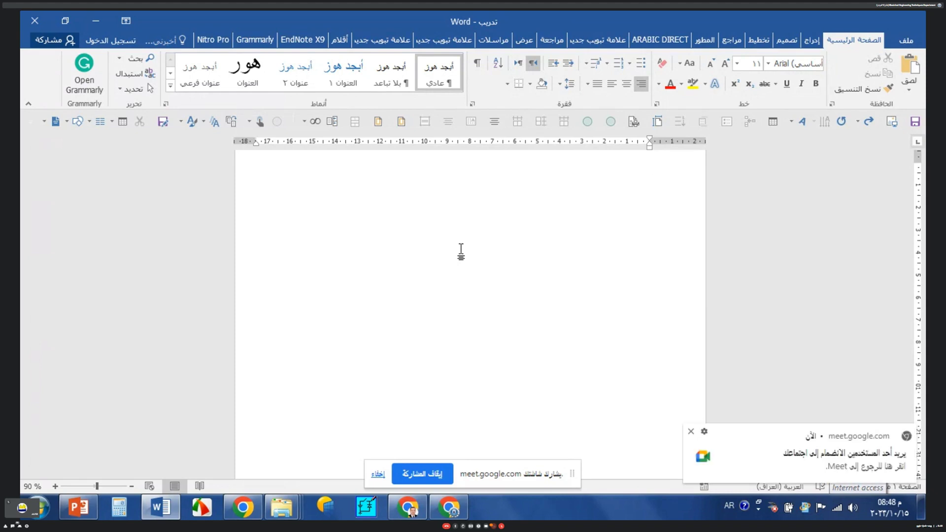
Admit the waiting participant into the Meet call and return to Word
click(777, 464)
click(74, 256)
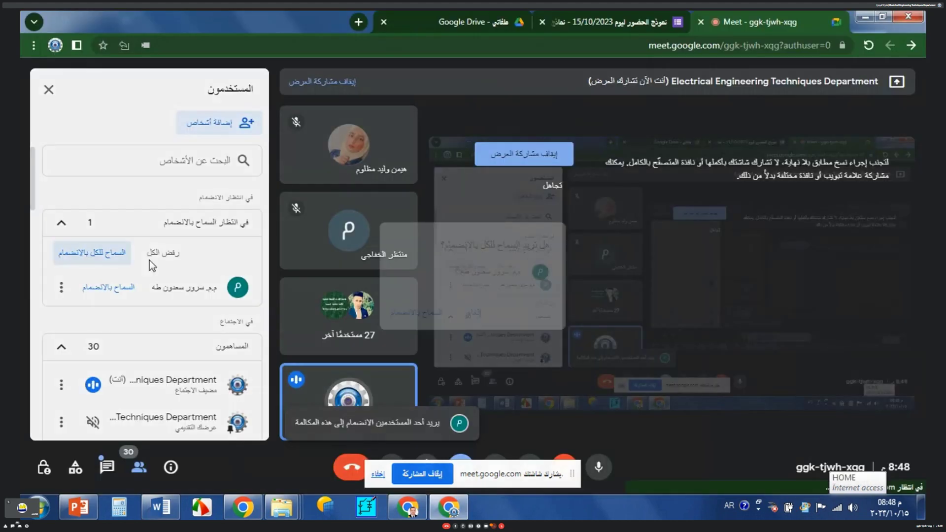
click(425, 316)
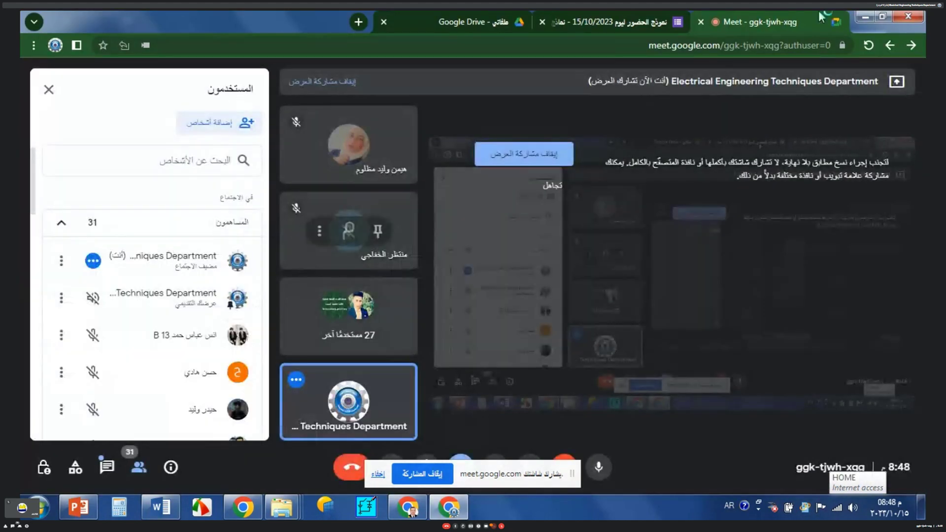
click(159, 510)
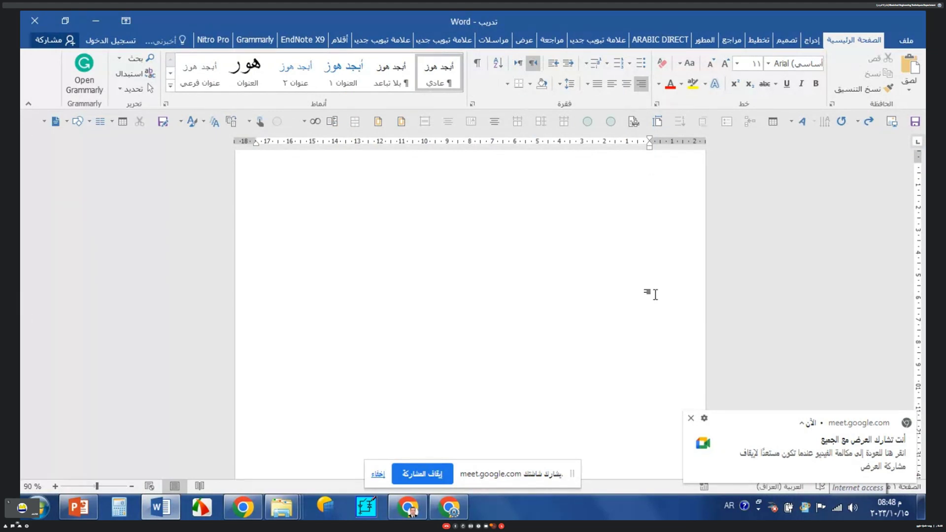
click(768, 63)
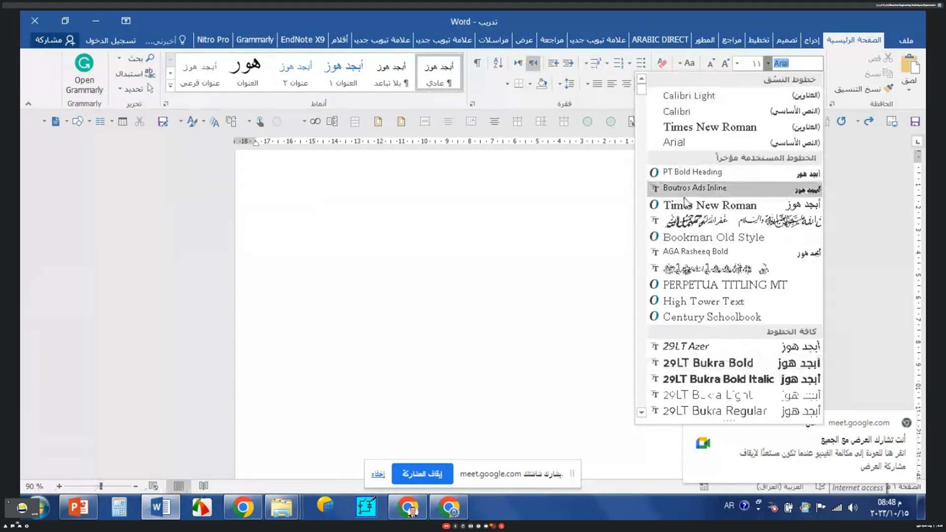
scroll(685, 201, down, 2)
scroll(691, 225, down, 3)
scroll(705, 291, down, 6)
scroll(714, 279, down, 3)
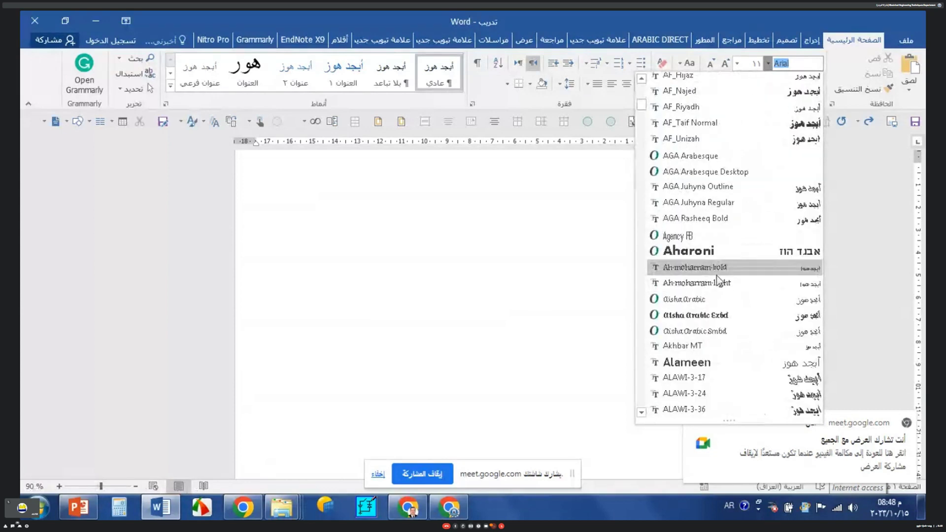
scroll(717, 279, down, 6)
scroll(710, 281, down, 5)
scroll(704, 294, down, 1)
scroll(702, 304, down, 4)
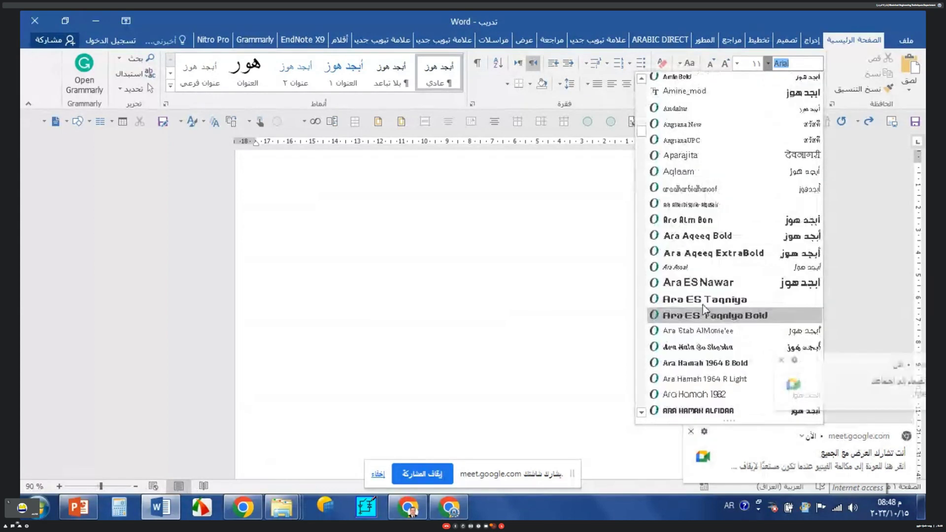
scroll(703, 305, down, 6)
scroll(705, 291, down, 4)
scroll(706, 276, down, 4)
scroll(705, 271, down, 4)
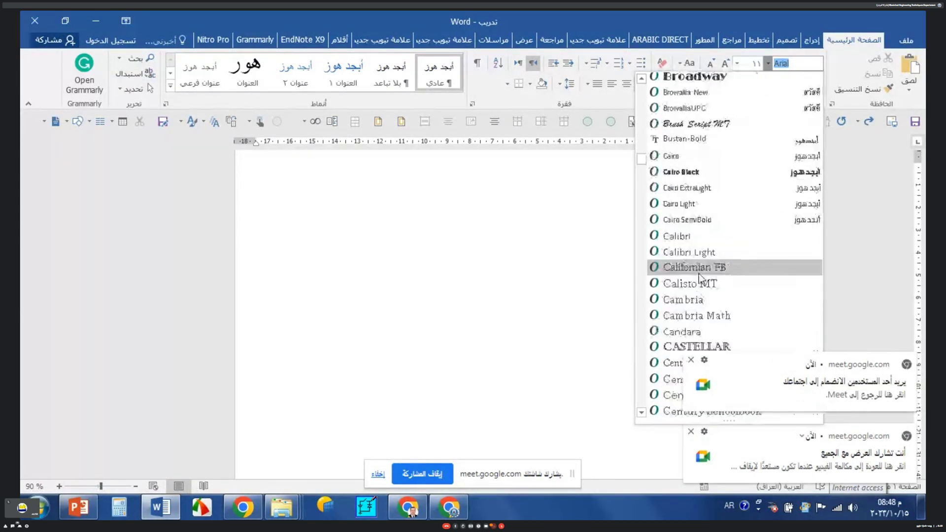
scroll(700, 275, down, 3)
scroll(706, 271, down, 7)
scroll(713, 277, down, 8)
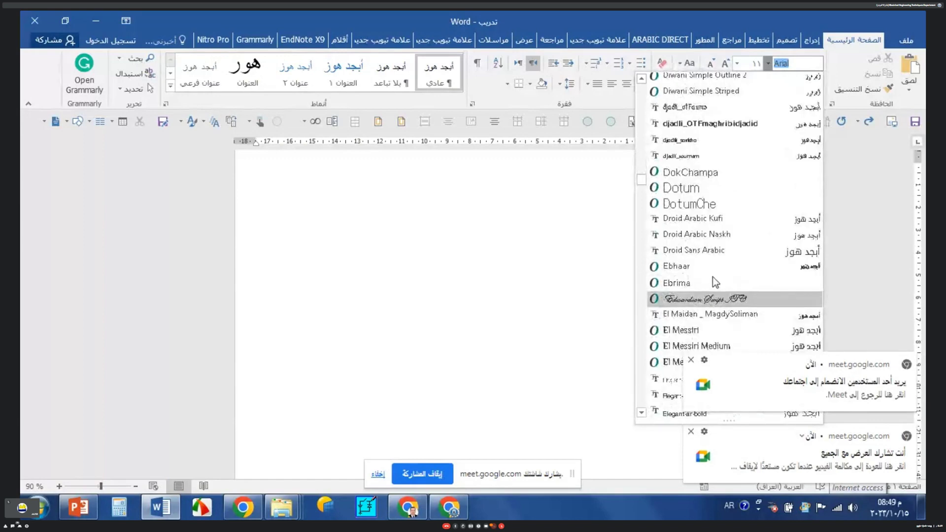
scroll(710, 281, down, 8)
scroll(707, 286, down, 10)
scroll(712, 266, down, 7)
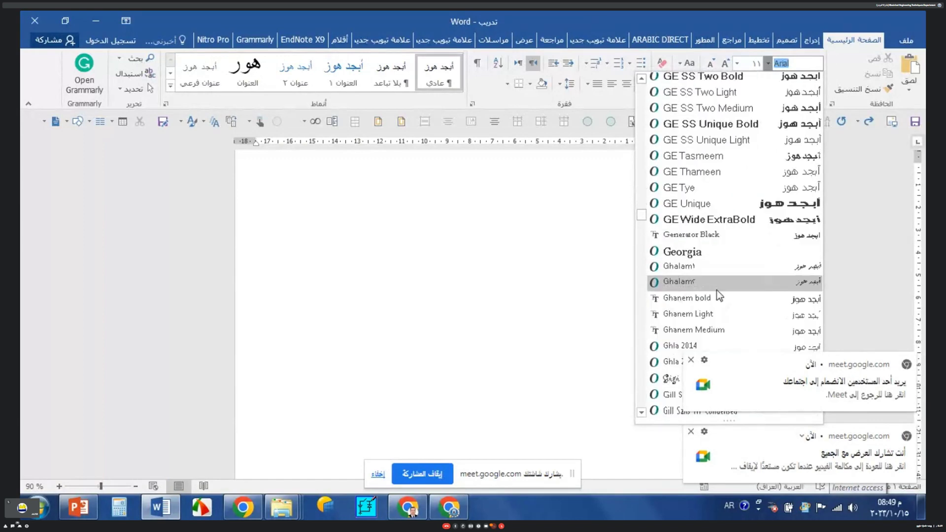
scroll(717, 296, down, 6)
scroll(716, 290, down, 7)
scroll(718, 287, down, 4)
scroll(715, 303, down, 3)
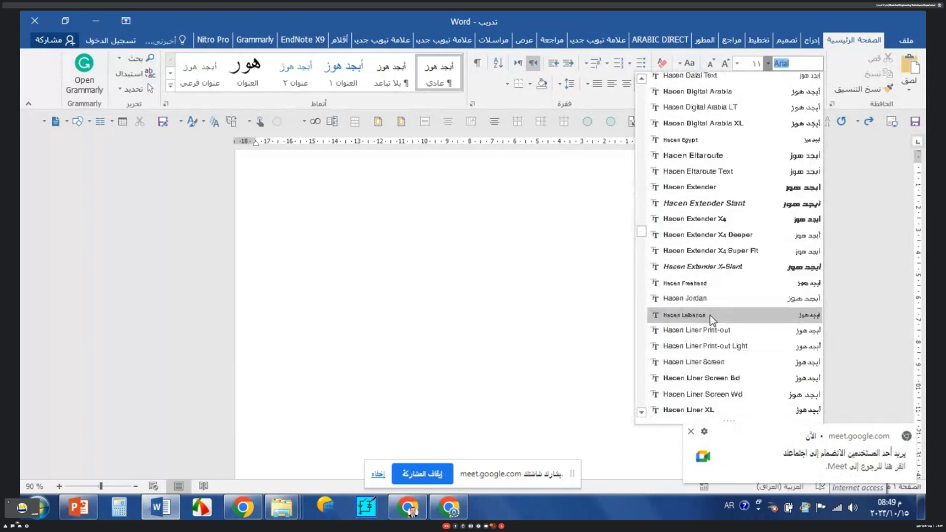
scroll(712, 321, down, 7)
scroll(718, 338, down, 5)
scroll(707, 320, down, 2)
scroll(710, 320, down, 6)
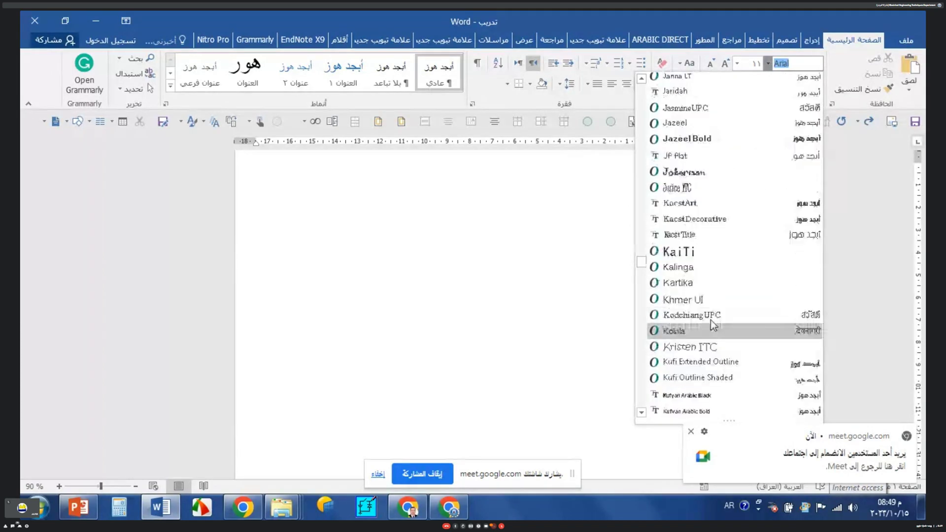
scroll(711, 320, down, 7)
scroll(703, 332, down, 7)
scroll(702, 328, down, 5)
scroll(702, 324, down, 5)
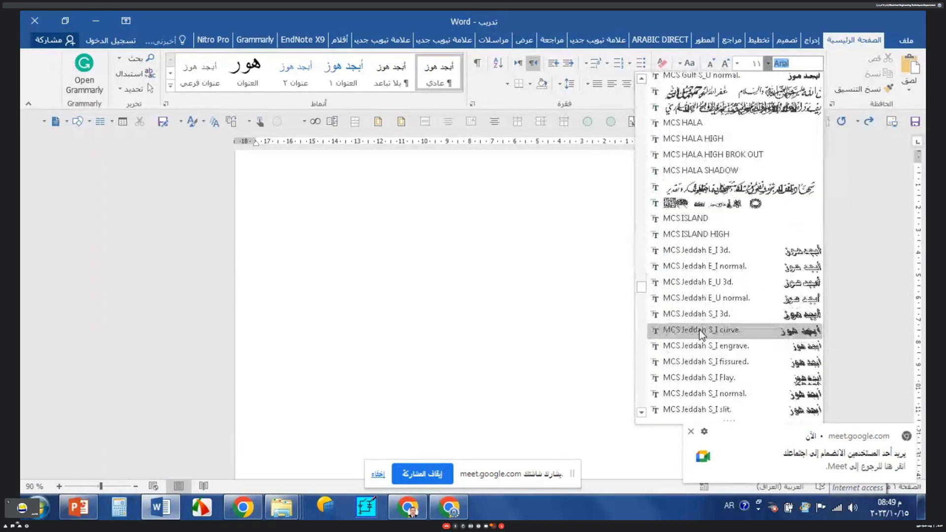
scroll(702, 335, down, 3)
scroll(700, 345, down, 3)
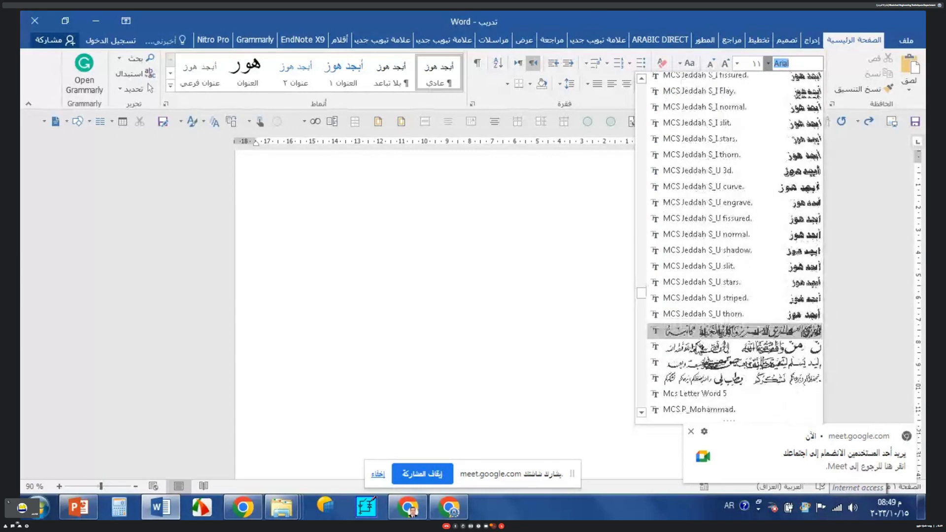
scroll(695, 347, down, 5)
scroll(691, 347, down, 5)
scroll(687, 350, down, 5)
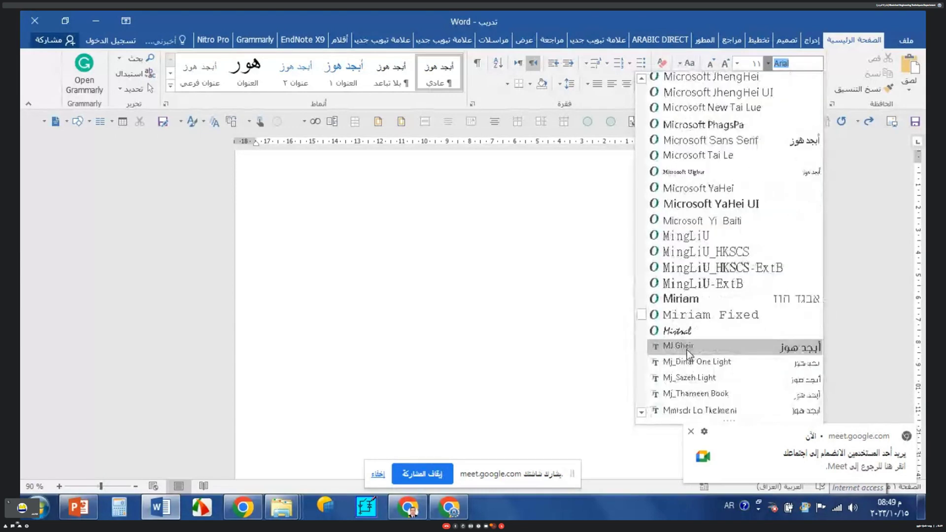
scroll(688, 350, down, 1)
scroll(688, 360, down, 3)
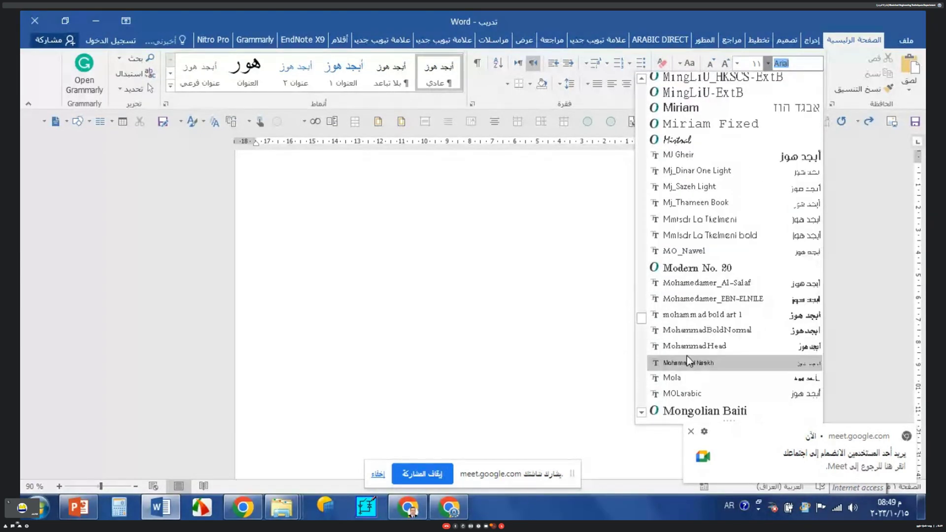
scroll(688, 375, up, 5)
scroll(689, 385, up, 5)
scroll(689, 384, up, 5)
scroll(688, 383, up, 5)
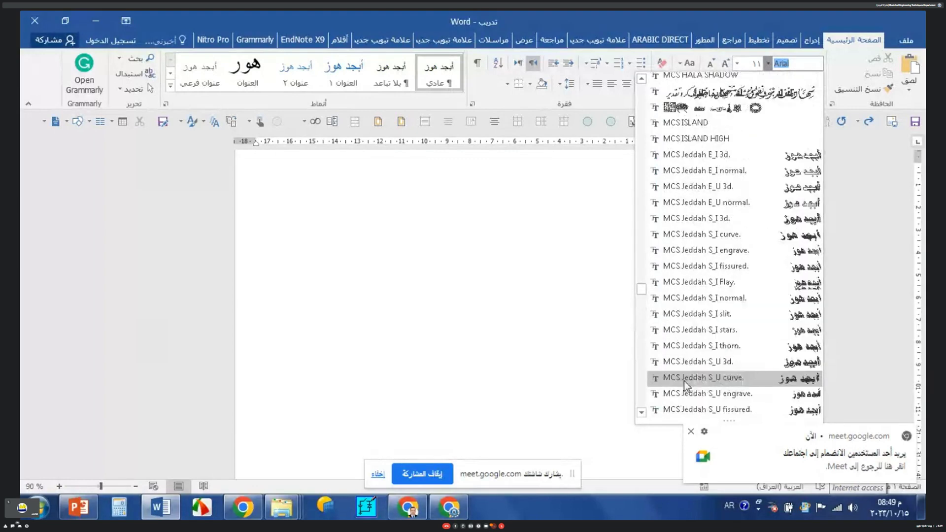
scroll(687, 383, up, 5)
scroll(687, 382, up, 5)
scroll(686, 382, up, 5)
scroll(686, 382, up, 5)
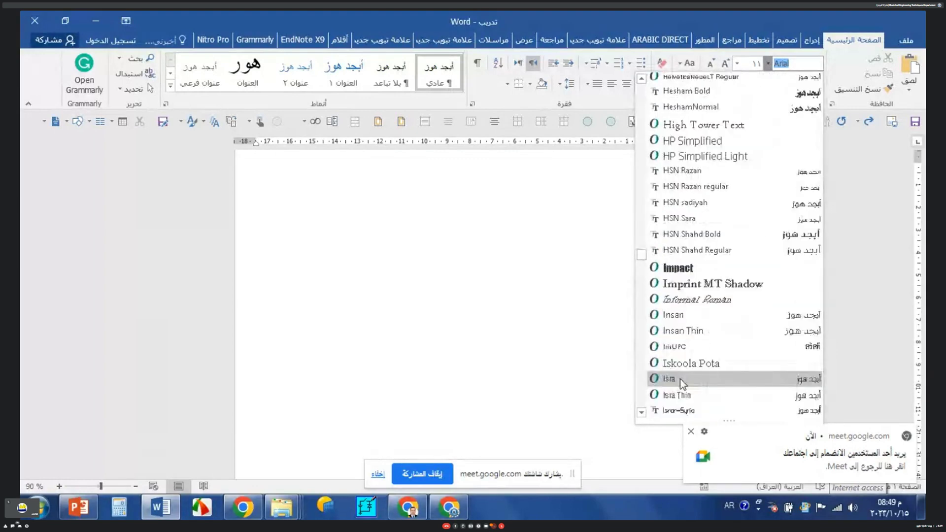
scroll(686, 382, up, 5)
scroll(685, 382, up, 1)
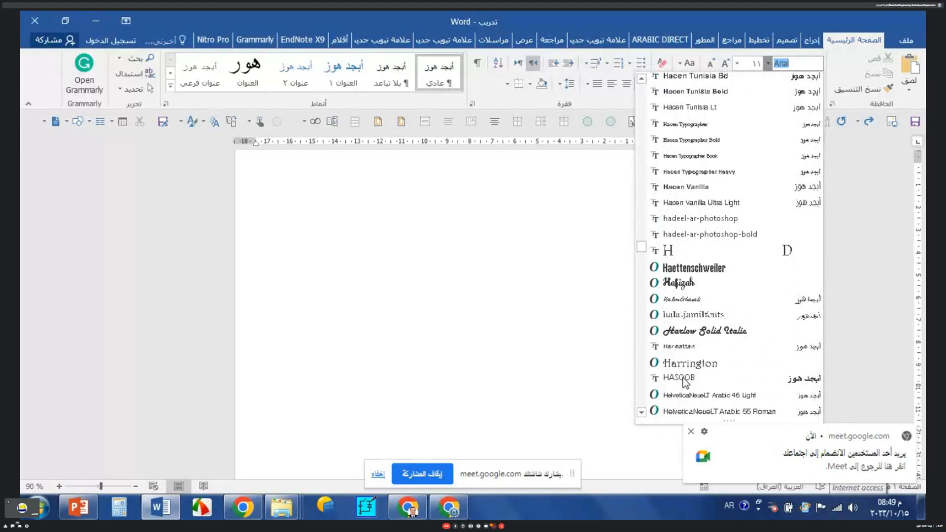
click(582, 286)
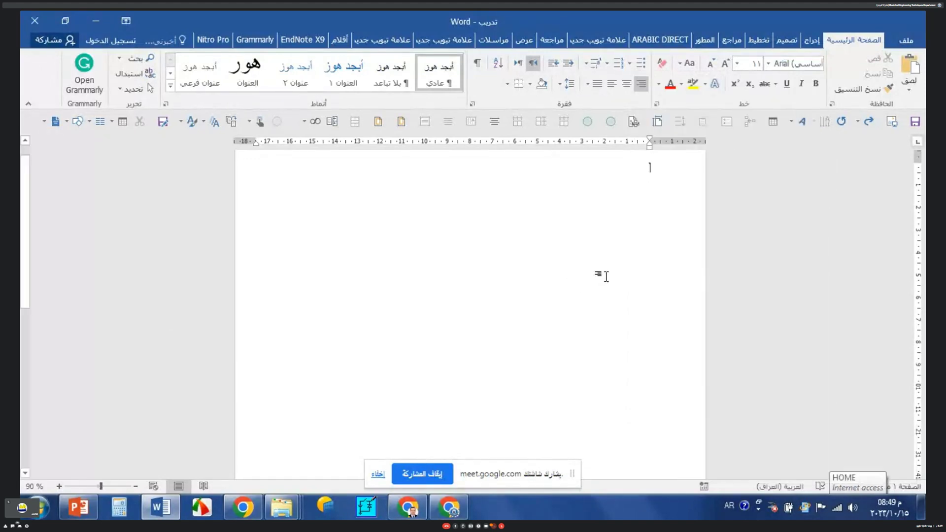
Type 'بسم الله الرحمن الرحيم' in PT Bold Heading and select the line
click(768, 63)
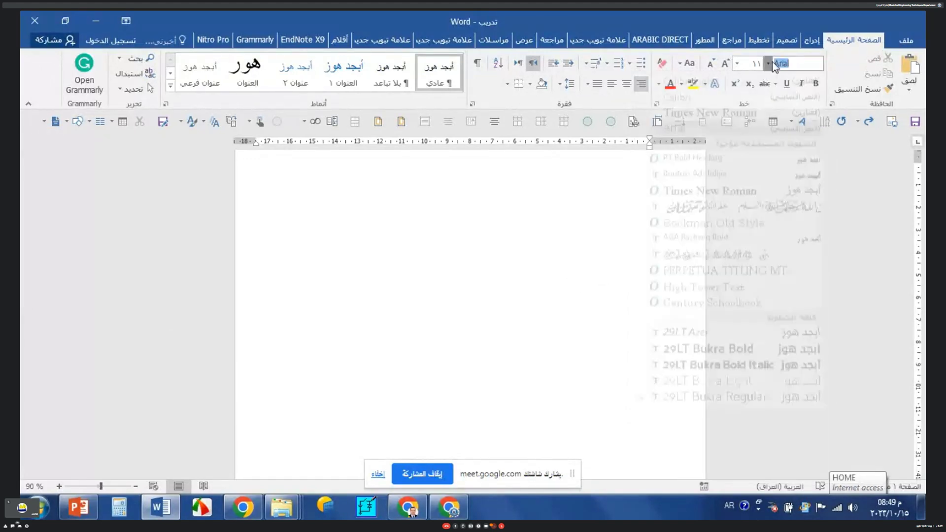
click(700, 172)
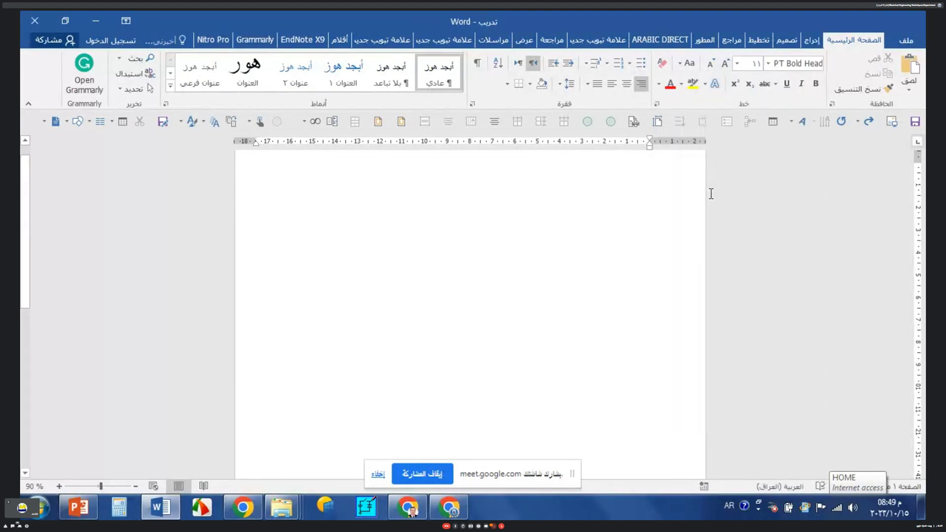
text(بس)
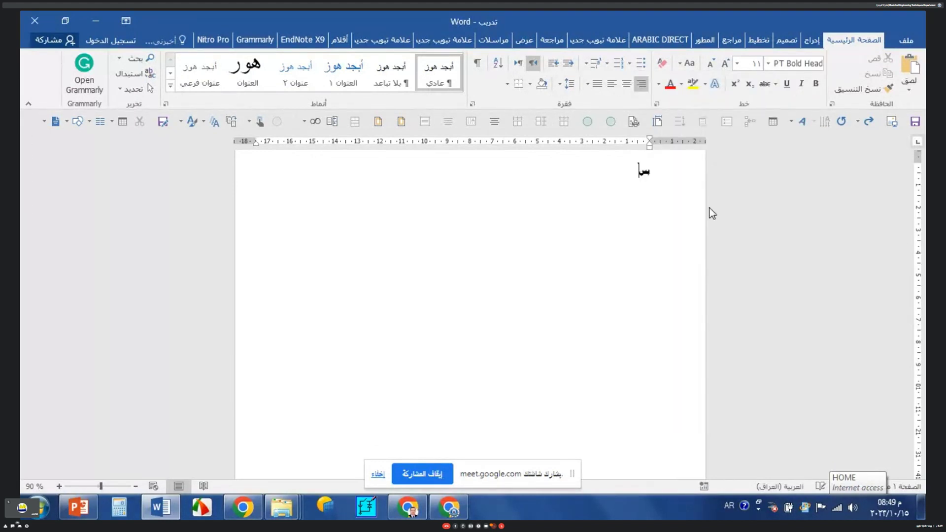
text(م )
text(الله الر)
text(حمن الرح)
text(يم)
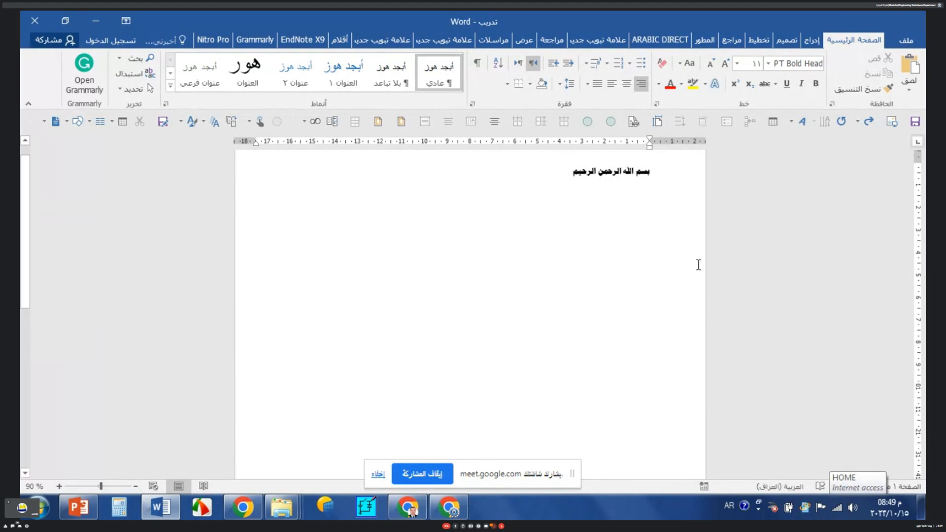
drag(597, 172, 648, 170)
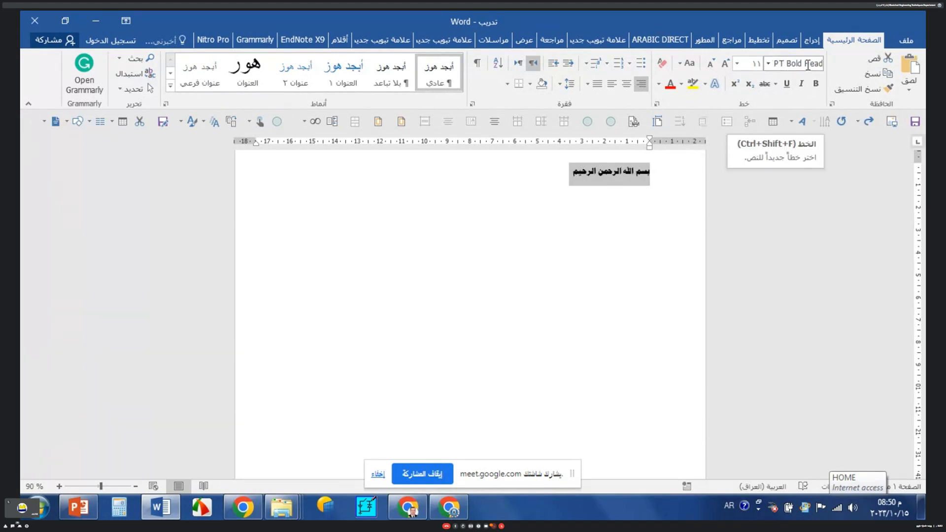
Change the heading's font from PT Bold Heading to Simplified Arabic
click(772, 65)
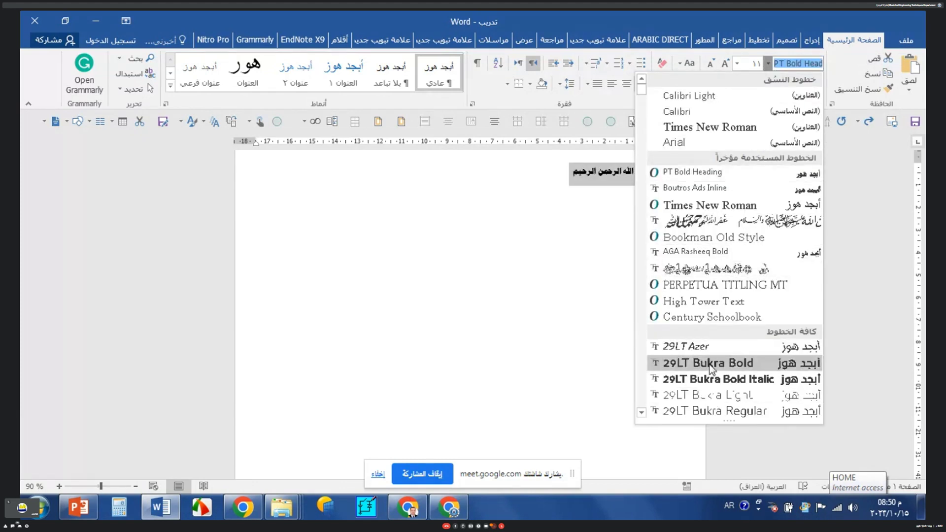
click(794, 64)
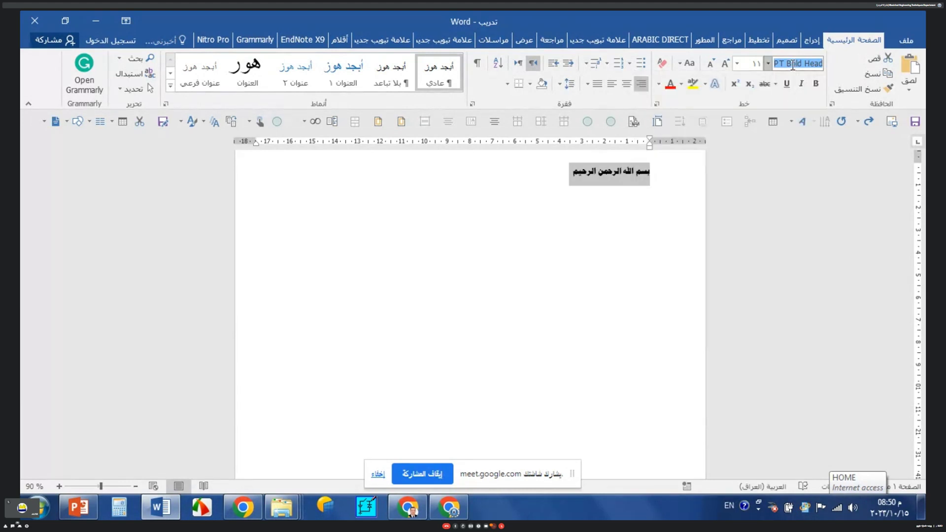
click(793, 64)
click(769, 64)
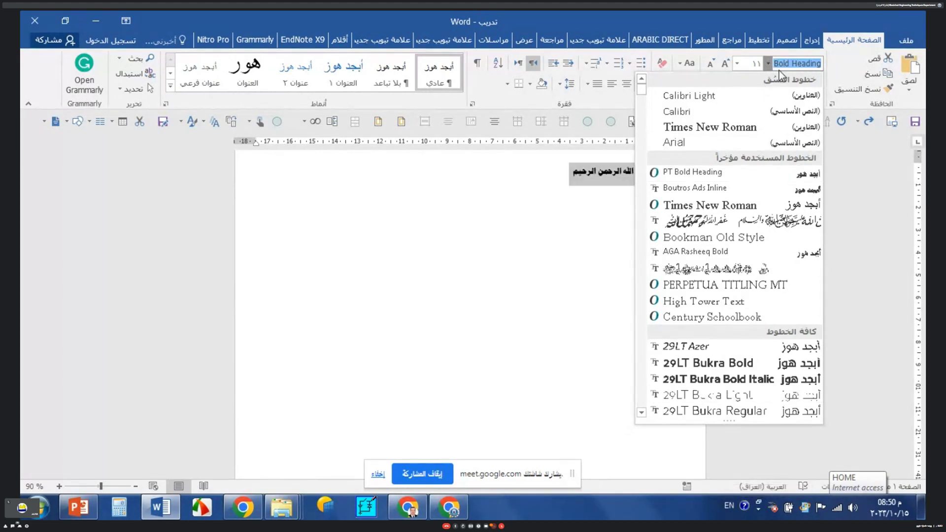
text(Saeed Bold)
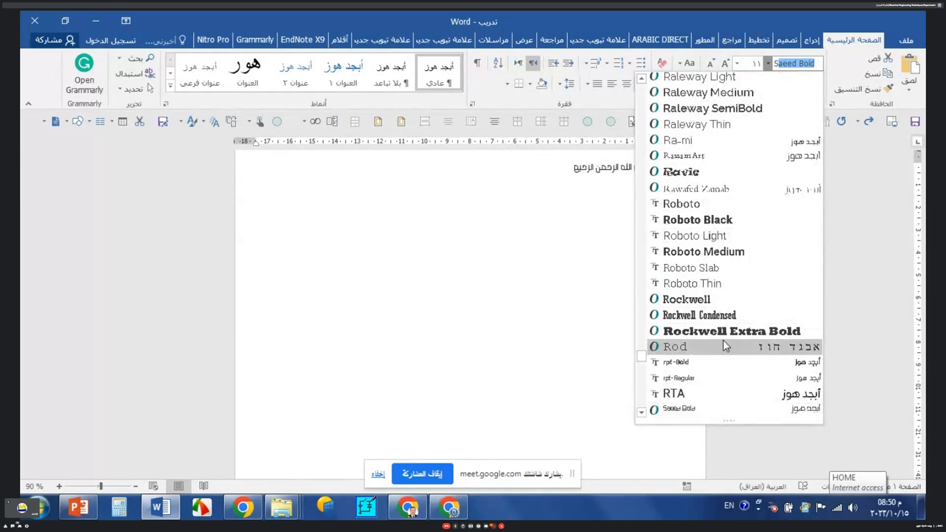
scroll(695, 255, down, 2)
scroll(692, 269, down, 2)
scroll(695, 276, down, 3)
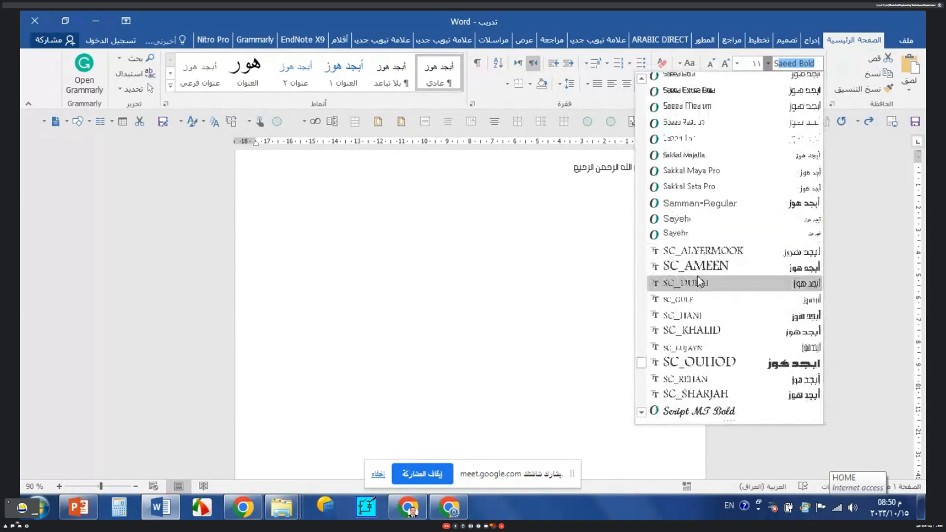
scroll(697, 276, down, 3)
scroll(697, 276, down, 1)
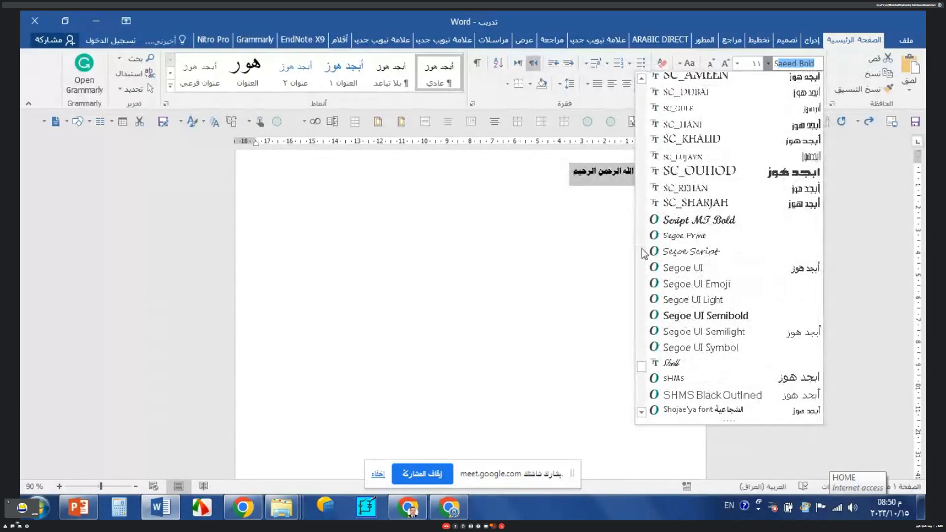
mouse_move(642, 356)
mouse_down()
mouse_move(642, 346)
mouse_move(641, 390)
mouse_move(633, 323)
mouse_move(632, 371)
mouse_up()
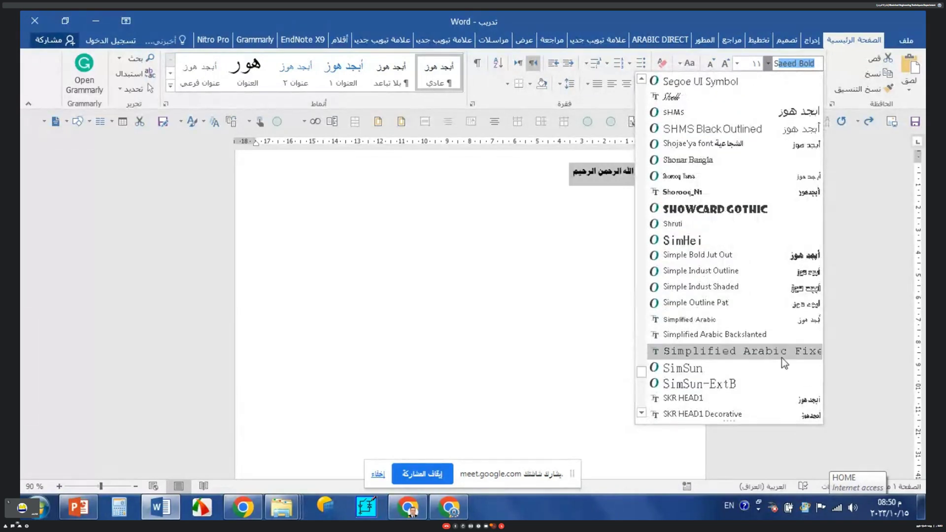
click(668, 321)
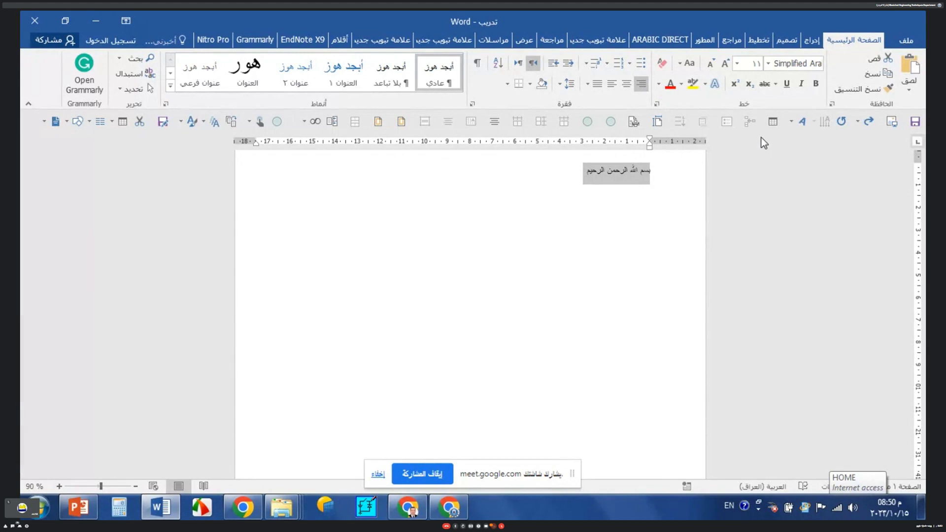
Enlarge the heading several sizes with Grow Font
click(740, 64)
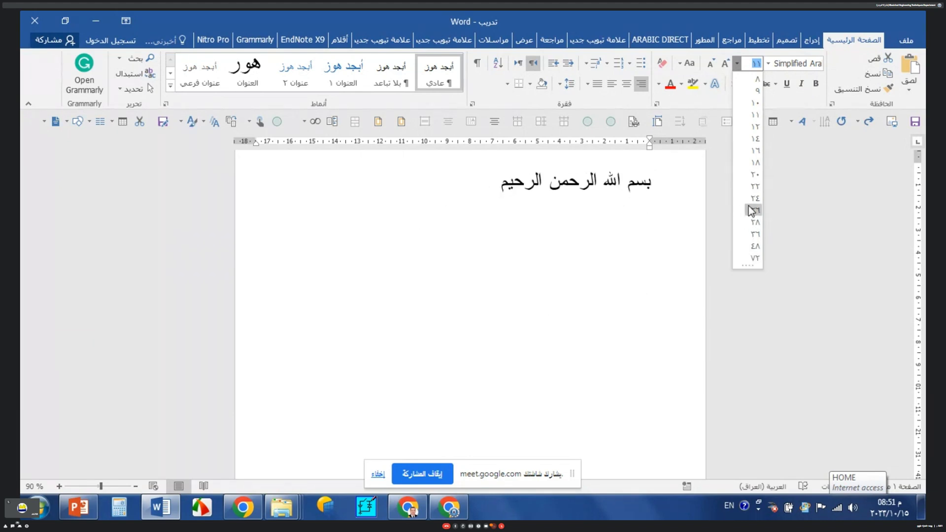
click(648, 189)
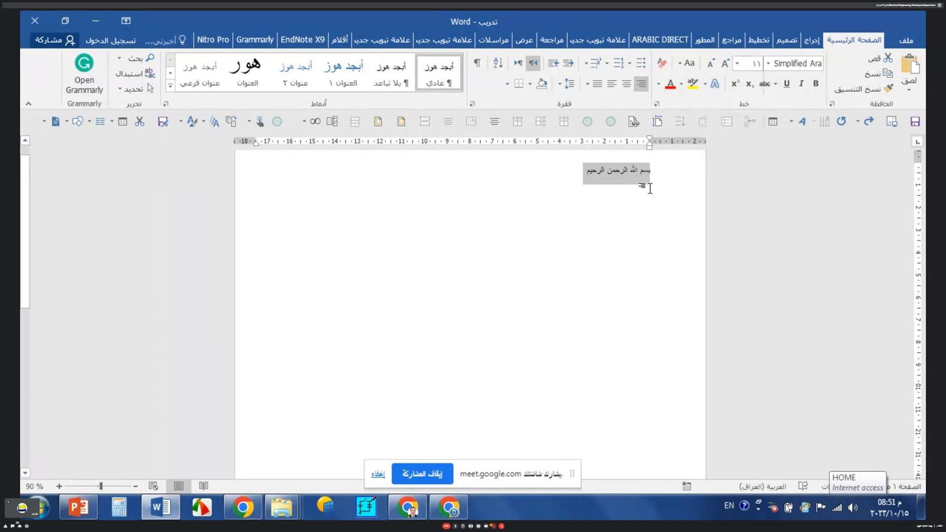
click(725, 62)
click(725, 62)
click(725, 62)
click(725, 62)
click(725, 62)
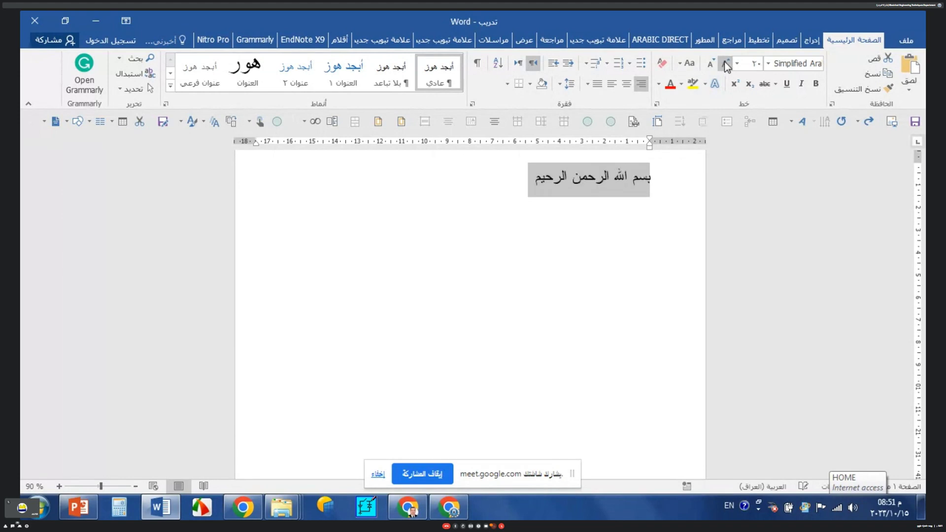
click(725, 62)
click(724, 62)
click(725, 62)
click(725, 62)
click(725, 62)
click(724, 62)
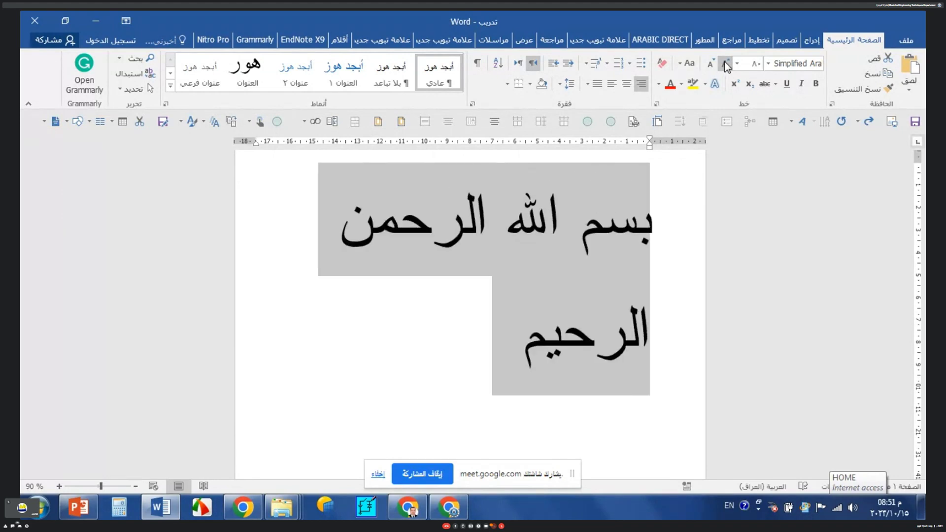
click(724, 62)
click(724, 62)
click(725, 63)
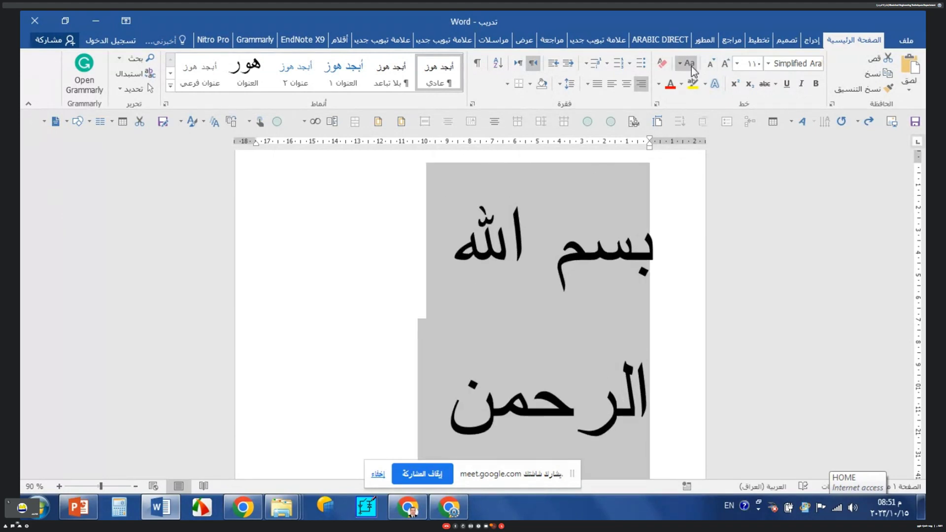
Shrink the heading back down several sizes with Shrink Font
click(710, 64)
click(711, 64)
click(710, 64)
click(711, 64)
click(710, 65)
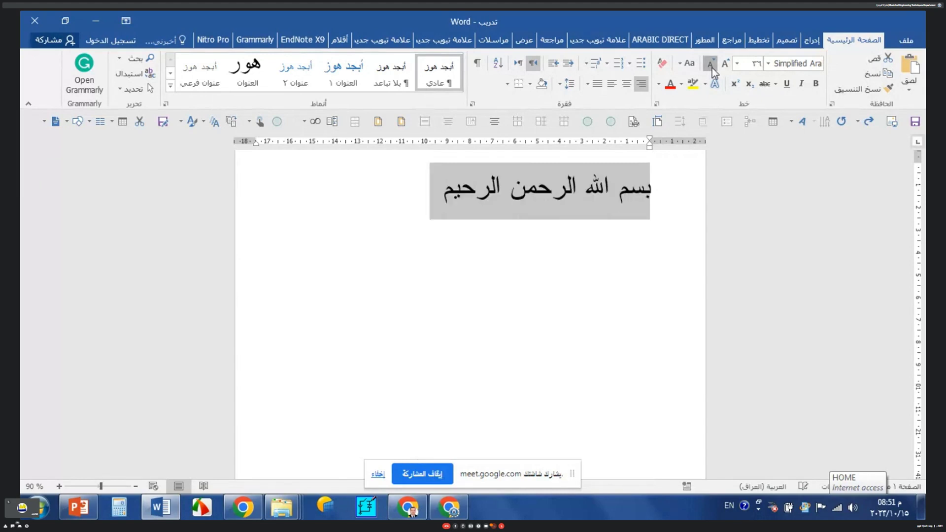
click(711, 64)
click(712, 68)
click(711, 68)
click(712, 67)
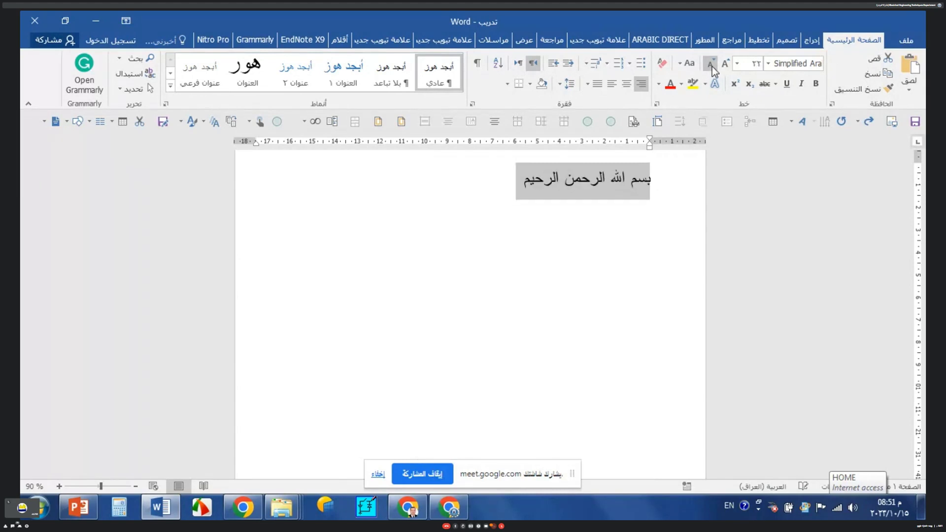
click(712, 66)
click(711, 66)
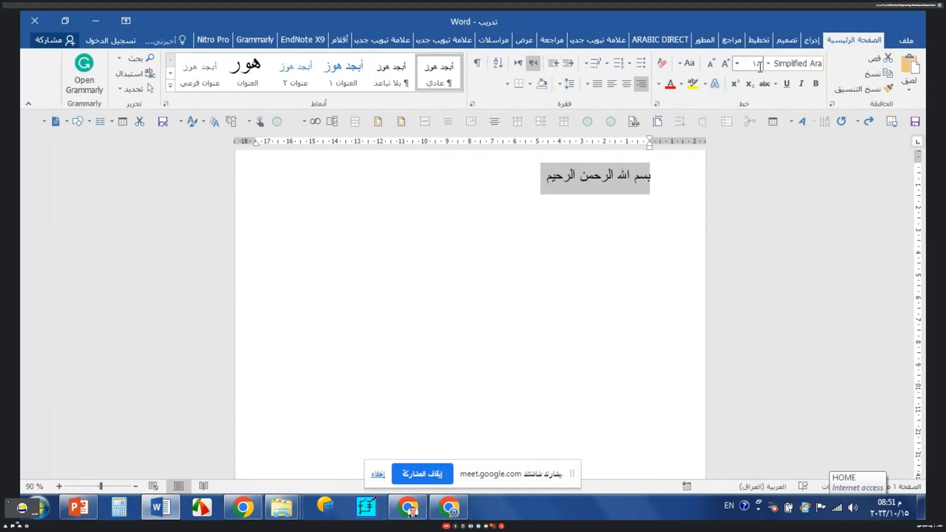
Enlarge the heading again and set its font size to 20
double_click(722, 63)
double_click(722, 63)
double_click(722, 63)
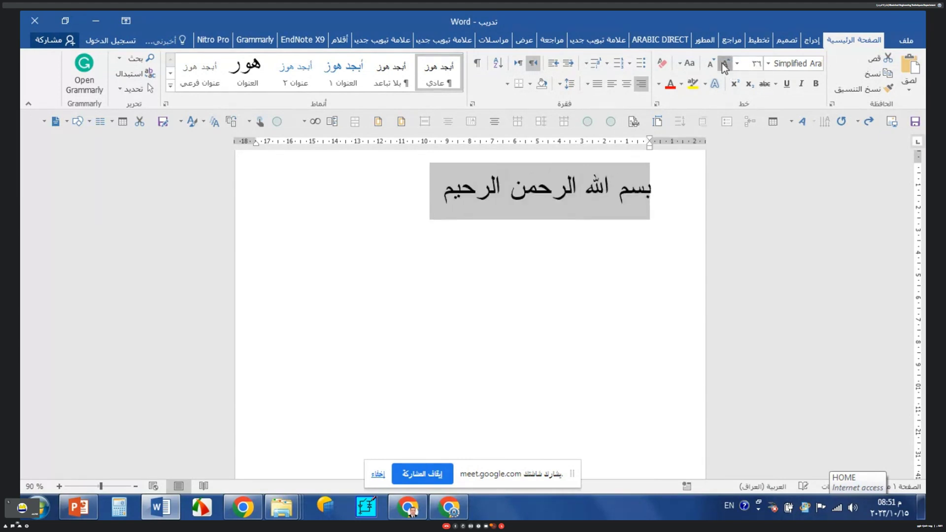
double_click(723, 63)
double_click(723, 63)
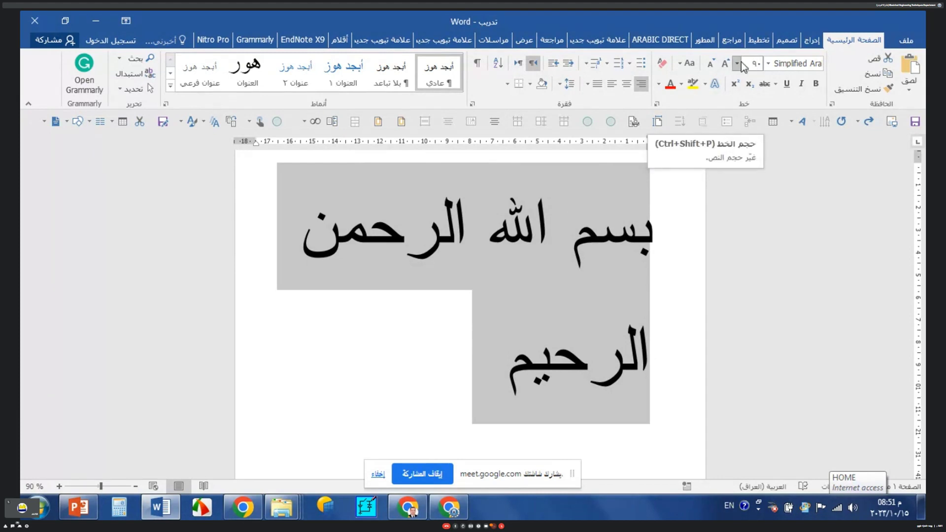
click(737, 63)
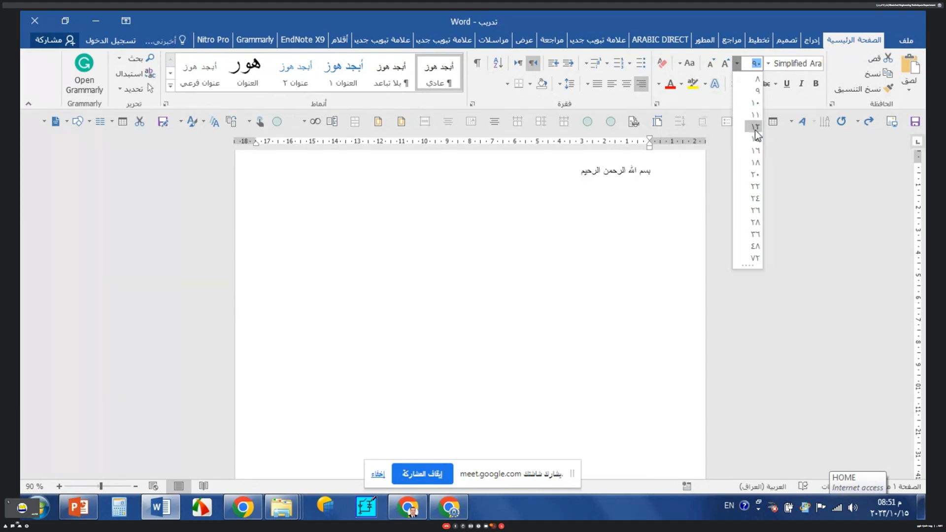
click(756, 258)
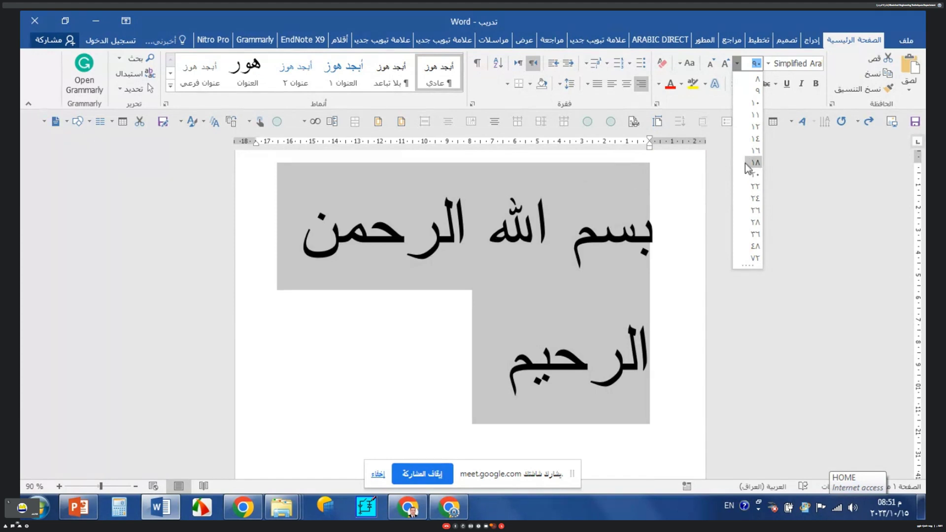
click(750, 176)
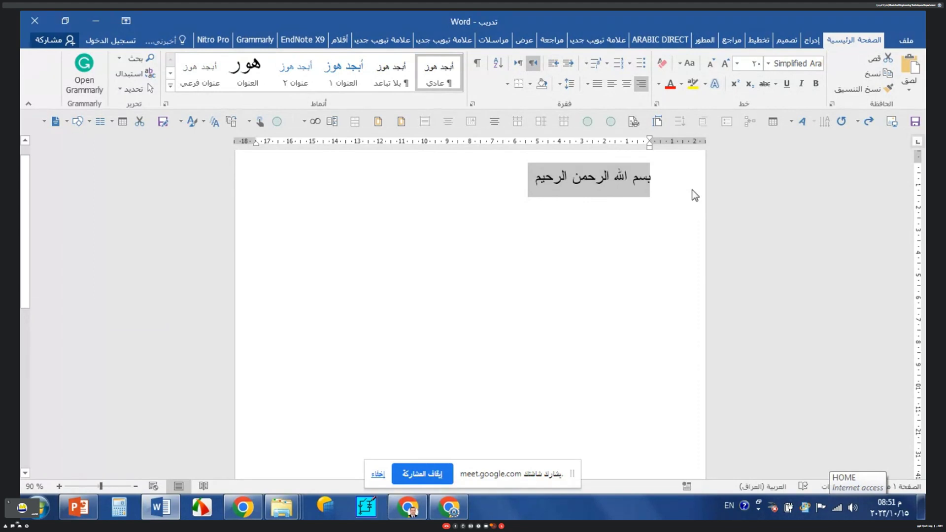
Shrink the heading three points with Ctrl+[, then enlarge it five points with Ctrl+]
key(ctrl+bracketleft)
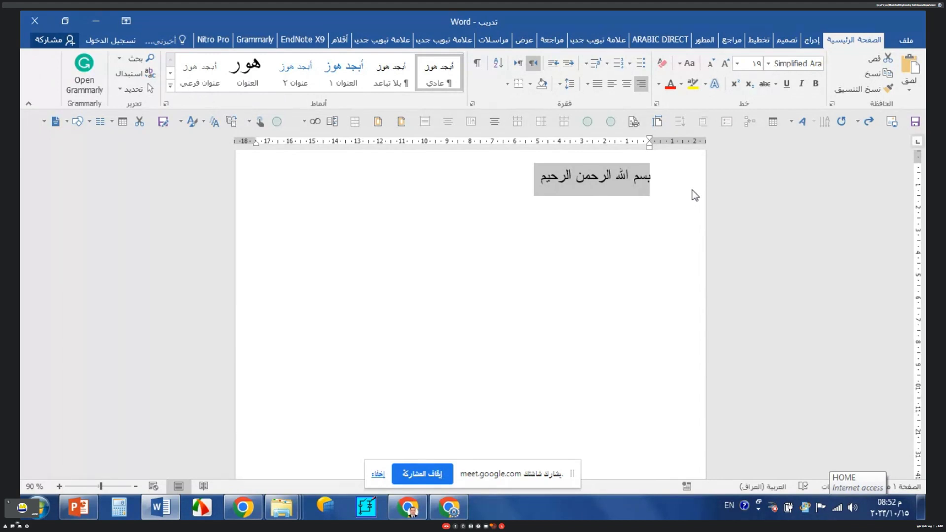
key(ctrl+bracketleft)
key(ctrl+bracketleft)
key(ctrl+bracketleft)
key(ctrl+bracketleft)
key(ctrl+bracketleft)
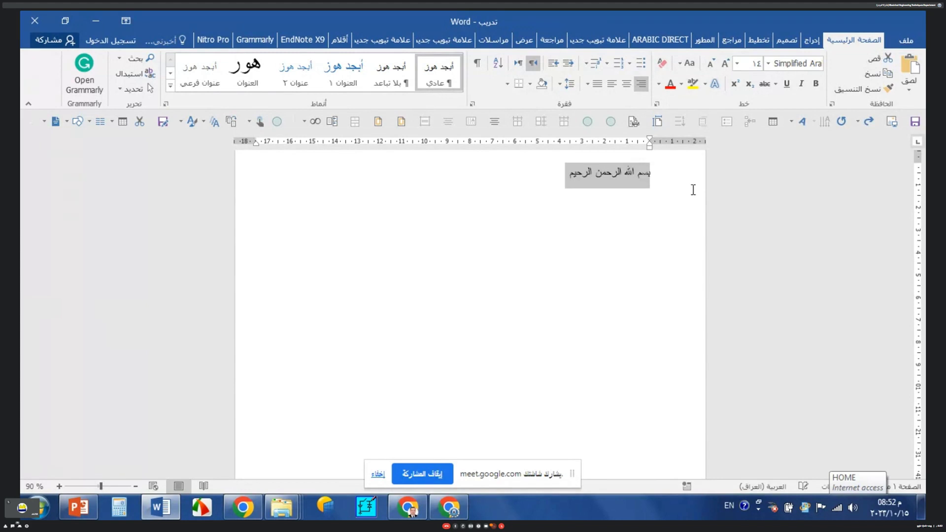
key(ctrl+bracketleft)
key(ctrl+bracketleft)
key(ctrl+bracketleft)
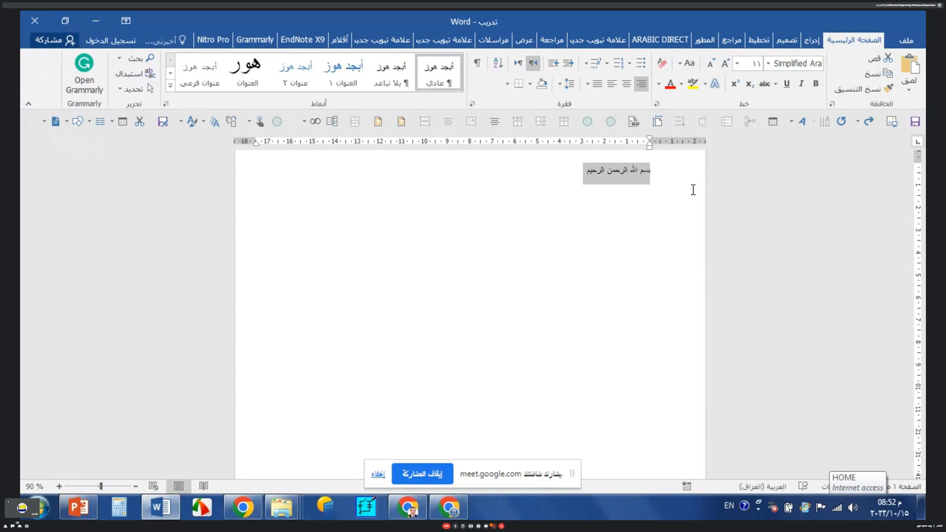
key(ctrl+bracketright)
key(ctrl+bracketright)
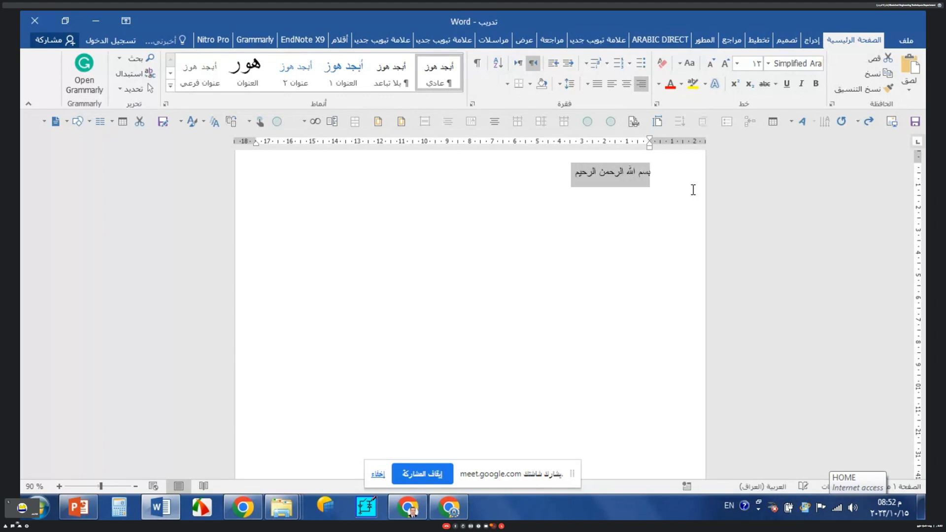
key(ctrl+bracketright)
key(ctrl+bracketright)
key(ctrl+bracketright)
key(ctrl+bracketright)
key(ctrl+bracketright)
key(ctrl+bracketright)
key(ctrl+bracketright)
key(ctrl+bracketright)
key(ctrl+bracketright)
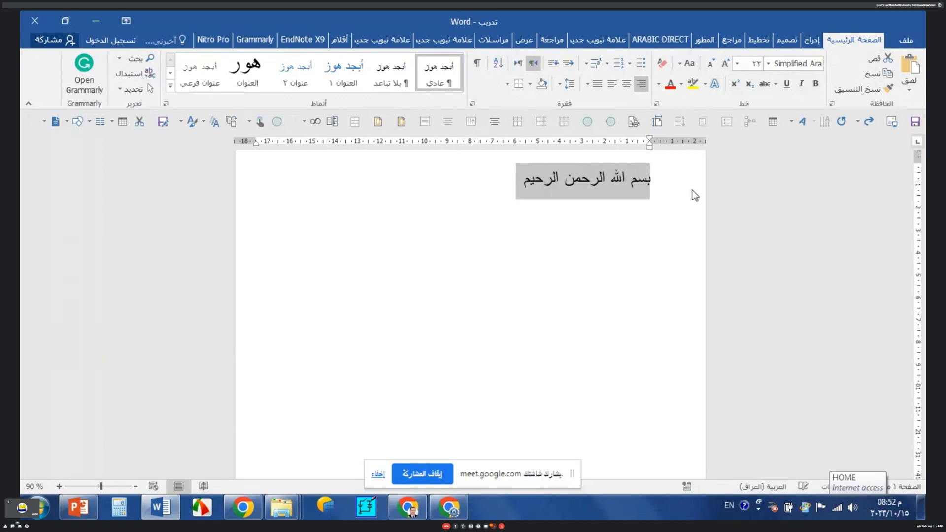
key(ctrl+bracketright)
key(ctrl+bracketright)
key(ctrl+bracketright)
key(ctrl+bracketright)
key(ctrl+bracketright)
key(ctrl+bracketright)
key(ctrl+bracketright)
key(ctrl+bracketright)
key(ctrl+bracketright)
key(ctrl+bracketright)
key(ctrl+bracketright)
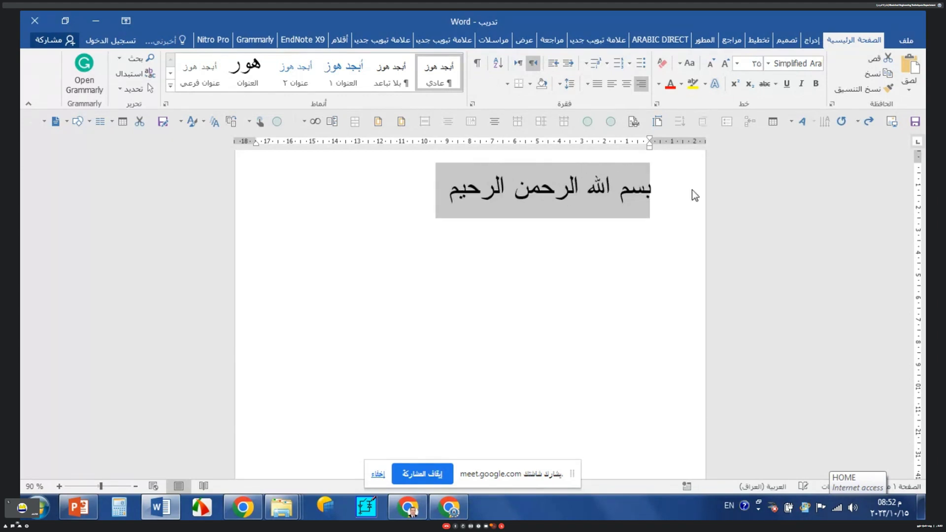
key(ctrl+bracketright)
key(ctrl+bracketright)
key(ctrl+bracketright)
key(ctrl+bracketright)
key(ctrl+bracketright)
key(ctrl+bracketright)
key(ctrl+bracketright)
key(ctrl+bracketright)
key(ctrl+bracketright)
key(ctrl+bracketright)
key(ctrl+bracketright)
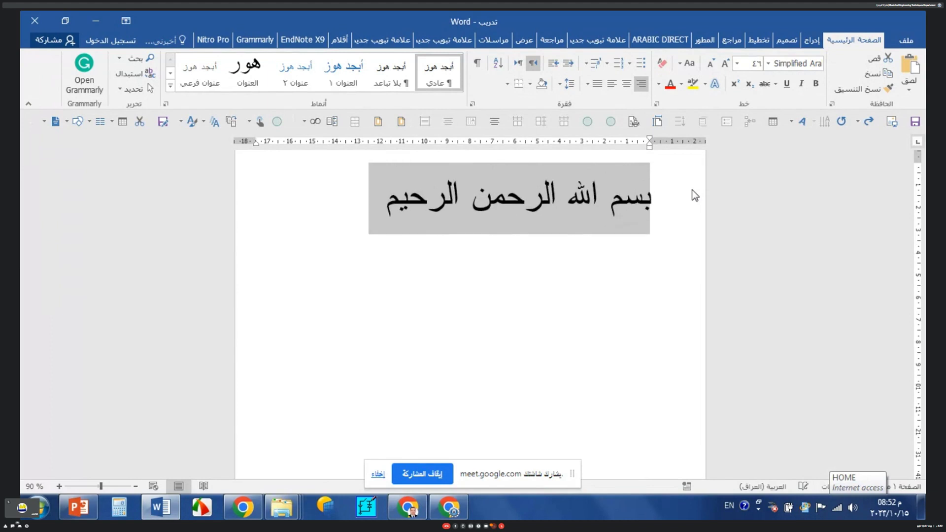
key(ctrl+bracketright)
key(ctrl+bracketright)
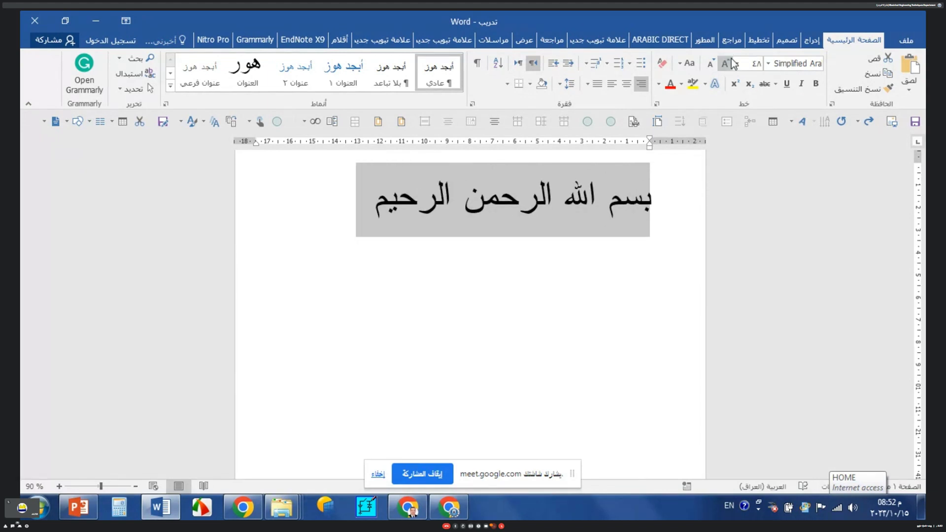
Set the heading to size 14 from the size list, then shrink it to 13
click(737, 64)
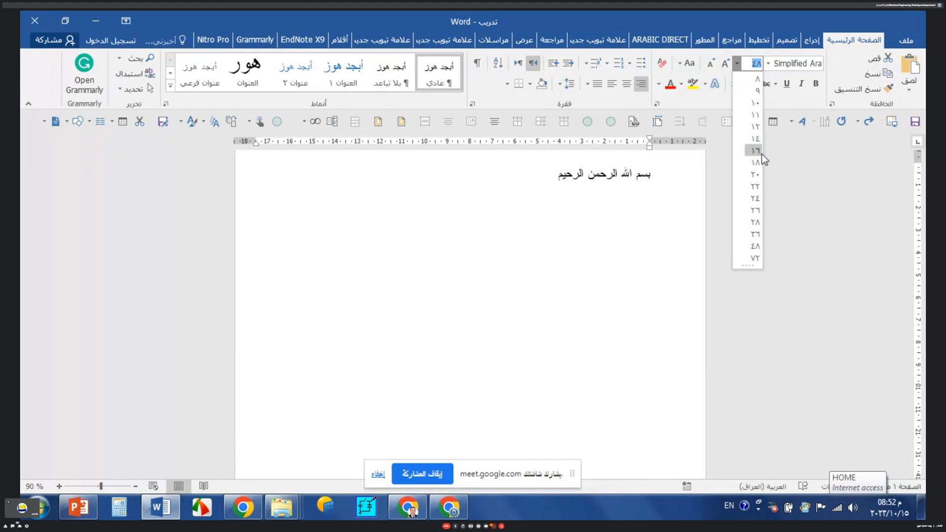
click(710, 64)
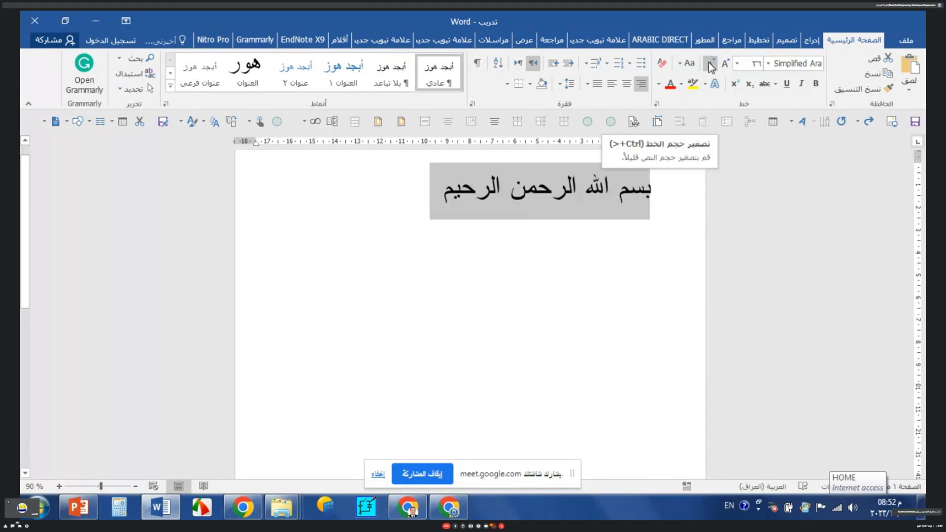
click(709, 63)
click(733, 67)
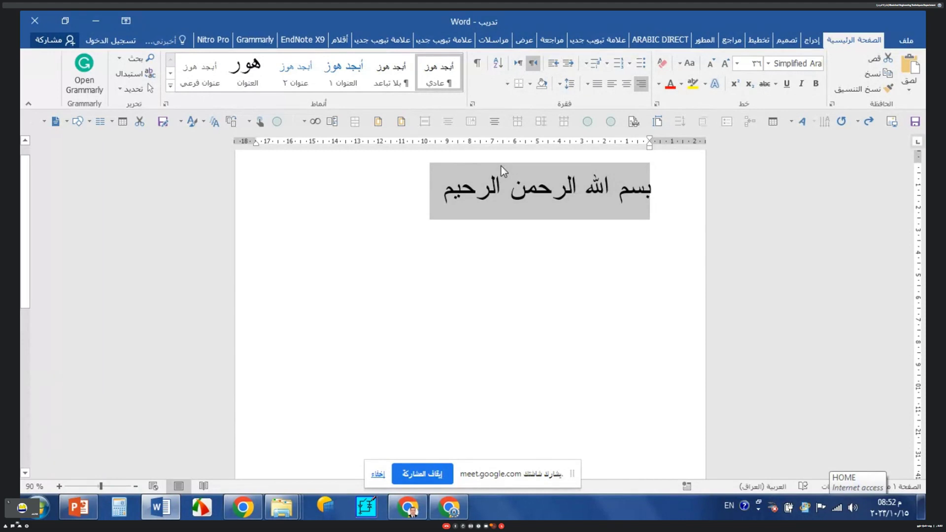
click(738, 64)
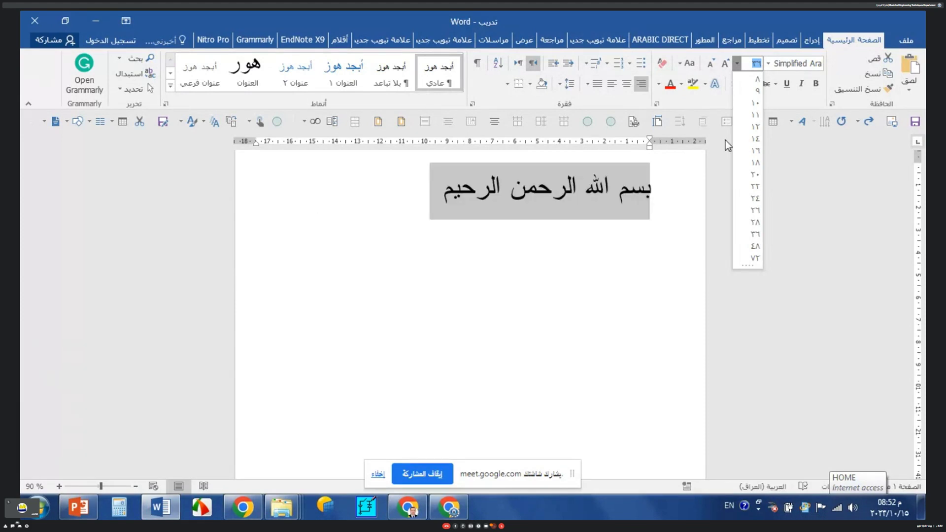
click(758, 139)
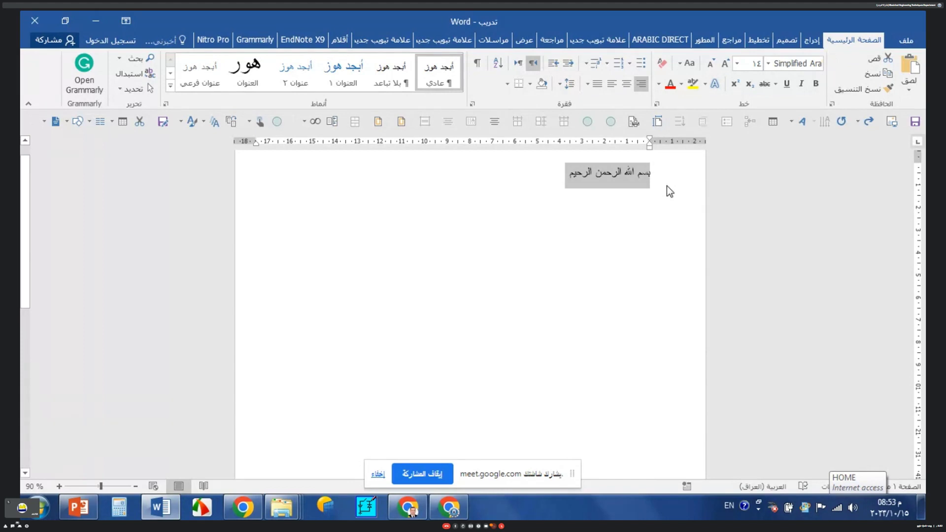
key(ctrl+shift+comma)
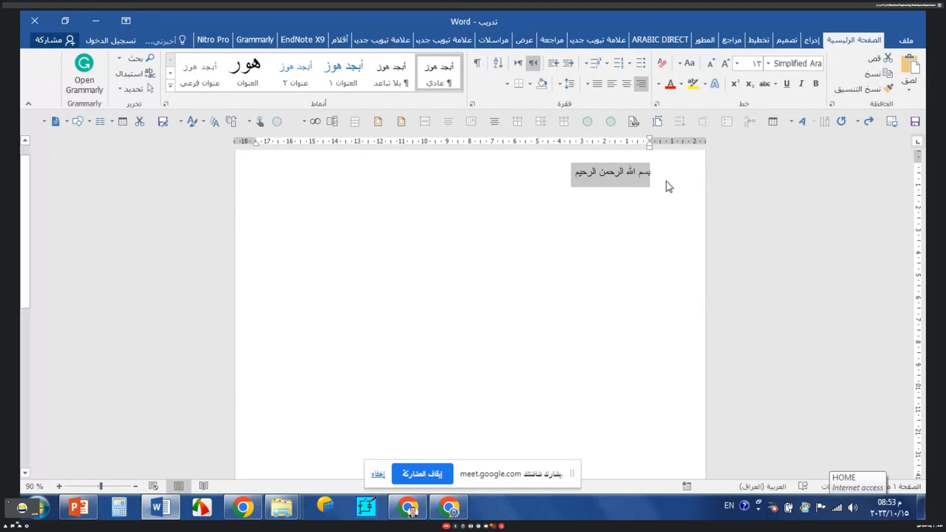
Grow the heading بسم الله الرحمن الرحيم step by step until its font size reads 48
click(729, 66)
double_click(729, 66)
double_click(729, 67)
double_click(729, 67)
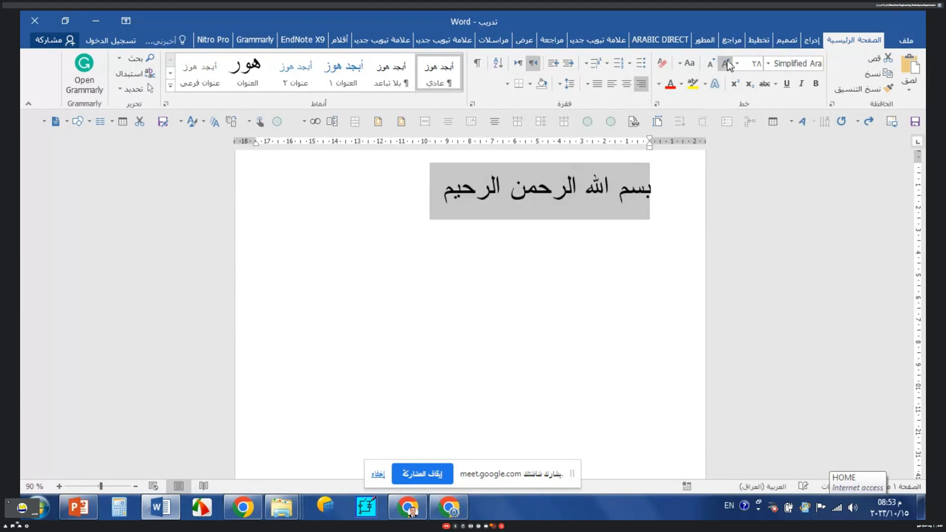
double_click(727, 64)
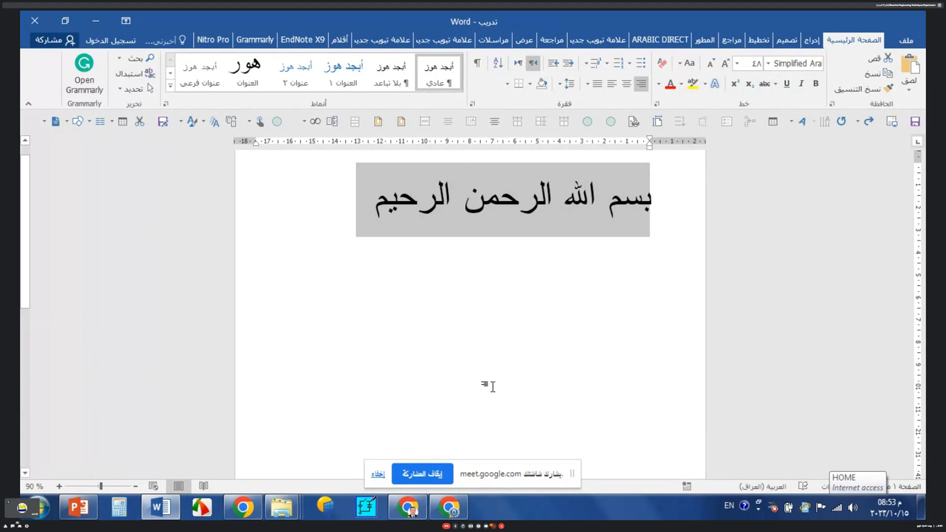
Bold the size-48 heading with Ctrl+B and leave italic switched off
key(ctrl+b)
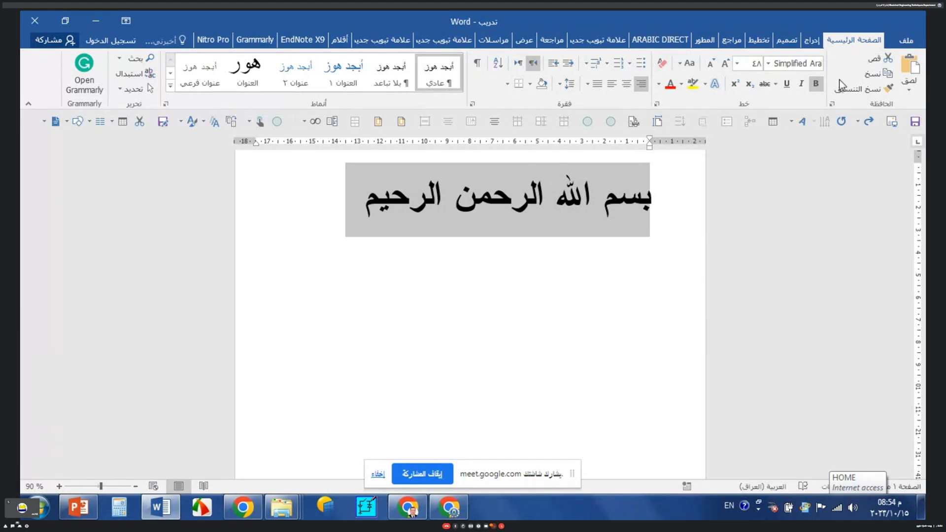
click(803, 90)
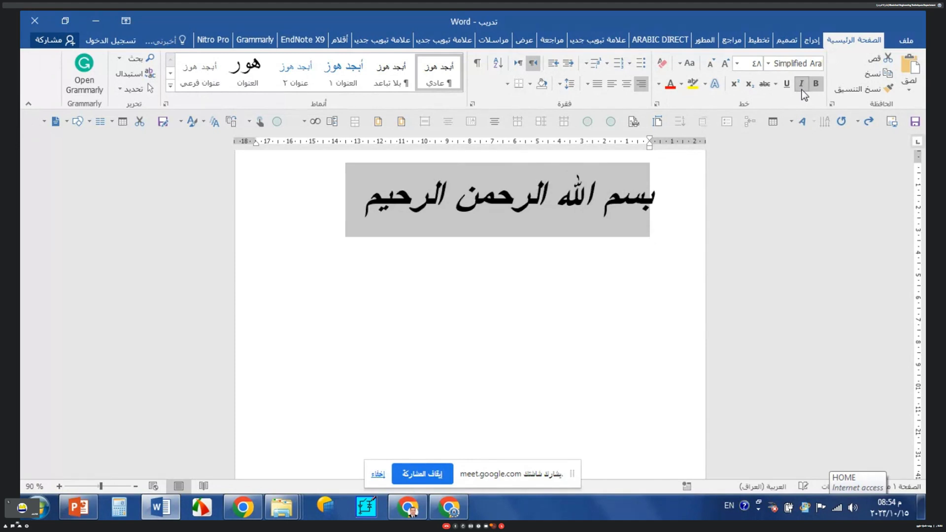
click(803, 91)
click(801, 84)
click(802, 84)
click(801, 89)
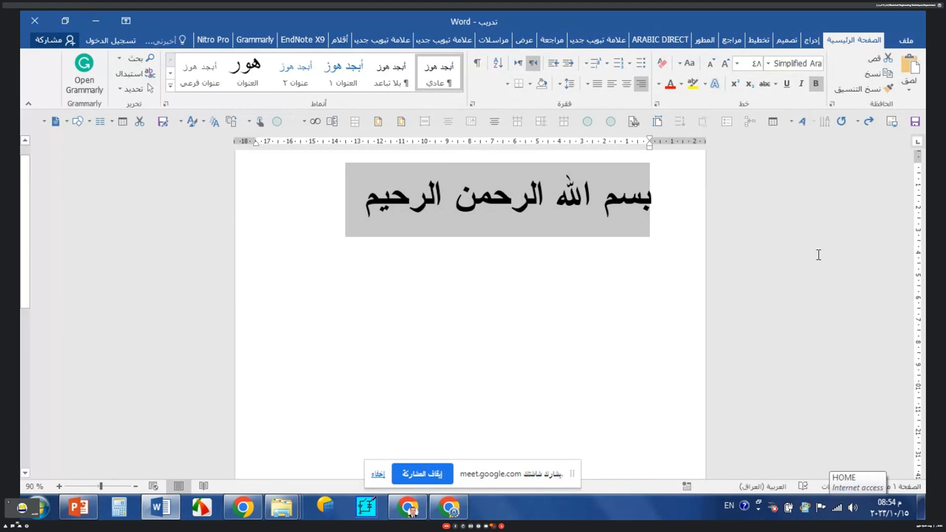
key(ctrl+i)
key(ctrl+i)
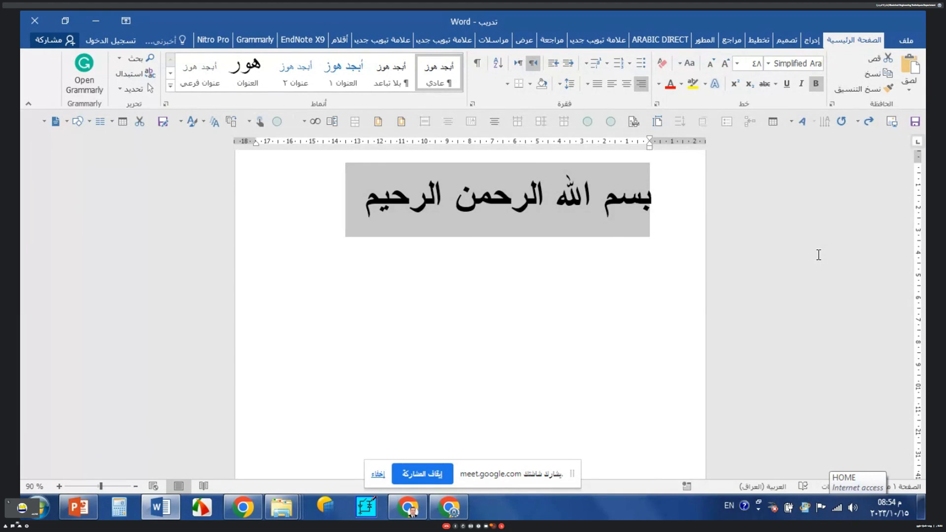
key(ctrl+u)
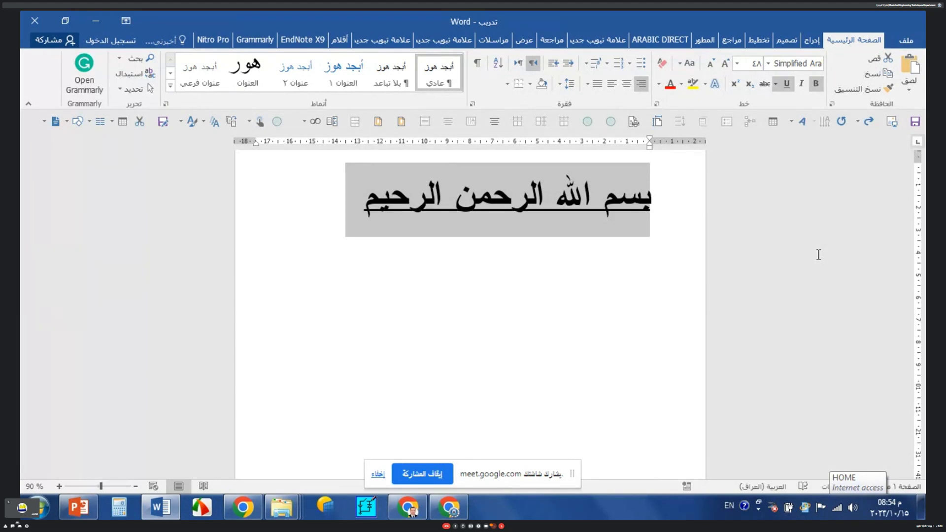
key(ctrl+u)
key(ctrl+u)
key(ctrl+u)
key(ctrl+u)
key(ctrl+u)
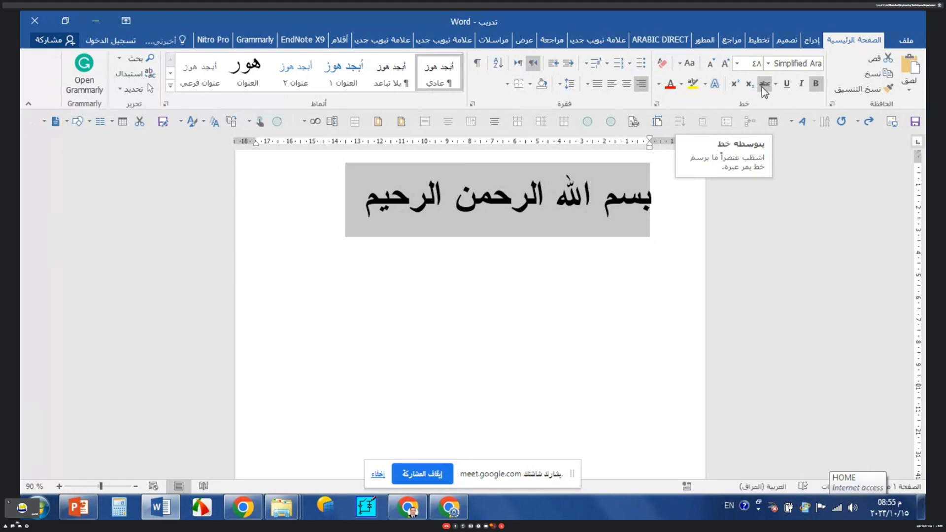
mouse_move(26, 229)
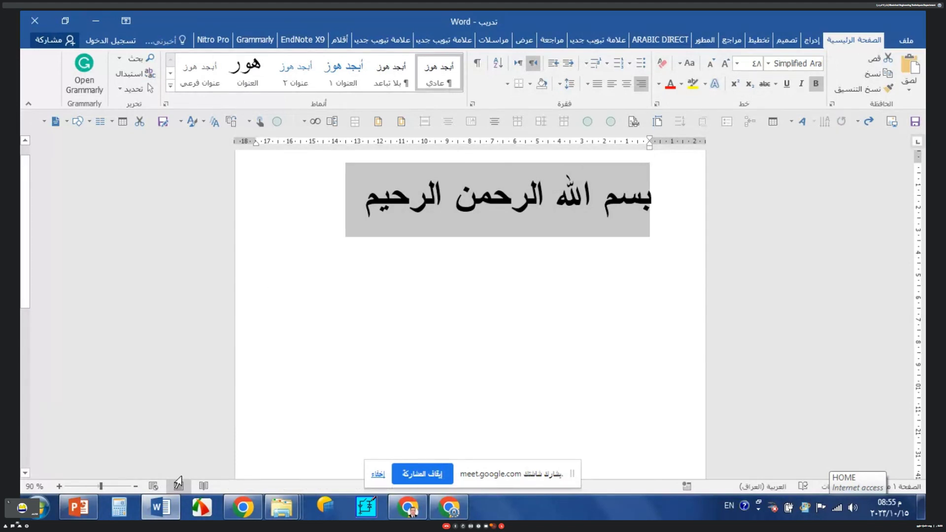
Add a line 'اتنيانتيانيانيسالنتسياين' below the heading and strike it through
click(348, 188)
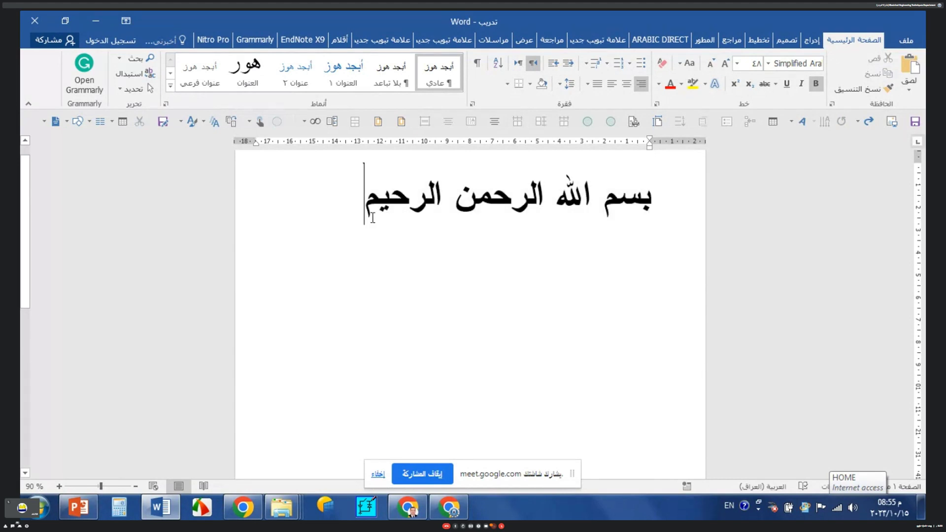
key(alt+shift)
key(Return)
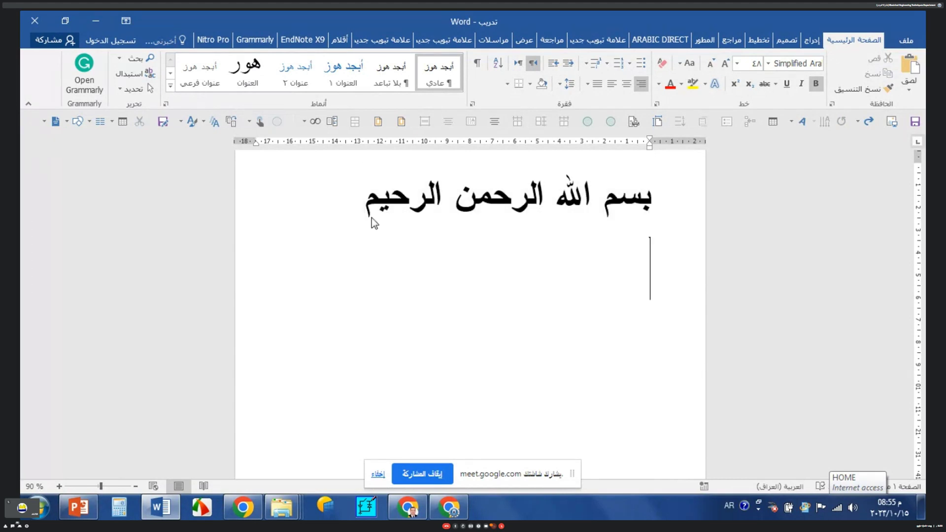
text(اتنيانتيانيانيسالنتسياين)
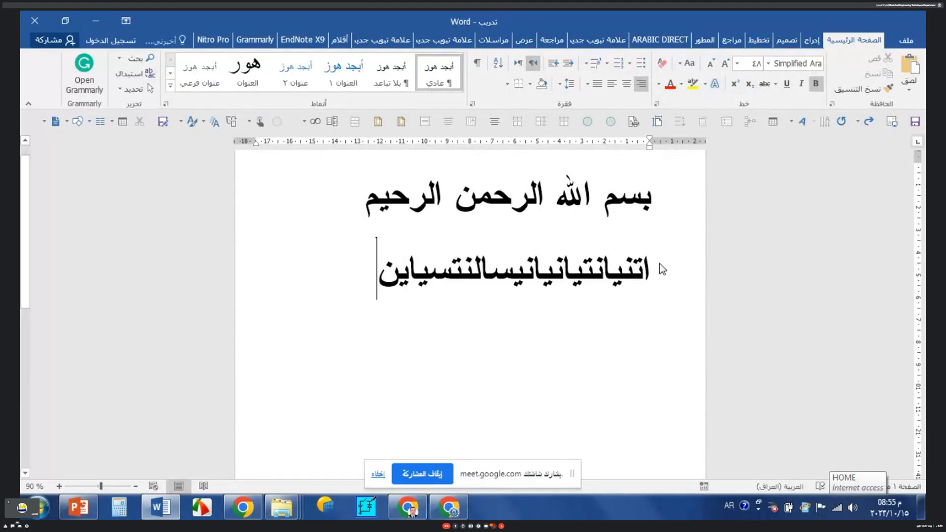
drag(661, 268, 298, 268)
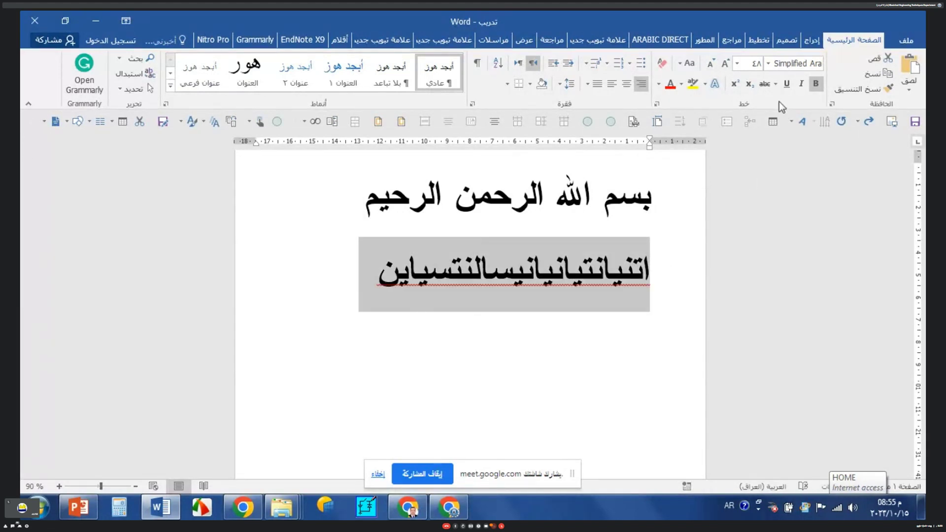
click(766, 84)
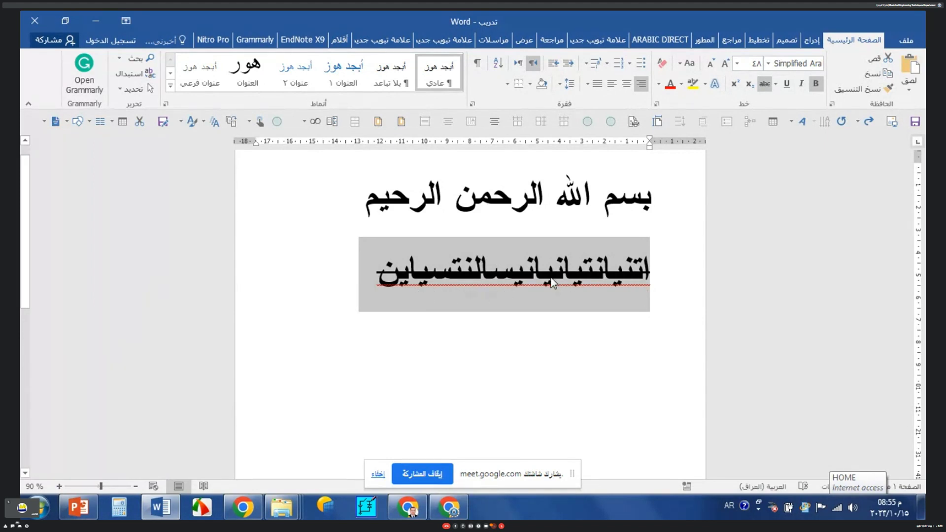
Ignore All for the misspelled word in the struck-through Arabic line
click(490, 278)
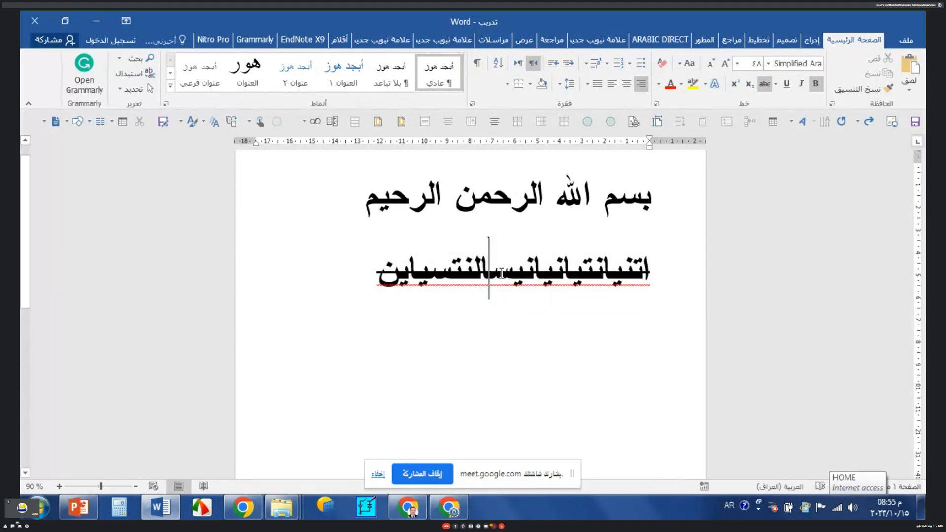
right_click(407, 299)
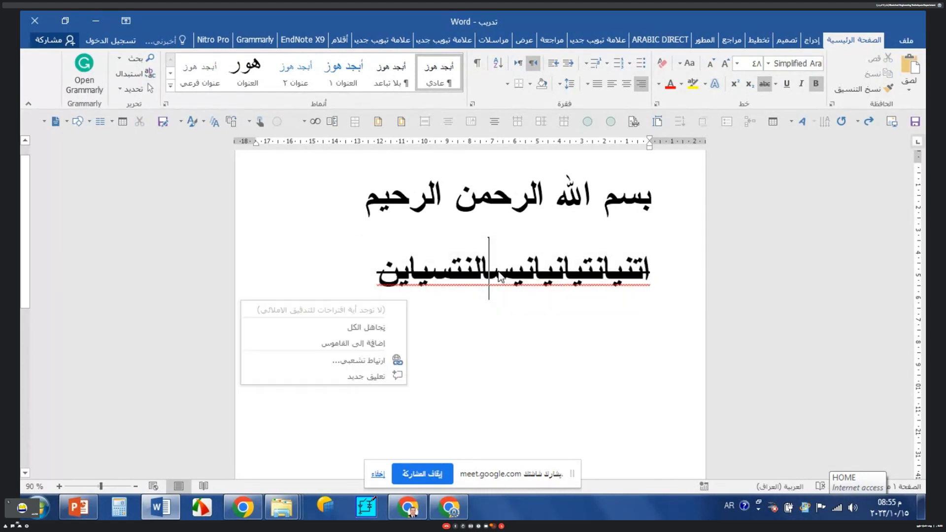
click(371, 328)
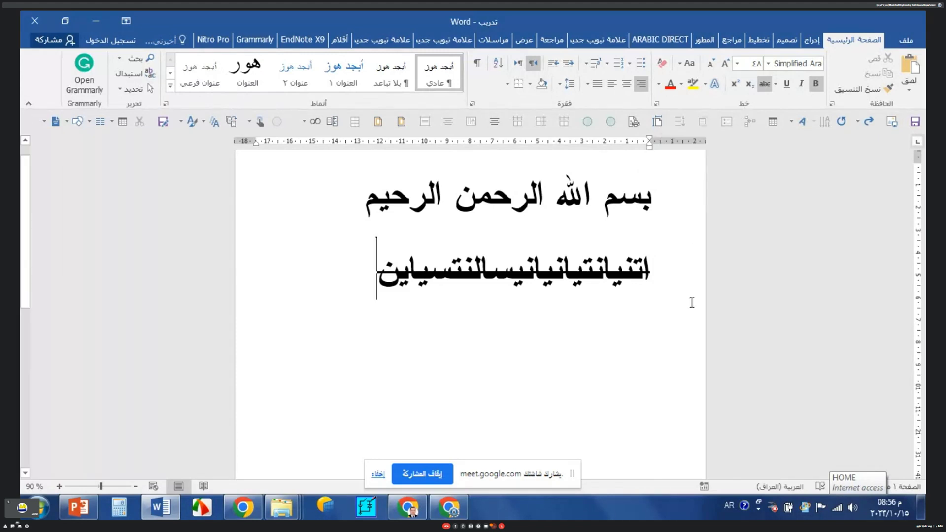
Start a centred English line below, with bold and strikethrough turned off
key(Return)
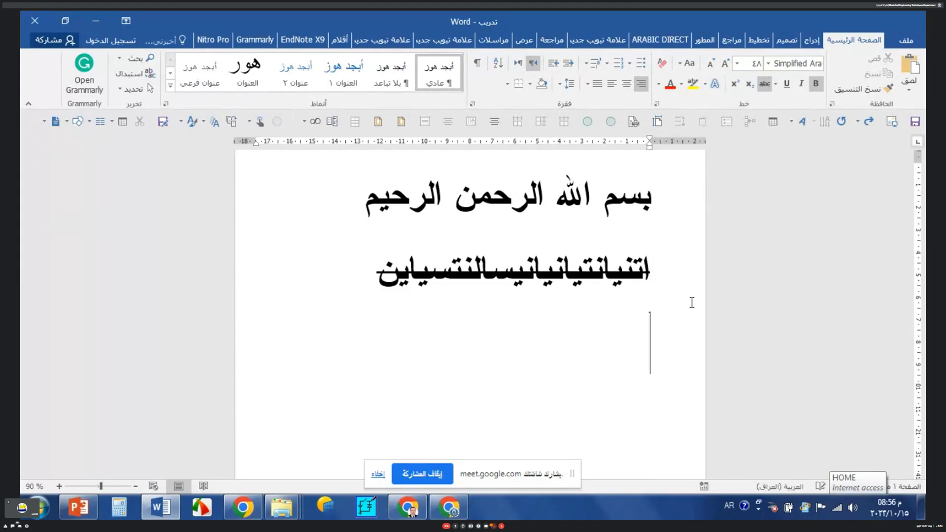
key(alt+shift)
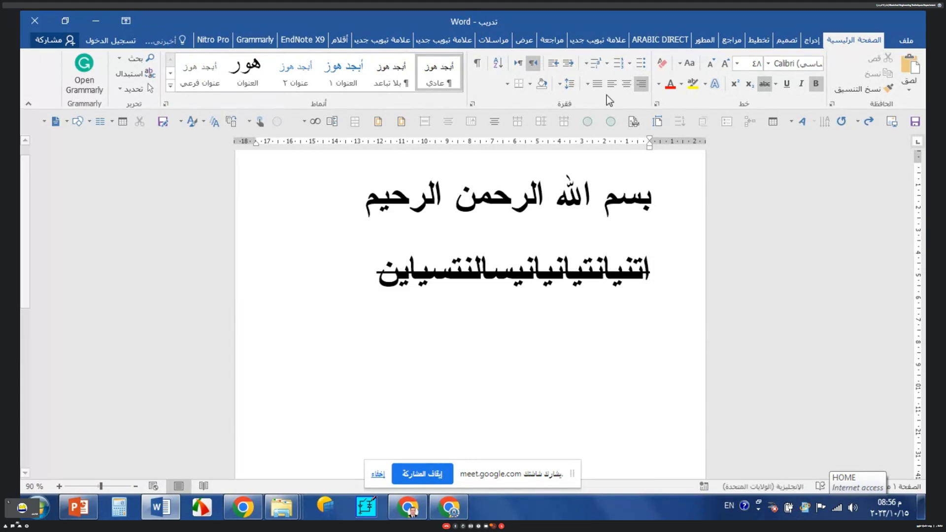
click(626, 85)
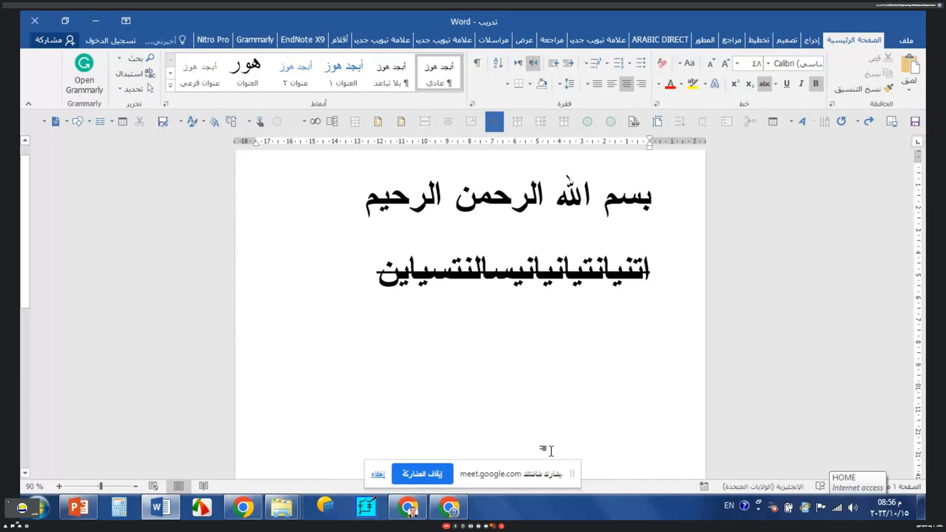
text(x)
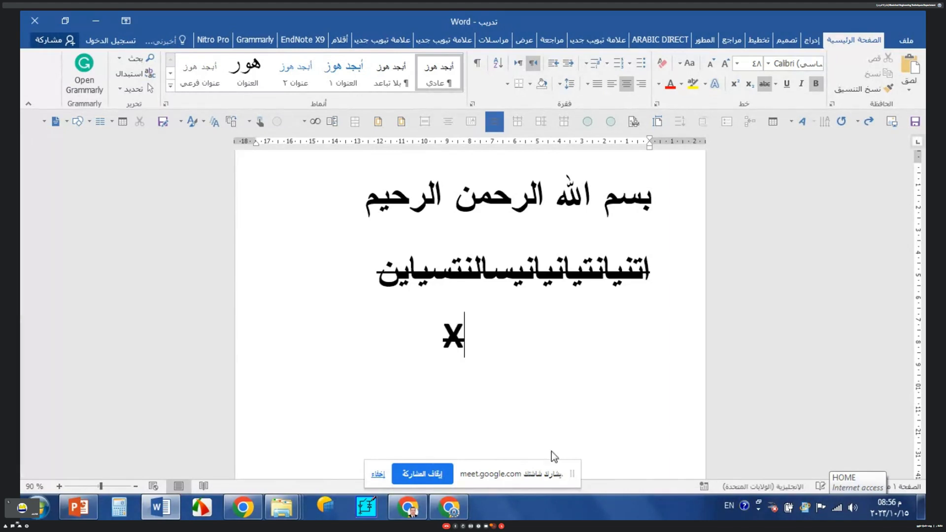
key(BackSpace)
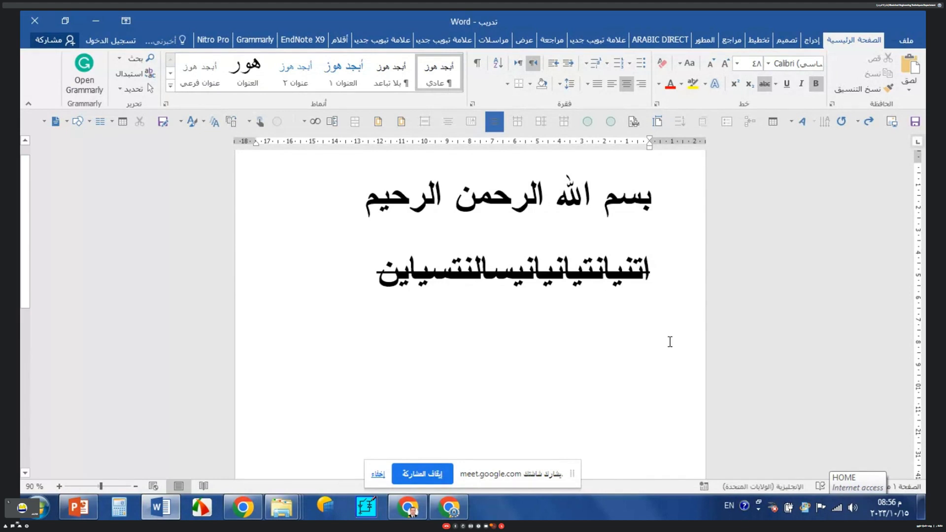
click(815, 83)
click(764, 84)
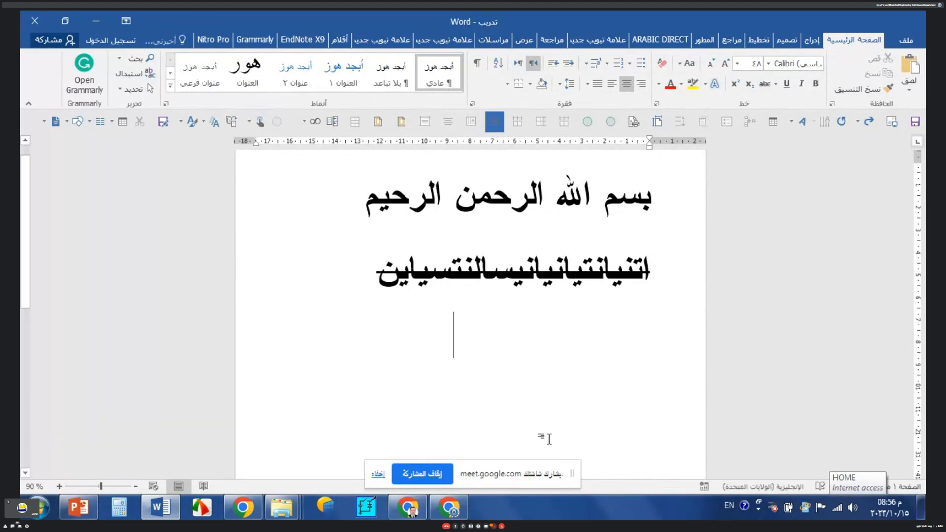
Type Y followed by a subscript 2, replacing a mistaken superscript, and select Y₂
text(Y)
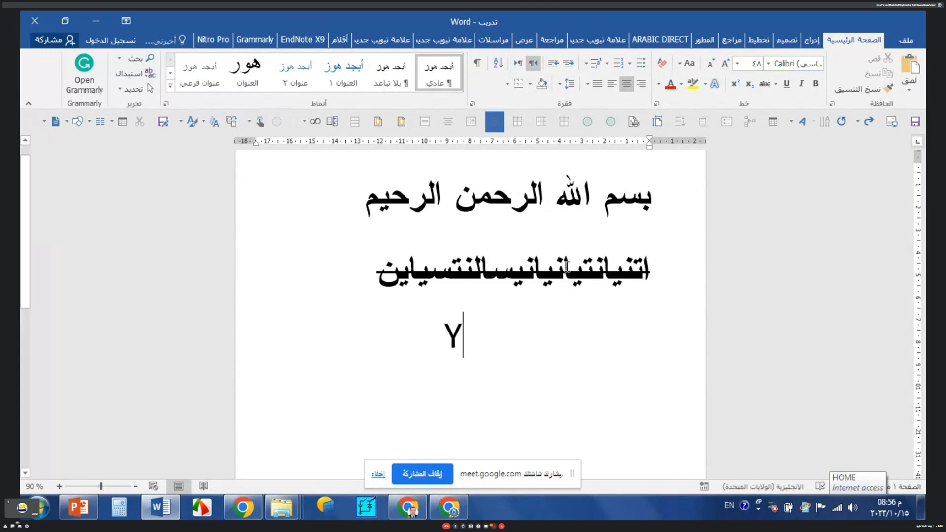
click(734, 85)
text(2)
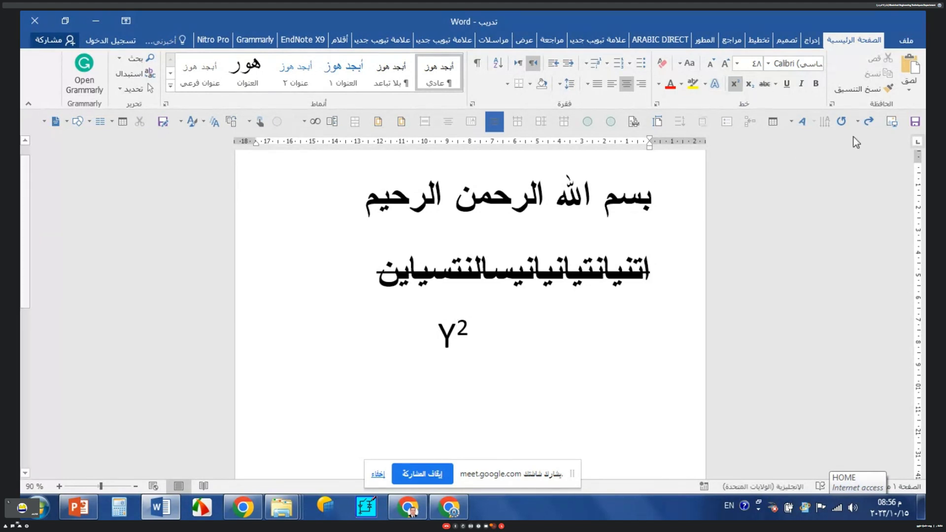
click(842, 121)
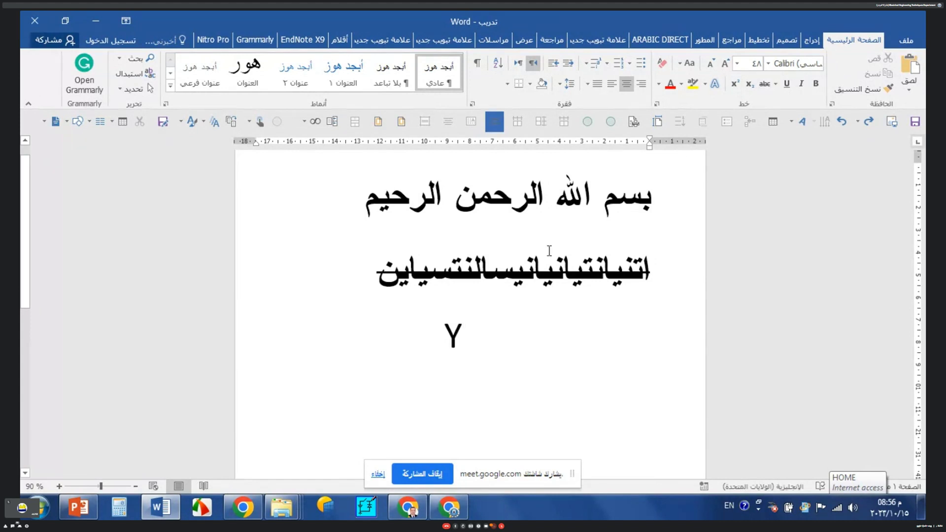
click(750, 88)
text(2)
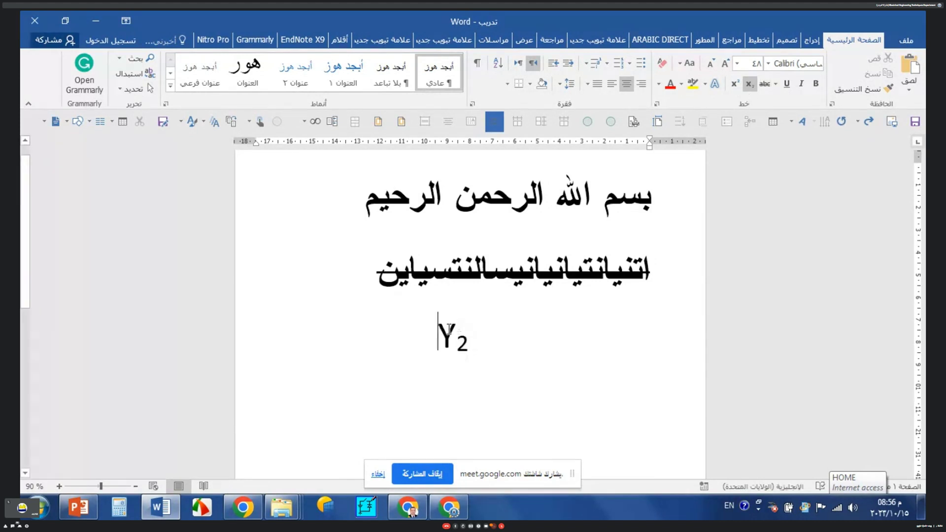
drag(438, 330, 471, 340)
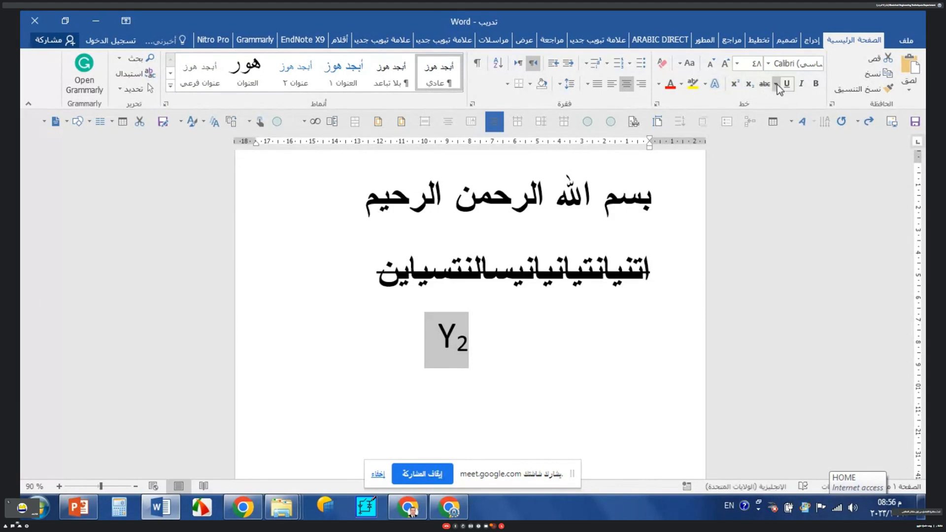
Select the struck-through Arabic line and give it a red underline
click(777, 85)
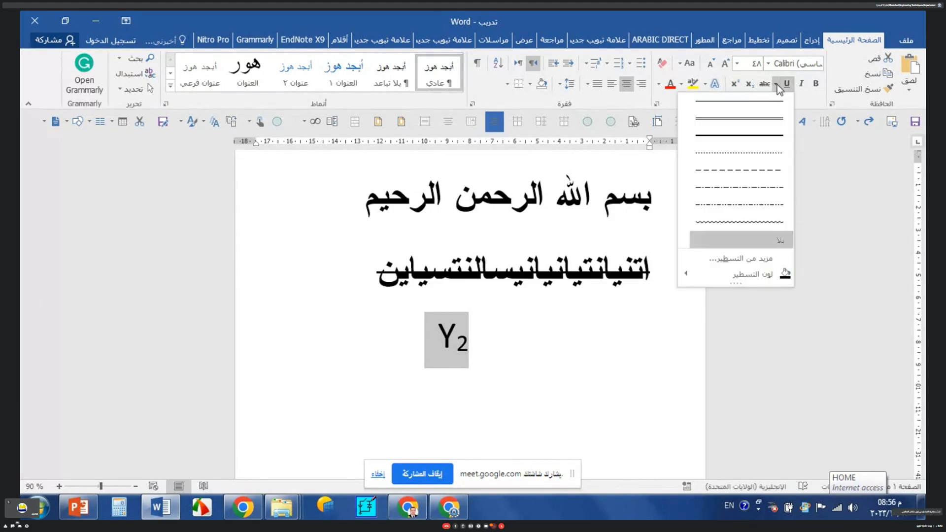
click(623, 282)
double_click(623, 282)
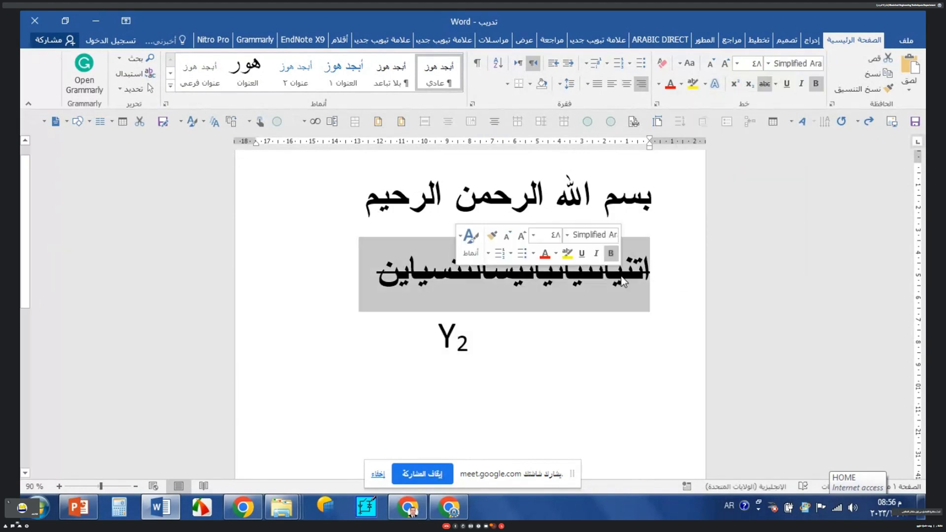
click(777, 83)
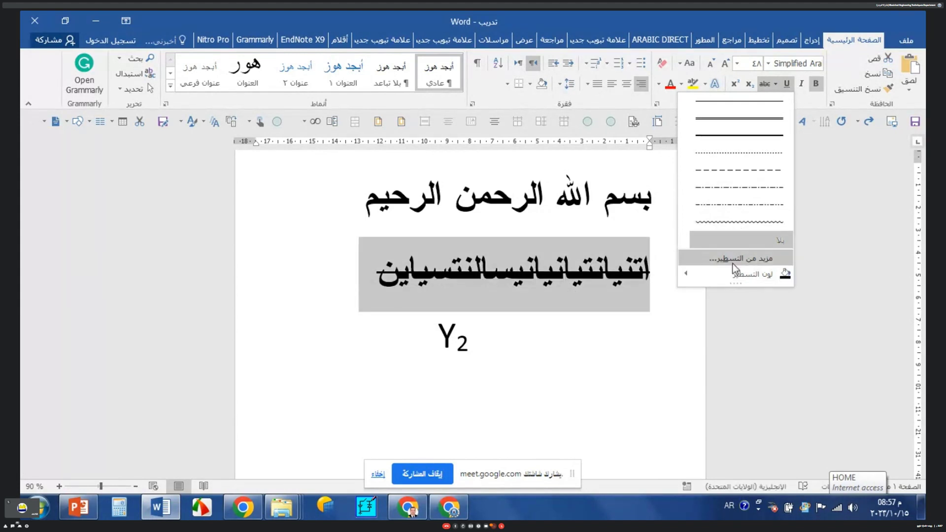
mouse_move(746, 274)
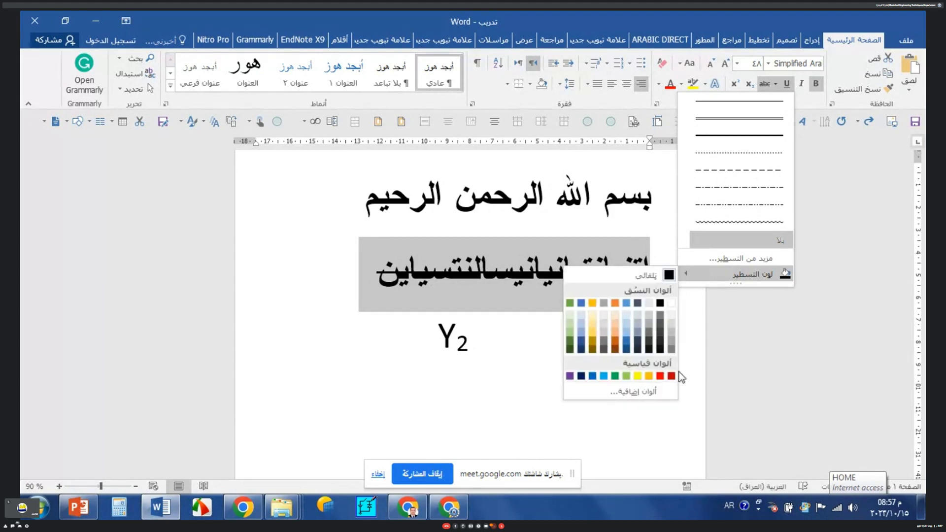
click(672, 377)
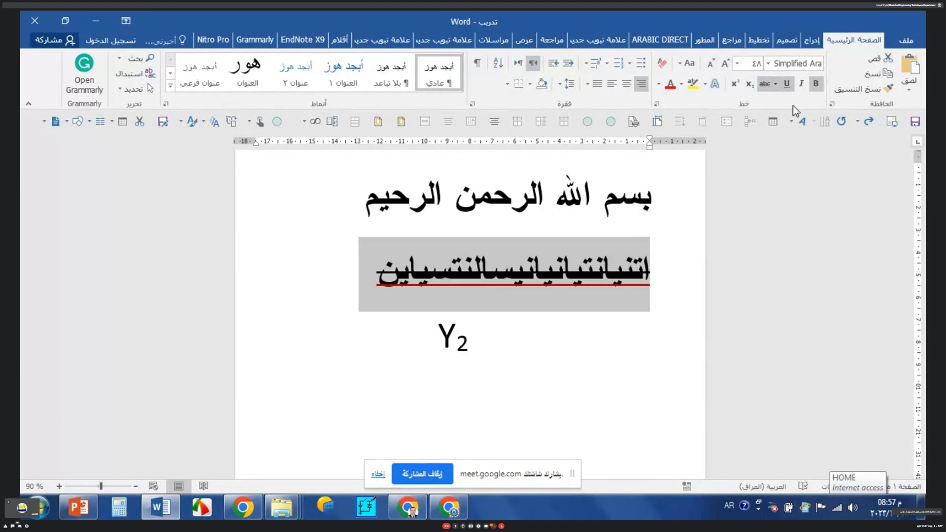
Select Y2 and apply a blue Text Effects style to it
click(706, 86)
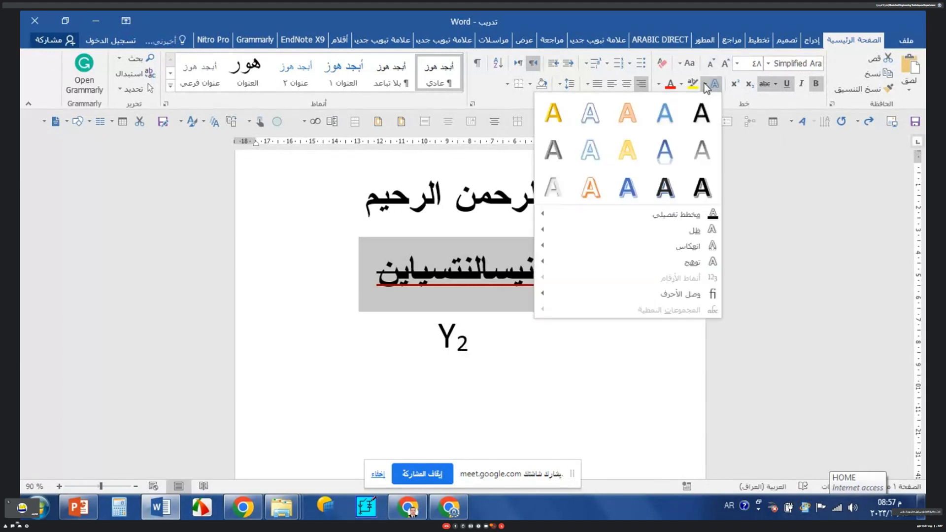
click(461, 248)
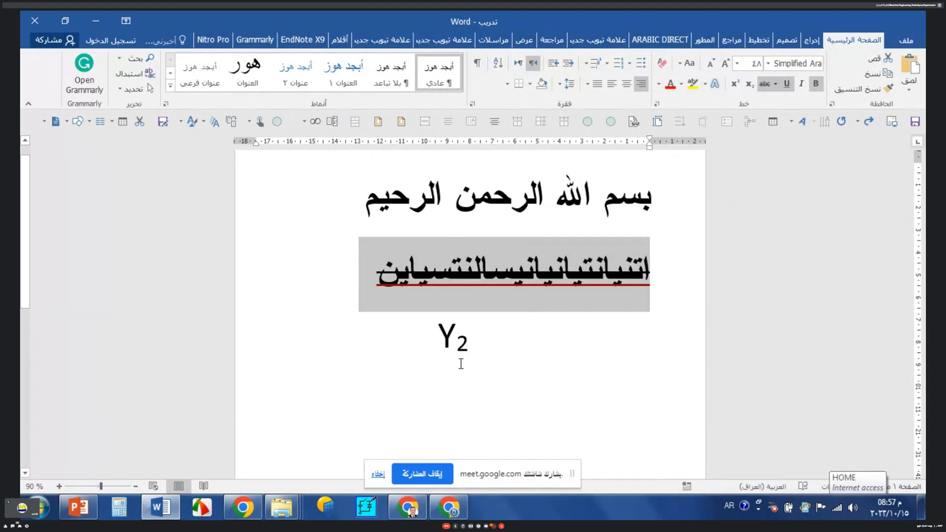
double_click(454, 345)
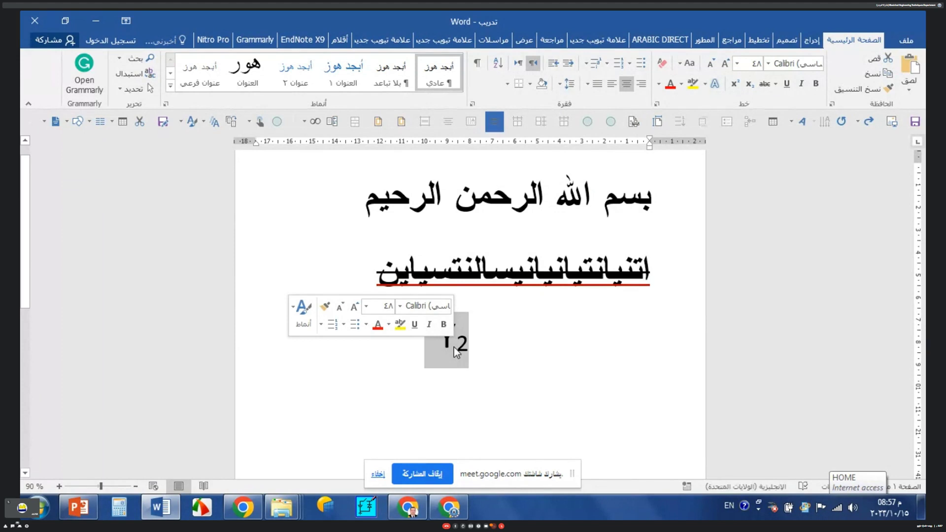
text(Y)
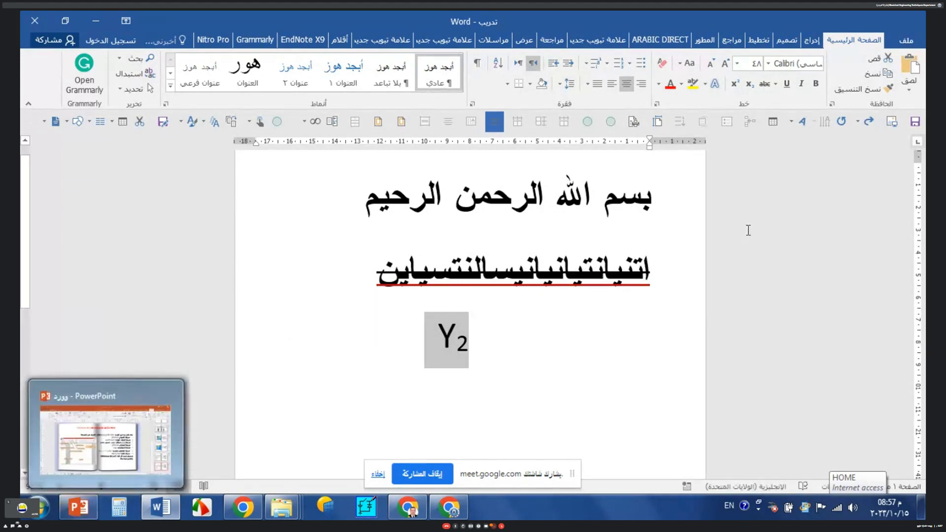
click(706, 90)
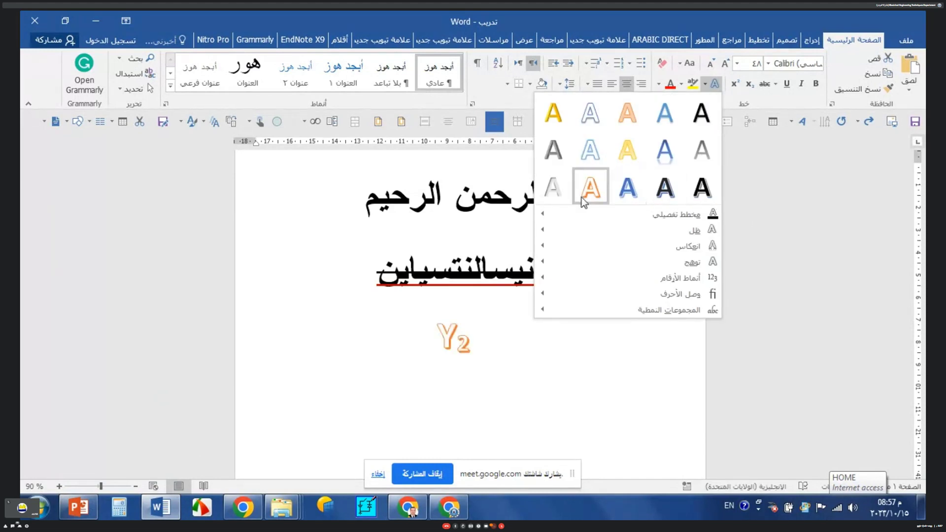
click(621, 187)
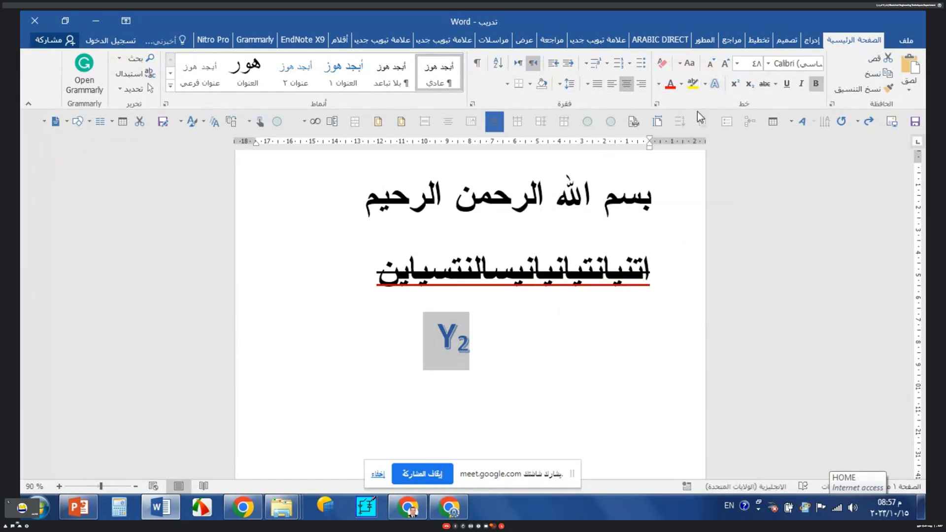
Add a yellow glow to Y2, change its glow colour, then switch to PowerPoint
click(706, 83)
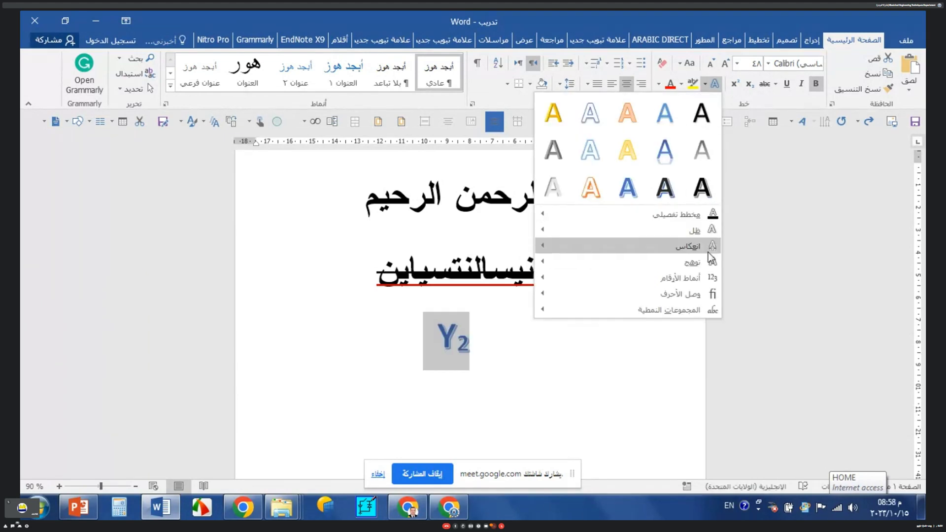
mouse_move(691, 262)
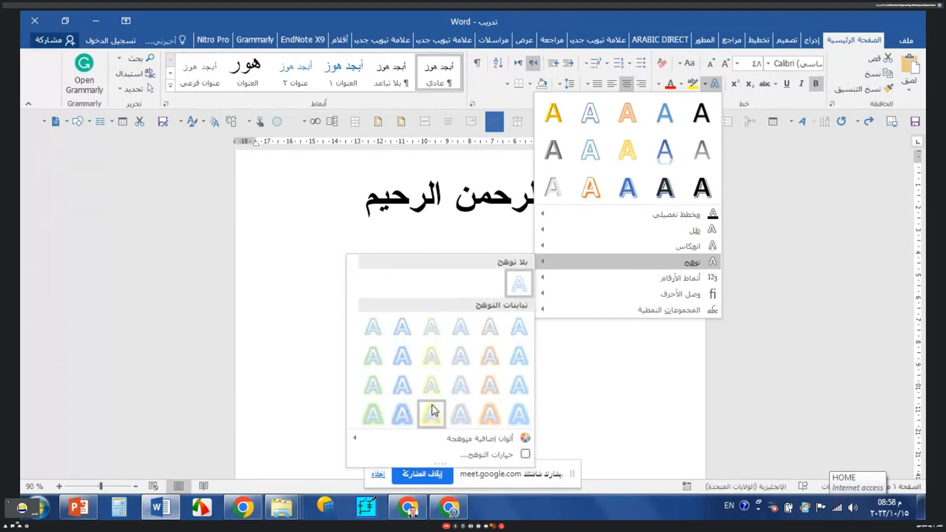
click(436, 410)
click(484, 376)
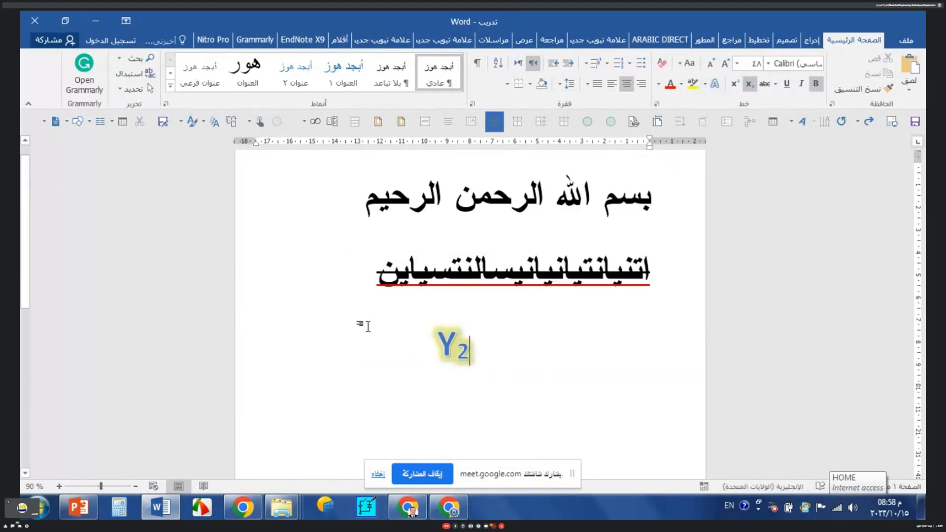
click(450, 351)
double_click(450, 351)
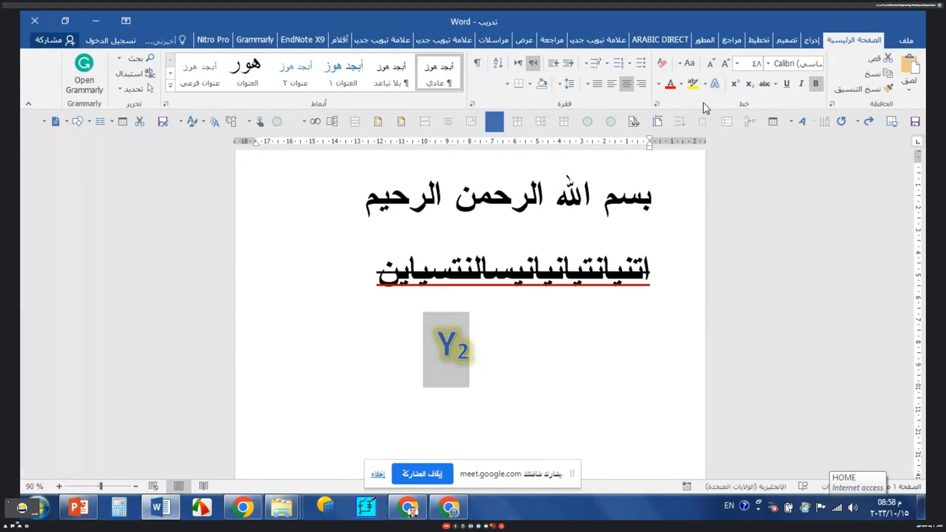
click(705, 81)
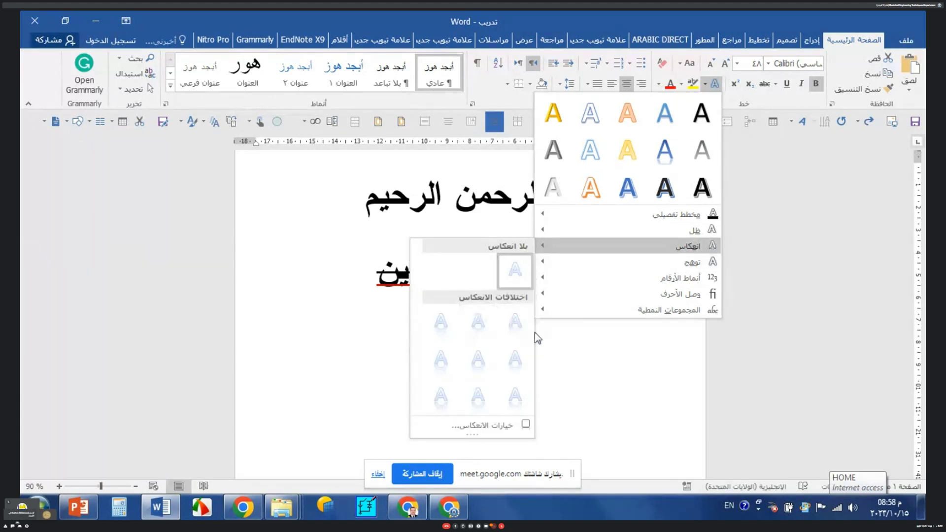
mouse_move(627, 262)
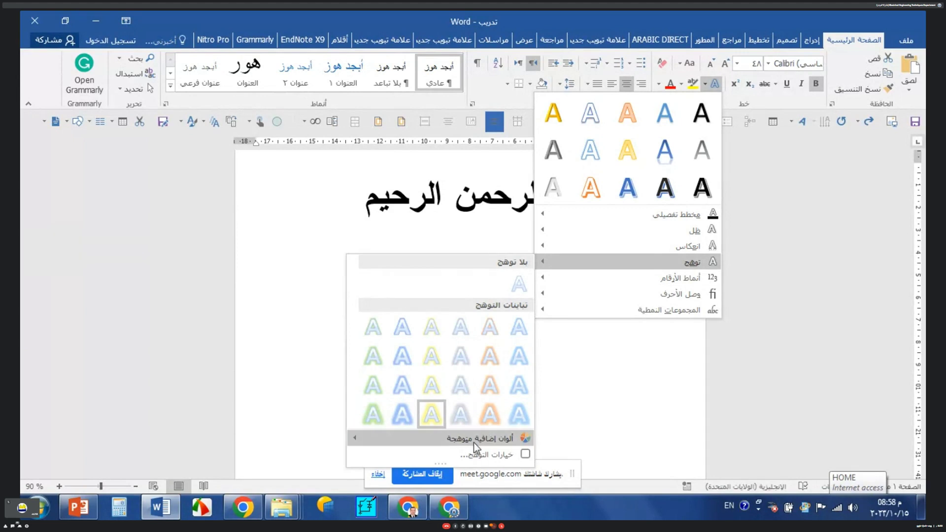
mouse_move(473, 438)
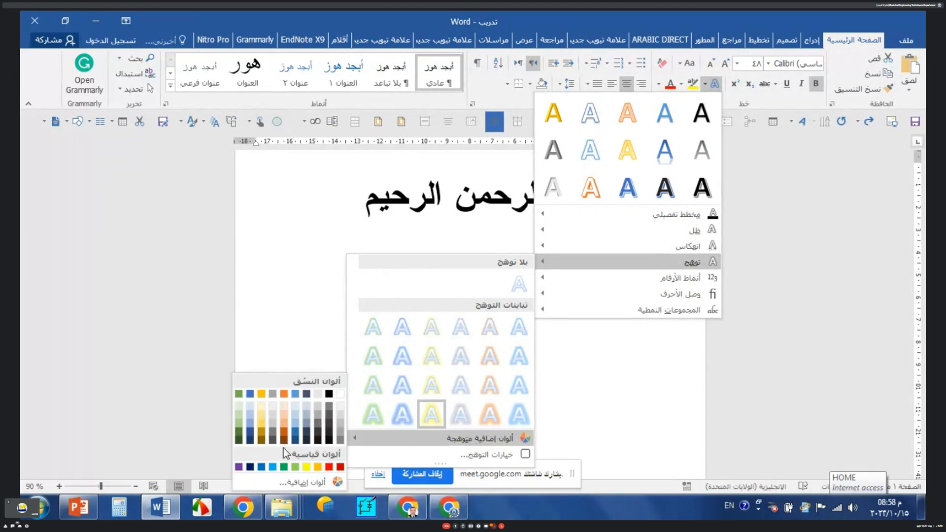
click(240, 440)
click(430, 414)
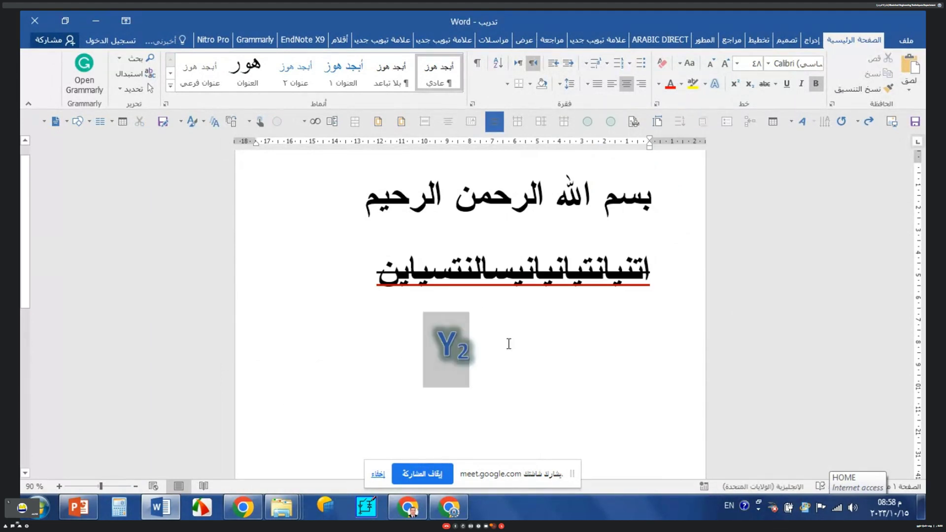
drag(444, 346, 509, 344)
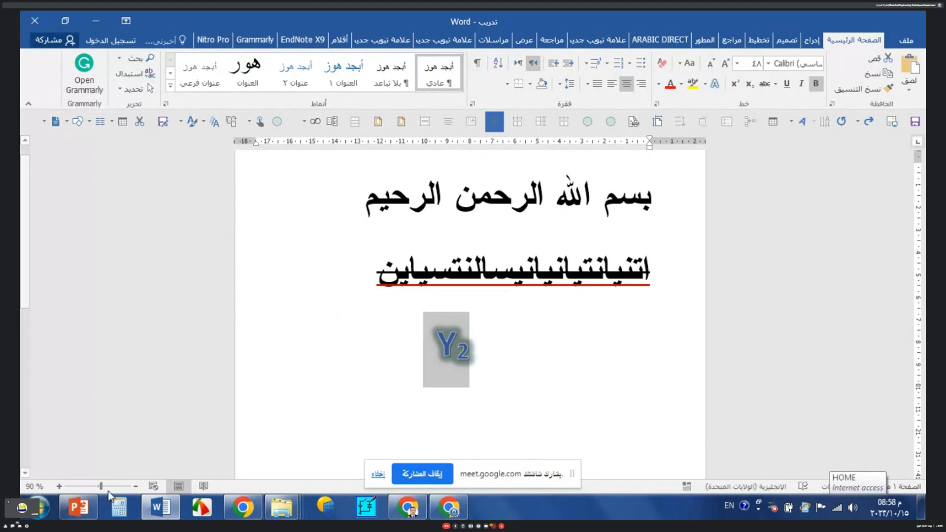
click(86, 508)
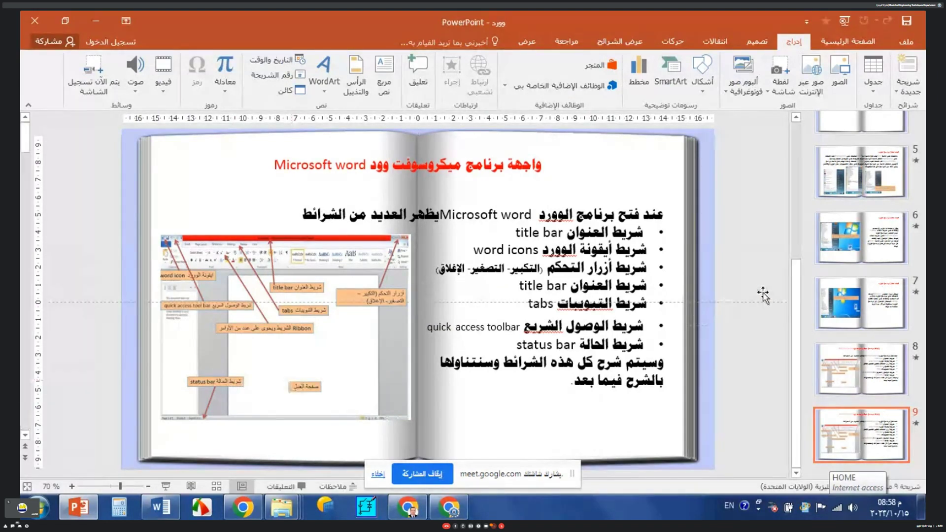
Give the three title lines on slide 1 a green glow, then return to Word
key(Home)
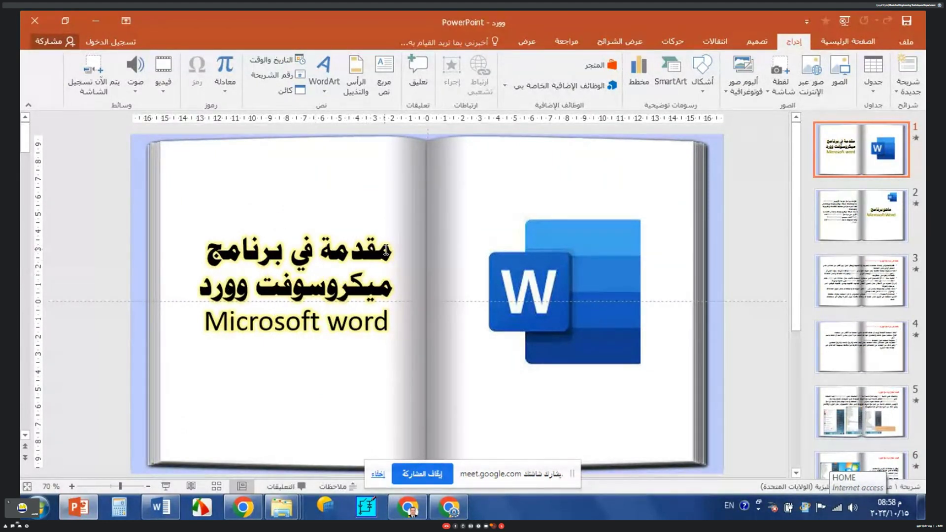
drag(372, 250, 200, 350)
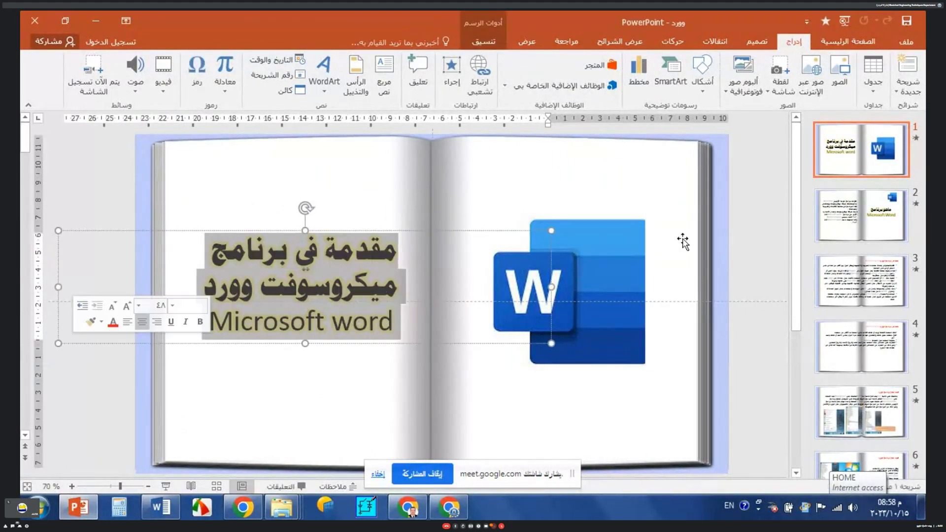
click(478, 40)
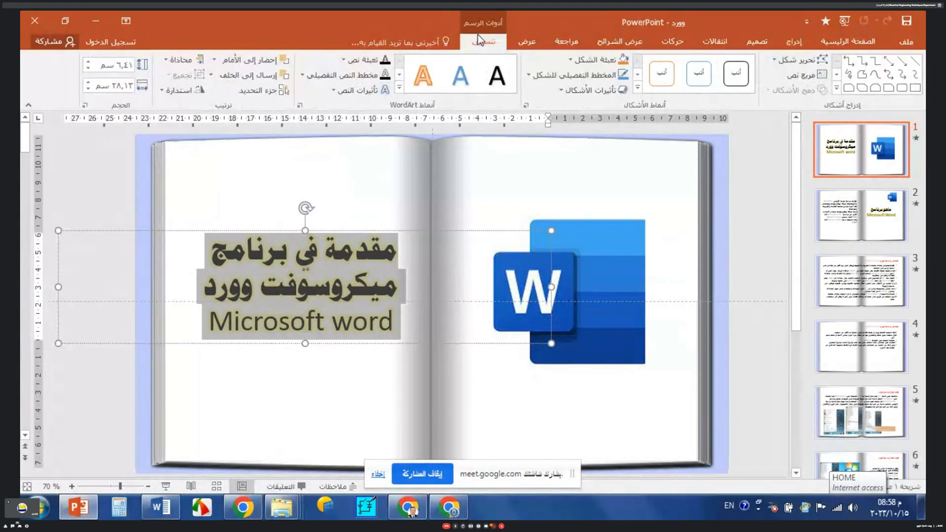
click(330, 90)
mouse_move(347, 172)
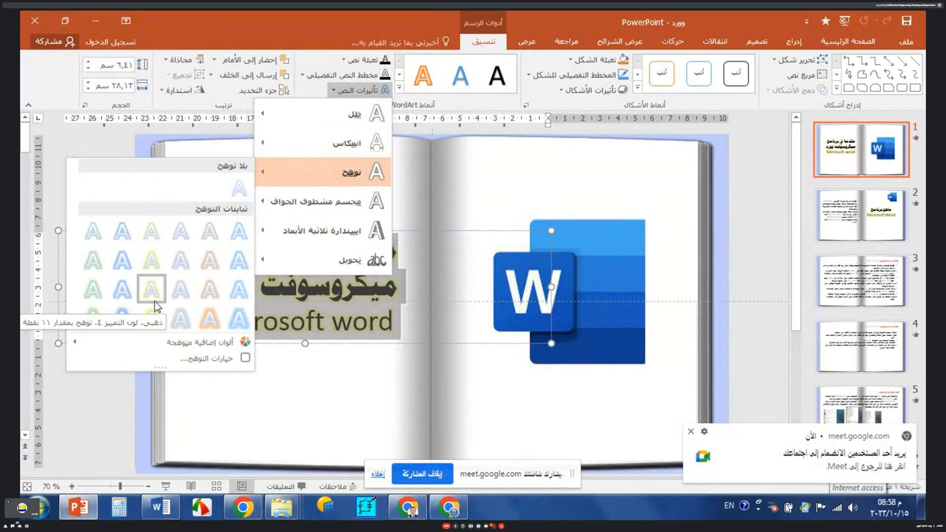
click(91, 291)
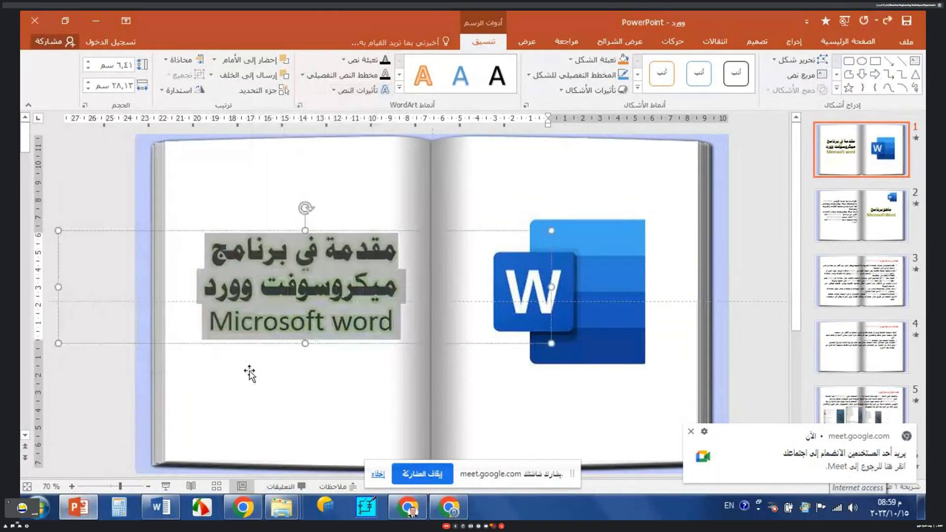
click(338, 369)
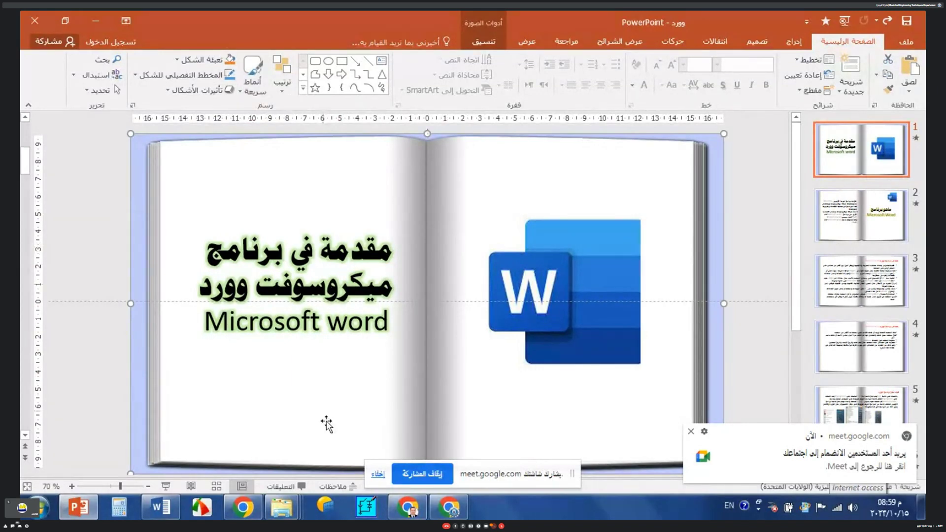
click(151, 497)
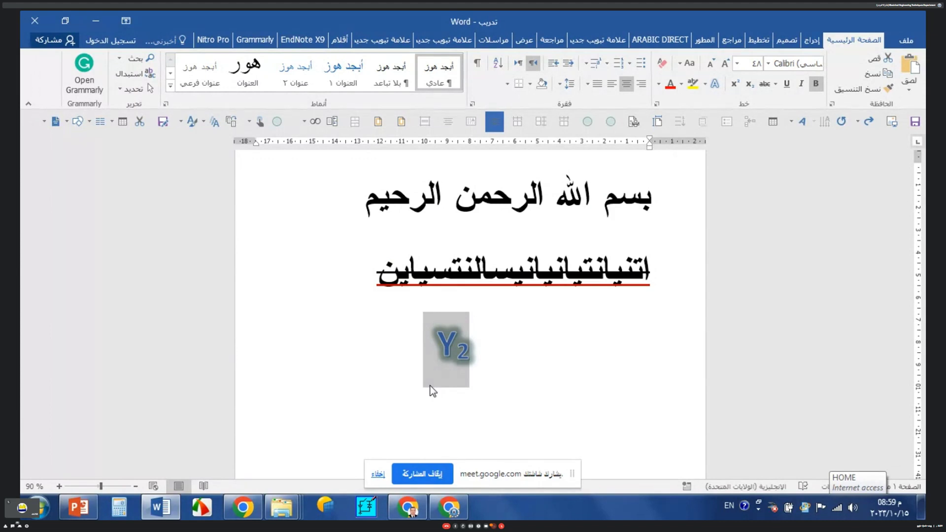
Delete the glowing Y2 text and bring up the Insert tab
key(Delete)
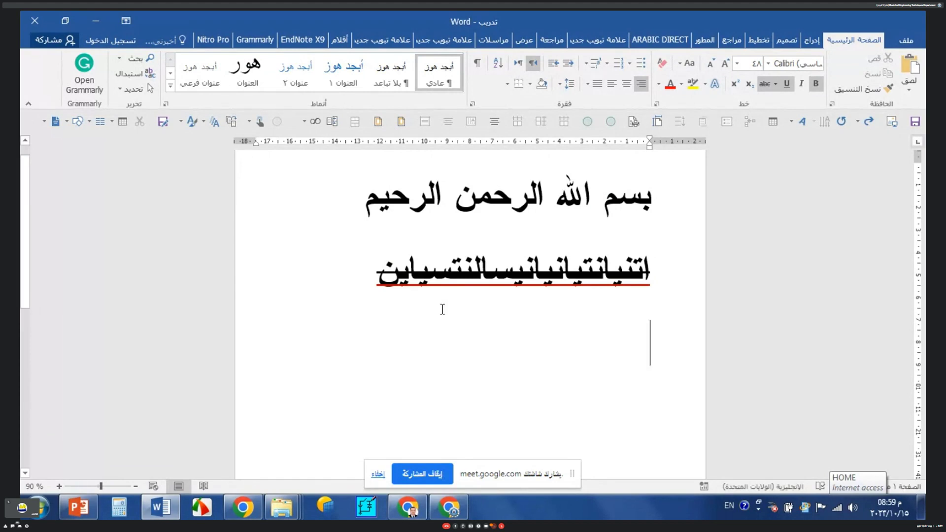
click(812, 41)
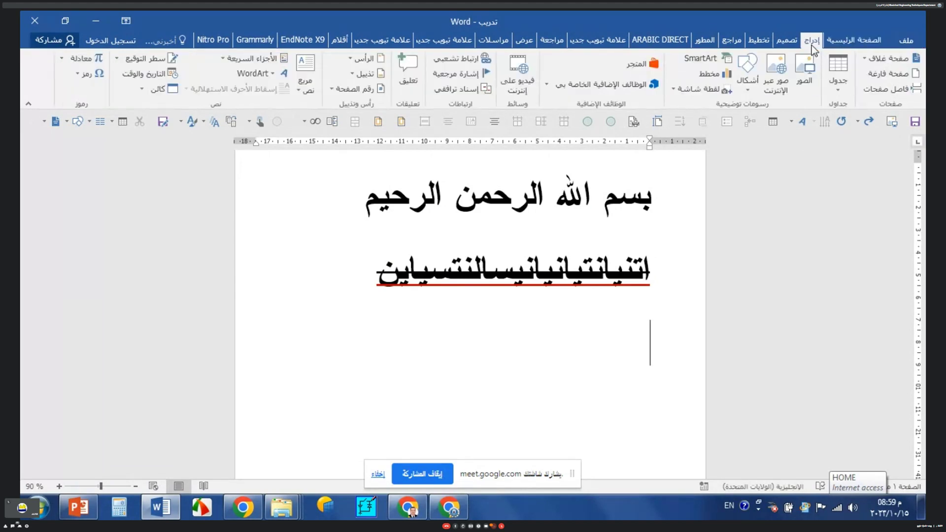
Insert an equation reading x with a superscript 2
click(88, 63)
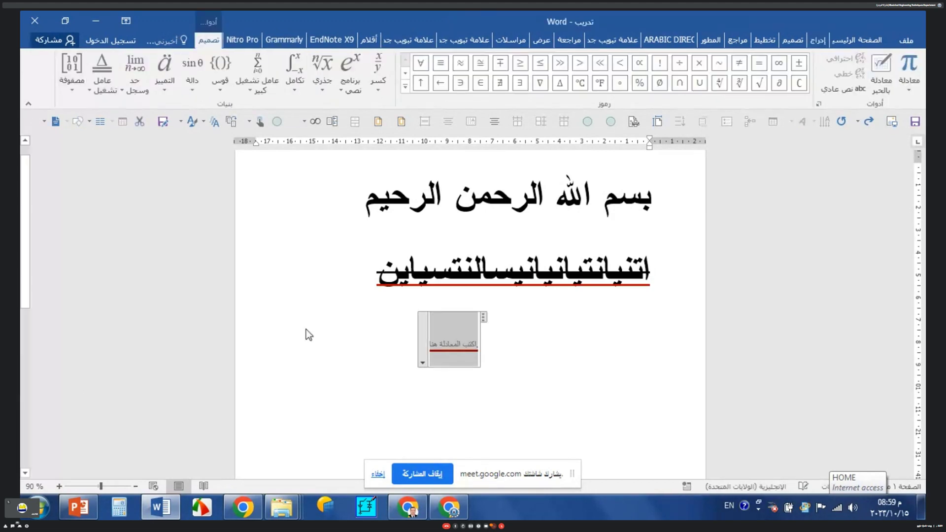
click(342, 91)
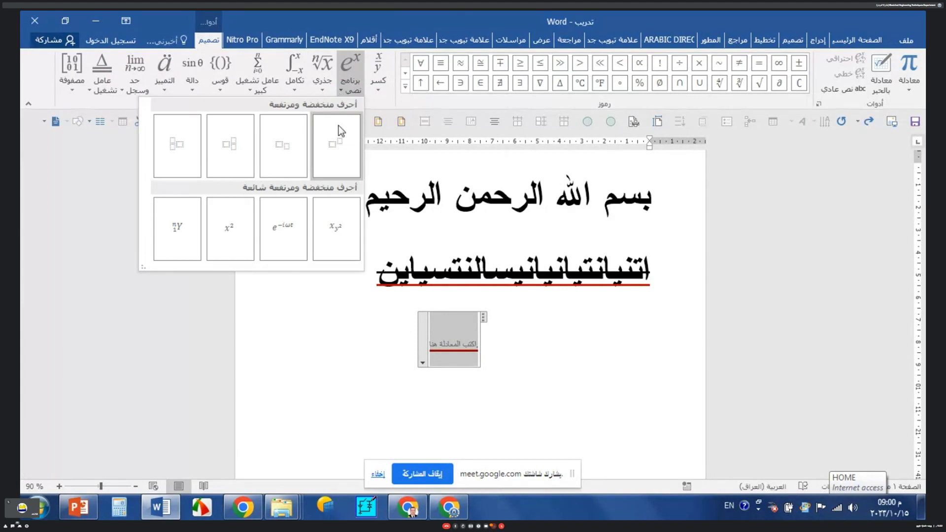
click(337, 145)
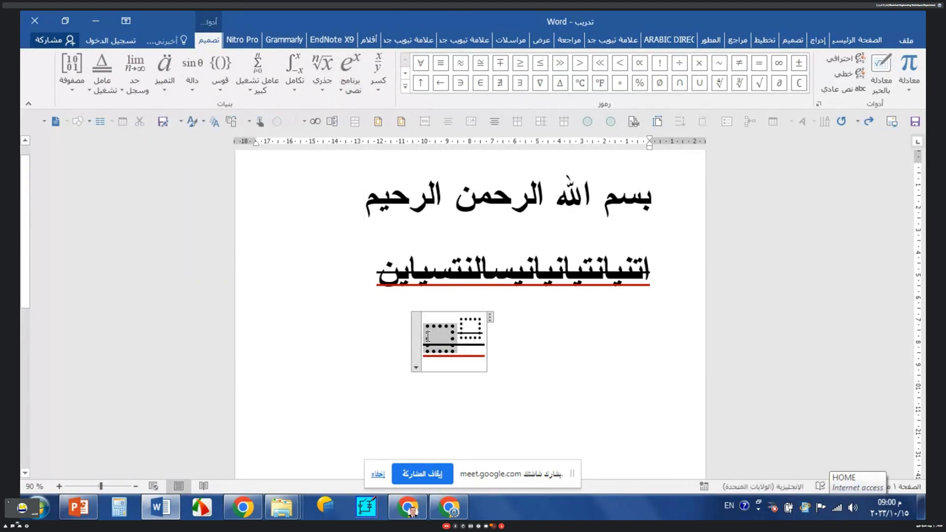
text(x)
click(463, 331)
text(2)
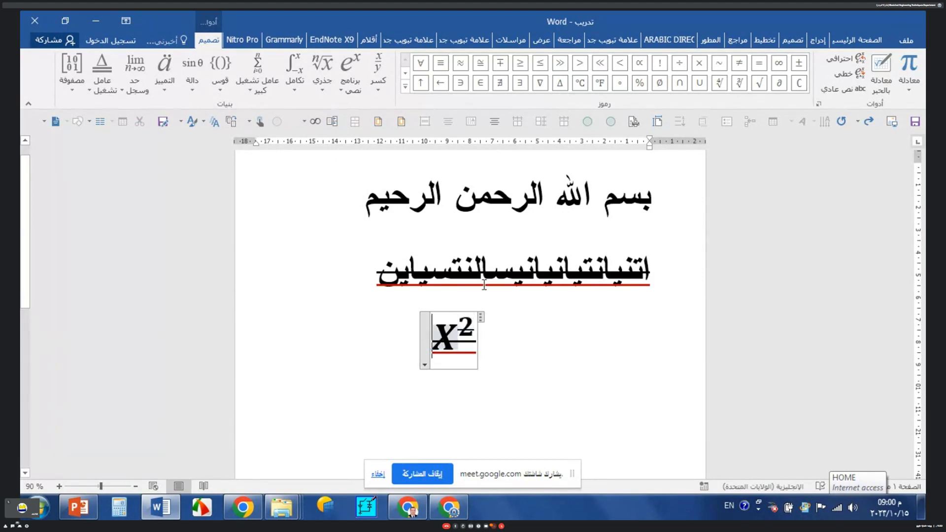
click(456, 326)
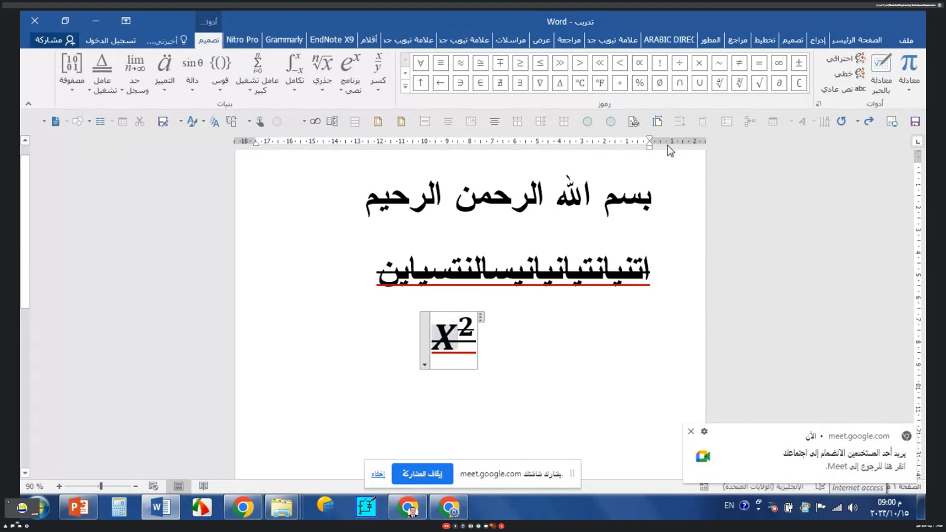
Remove the strikethrough from x², right-align its line and switch typing to English
click(859, 43)
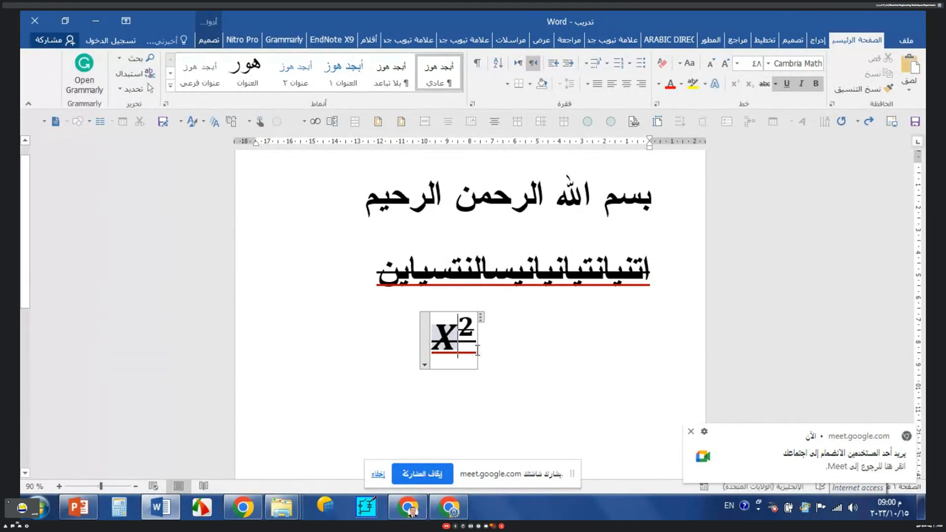
drag(474, 350, 508, 342)
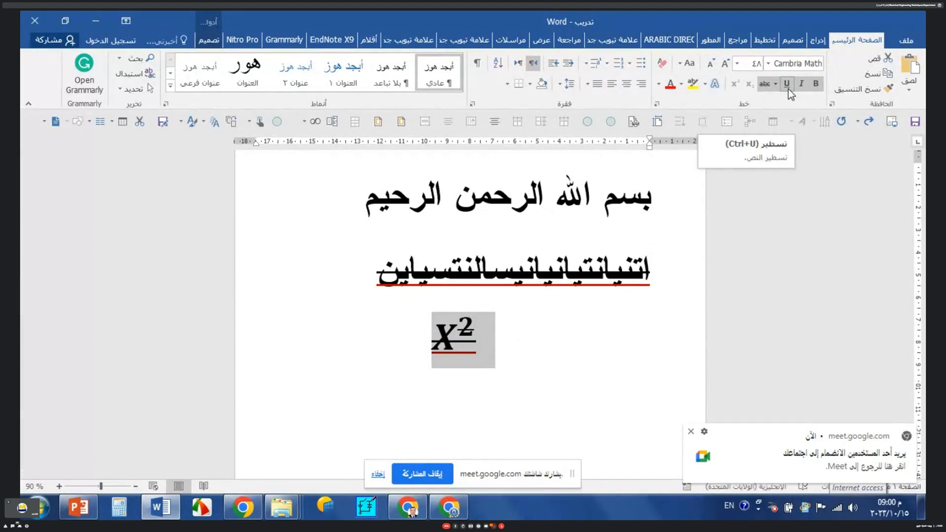
click(766, 85)
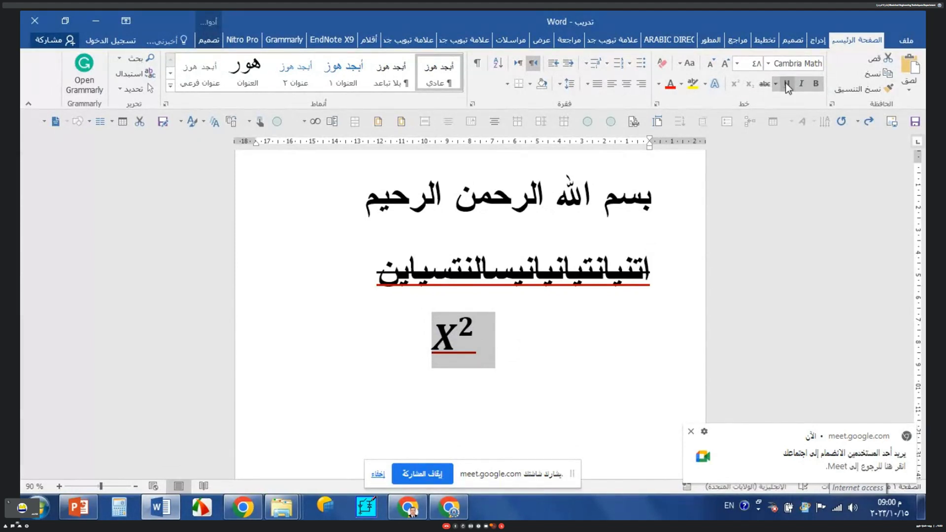
click(513, 345)
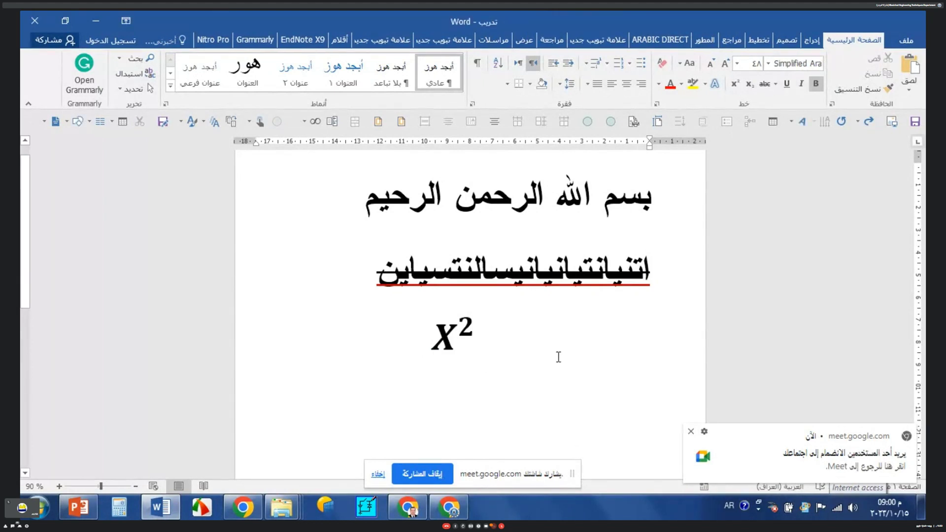
key(ctrl+r)
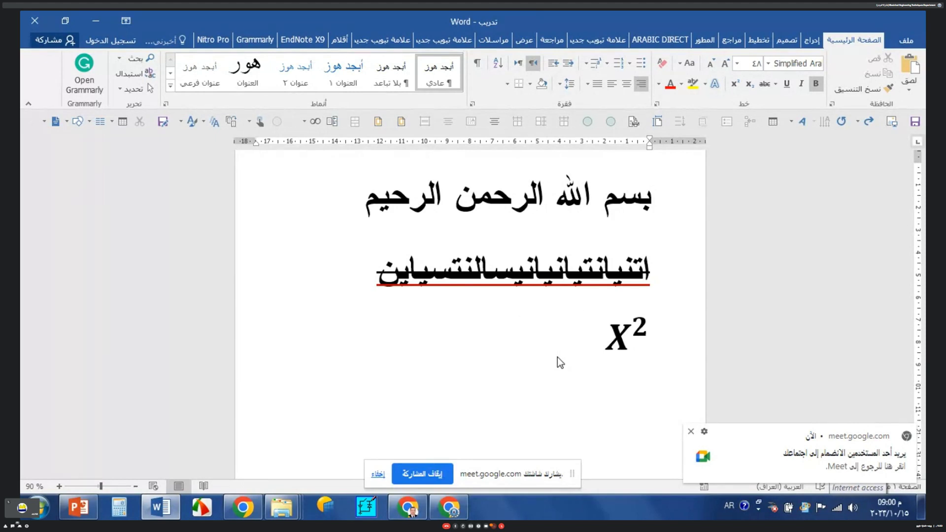
key(alt+shift)
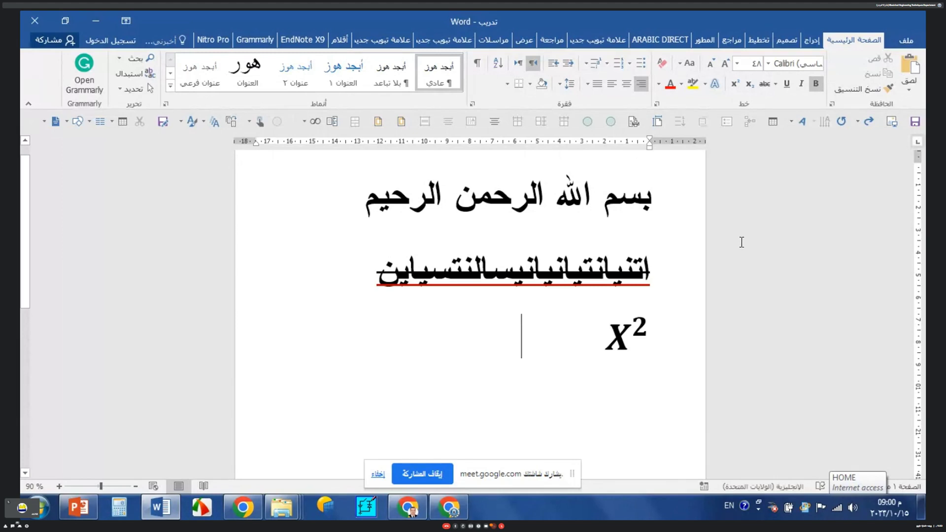
Type Y with a superscript 2 and make the Y italic
text(Y)
click(735, 85)
text(2)
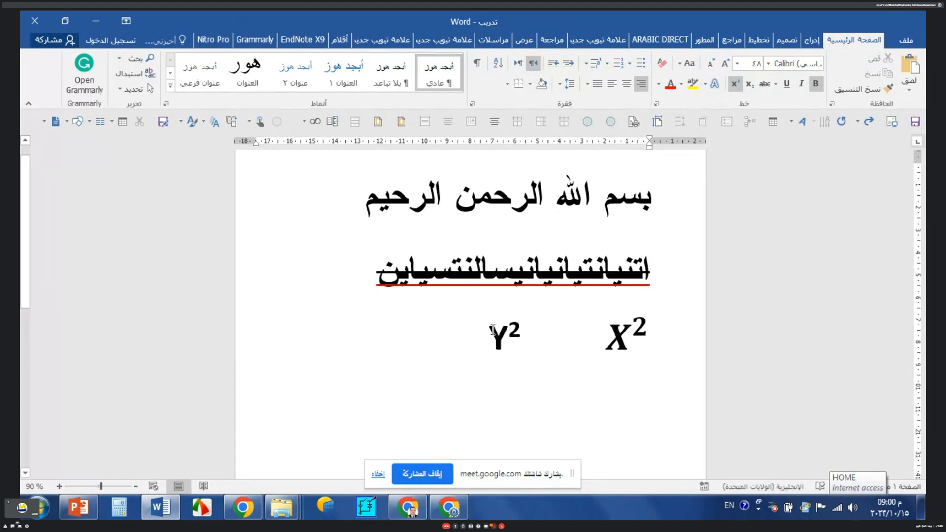
drag(488, 334, 508, 338)
click(802, 85)
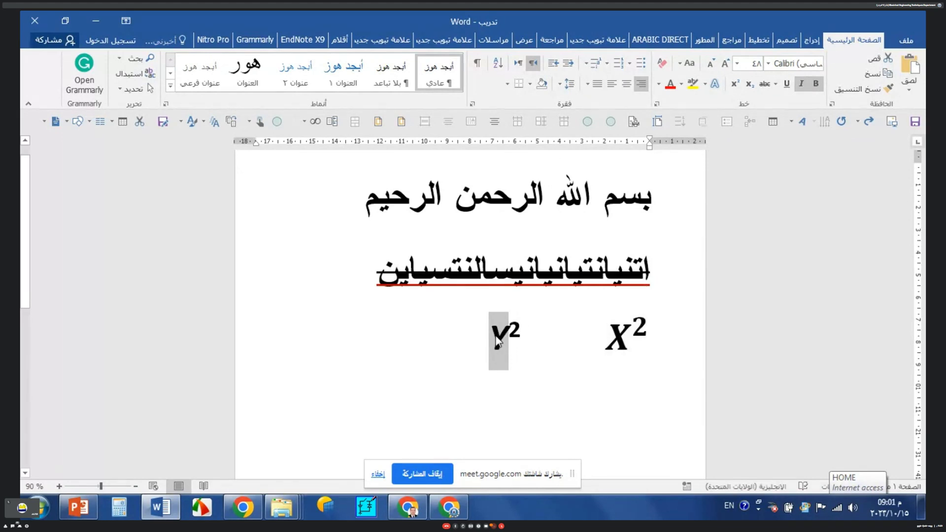
Fix the Y² formatting so the Y is full-size and only the 2 is raised
click(489, 337)
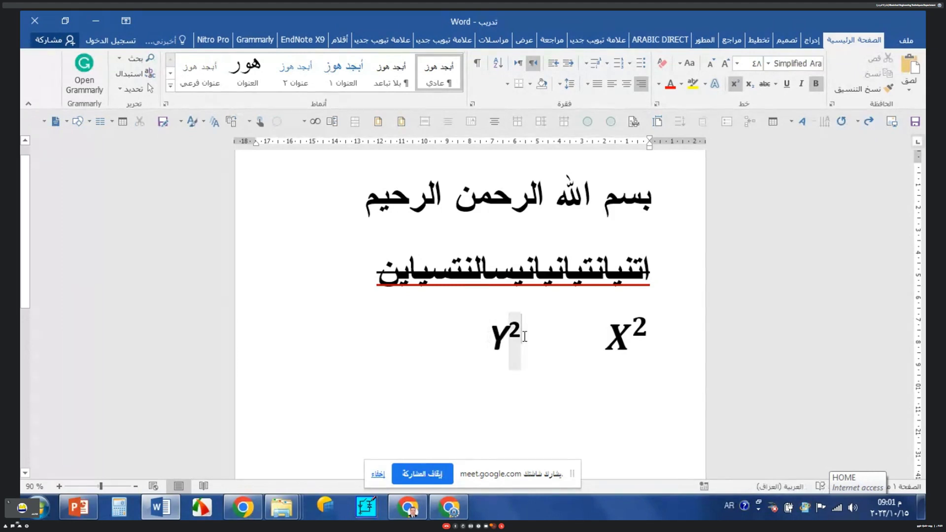
drag(490, 336, 521, 336)
click(734, 84)
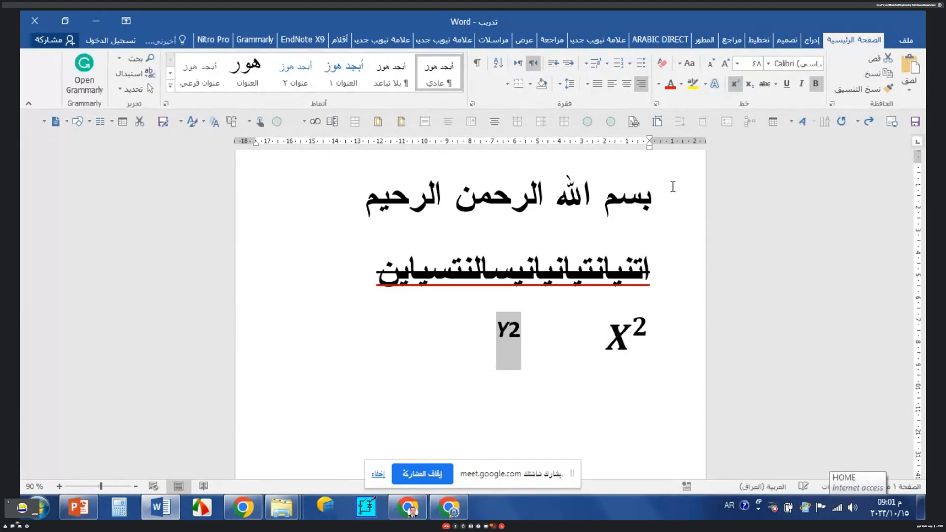
click(518, 336)
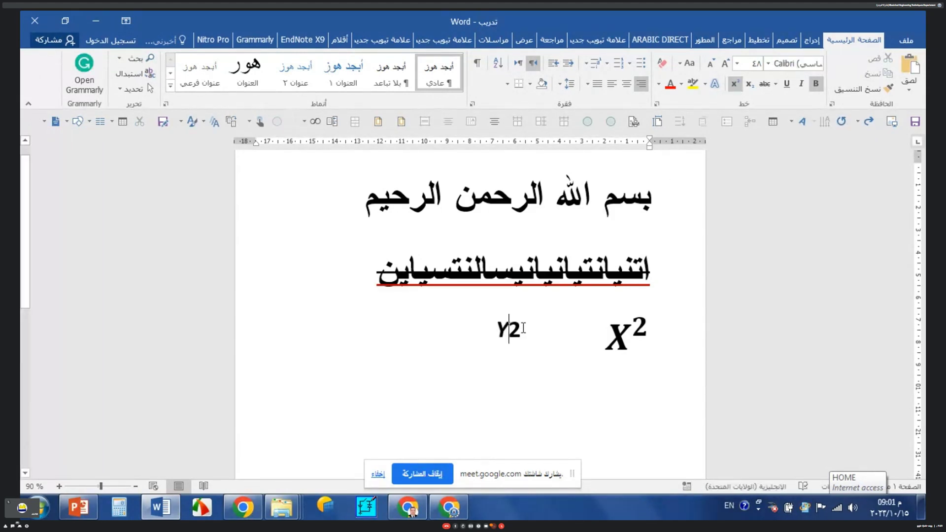
double_click(516, 331)
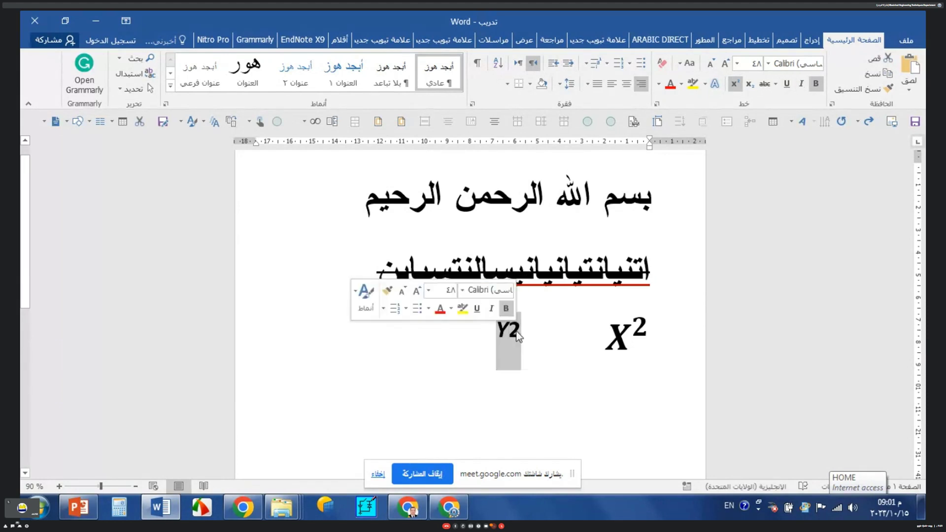
click(517, 330)
double_click(518, 332)
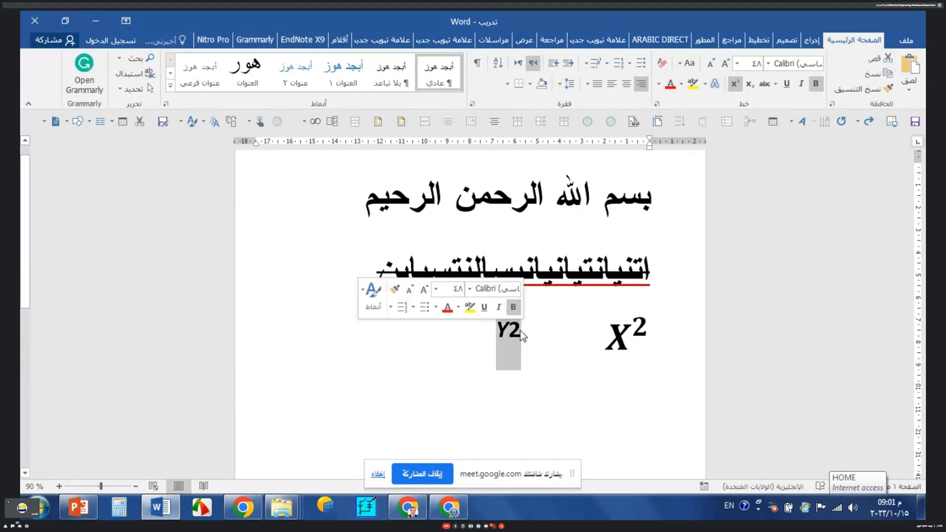
click(517, 331)
double_click(518, 331)
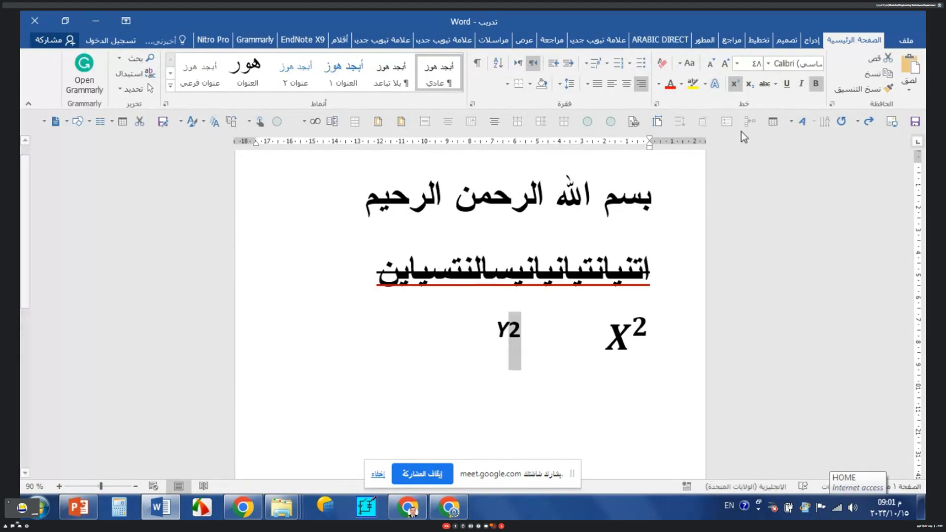
click(738, 85)
click(738, 84)
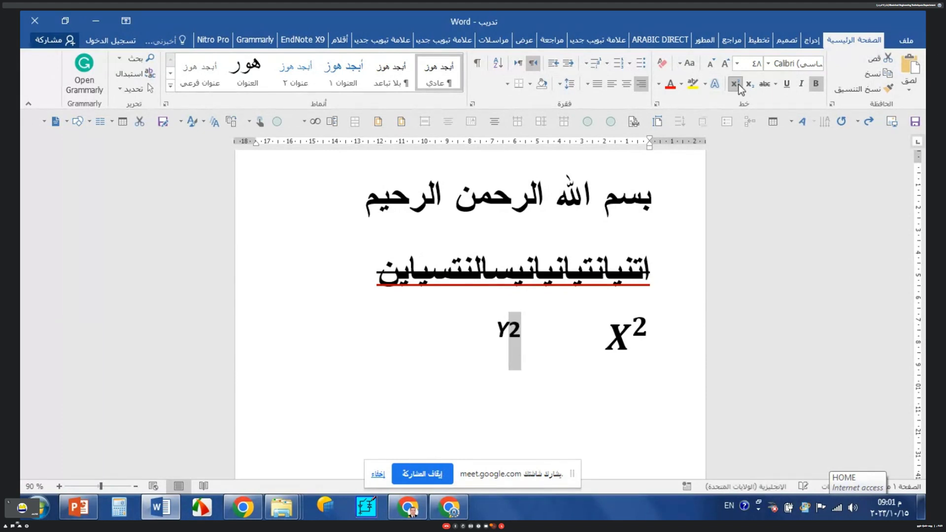
click(498, 333)
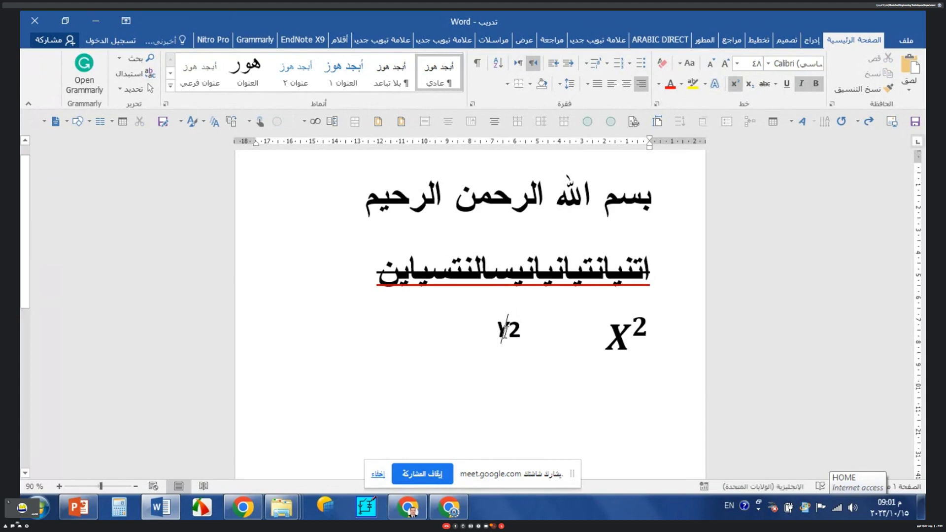
key(shift+Left)
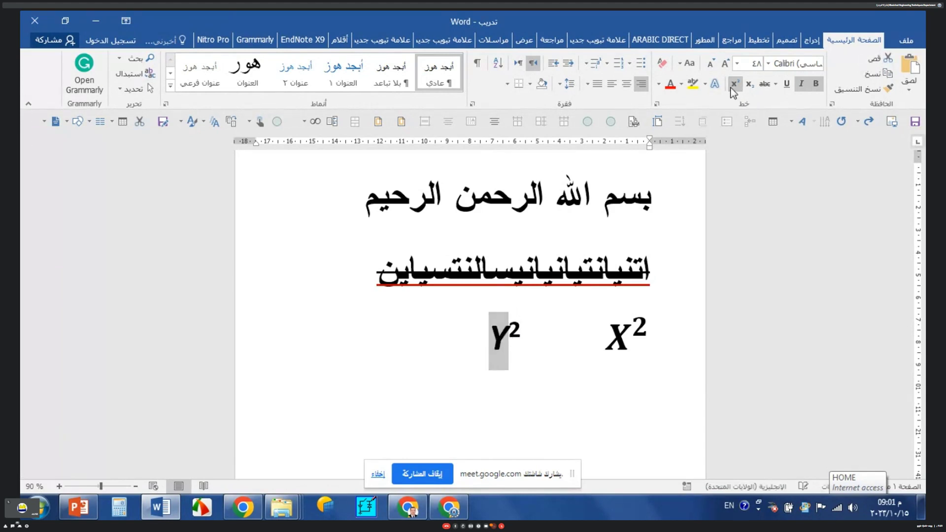
click(735, 84)
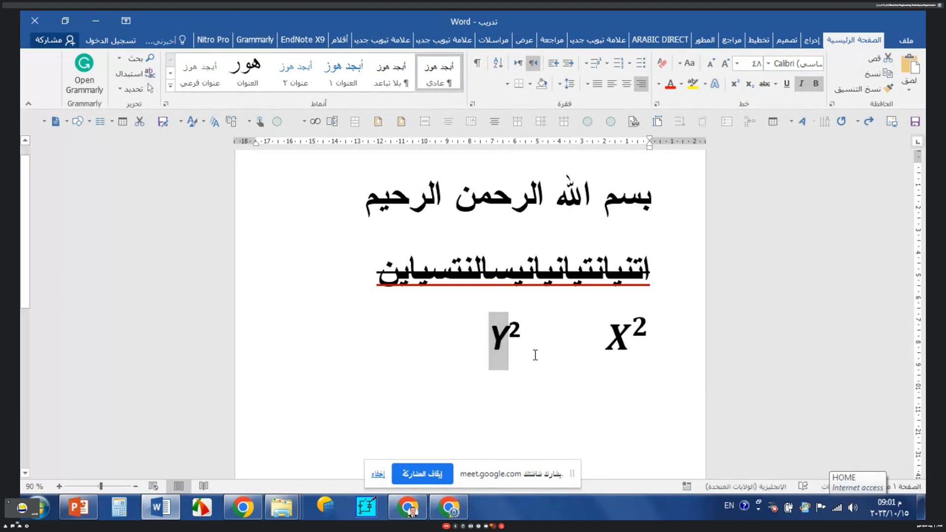
Left of Y², switch to English, type A3 and superscript the 3
click(413, 407)
key(alt+shift)
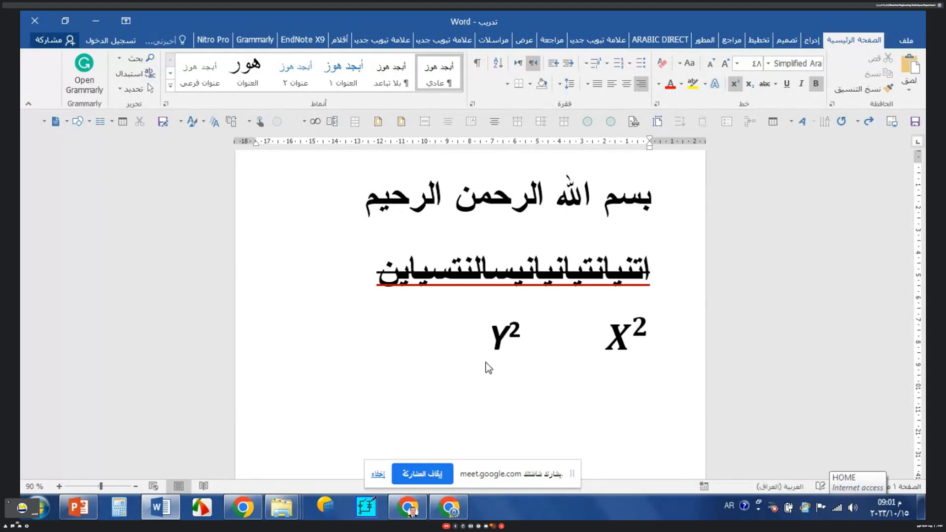
key(alt+shift)
text(A )
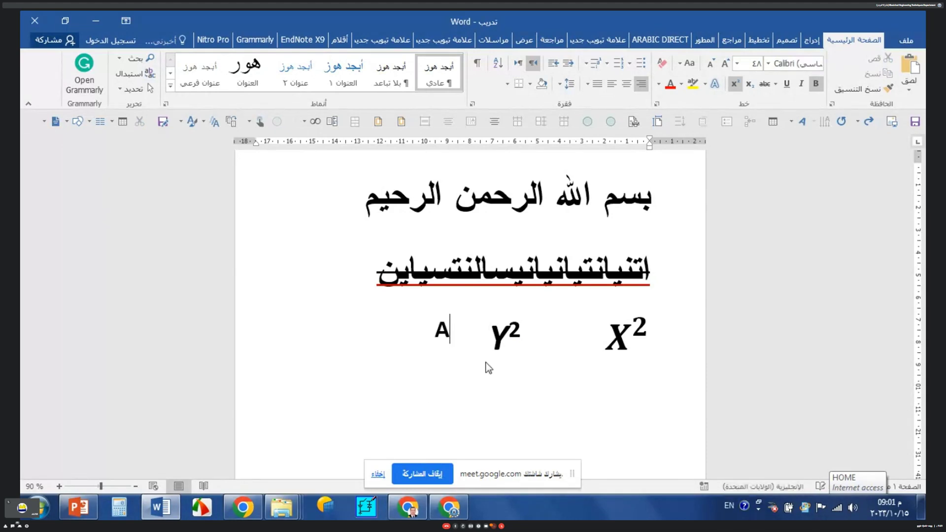
text(3)
drag(450, 335, 442, 335)
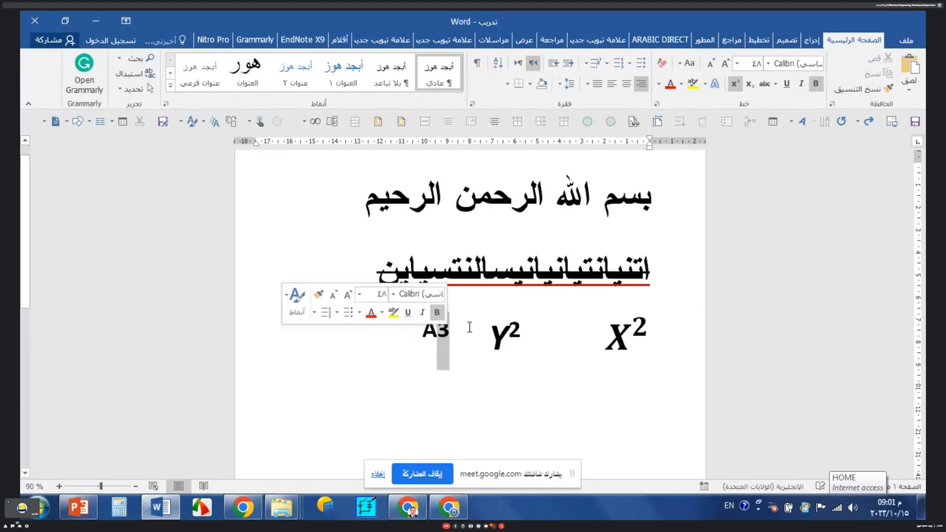
click(736, 84)
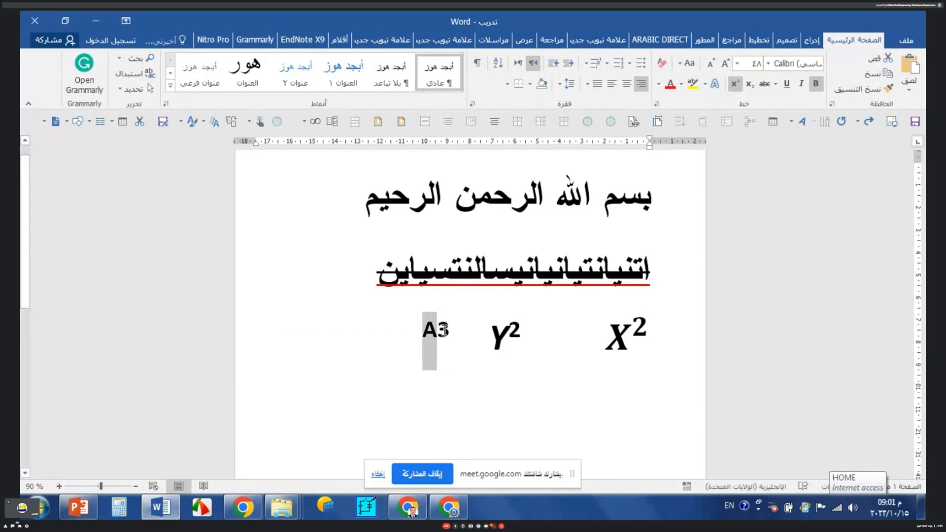
Undo superscript on the whole A3, then raise only the 3 to form A³
drag(444, 330, 452, 335)
click(737, 83)
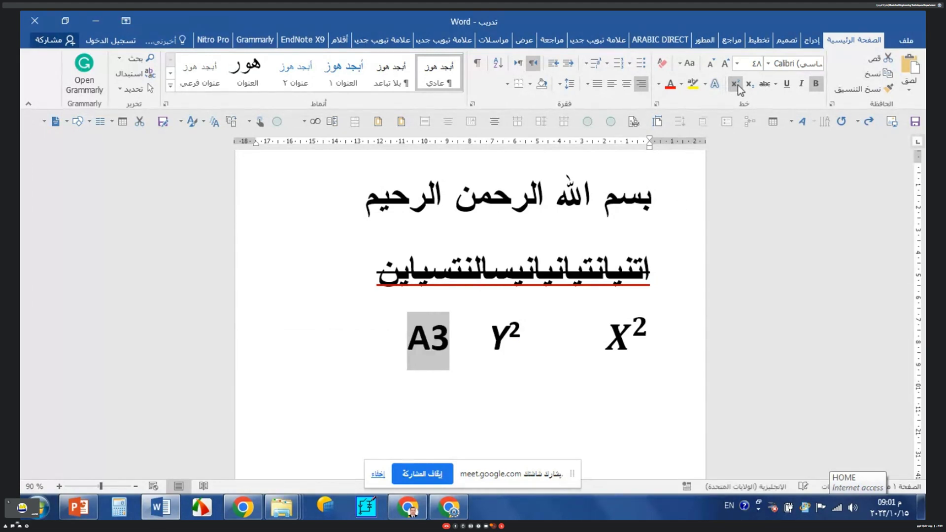
click(449, 346)
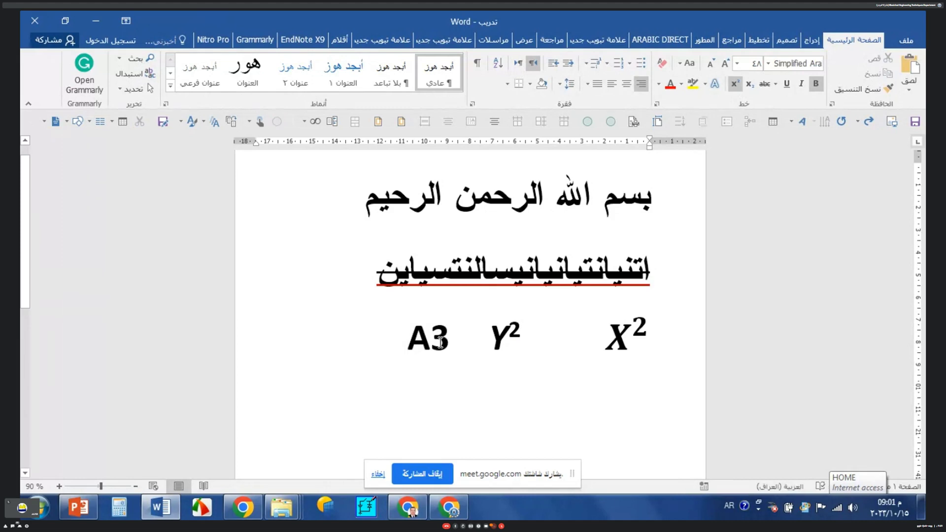
drag(441, 341, 451, 341)
click(736, 84)
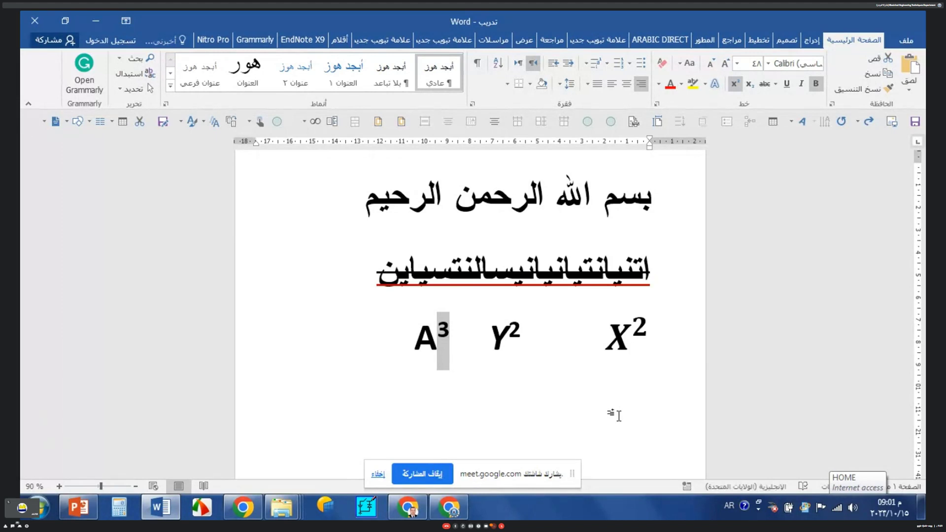
Insert a plain English A before A³ to read AA³, removing stray typed letters
click(419, 374)
key(alt+shift)
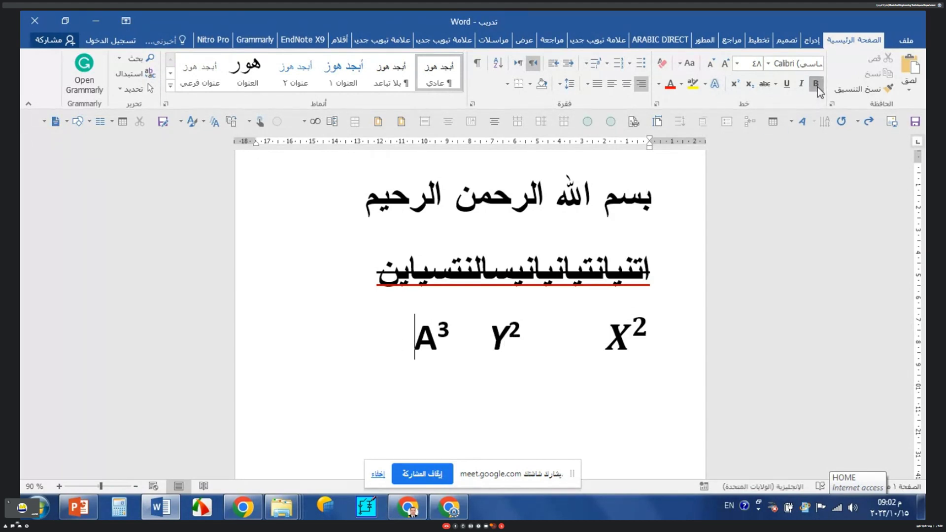
text(UIIT)
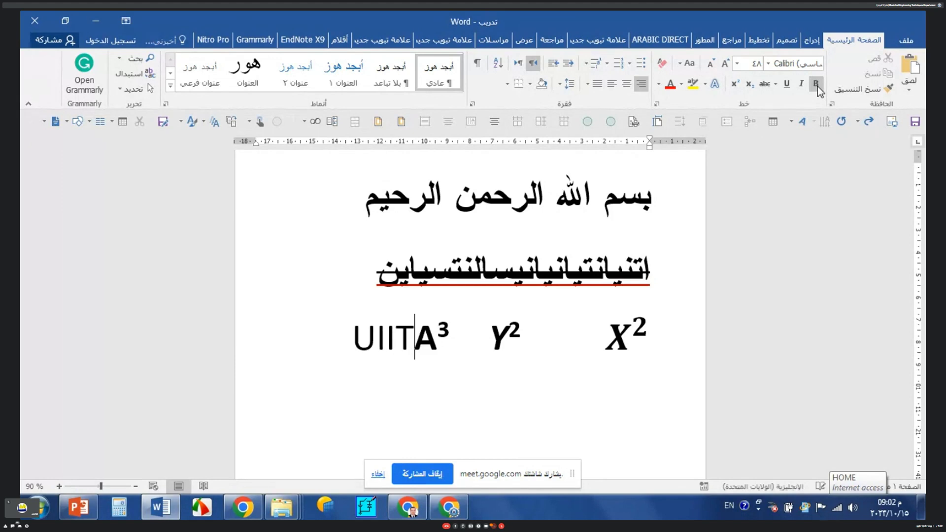
text(II)
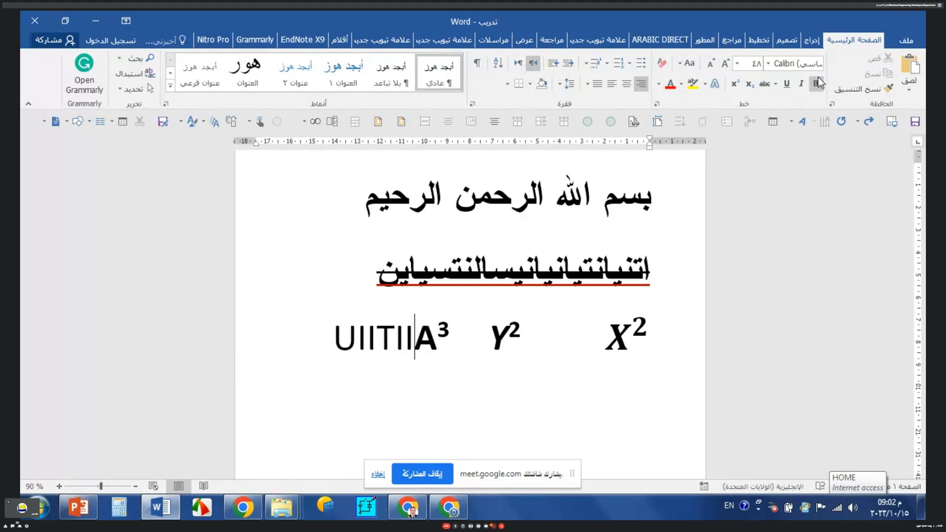
key(BackSpace)
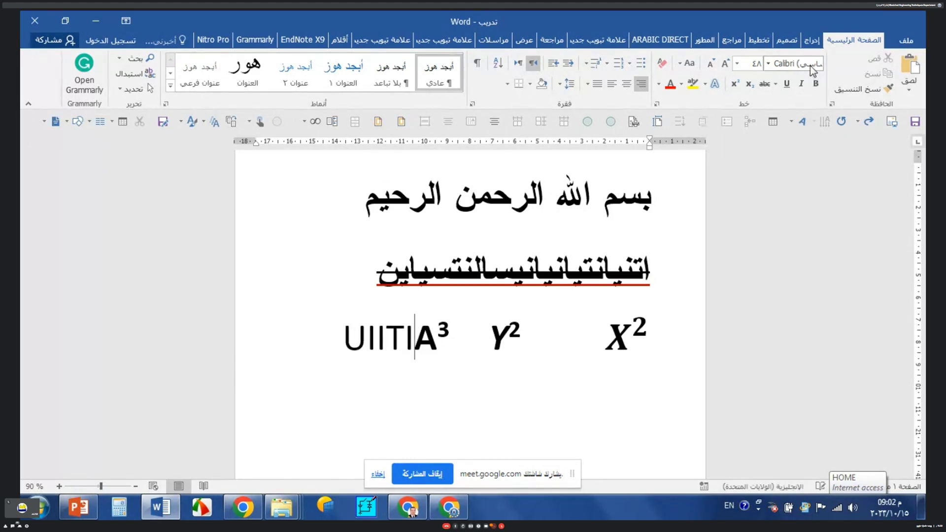
key(BackSpace)
key(BackSpace)
key(BackSpace)
key(BackSpace)
key(BackSpace)
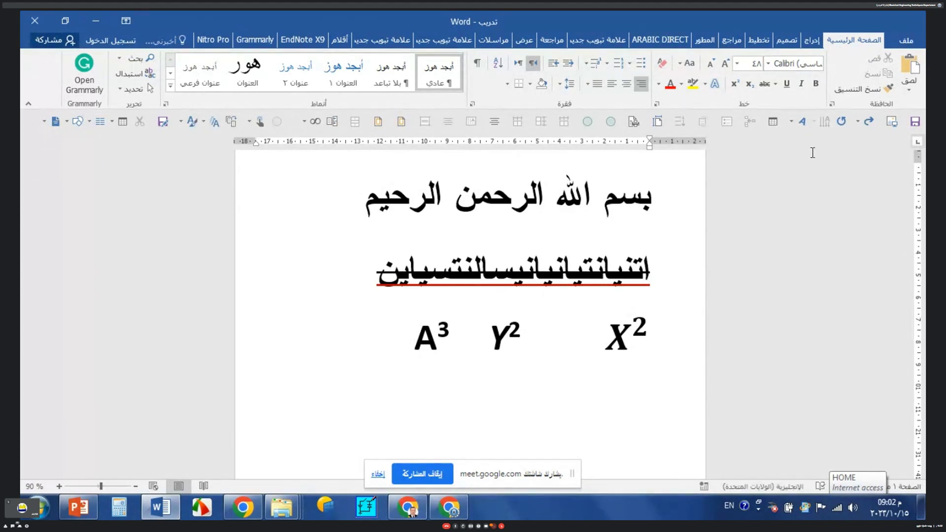
text(A)
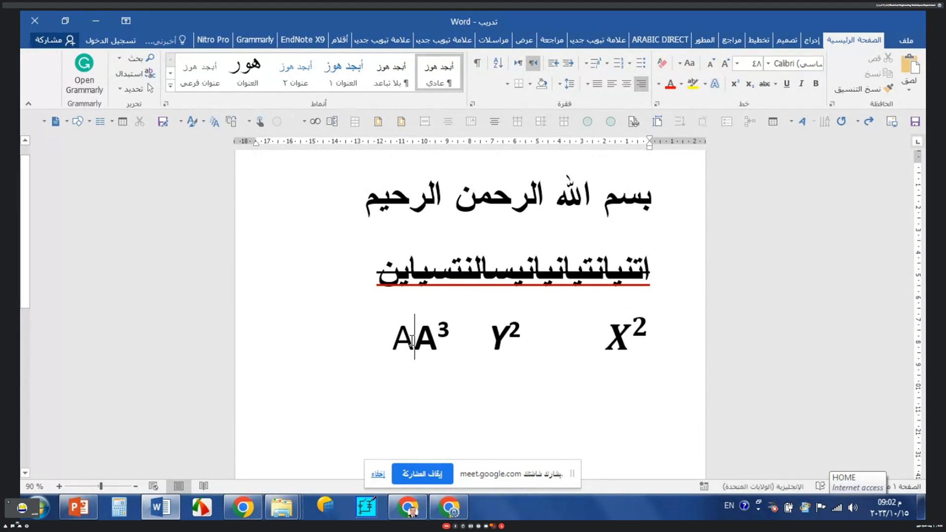
click(565, 263)
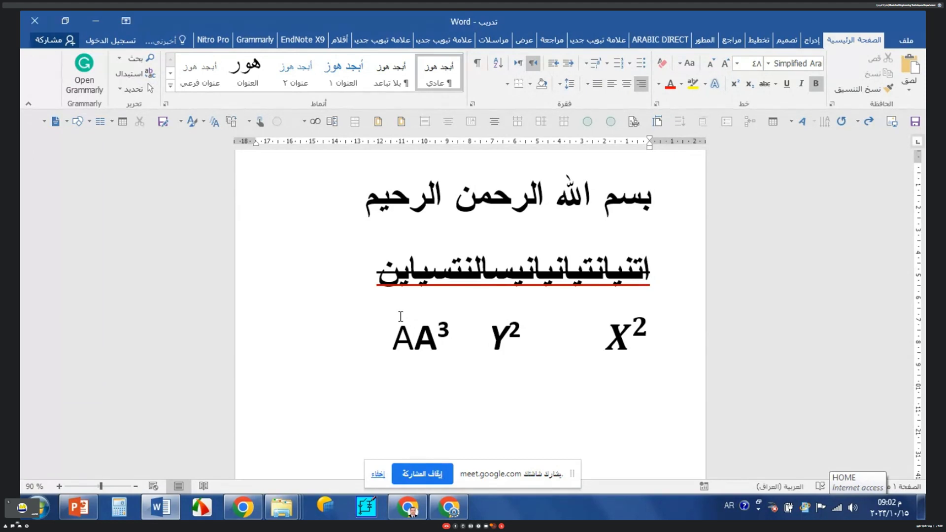
click(391, 345)
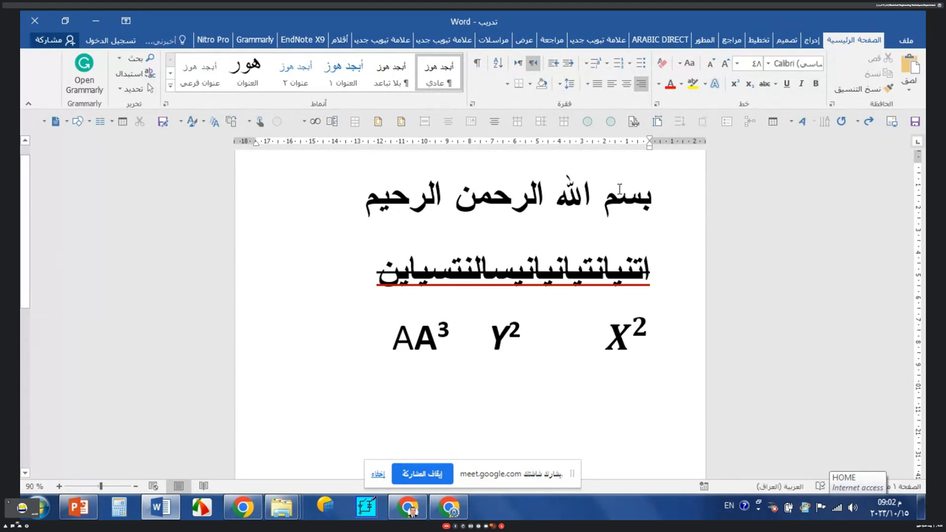
click(816, 85)
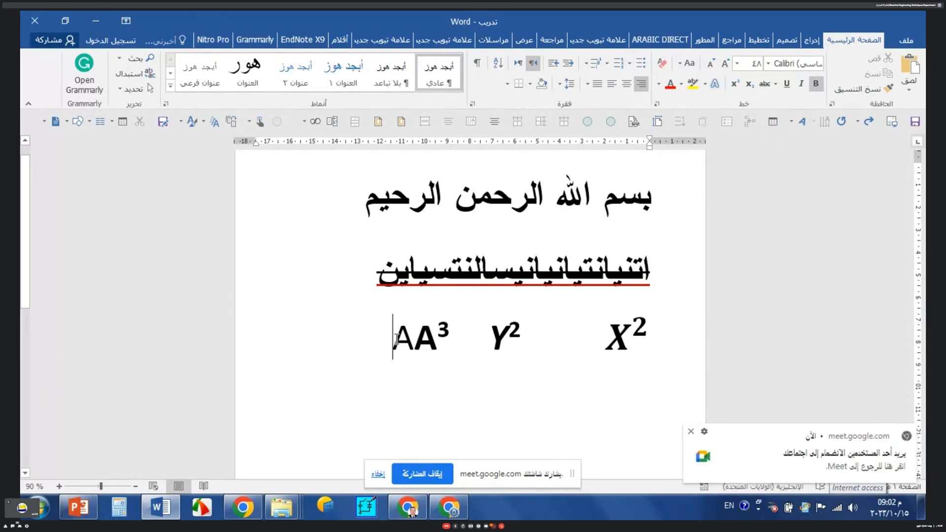
drag(394, 340, 415, 340)
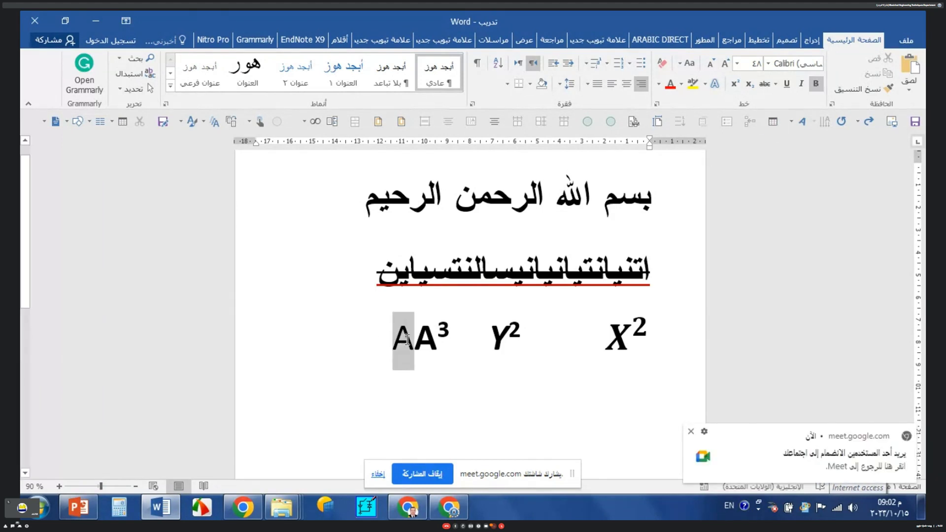
click(818, 86)
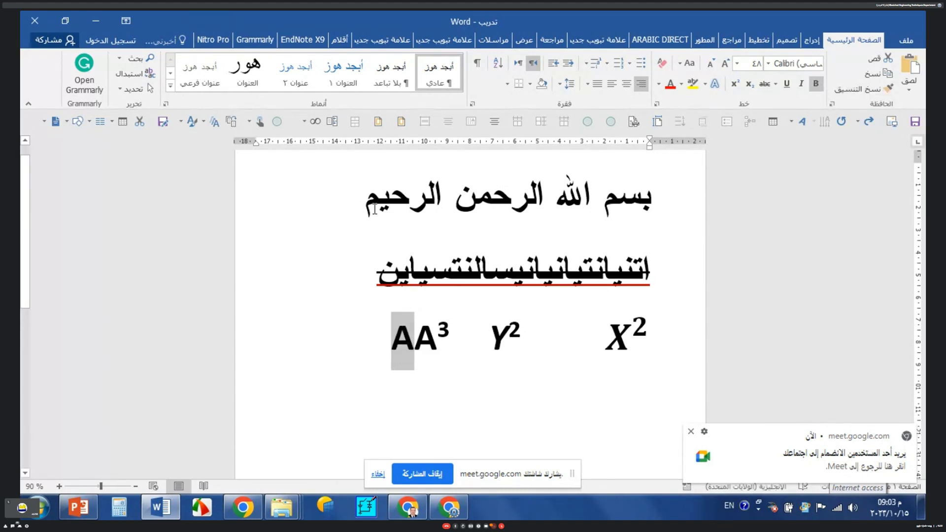
drag(376, 202, 446, 191)
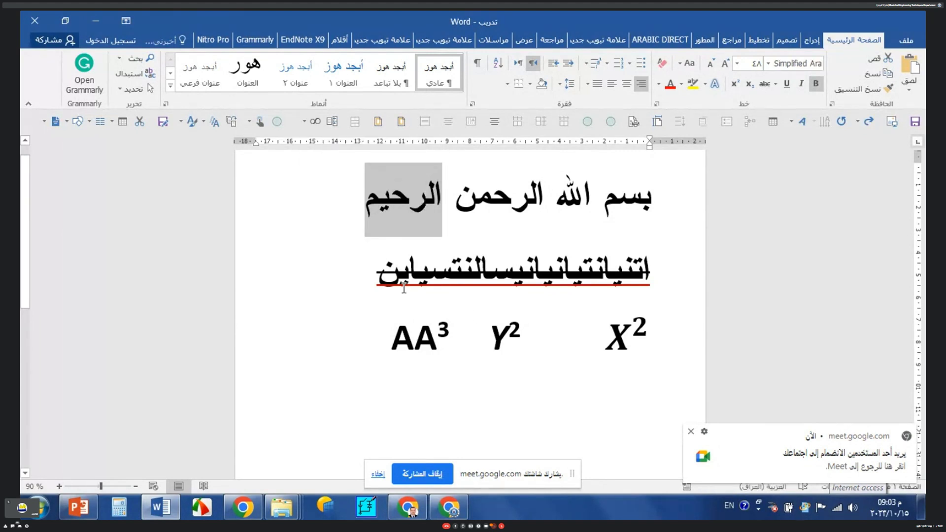
click(370, 215)
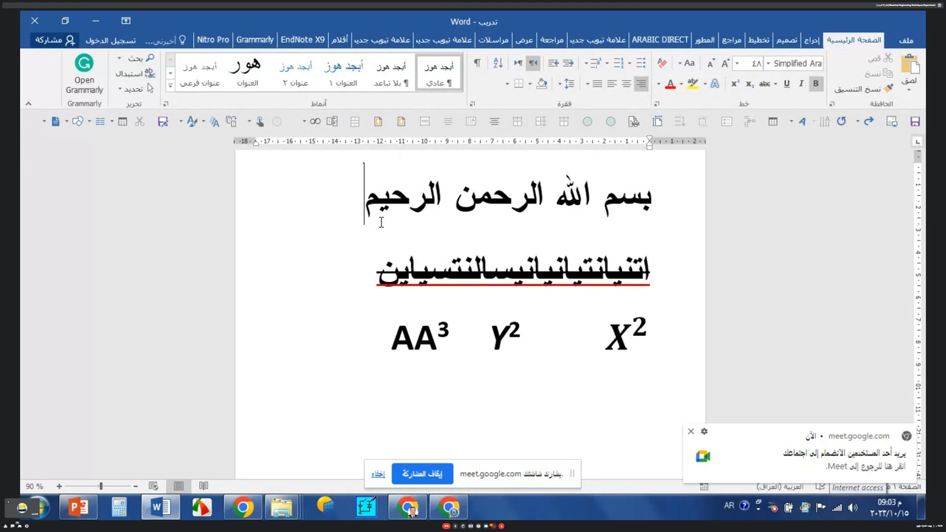
key(shift+Right)
key(shift+Right)
key(shift+Right)
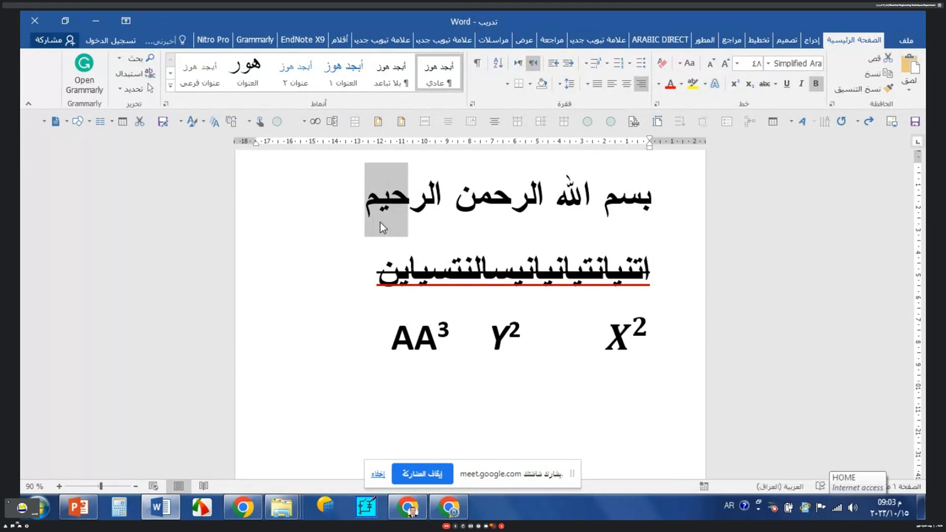
key(shift+Right)
key(shift+Right)
key(shift+Right)
key(shift+Right)
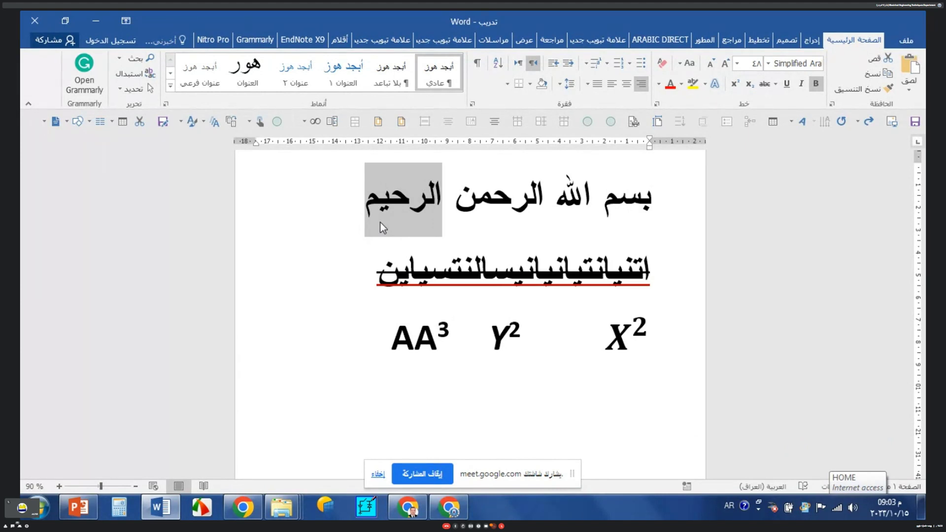
key(shift+Right)
key(shift+Right)
key(shift+Right)
key(shift+Right)
key(shift+Right)
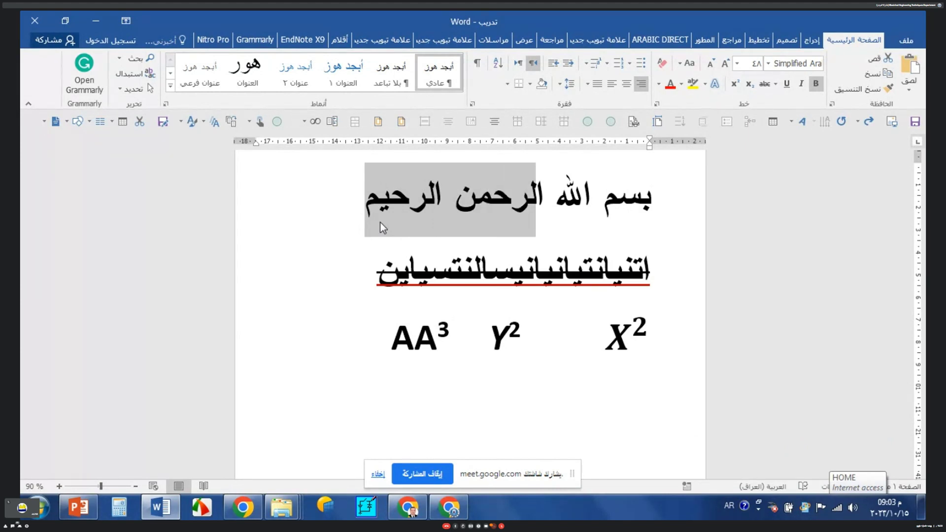
key(shift+Right)
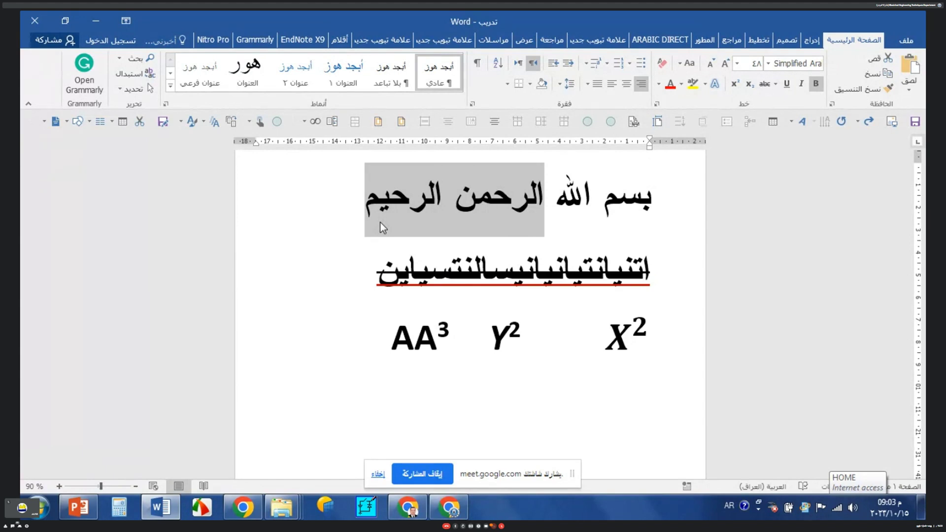
key(shift+Left)
key(shift+Left)
key(shift+Left)
key(shift+Left)
key(shift+Left)
key(shift+Left)
key(shift+Left)
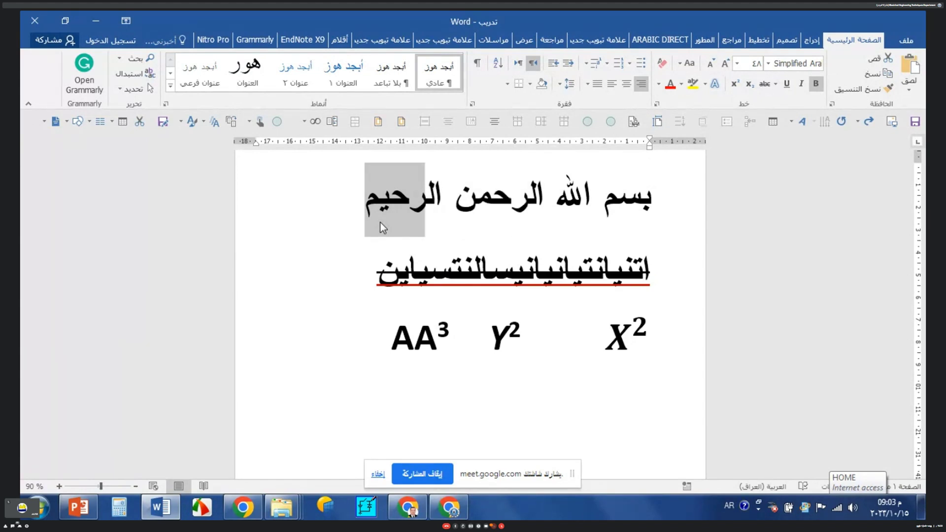
key(shift+Left)
key(shift+Left)
key(shift+Left)
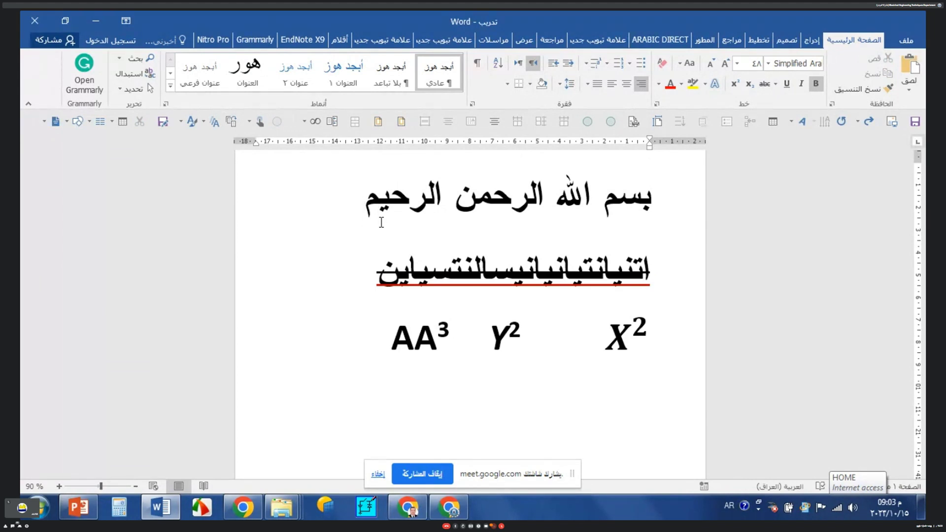
key(shift+Right)
key(shift+Right)
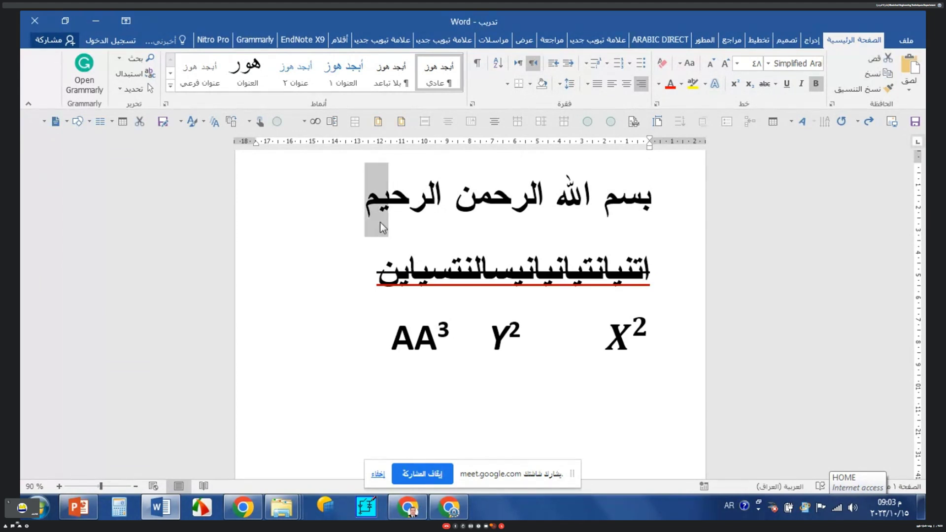
key(shift+Right)
key(shift+Right)
key(shift+Right)
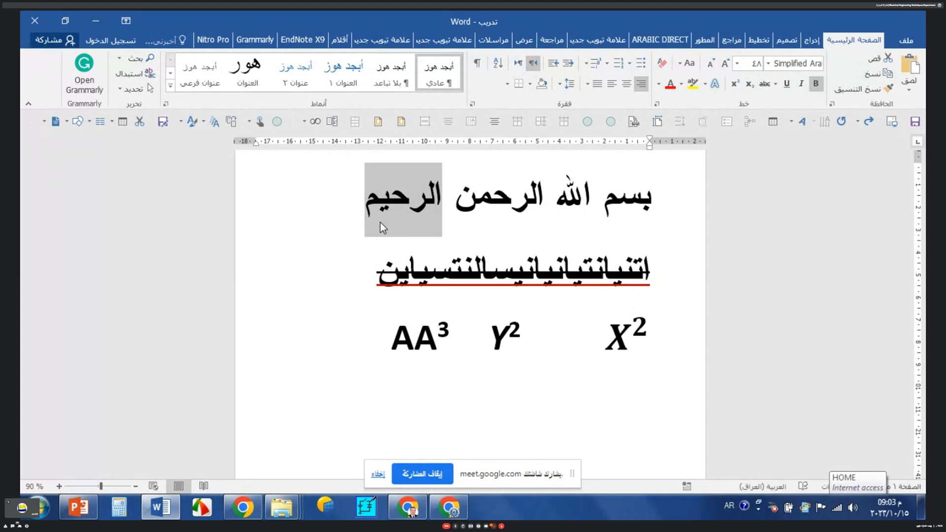
click(461, 205)
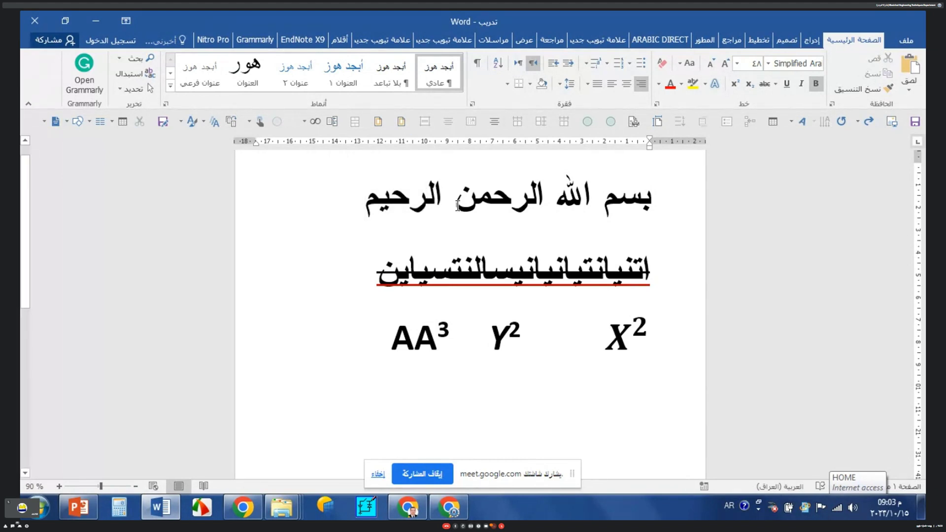
key(shift+Right)
key(shift+Right)
key(shift+Right)
key(shift+Right)
key(shift+Right)
key(shift+Right)
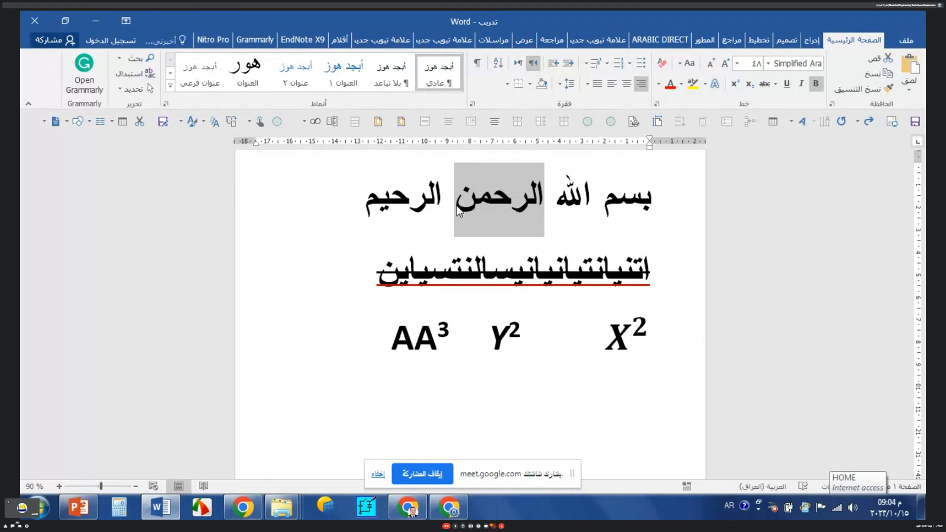
click(368, 206)
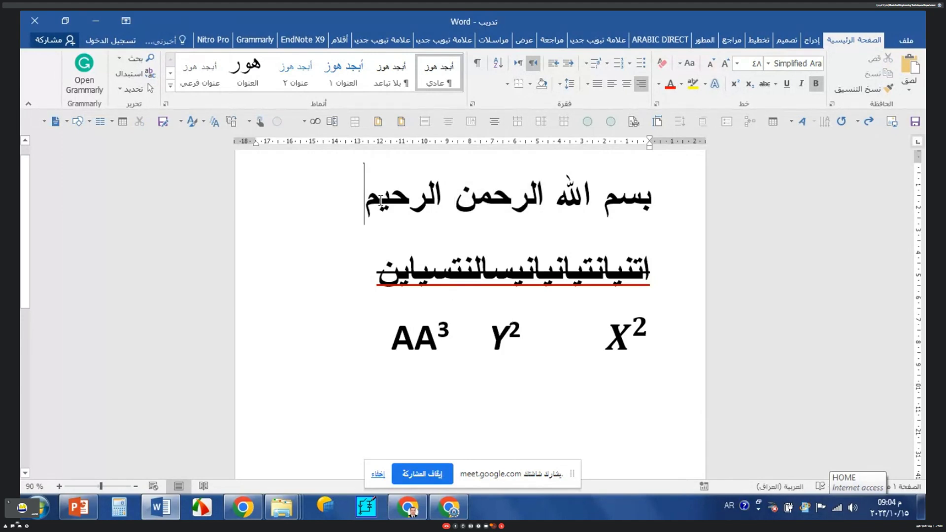
Delete الرحمن الرحيم so the title reads only بسم الله
key(BackSpace)
key(BackSpace)
key(BackSpace)
key(BackSpace)
key(BackSpace)
key(BackSpace)
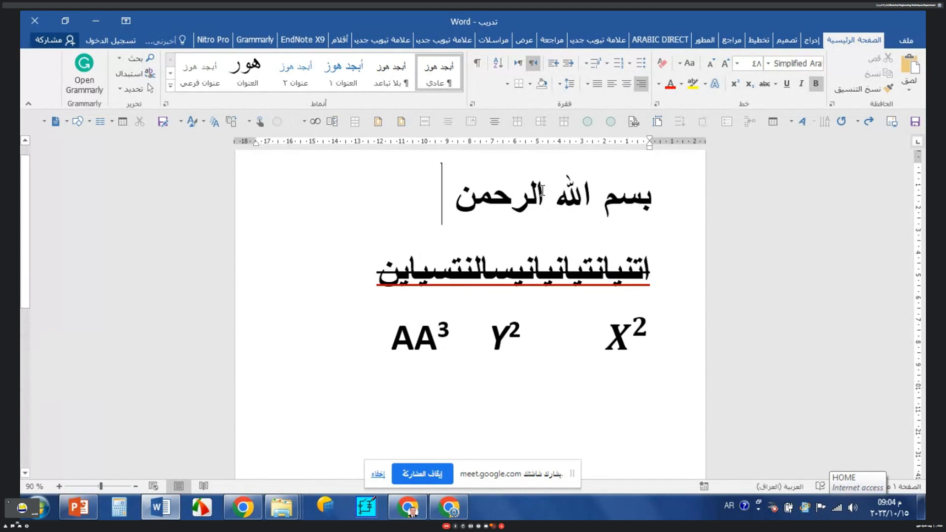
click(543, 191)
key(BackSpace)
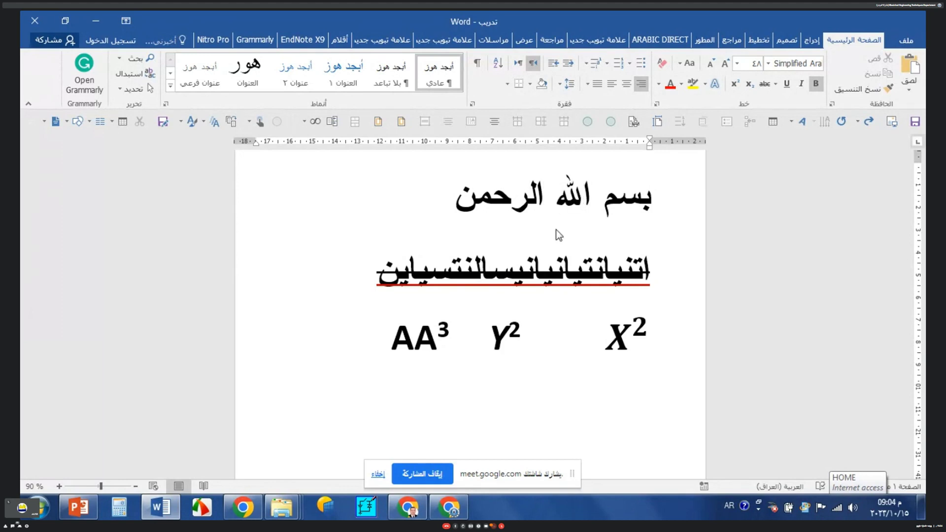
key(Delete)
key(Delete)
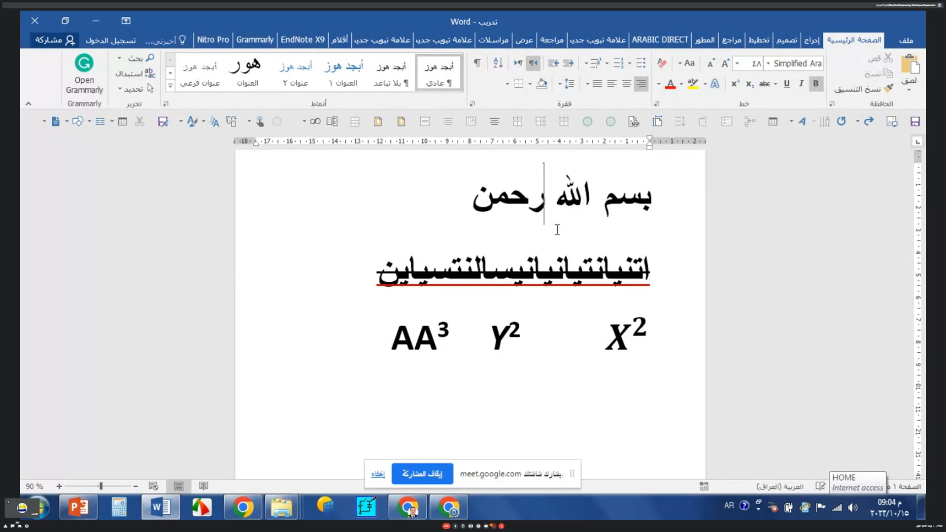
key(Delete)
key(Delete)
key(Delete)
key(Delete)
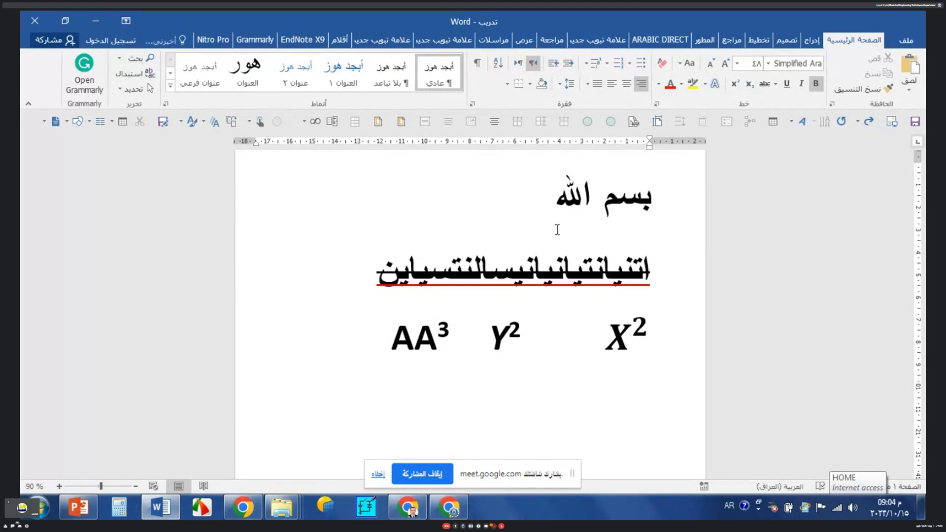
Erase letters from both ends of the struck-through practice line, leaving only يسا
click(367, 277)
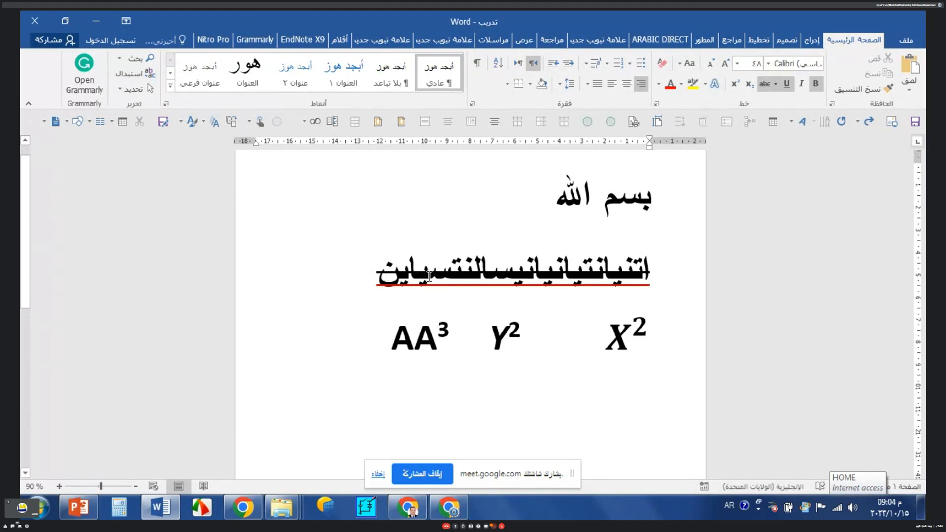
key(BackSpace)
key(BackSpace)
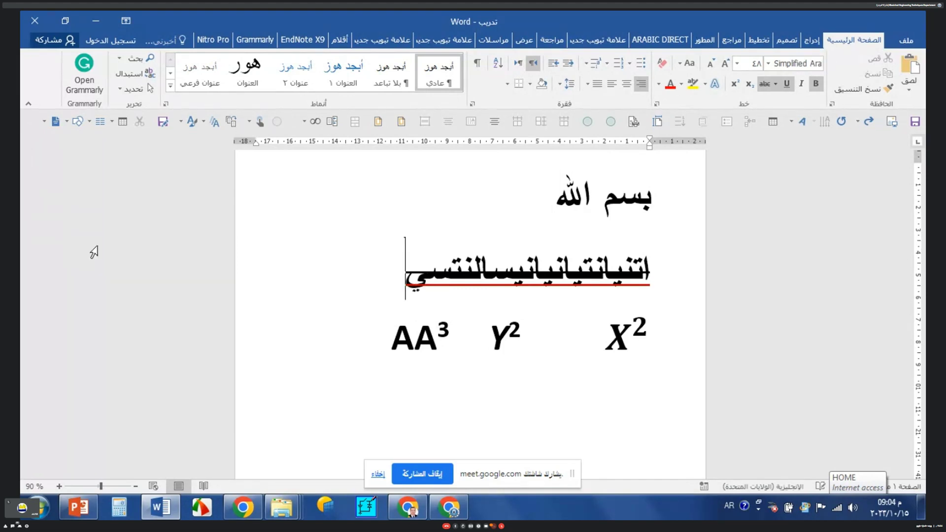
key(BackSpace)
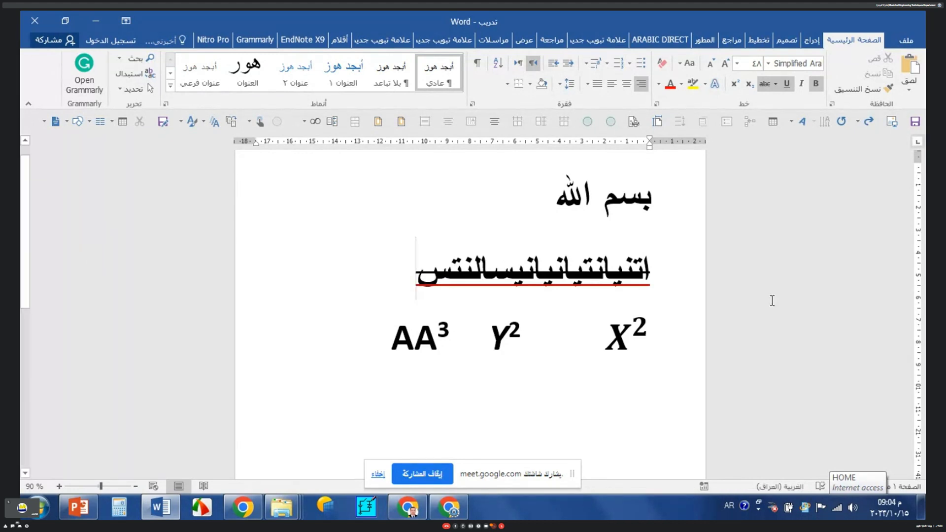
click(657, 269)
key(Delete)
key(Delete)
key(Delete)
key(Delete)
key(Delete)
key(Delete)
key(Delete)
key(Delete)
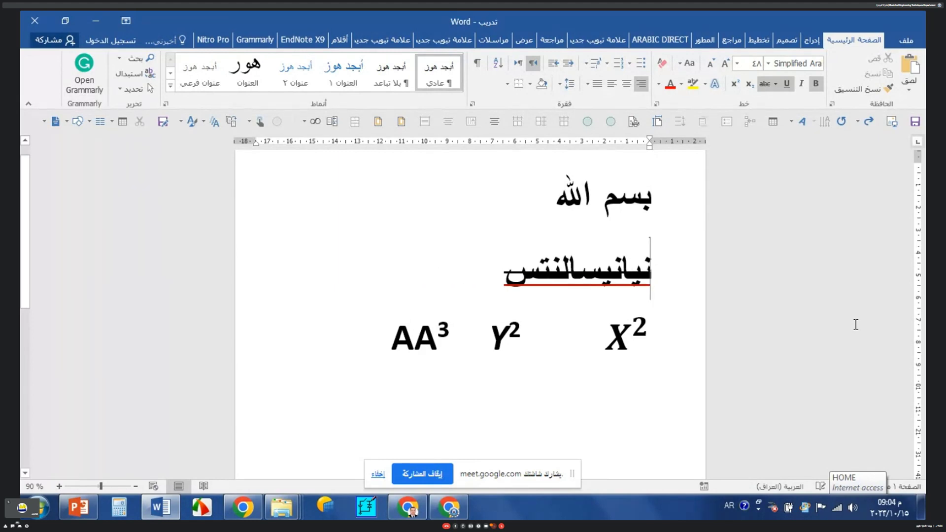
key(Delete)
key(Delete)
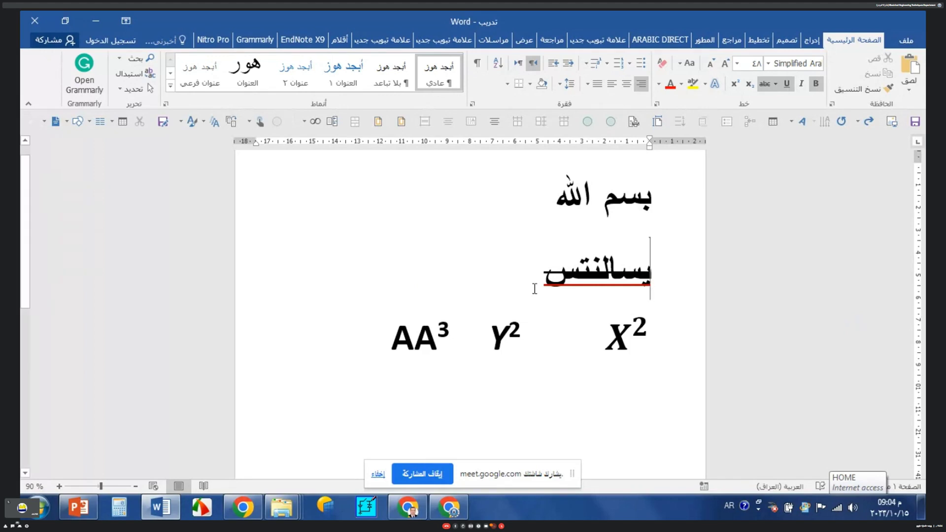
click(555, 266)
key(BackSpace)
key(BackSpace)
key(BackSpace)
key(BackSpace)
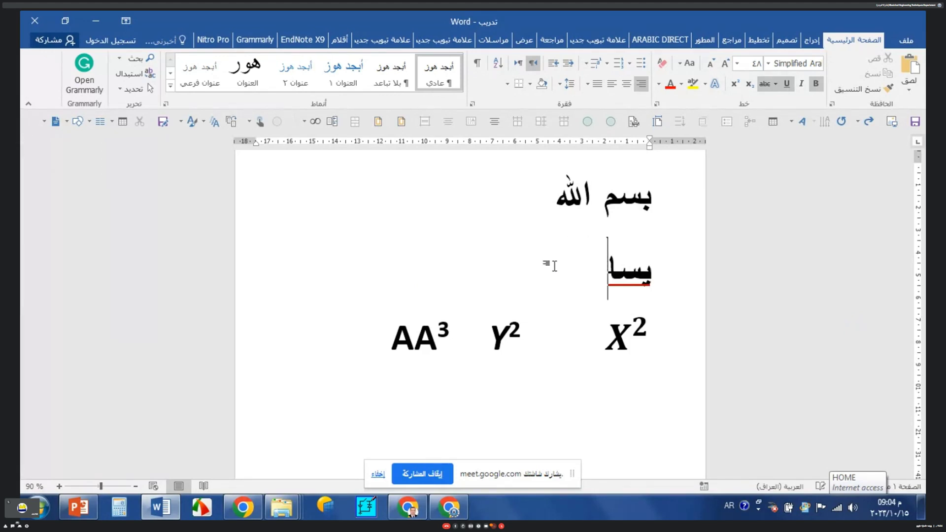
key(BackSpace)
key(BackSpace)
key(BackSpace)
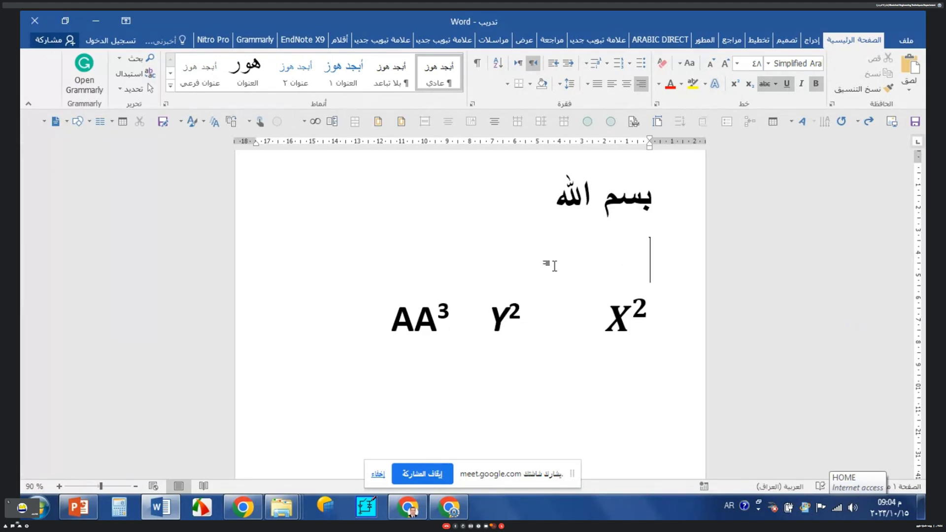
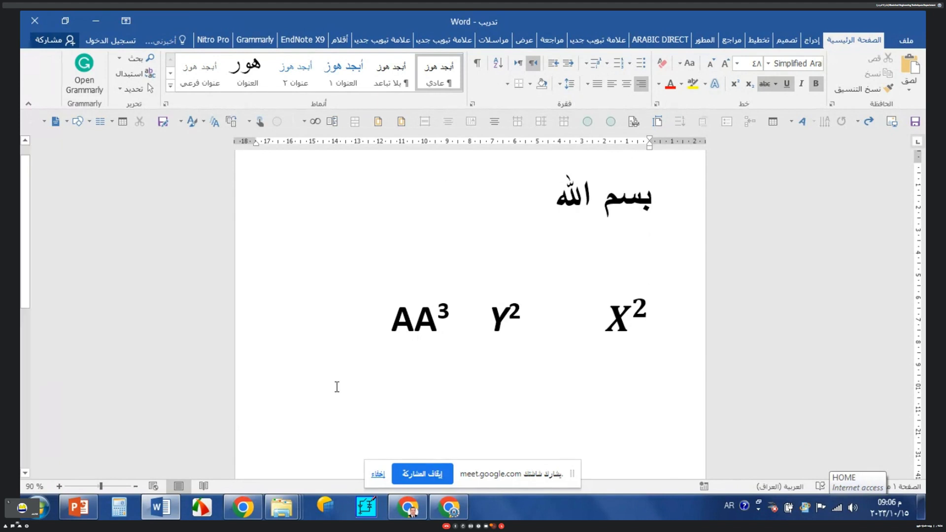
Bring Chrome to the front and open scholar.google.com from the new tab page
click(398, 512)
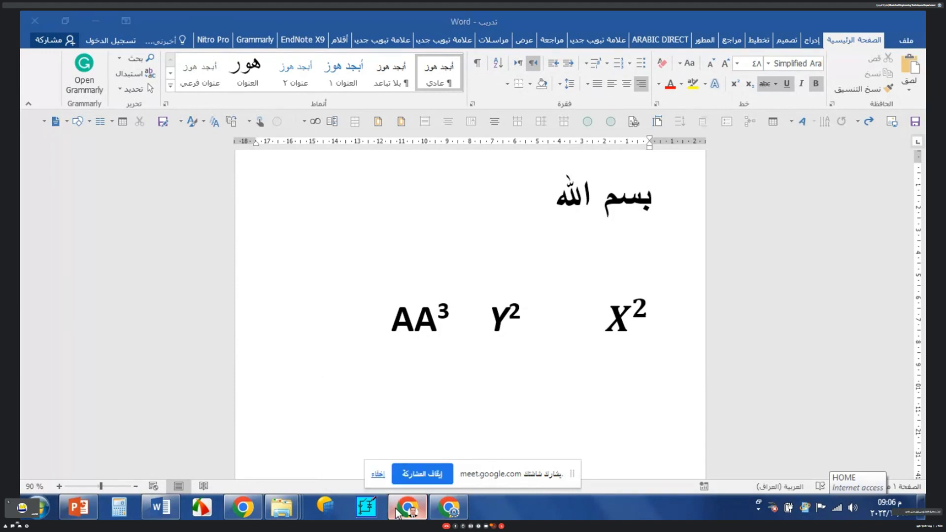
click(626, 379)
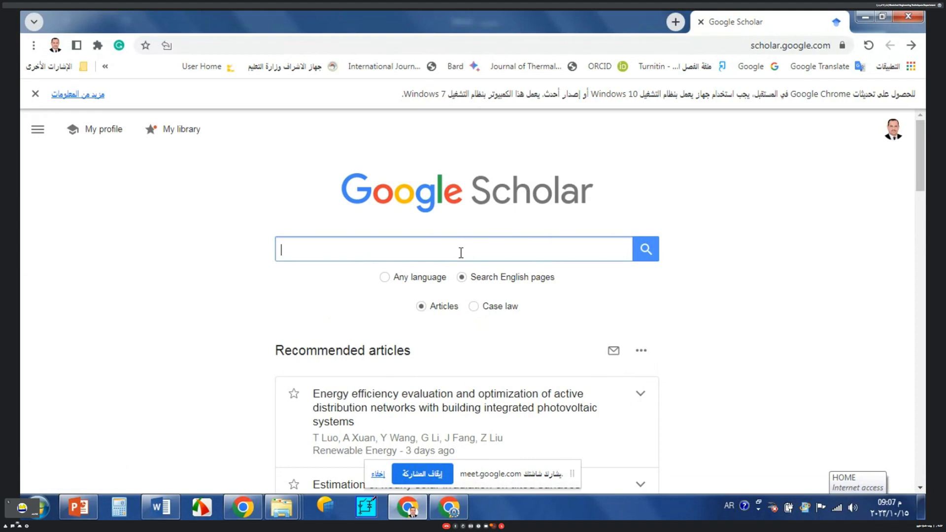
Search Google Scholar for 'PV system tilt angle 2020' using the past-search suggestion
key(ctrl+shift)
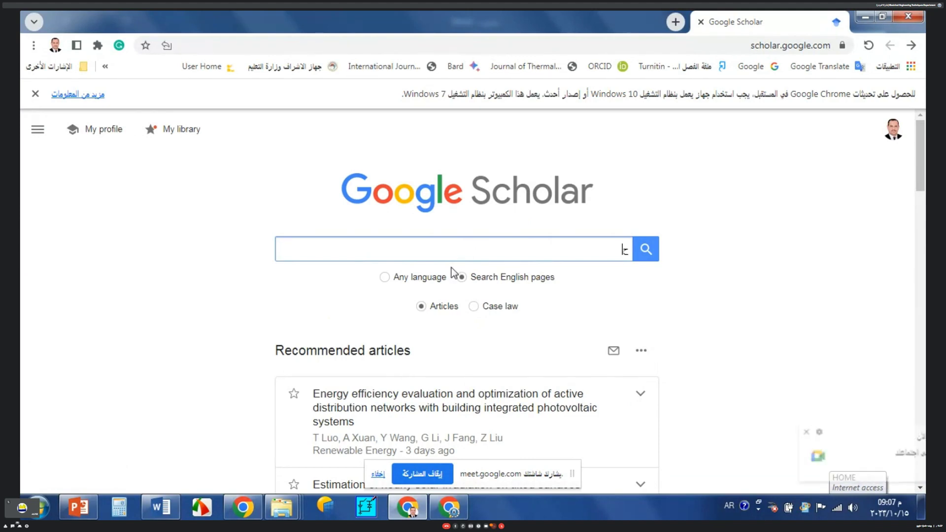
key(Down)
key(alt+shift)
text(P)
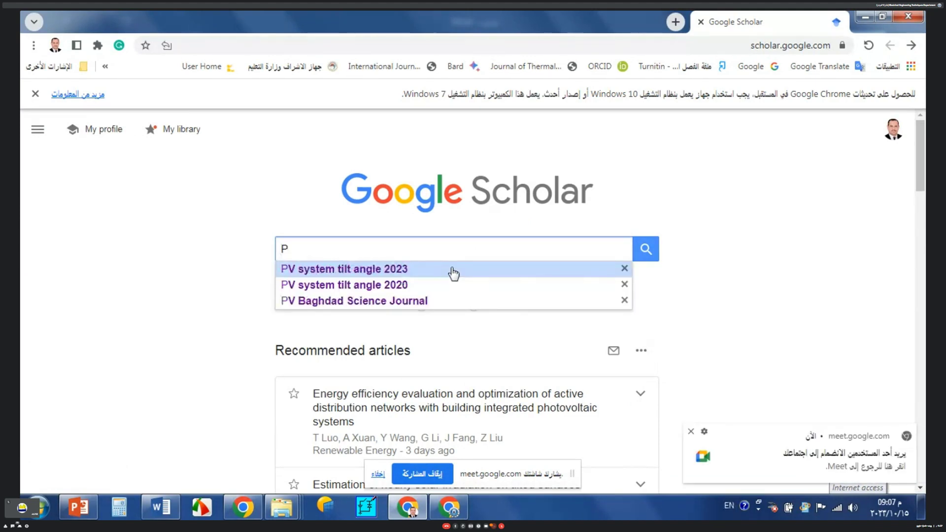
click(420, 290)
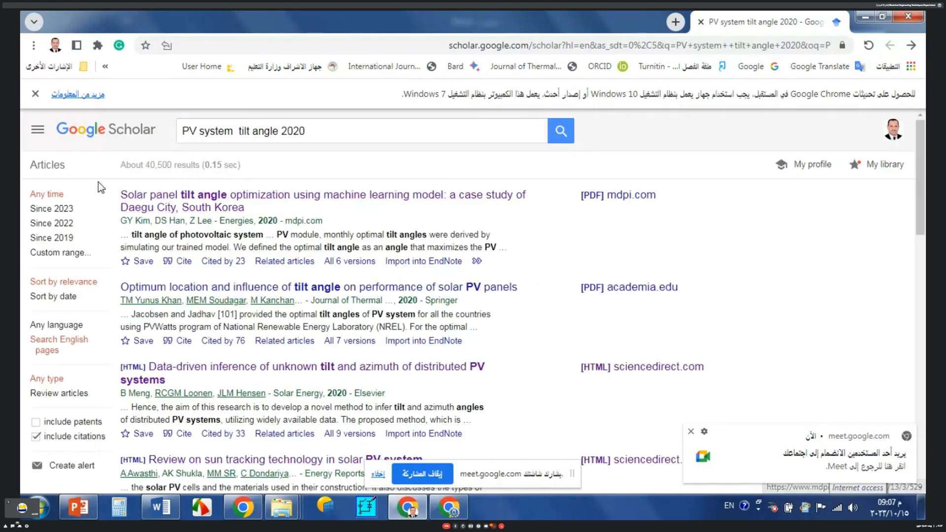
Select the first result's title, open its context menu, and return to Word
mouse_move(109, 178)
mouse_down()
mouse_move(229, 207)
mouse_move(167, 183)
mouse_move(120, 196)
mouse_up()
click(540, 170)
triple_click(367, 218)
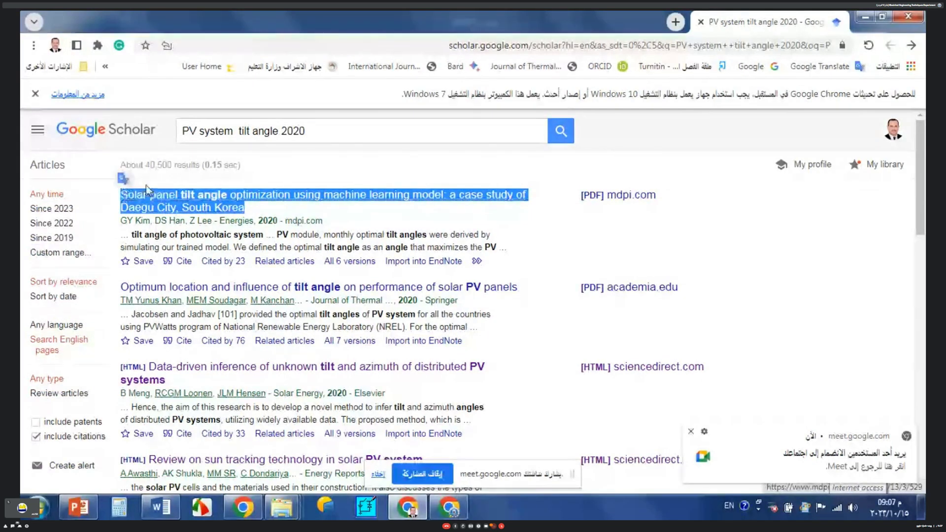
right_click(330, 196)
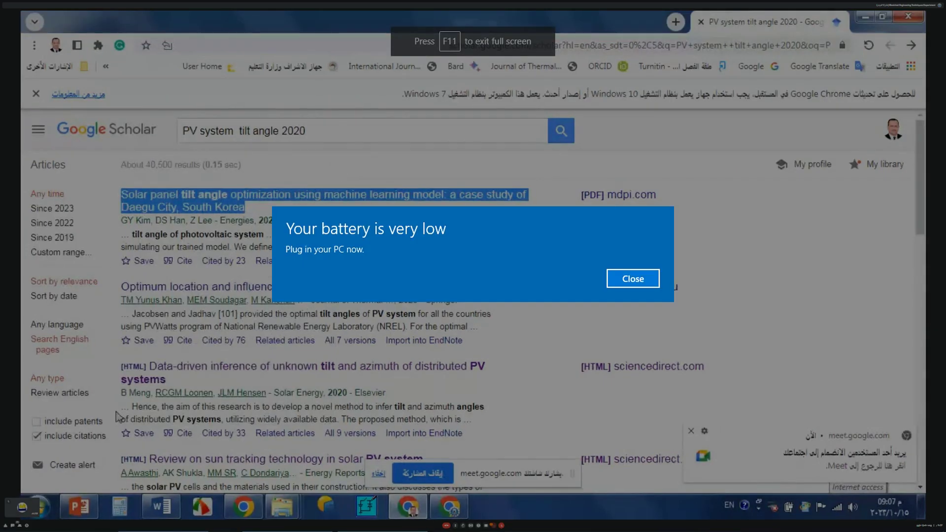
click(161, 507)
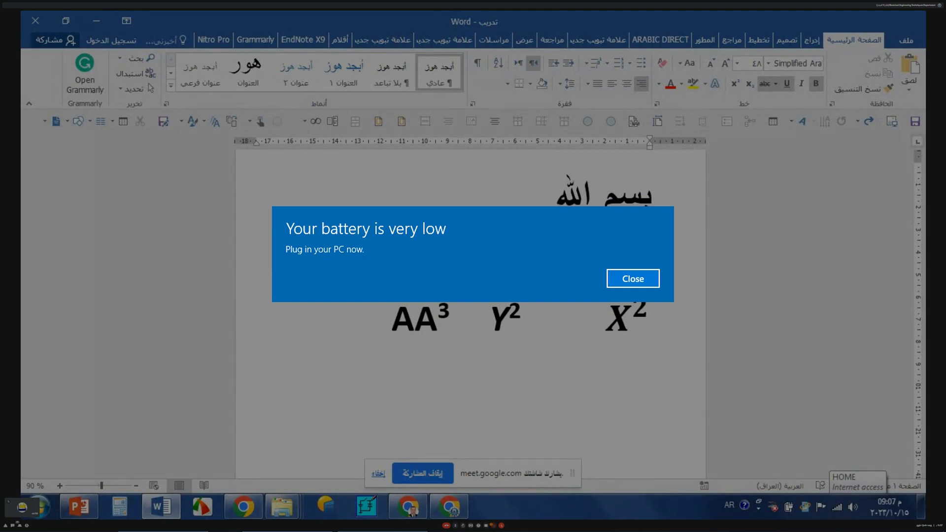
Dismiss the low-battery warning and delete all content in the document
click(633, 278)
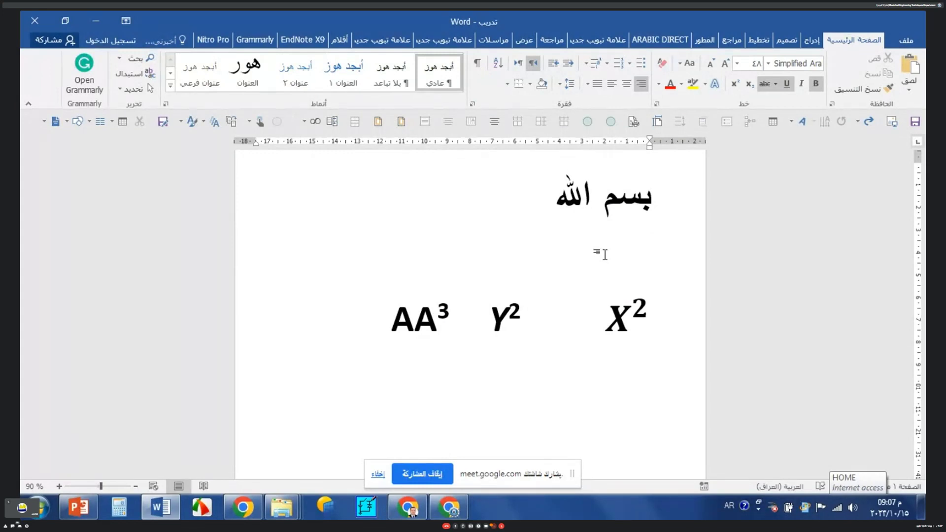
key(ctrl+a)
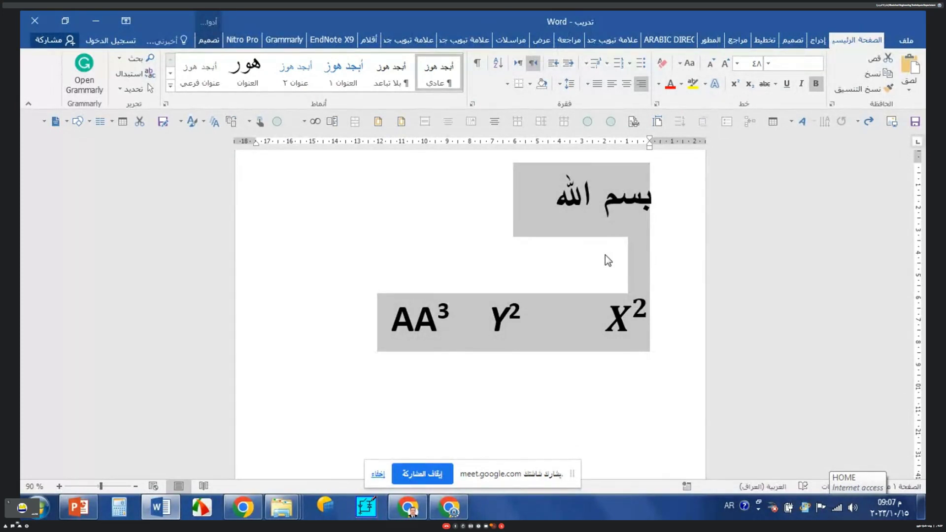
key(Delete)
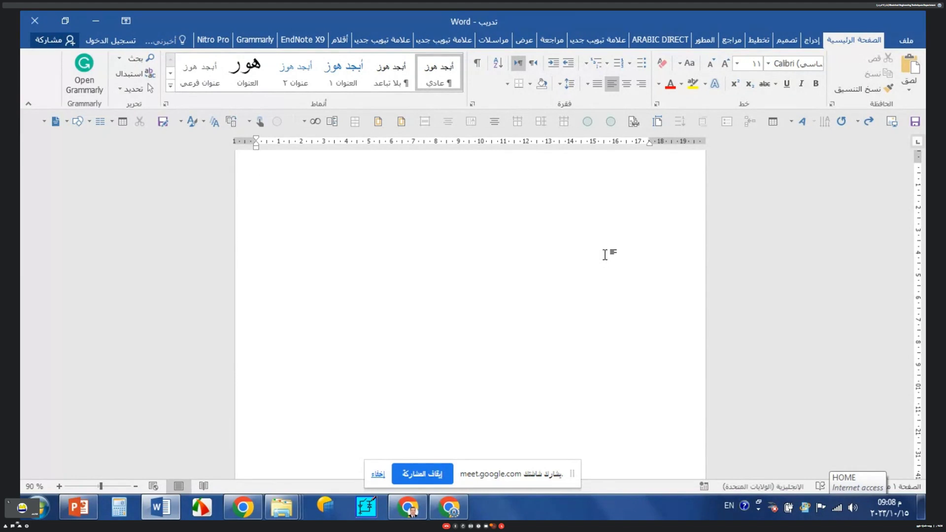
Test paste, undo and redo, ending with the page cleared again
key(ctrl+v)
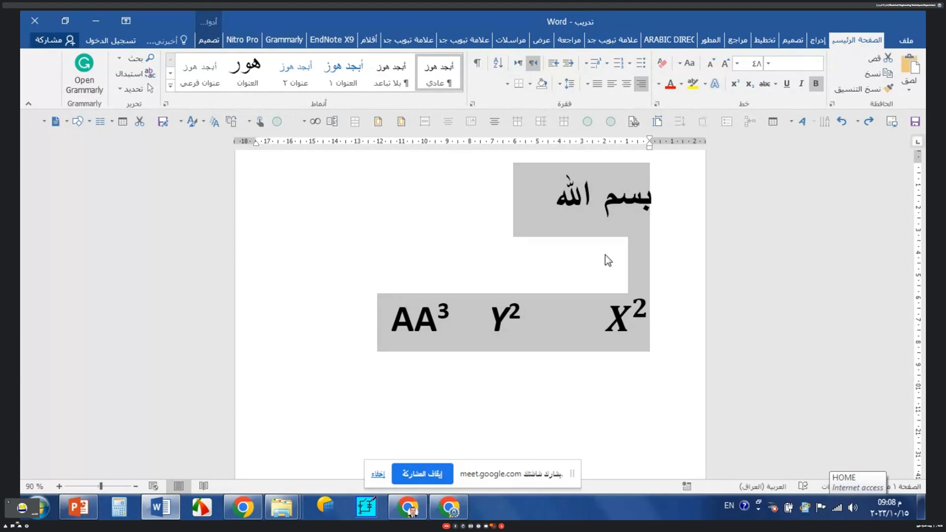
key(ctrl+z)
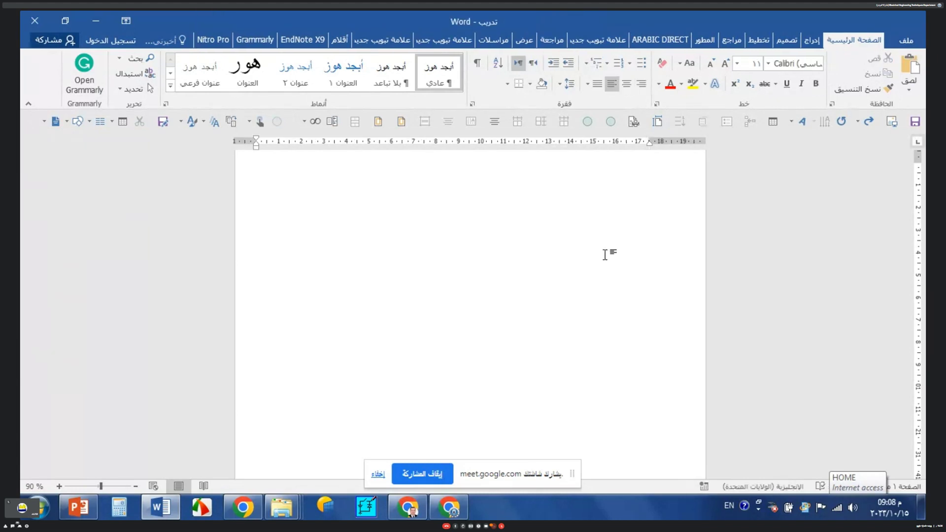
click(866, 130)
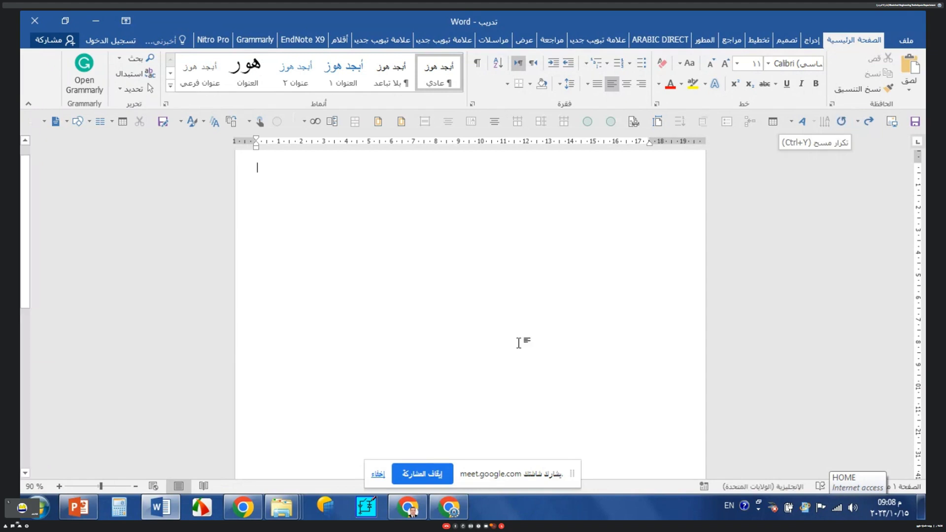
key(ctrl+y)
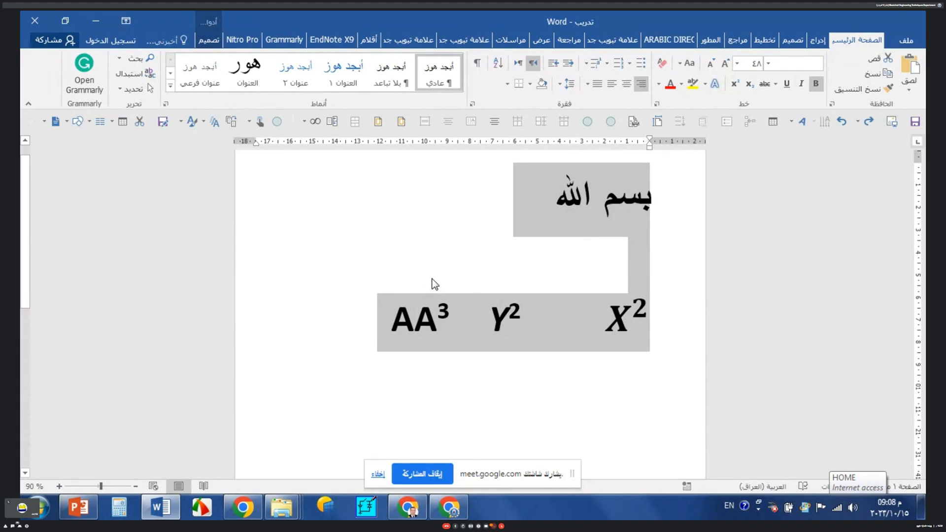
key(ctrl+z)
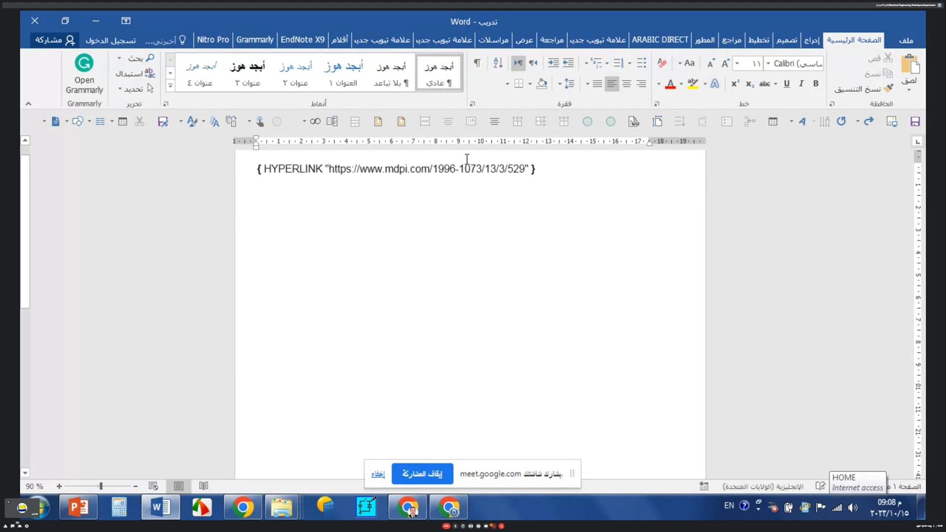
Delete the pasted MDPI HYPERLINK field line, leaving a blank page
double_click(466, 169)
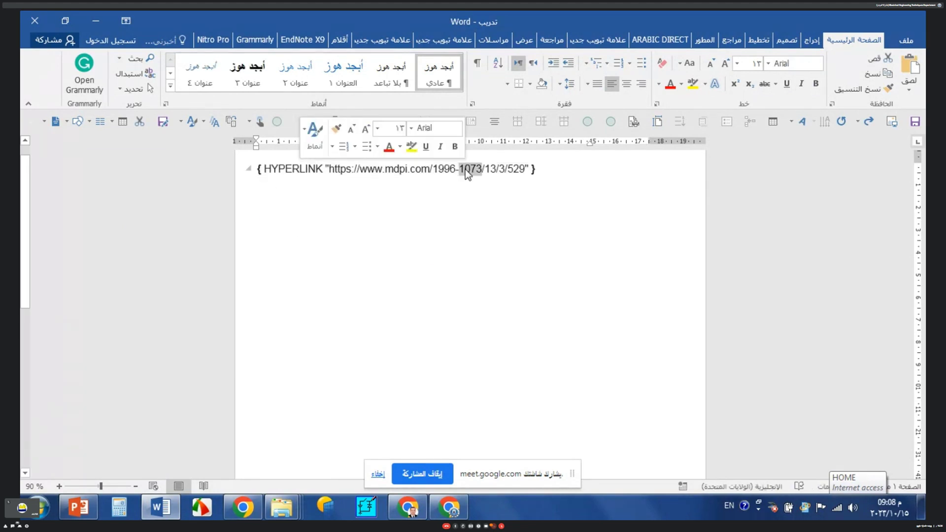
triple_click(465, 169)
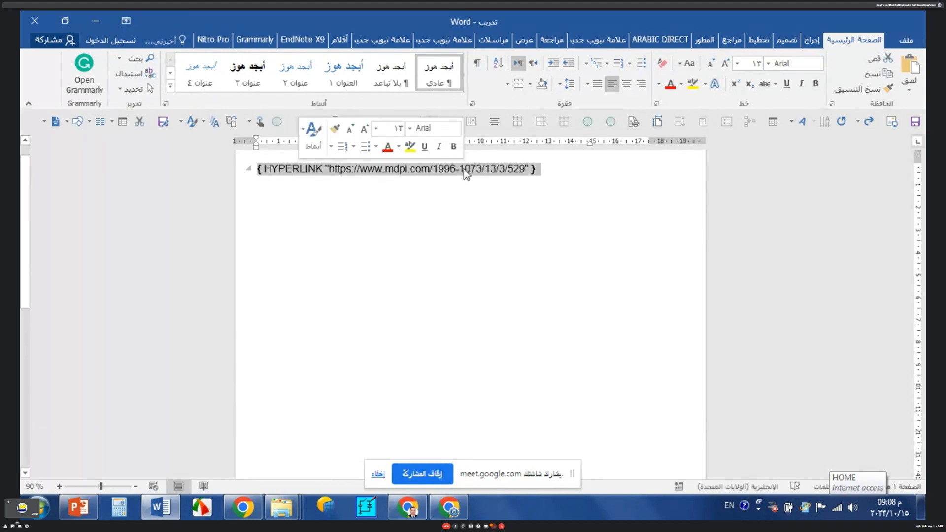
key(Delete)
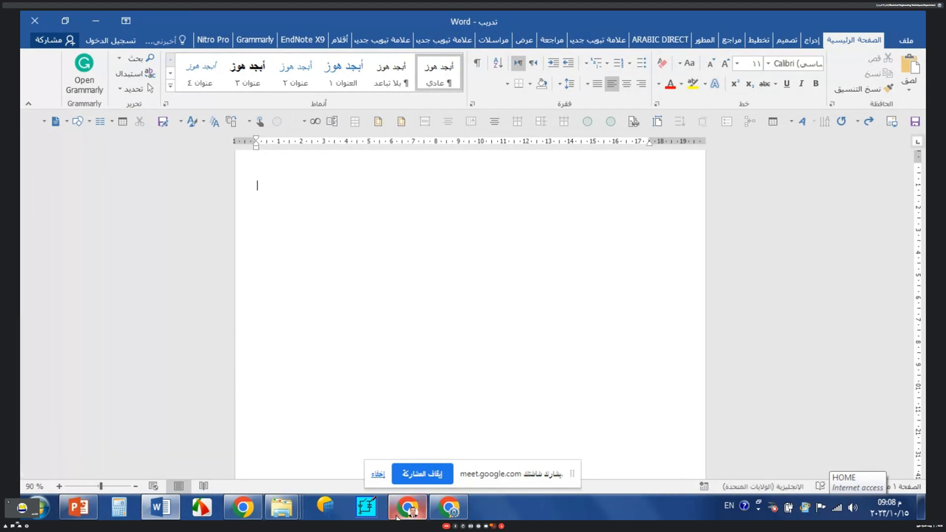
Copy the first Google Scholar result's abstract snippet and return to the blank Word page
click(400, 515)
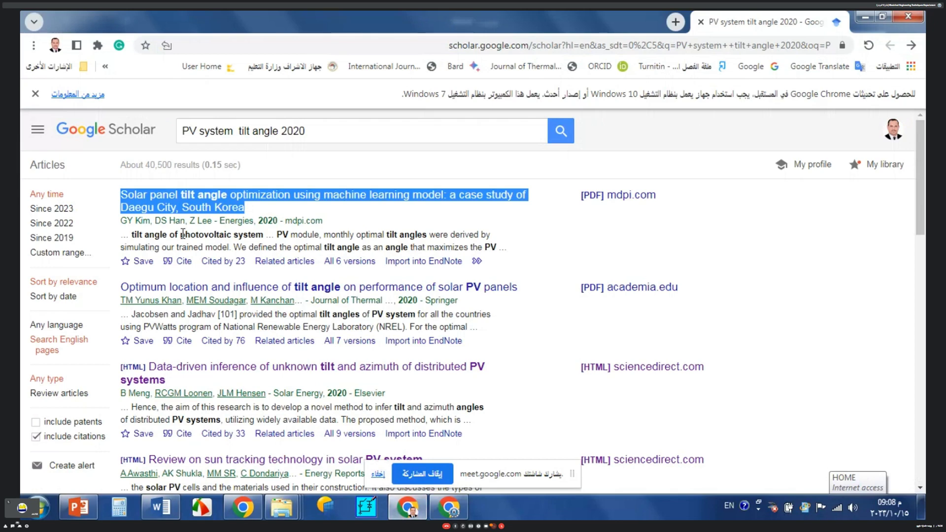
drag(120, 232, 499, 252)
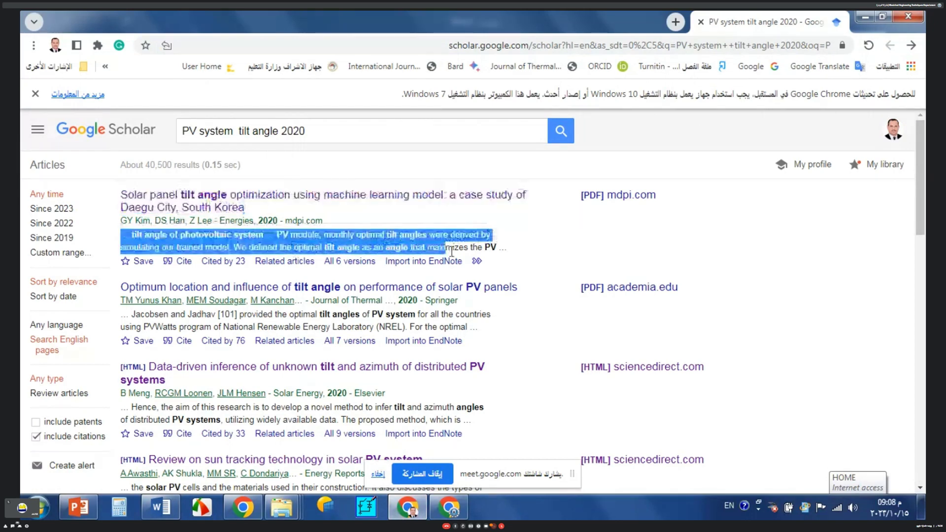
right_click(487, 241)
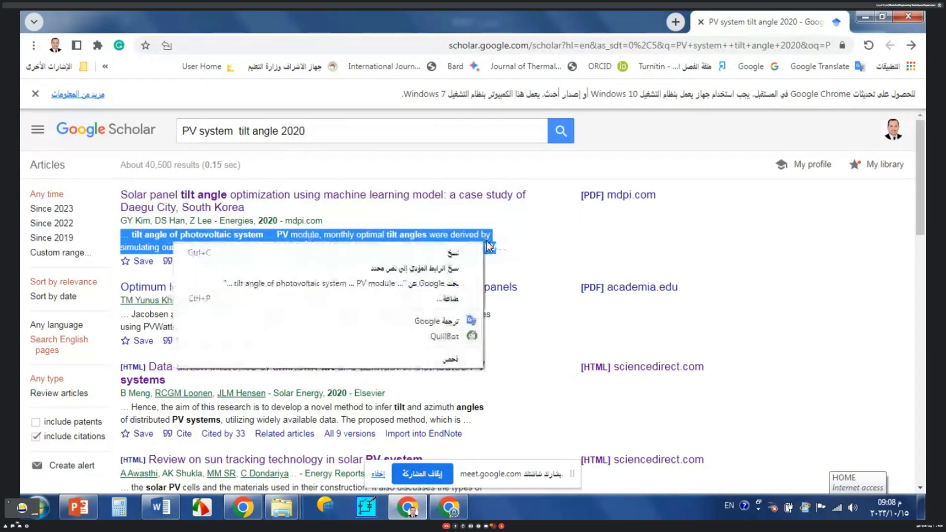
click(465, 250)
click(161, 507)
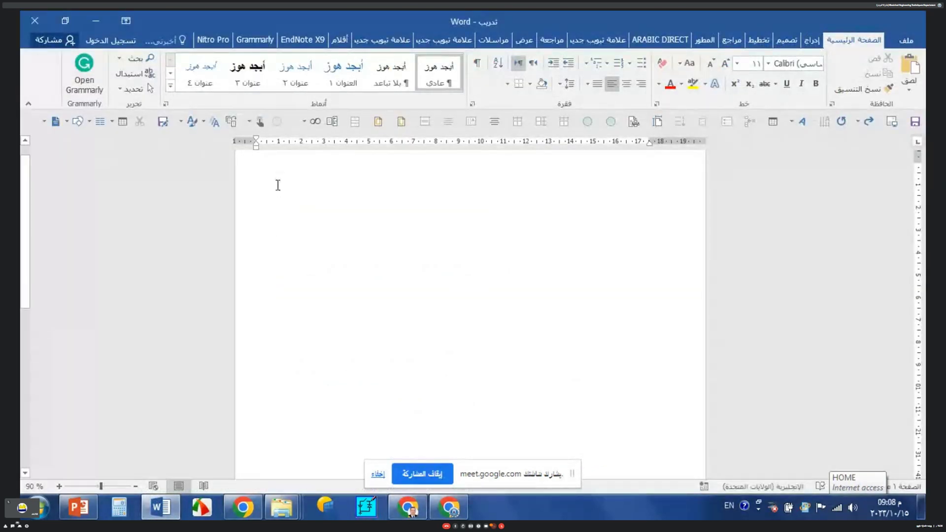
Paste the Scholar snippet repeatedly as default, keep-source, merged-formatting and plain-text copies
key(ctrl+v)
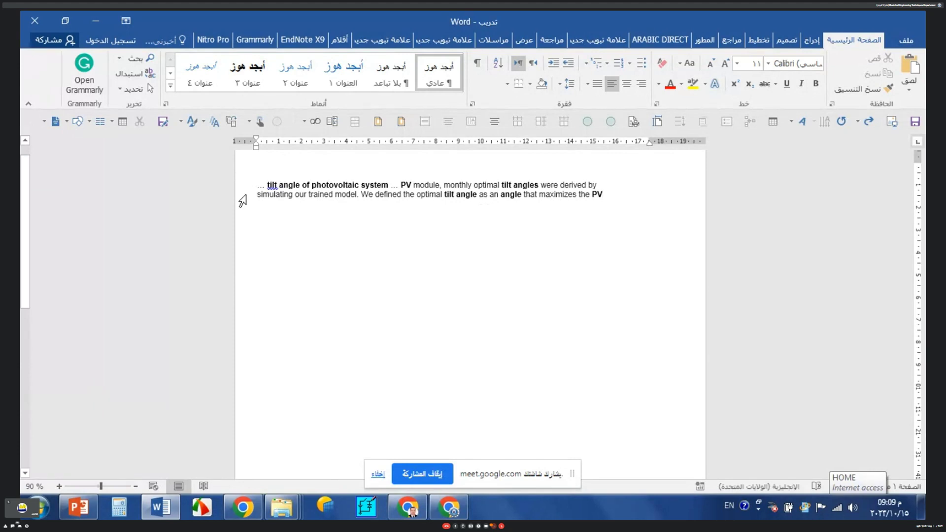
key(Return)
right_click(310, 223)
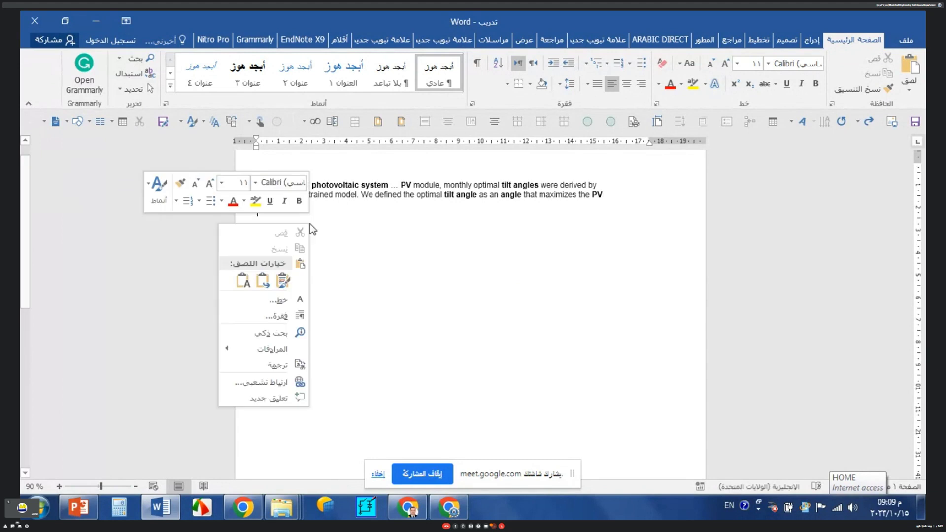
click(283, 281)
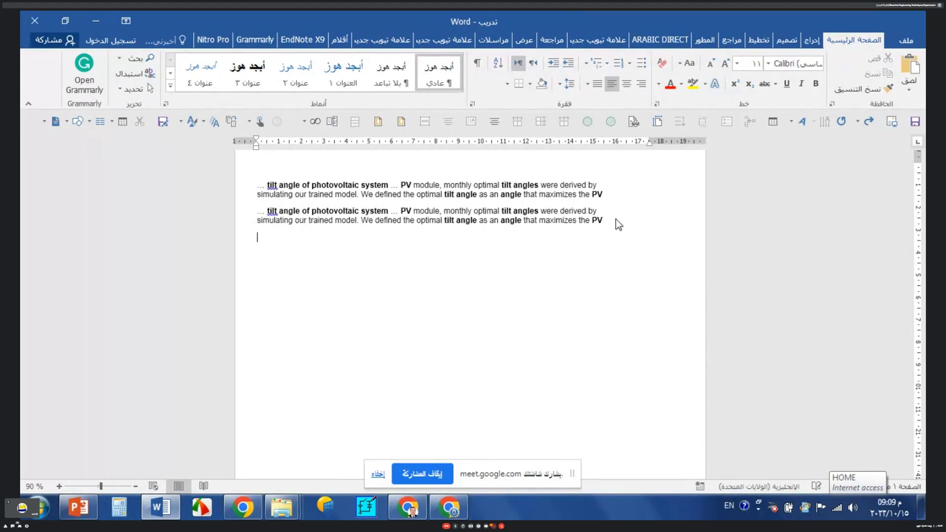
right_click(257, 243)
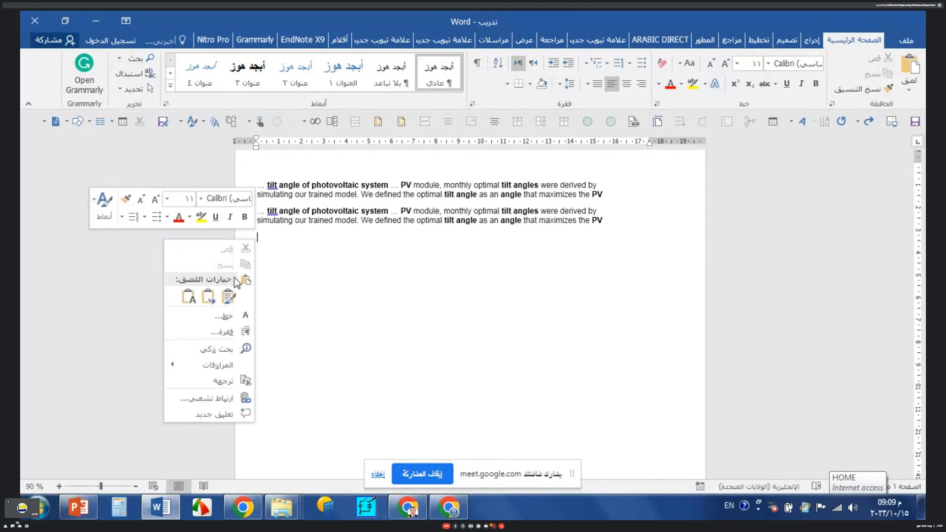
click(208, 296)
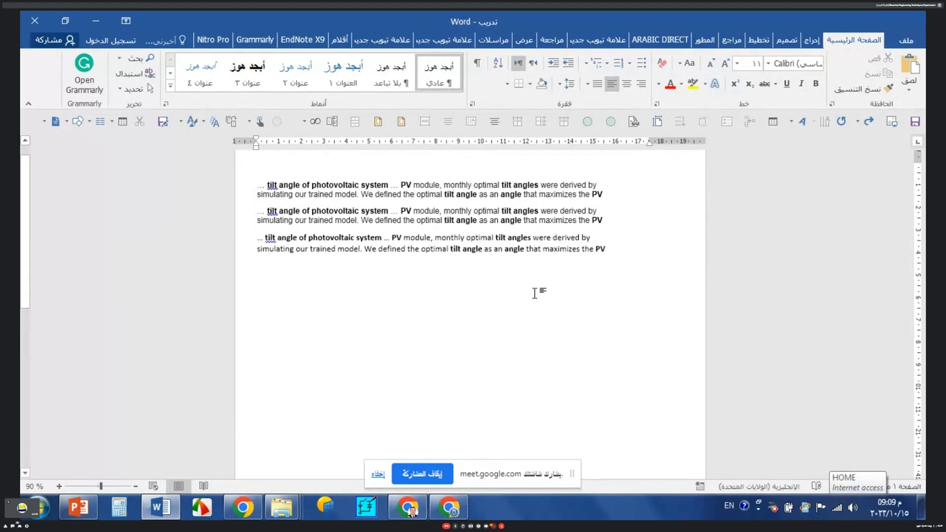
key(Return)
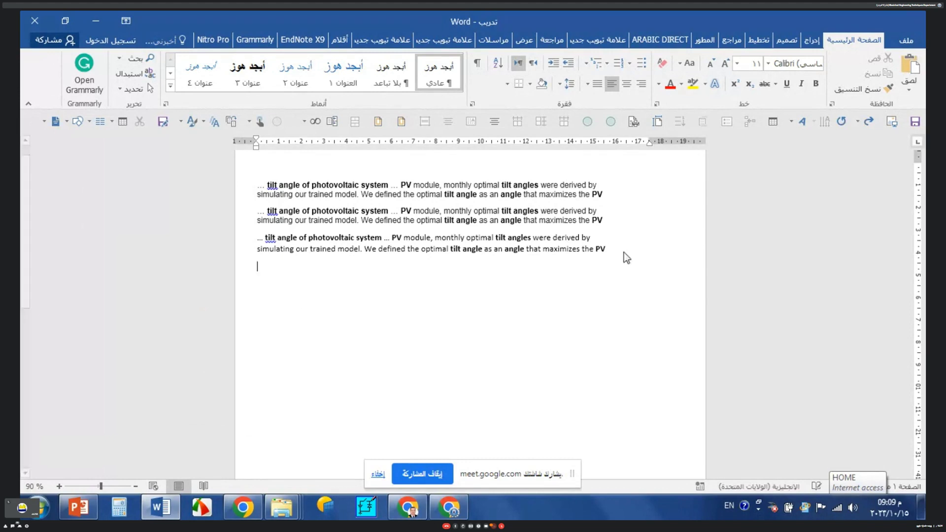
right_click(275, 274)
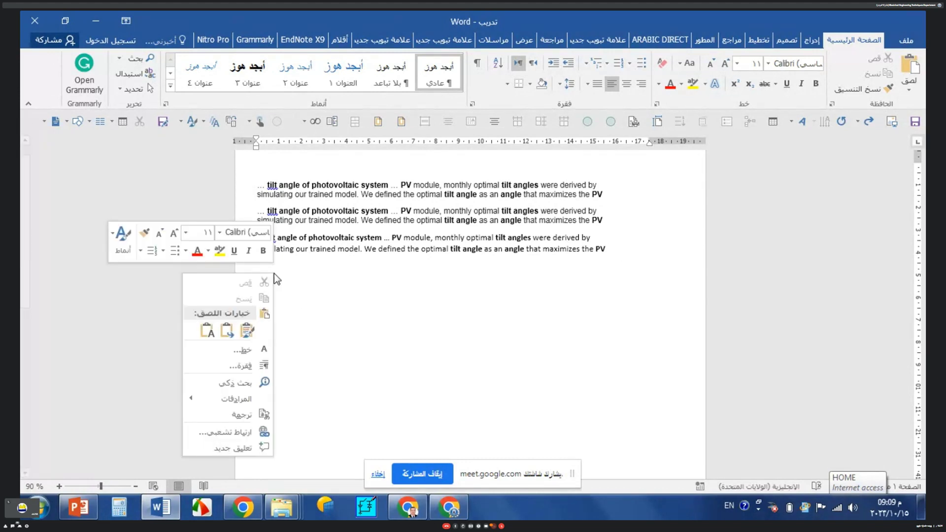
click(207, 331)
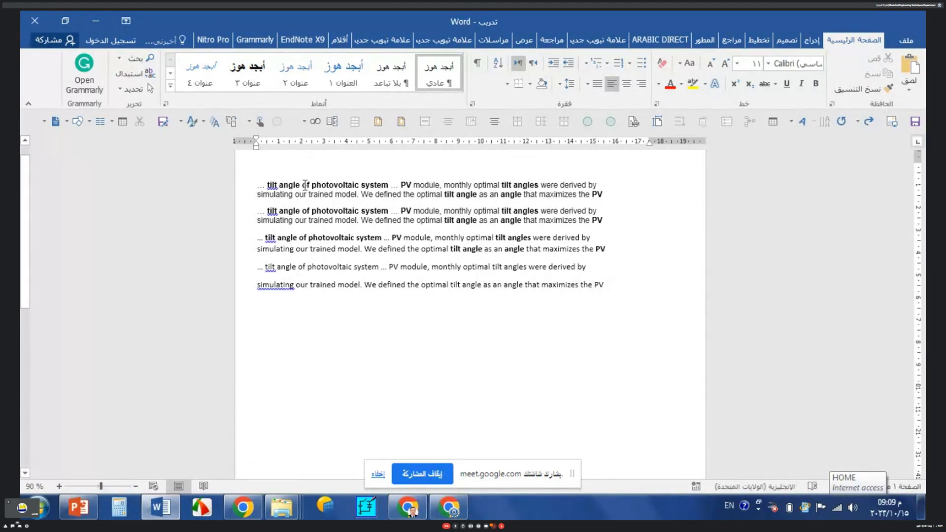
right_click(401, 324)
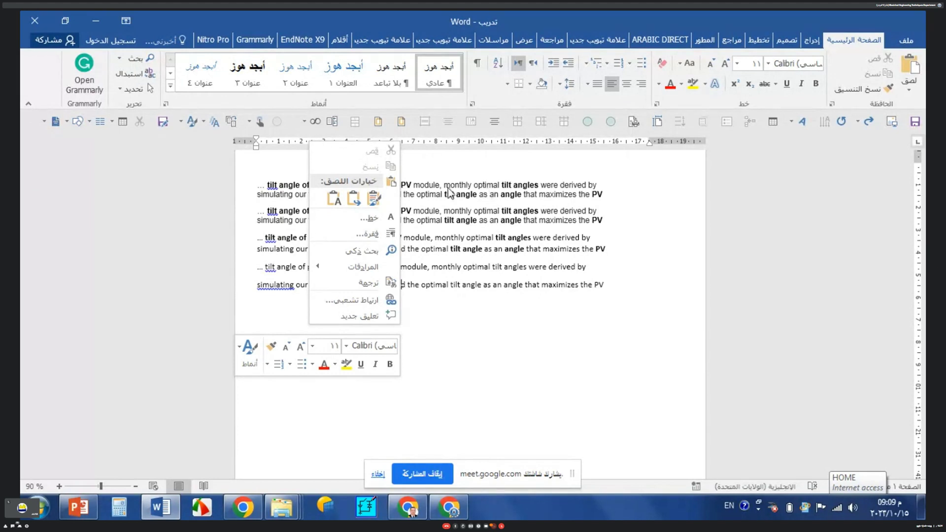
Paste another snippet copy at the page end with Keep Source Formatting, preserving bold keywords
click(377, 197)
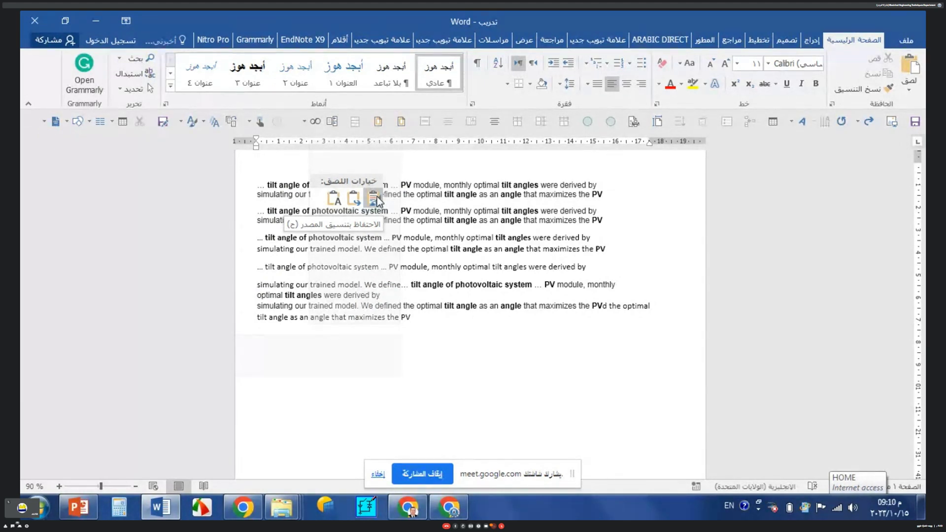
right_click(354, 220)
key(Escape)
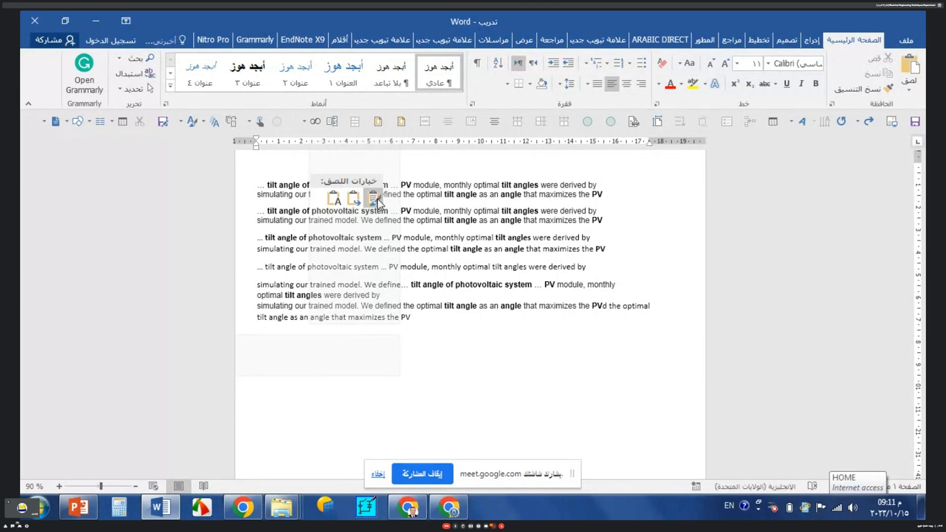
Reduce the newly pasted snippet to plain text with Keep Text Only
click(335, 199)
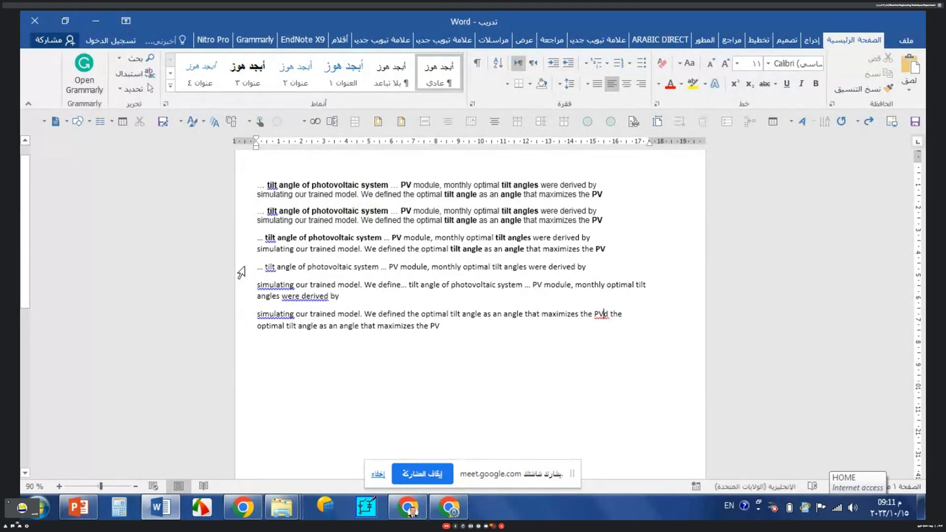
right_click(405, 340)
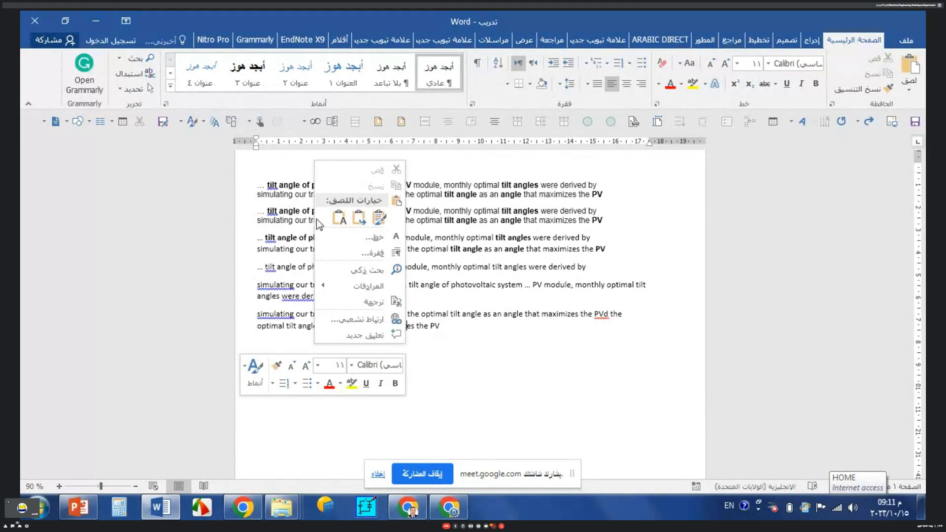
click(452, 345)
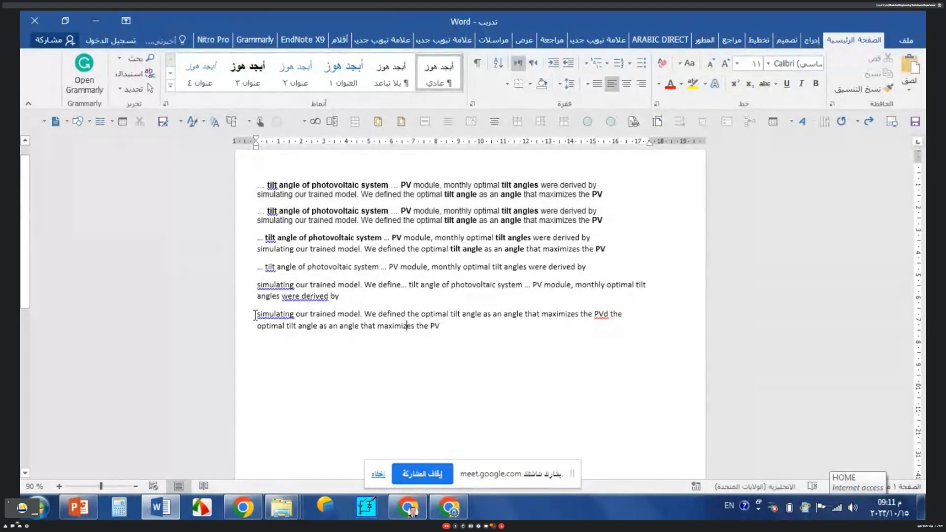
right_click(299, 345)
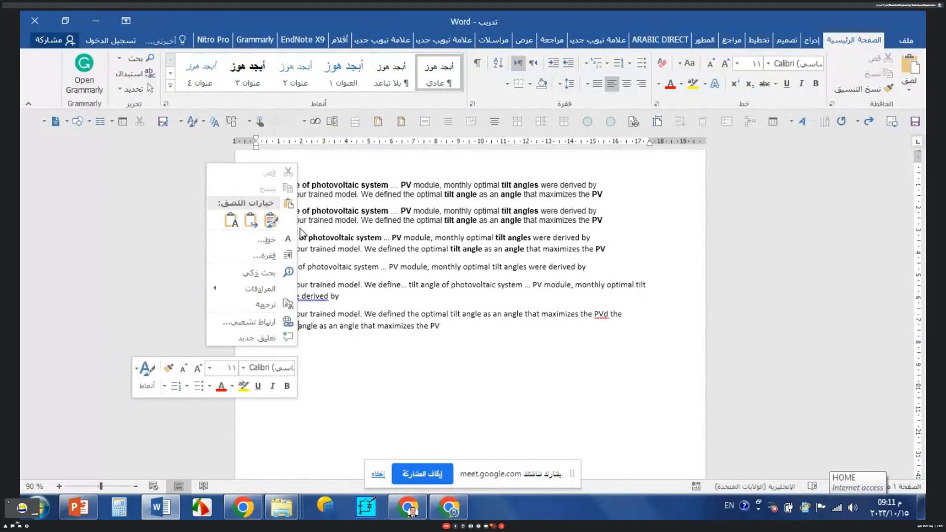
click(402, 246)
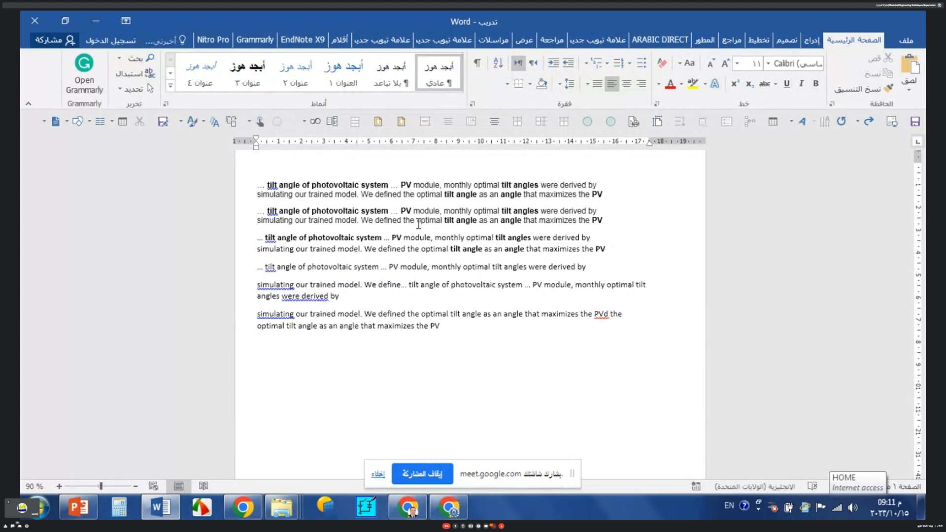
click(812, 42)
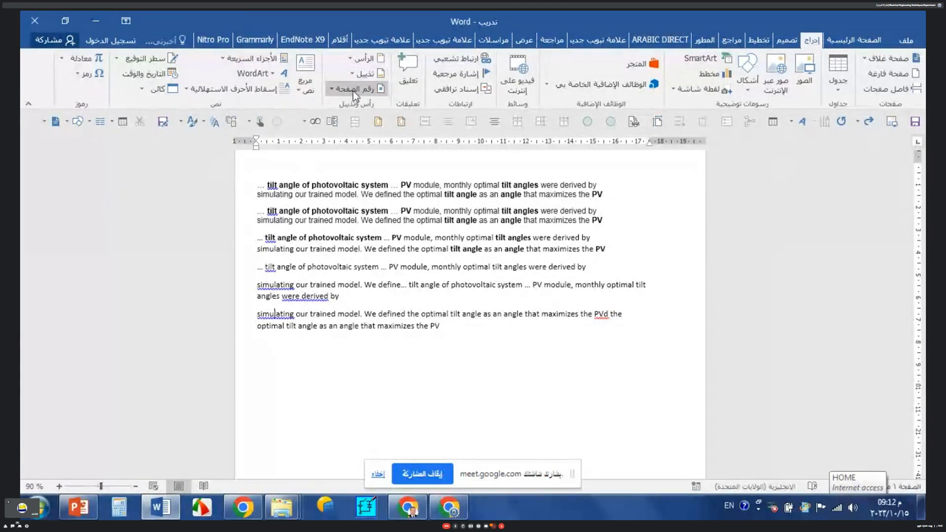
click(80, 79)
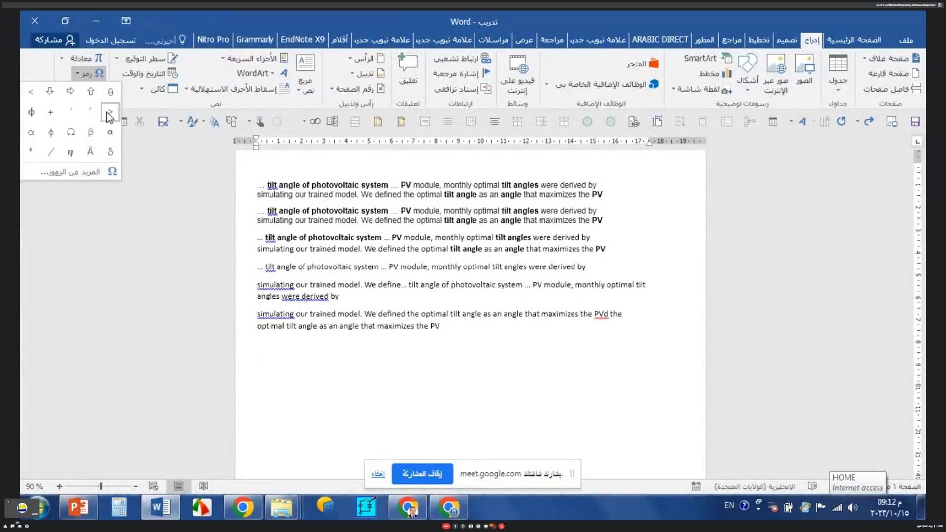
click(71, 134)
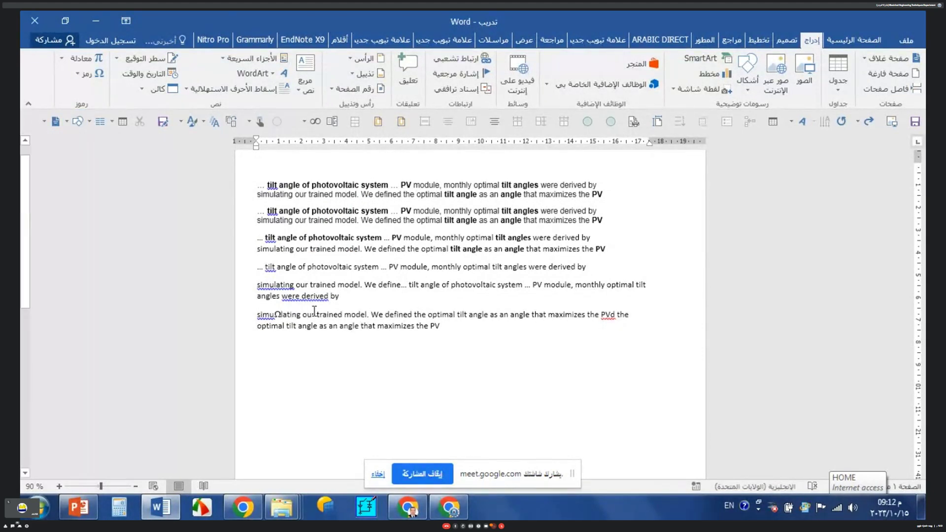
click(80, 75)
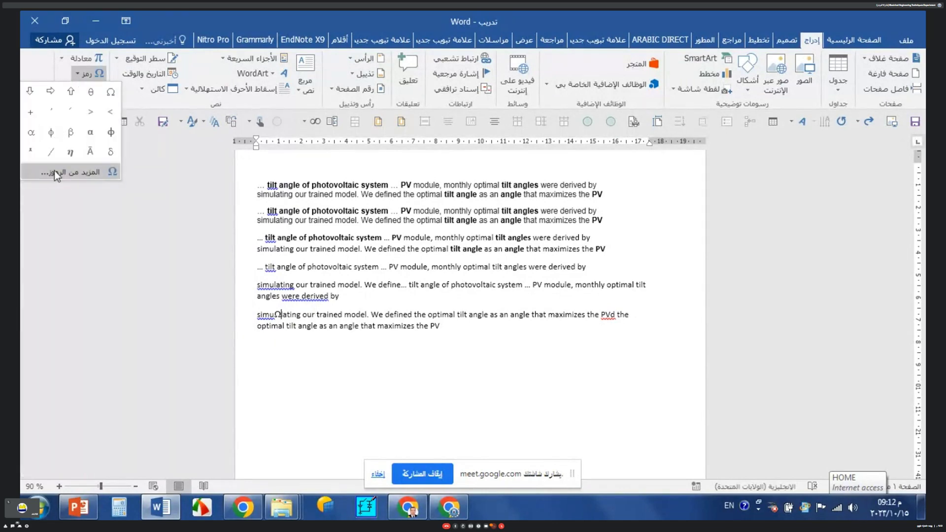
key(Escape)
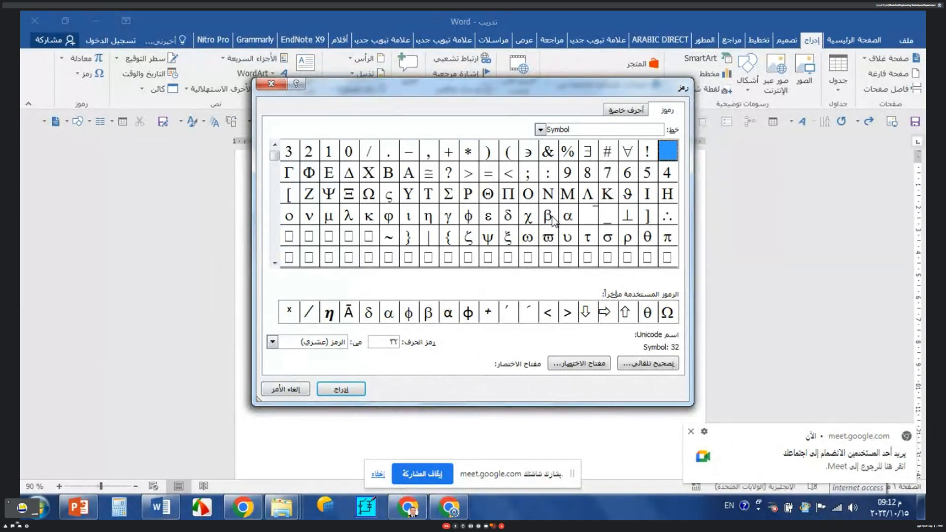
click(568, 221)
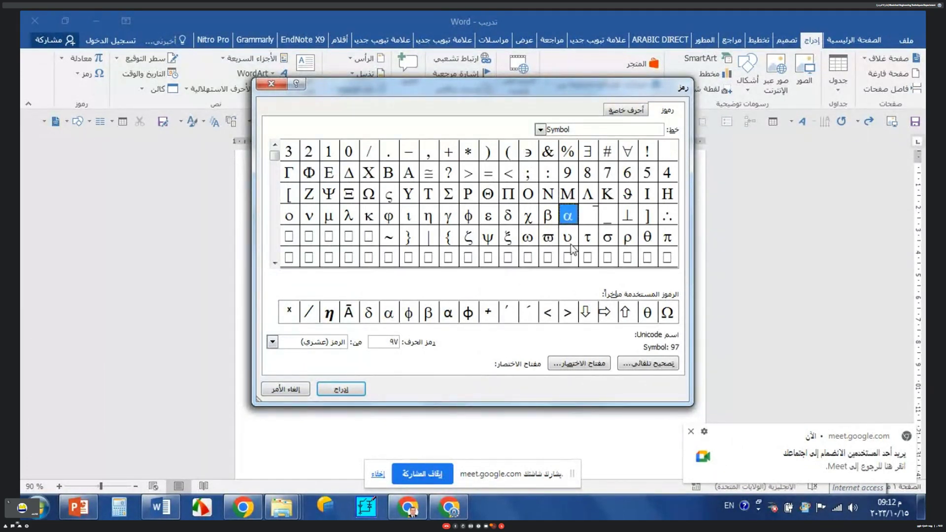
click(365, 391)
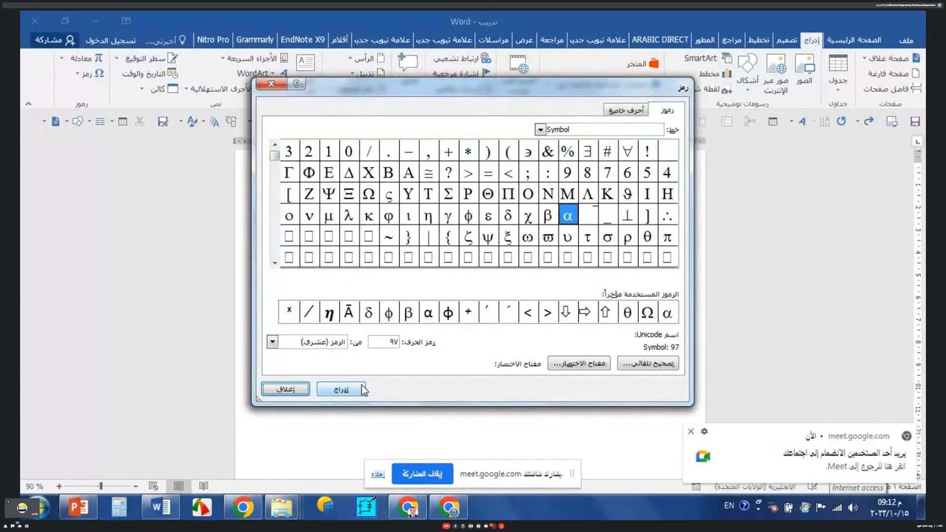
click(301, 388)
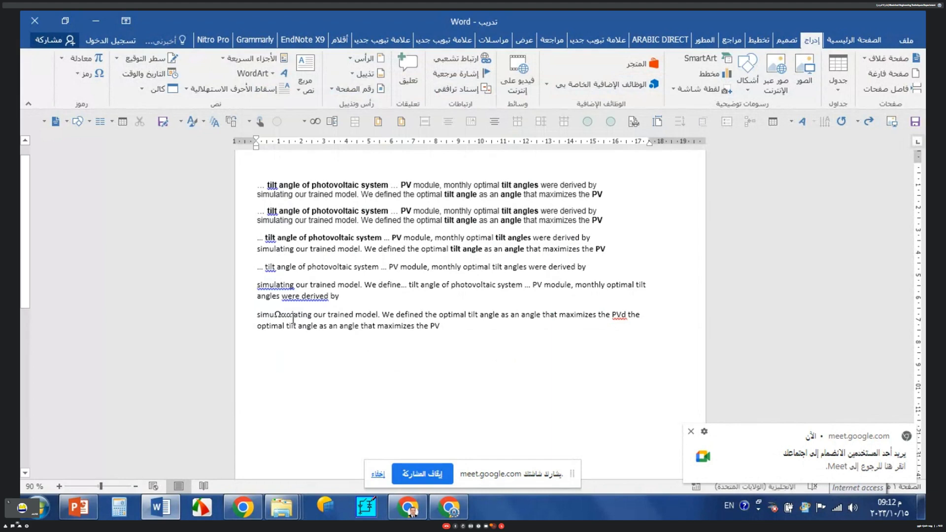
drag(292, 316, 275, 315)
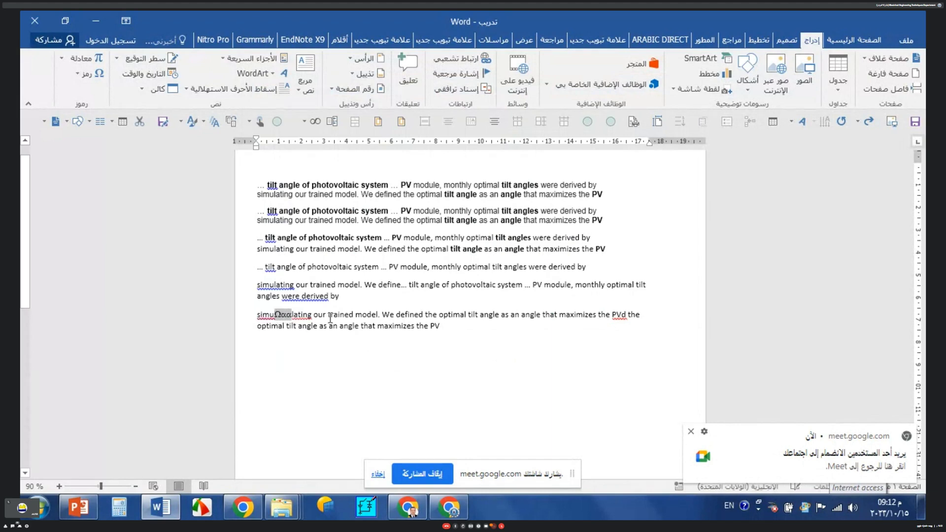
key(BackSpace)
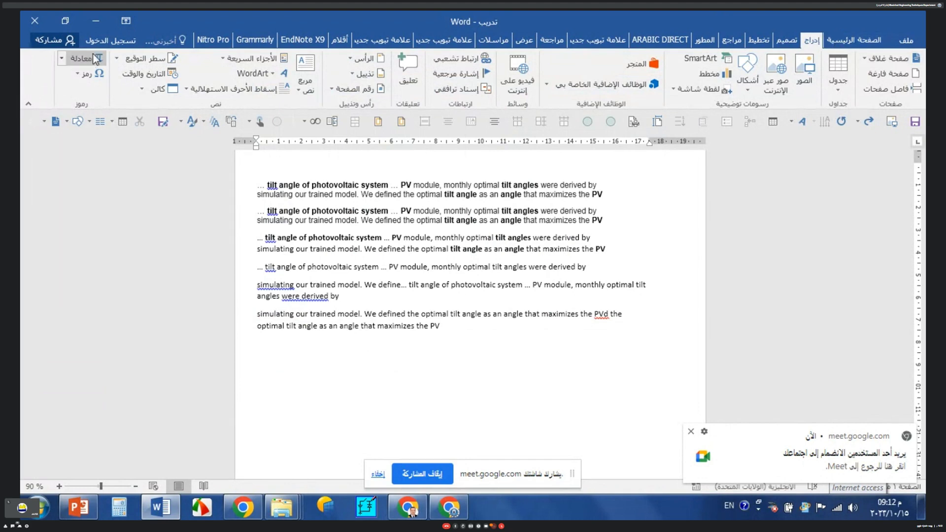
In More Symbols, try the fonts 29LT Bukra Light, AbdoMaster-Medium, then AdvertisingMedium
click(78, 73)
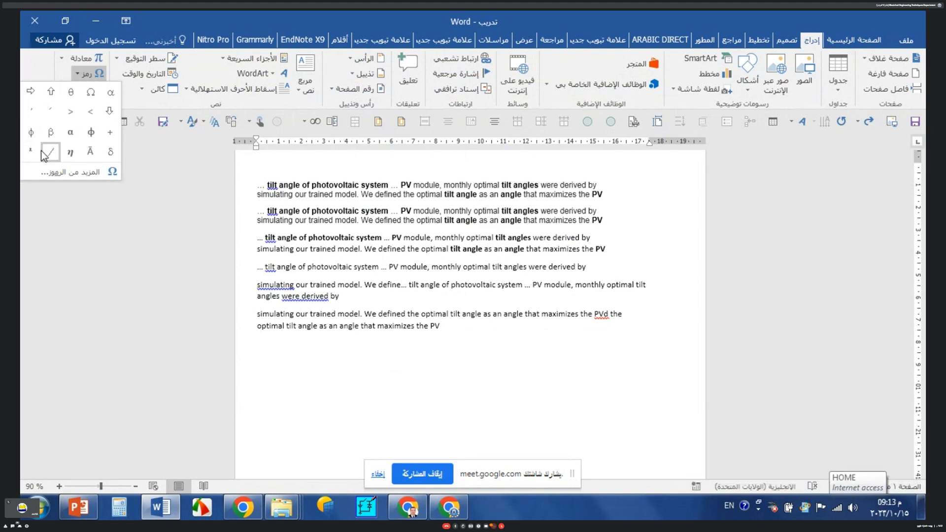
click(55, 175)
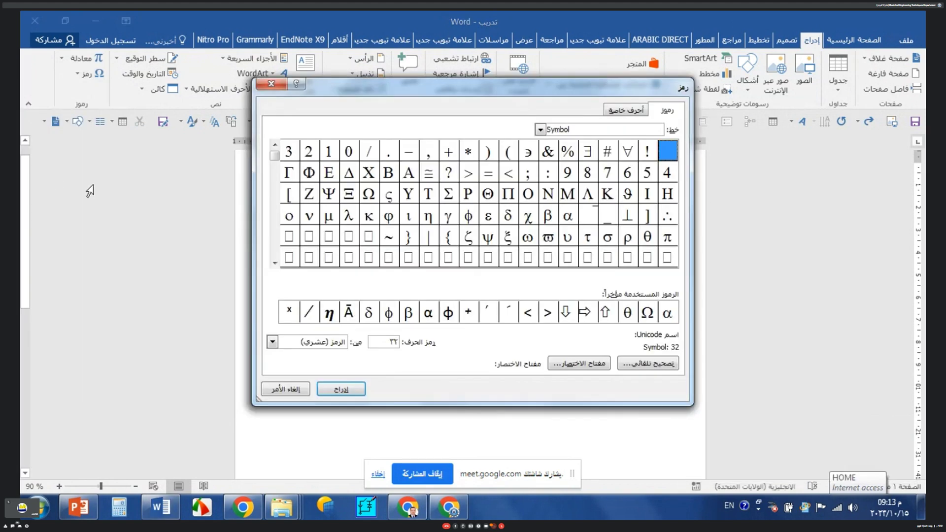
click(541, 129)
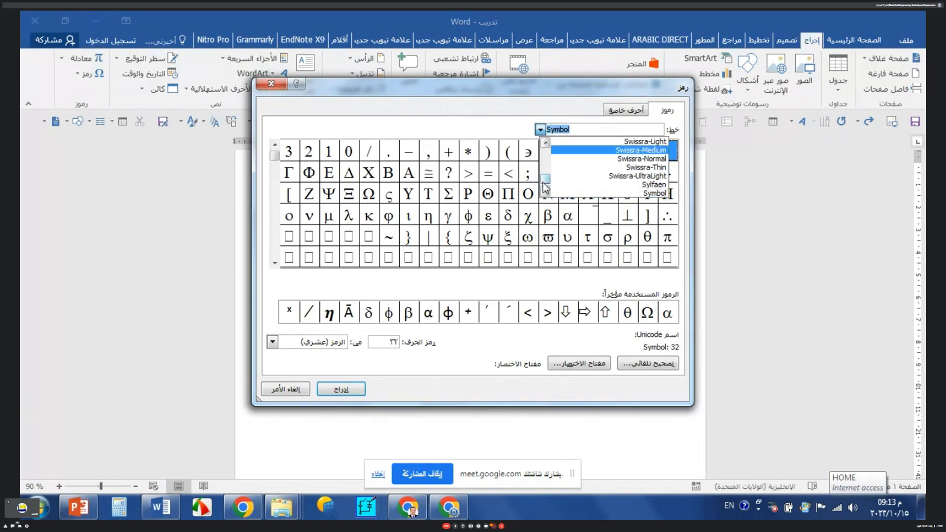
drag(545, 187, 545, 152)
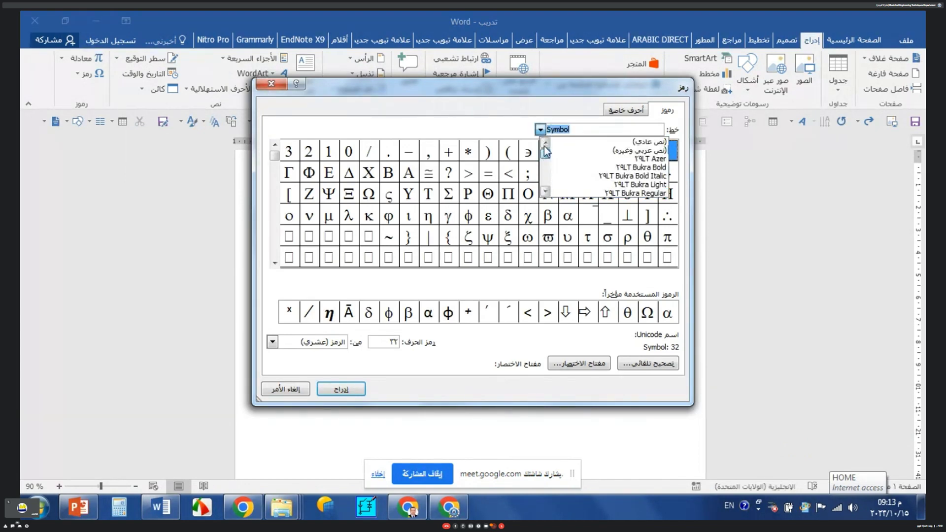
click(581, 186)
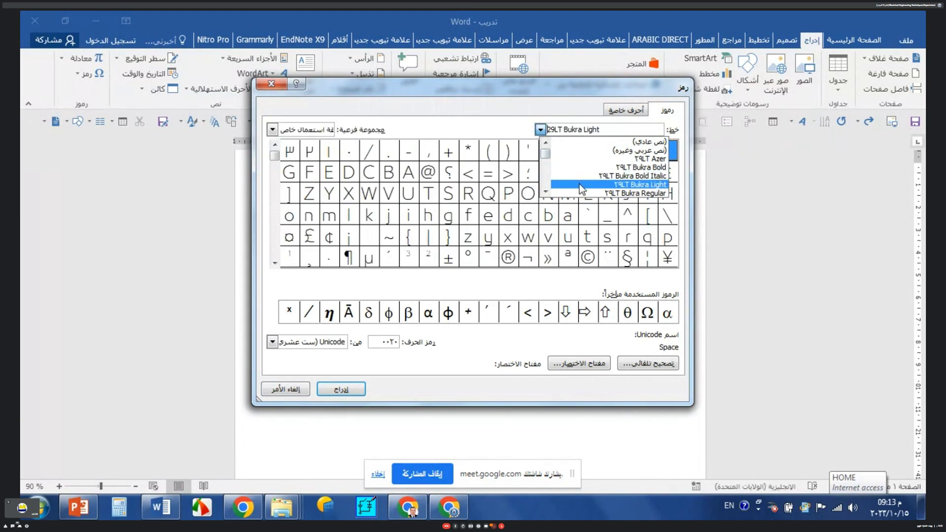
click(582, 185)
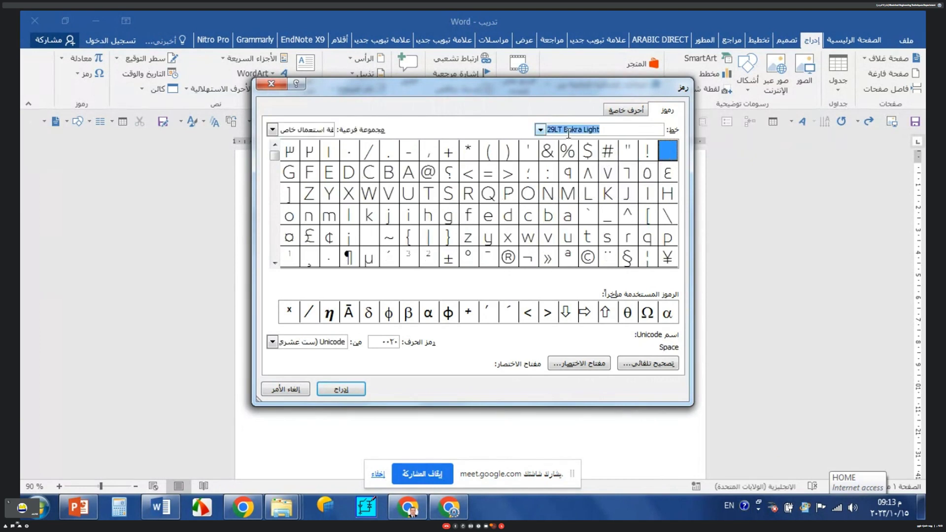
click(540, 130)
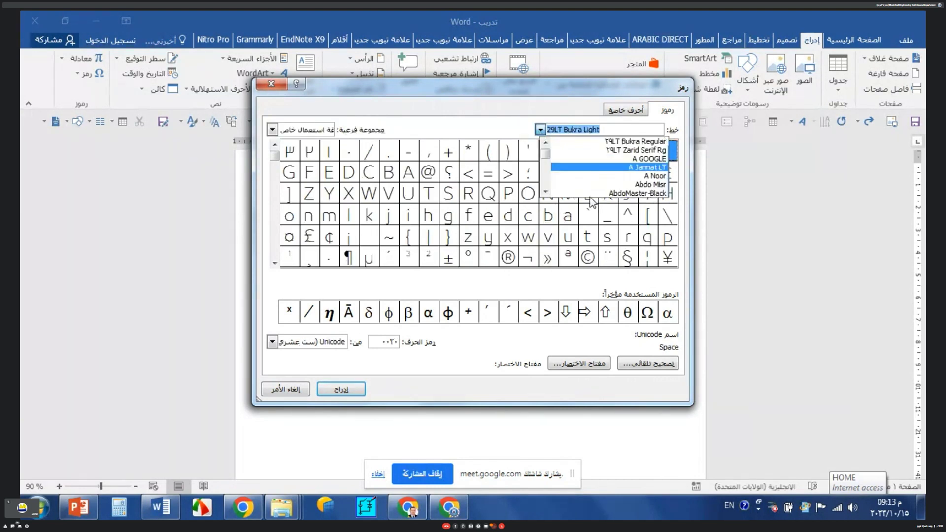
scroll(591, 192, down, 2)
click(589, 185)
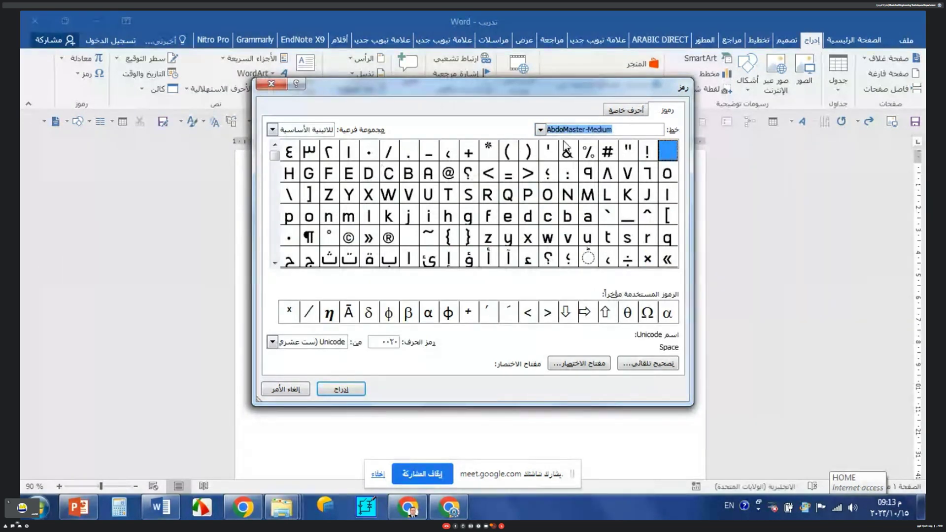
click(541, 130)
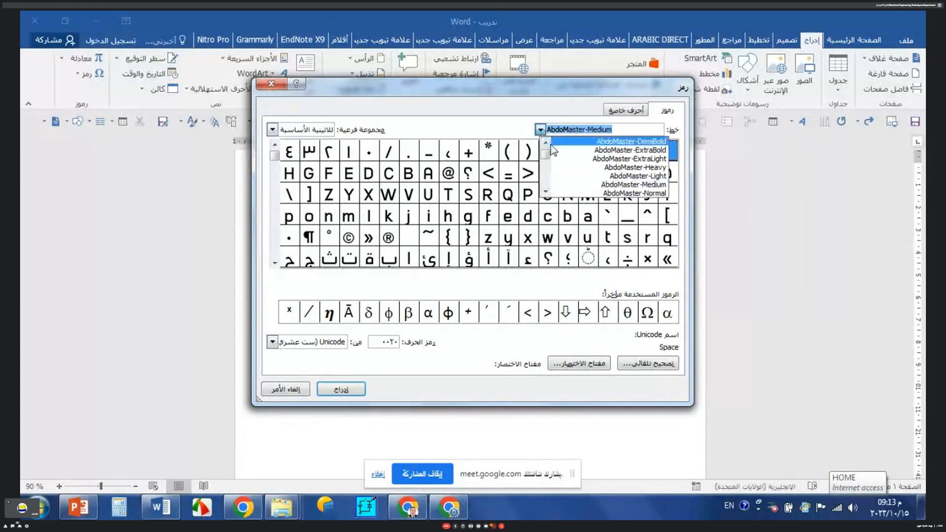
scroll(554, 150, down, 3)
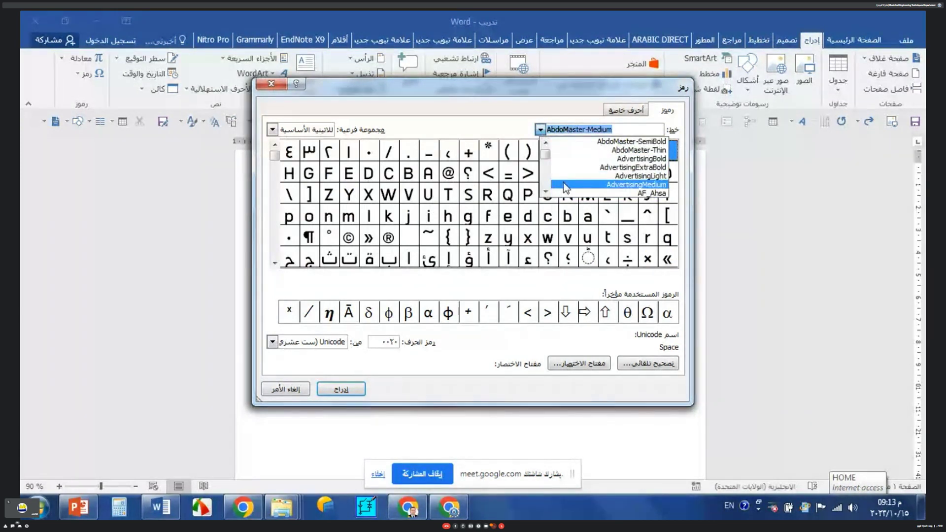
click(565, 185)
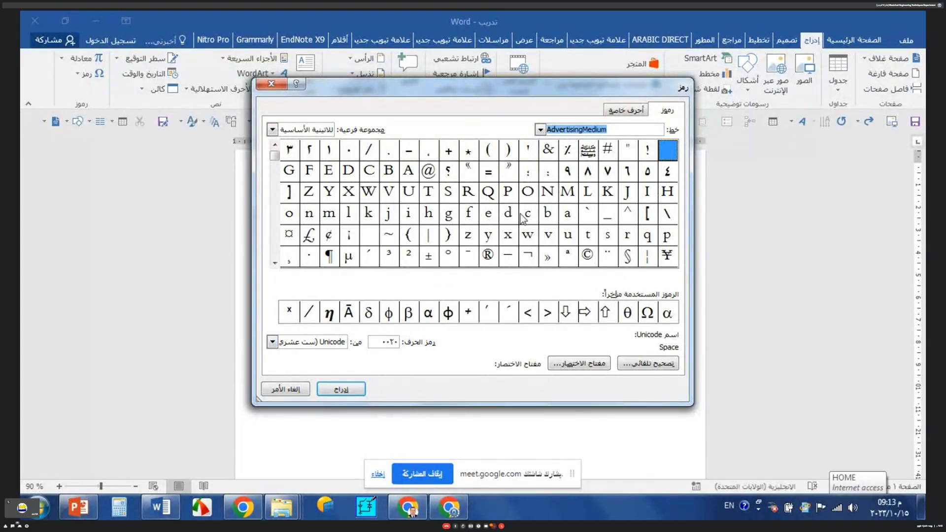
Insert the AdvertisingMedium @ (Commercial At) into 'simulating', making it 'simu@lating'
click(542, 130)
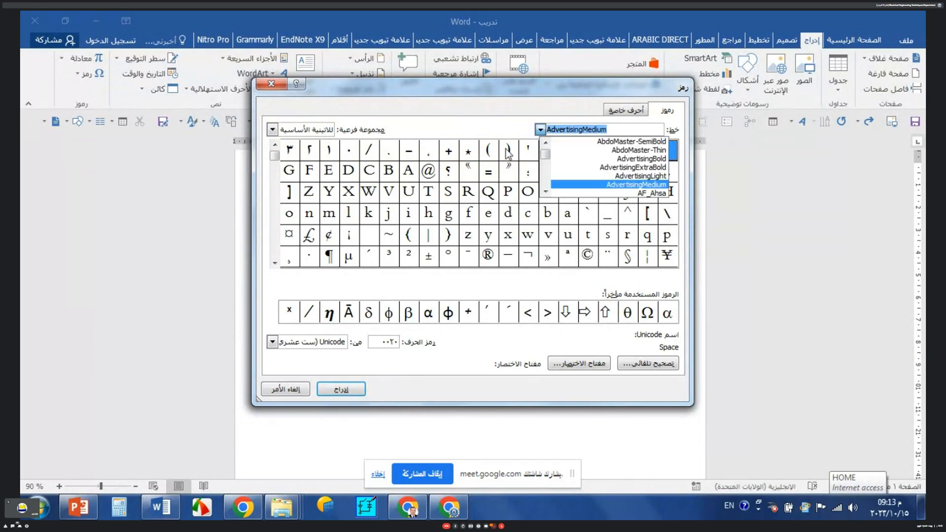
click(433, 178)
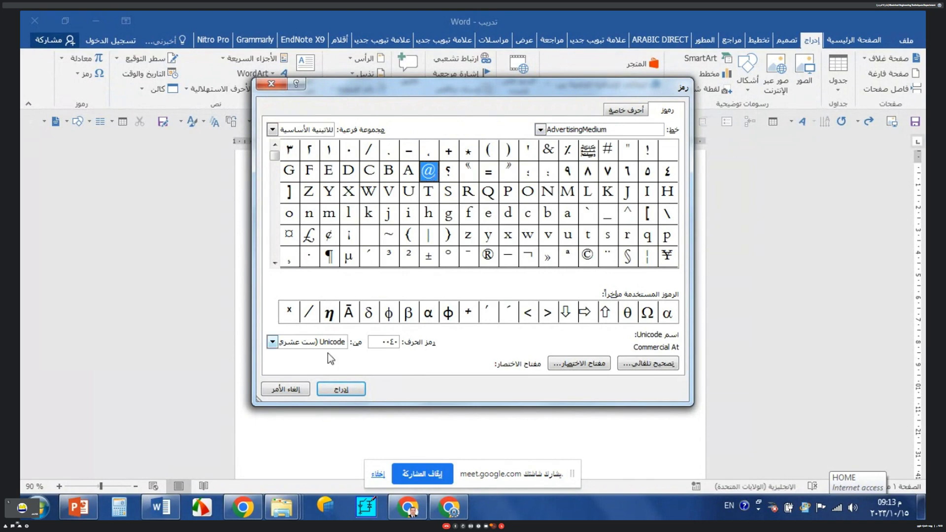
click(341, 389)
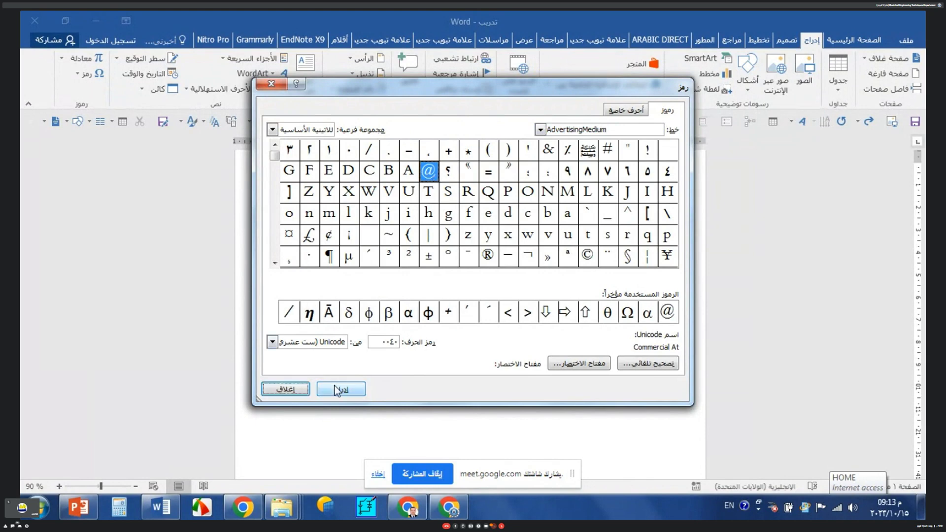
click(278, 84)
click(78, 77)
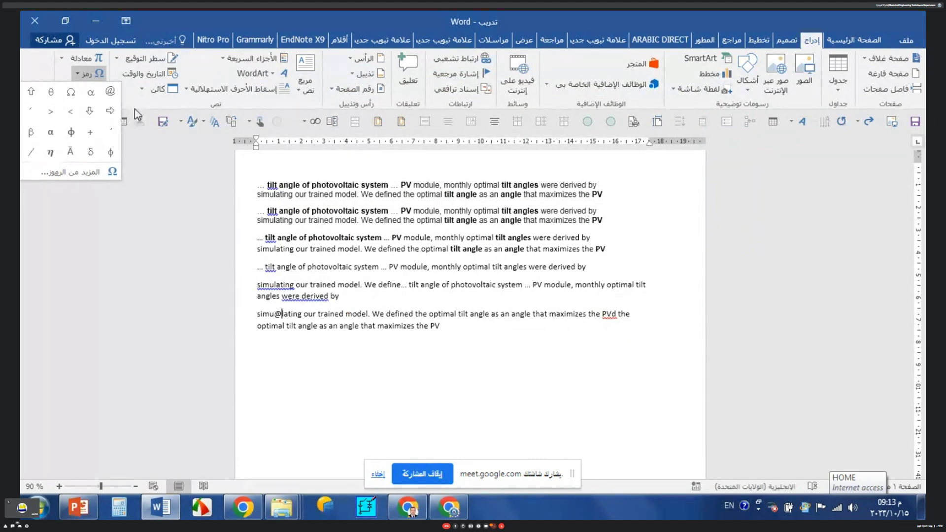
Insert a Castellar µ micro sign after the @, giving 'simu@µlating'
click(79, 75)
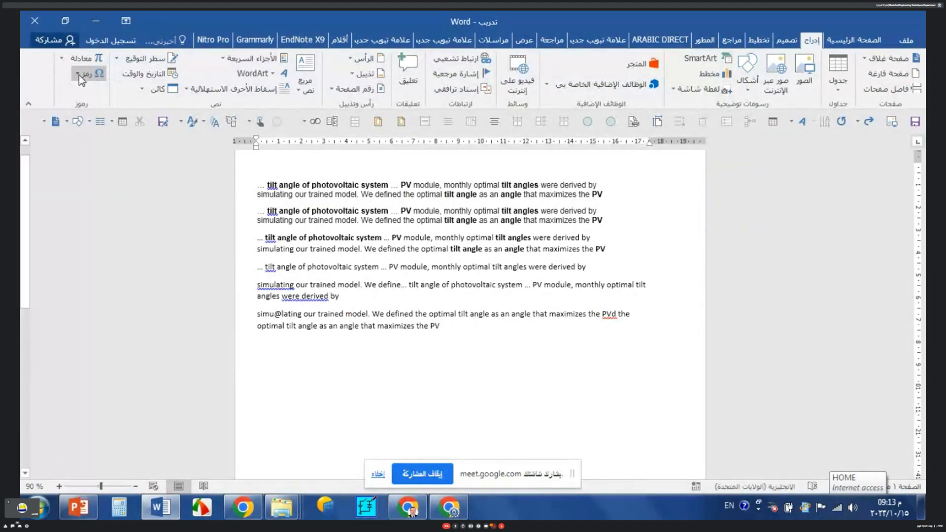
click(78, 77)
click(82, 172)
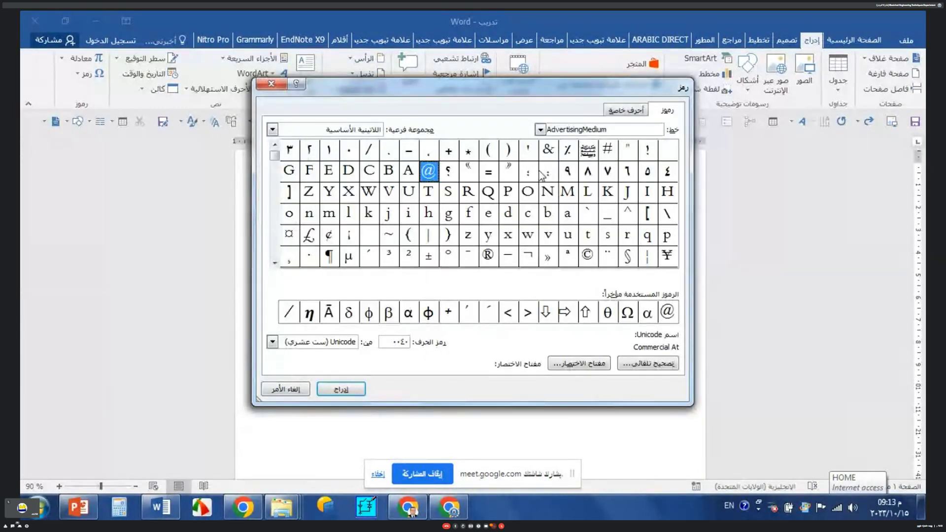
click(540, 130)
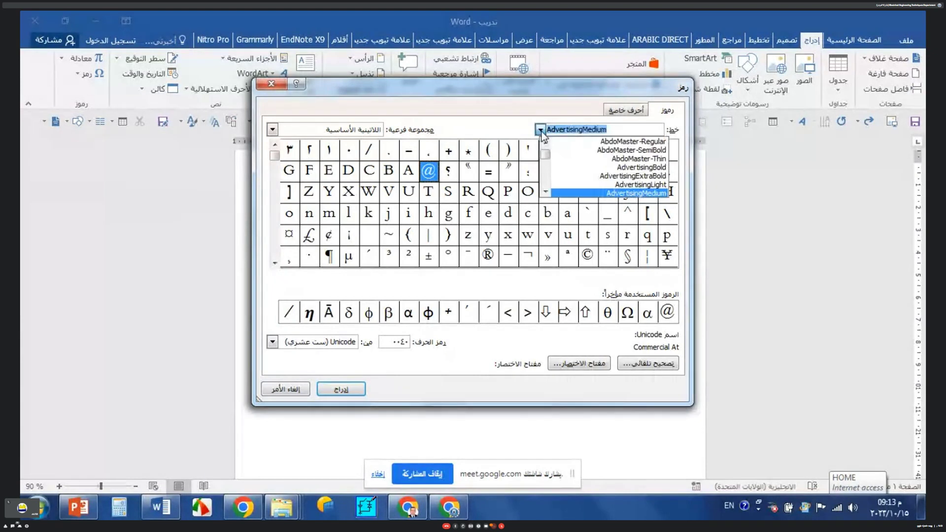
drag(546, 152, 548, 168)
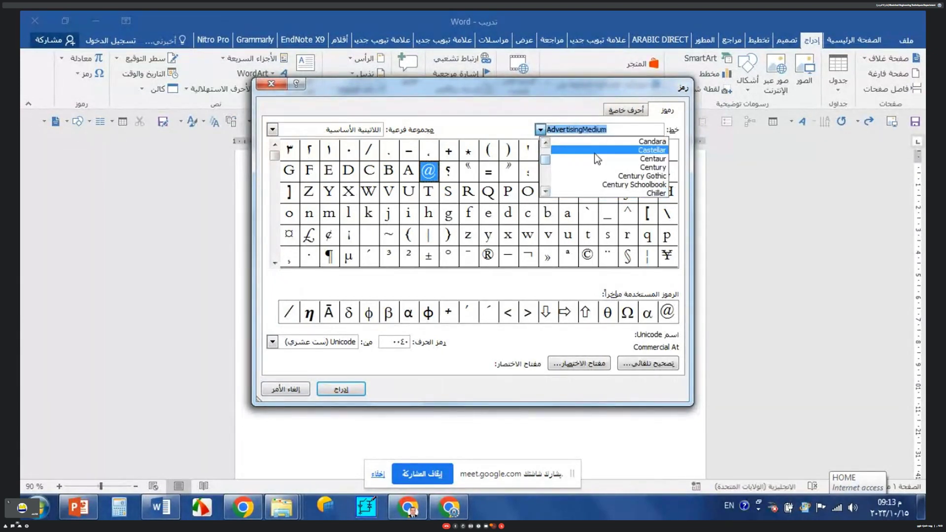
click(560, 150)
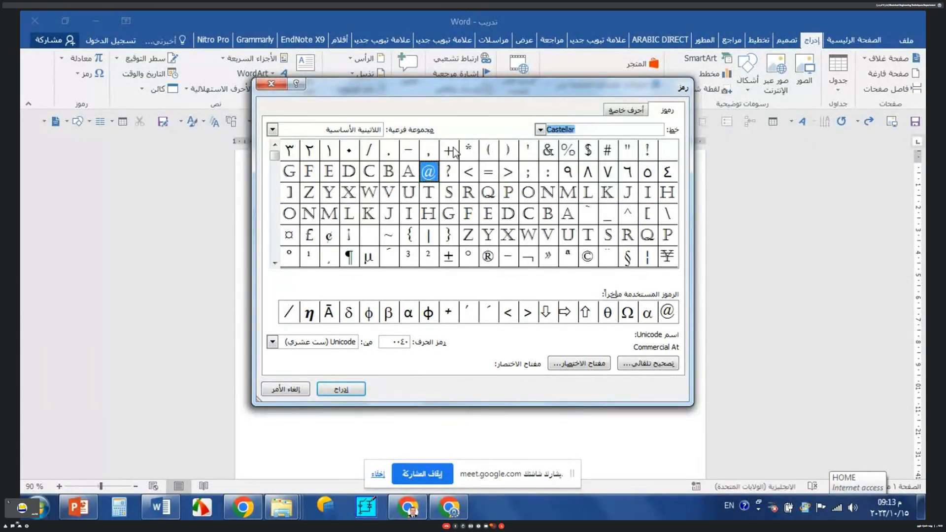
click(371, 257)
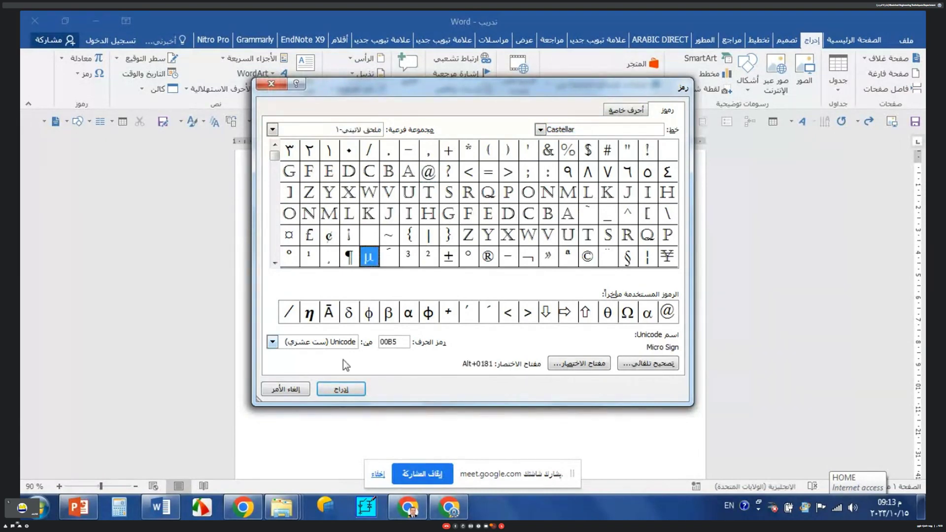
click(342, 390)
click(271, 85)
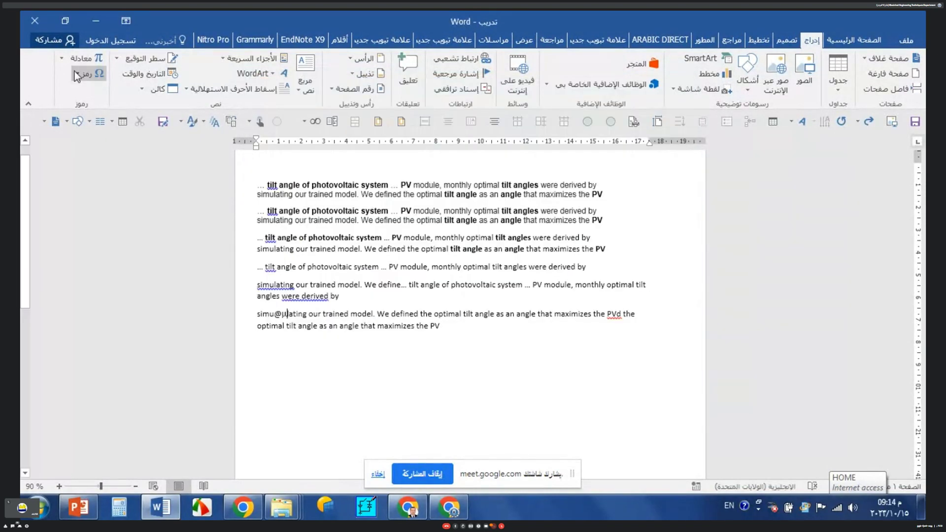
click(76, 74)
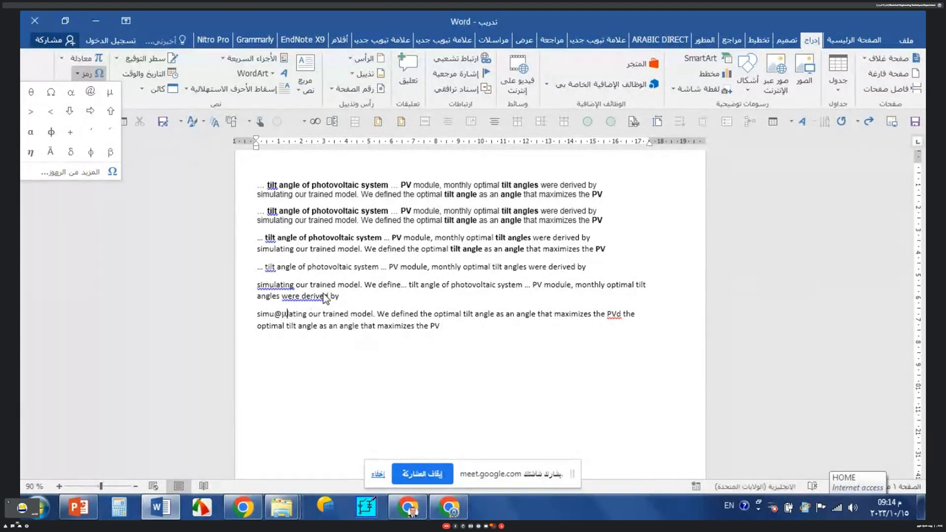
Add RYYRE and a down-arrow symbol after 'derived by', then select that cluttered line
click(339, 296)
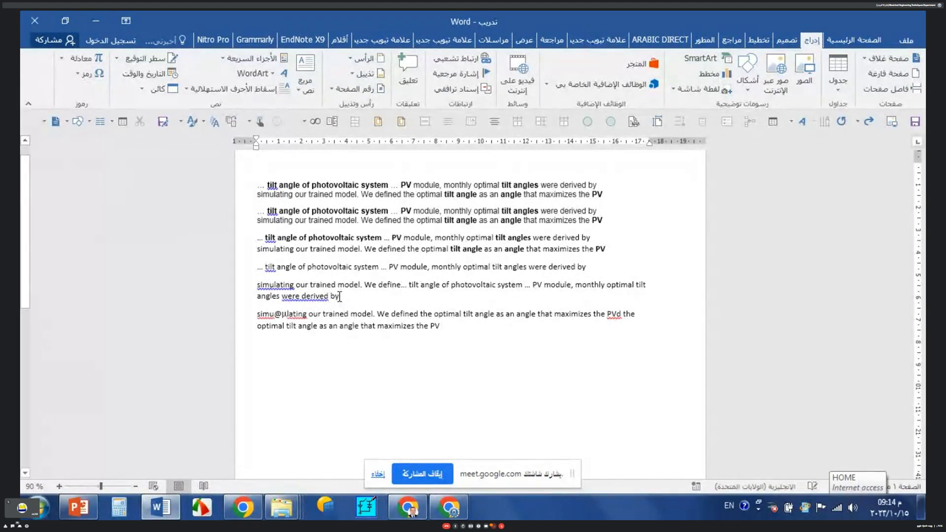
click(73, 77)
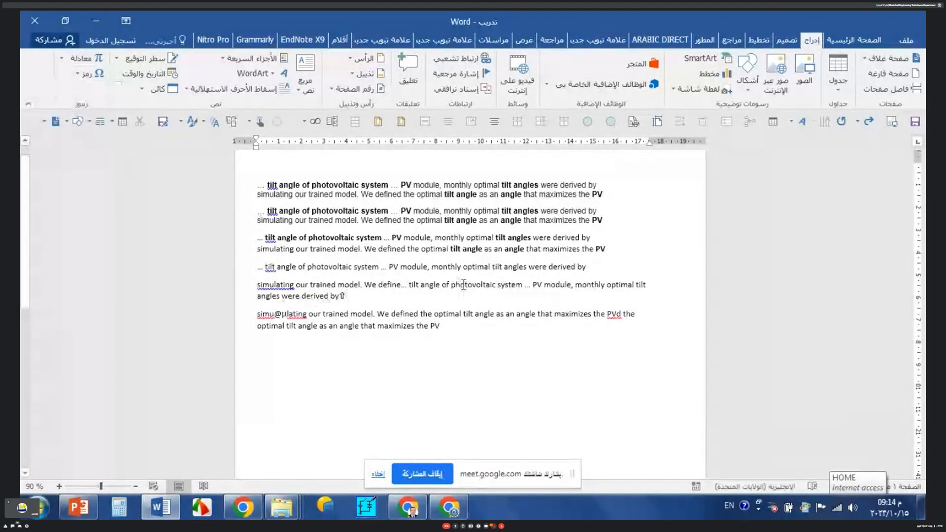
text(R)
text(YYRE)
click(78, 71)
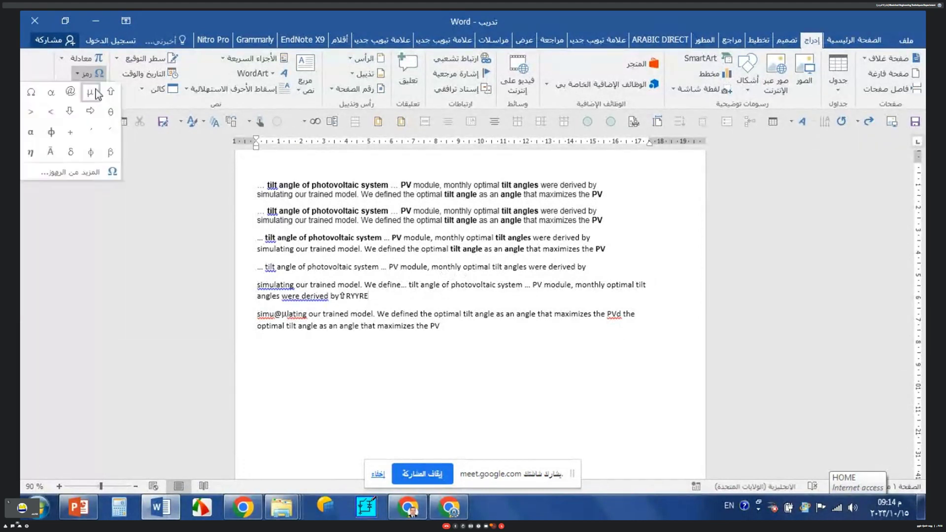
click(74, 113)
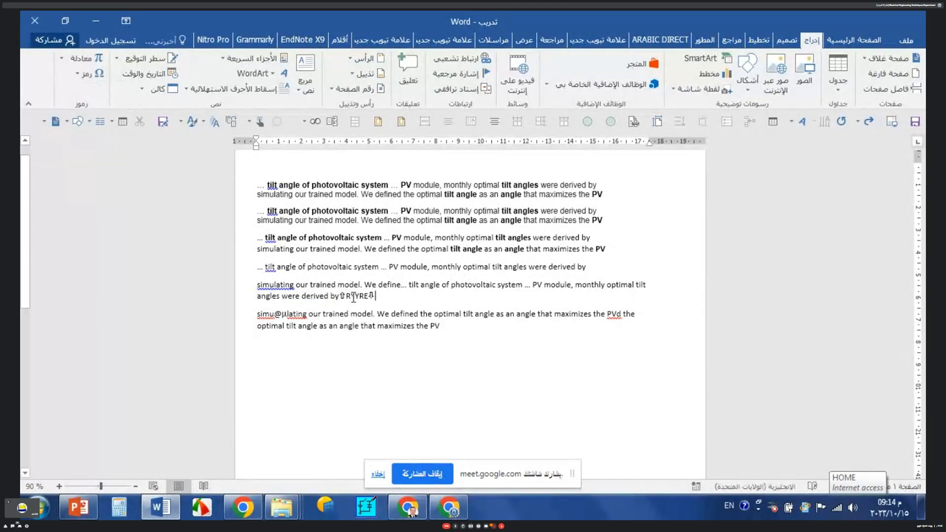
drag(388, 296, 256, 297)
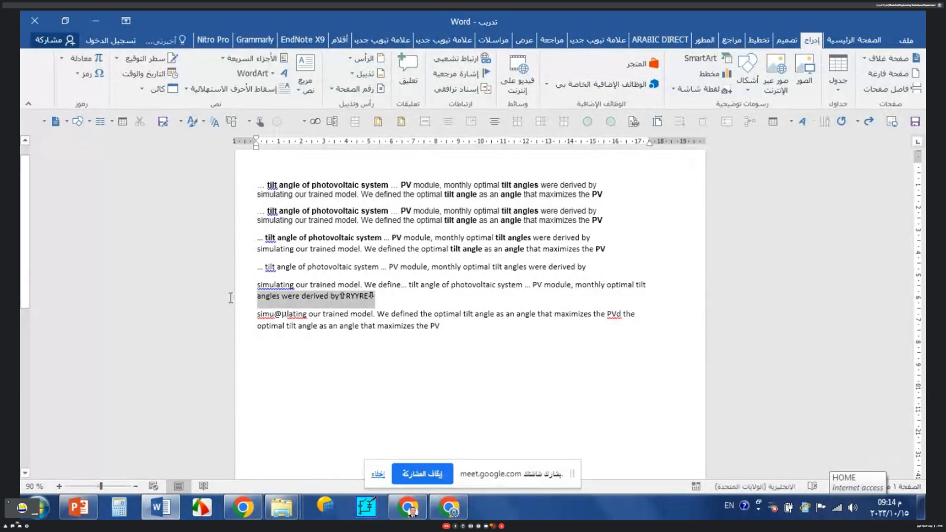
Delete the cluttered symbol line and grow the last paragraph's font to 18 pt
key(BackSpace)
double_click(234, 306)
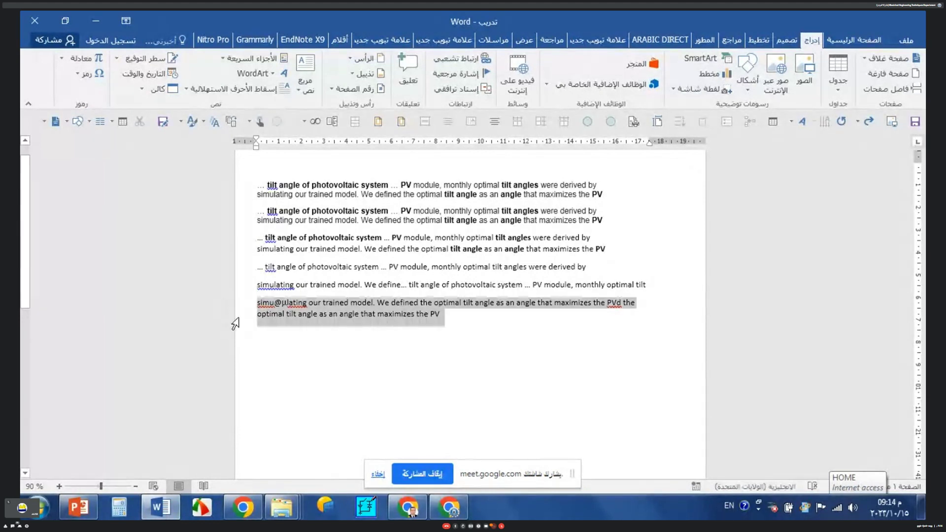
click(877, 36)
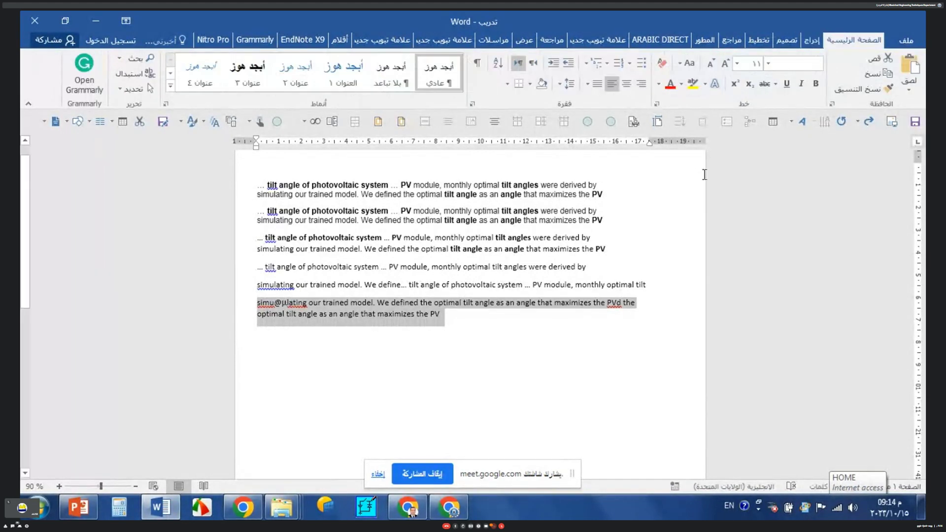
click(726, 63)
click(726, 63)
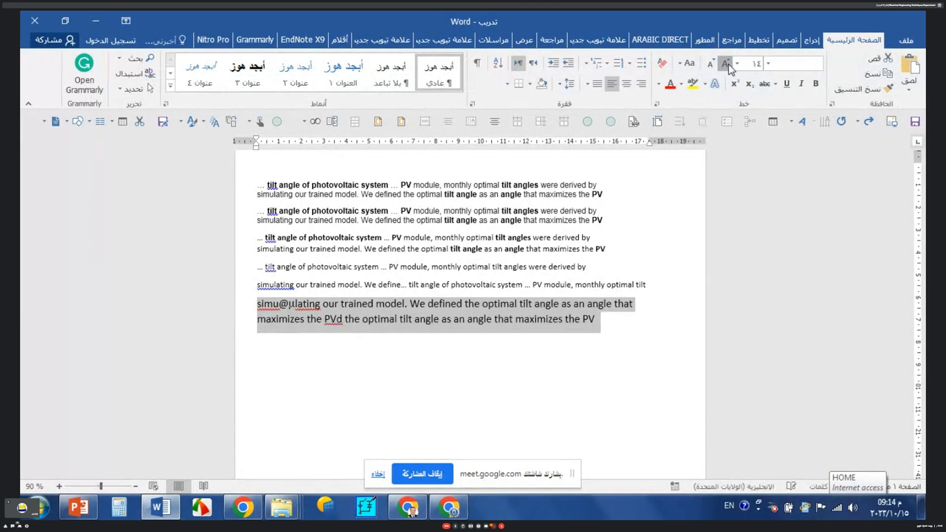
click(727, 63)
click(726, 63)
Delete the word 'simu@µlating' and switch to the Google Meet window
drag(343, 307, 258, 307)
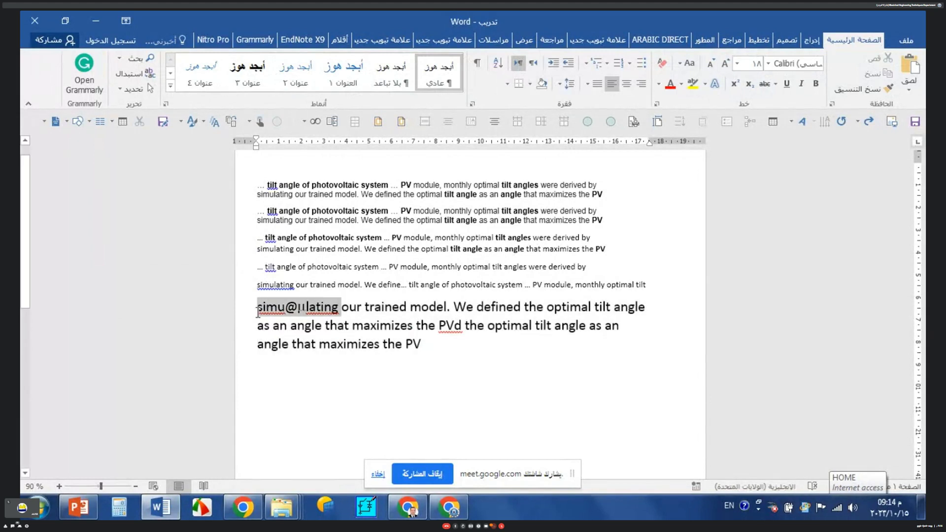
key(Delete)
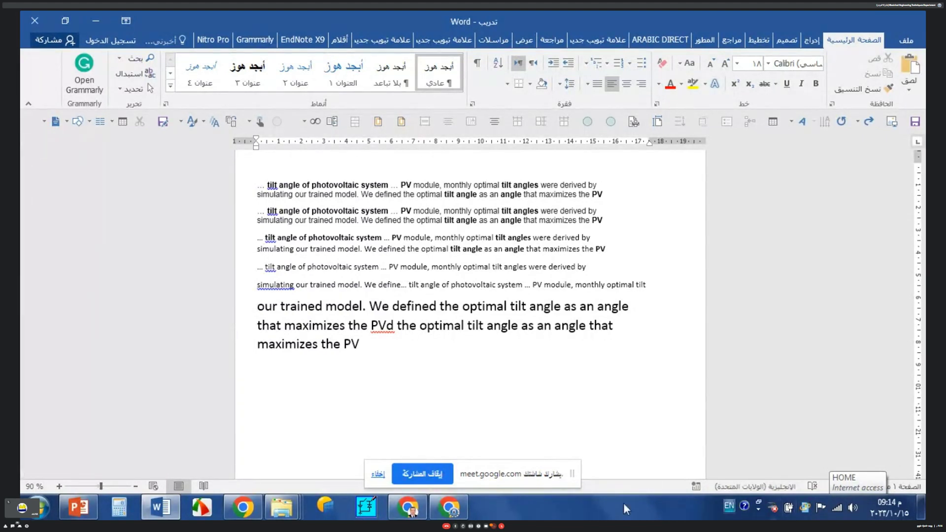
click(456, 510)
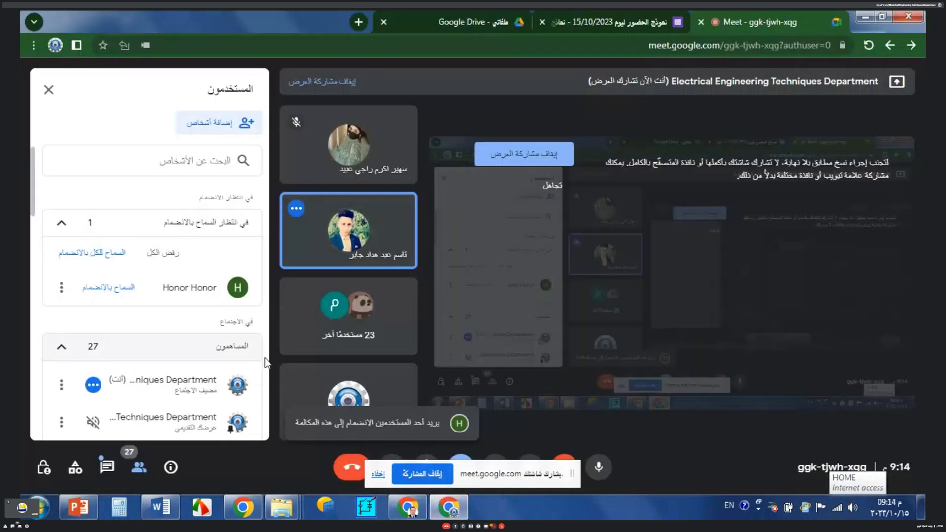
Admit the waiting participant to the Meet call, bringing it to 28 people, and return to Word
click(75, 260)
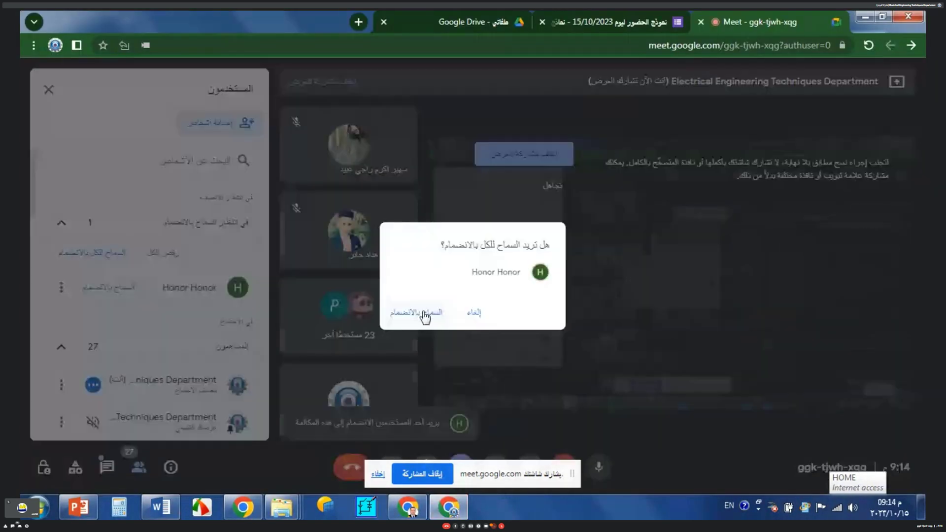
click(411, 313)
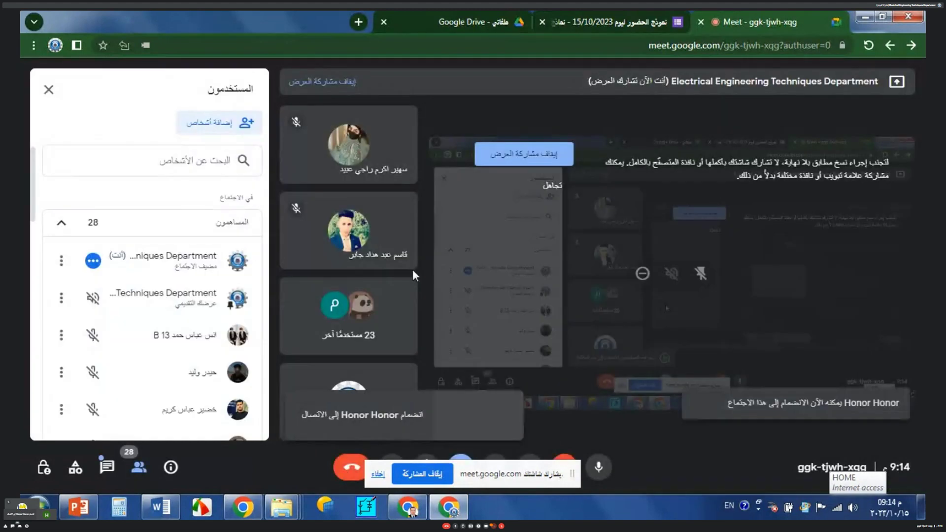
click(178, 510)
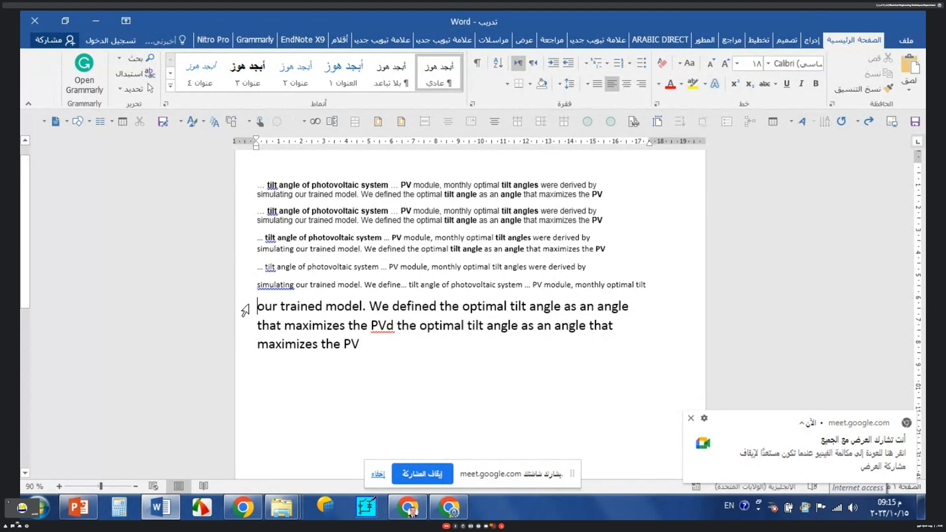
Capitalize the large paragraph's first word so it starts 'Our trained model'
double_click(245, 310)
click(687, 64)
click(686, 65)
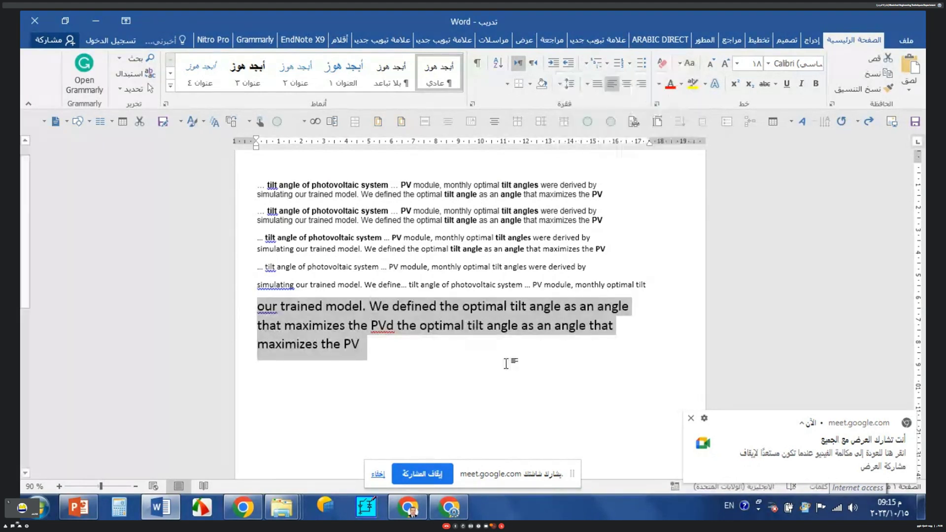
click(343, 335)
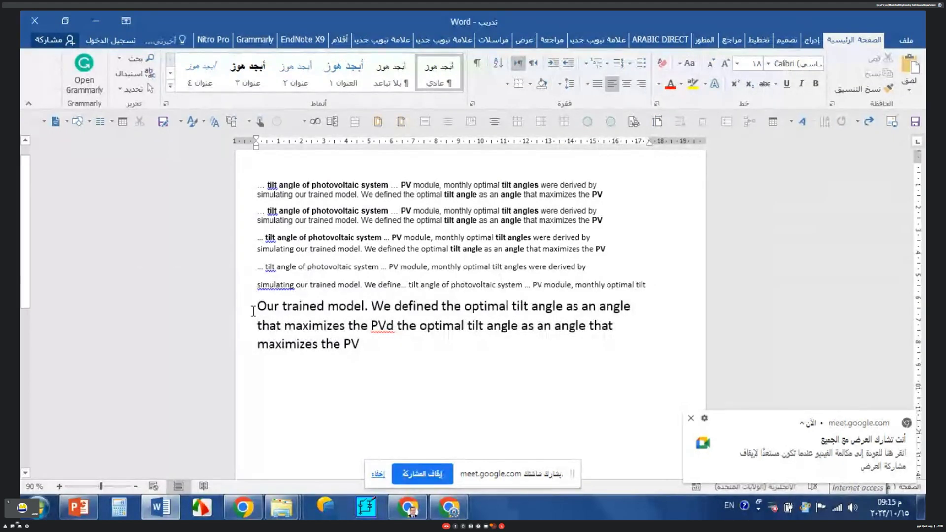
drag(250, 308, 243, 343)
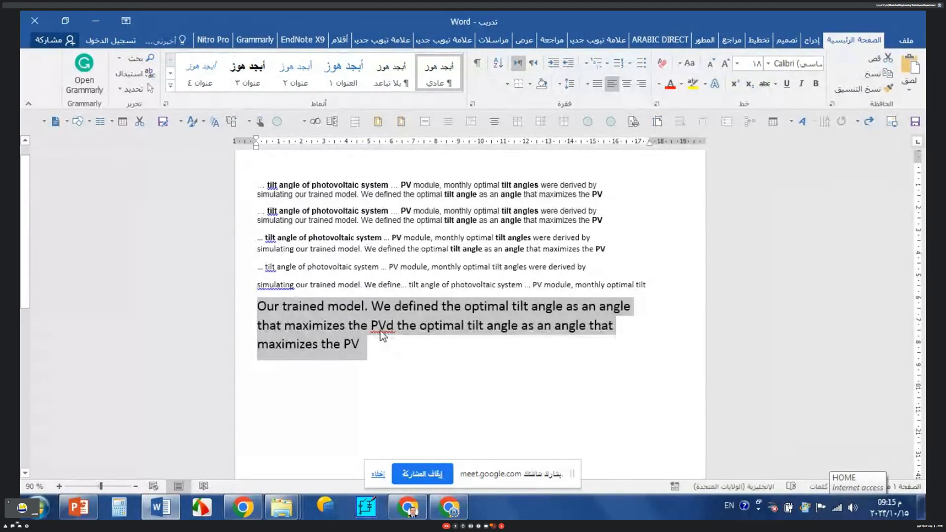
Capitalize 'maximizes' and the second 'tilt' to 'Maximizes' and 'Tilt'
click(267, 348)
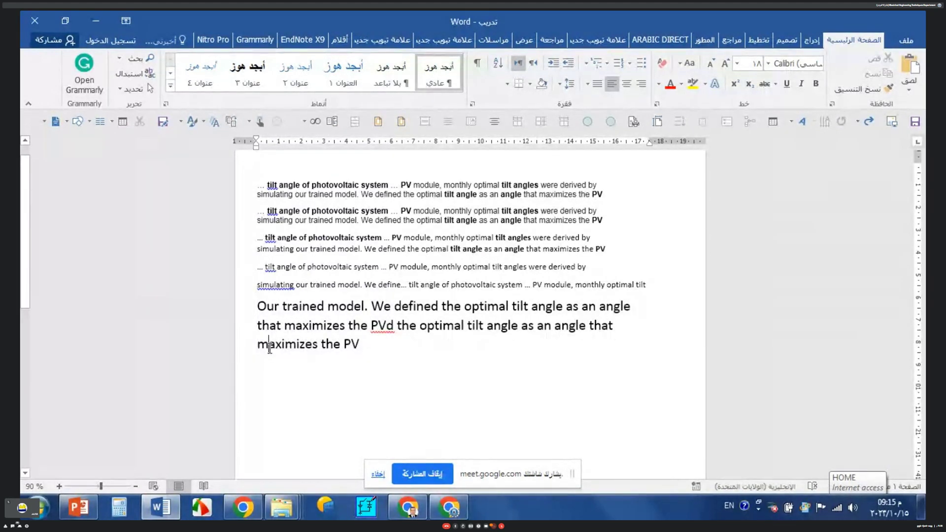
key(BackSpace)
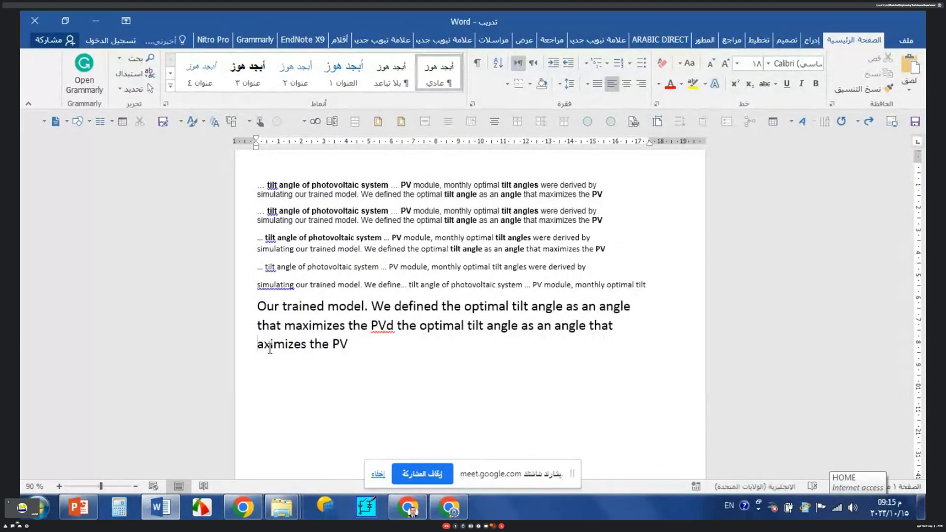
text(M)
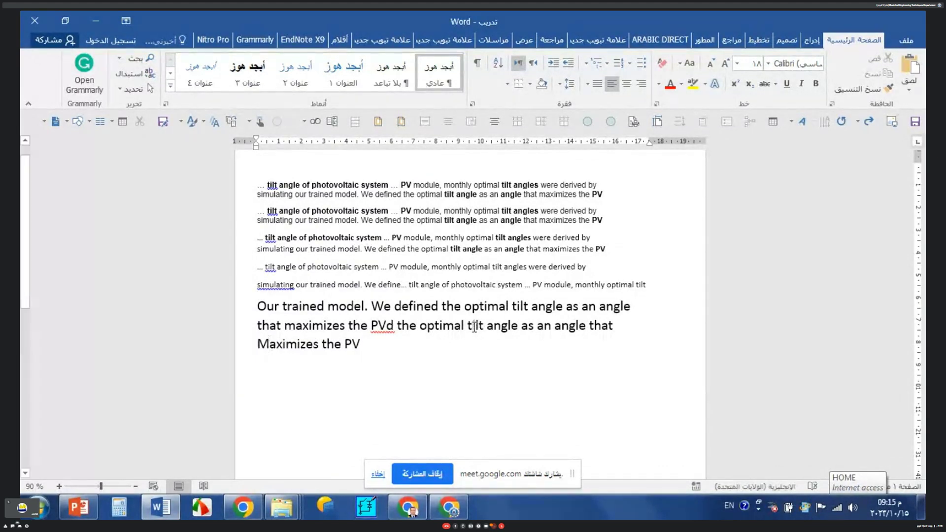
click(474, 326)
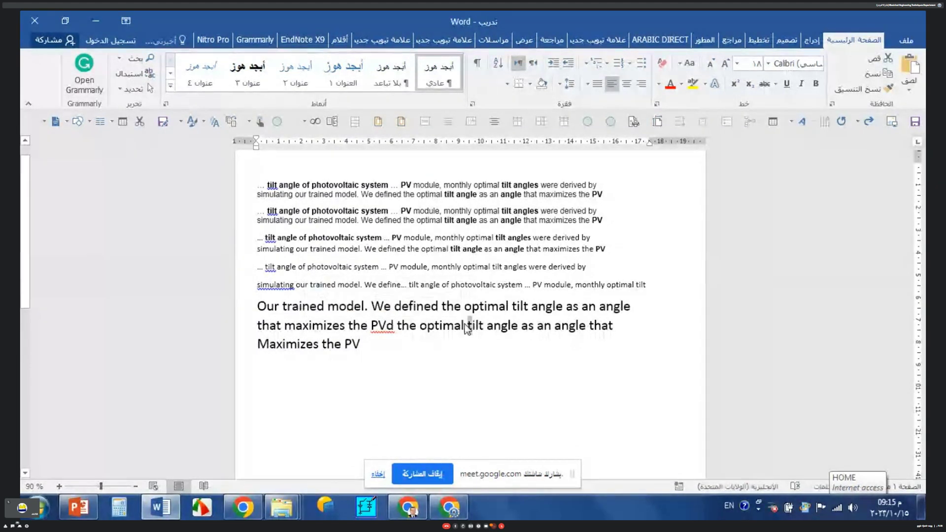
key(BackSpace)
text(T)
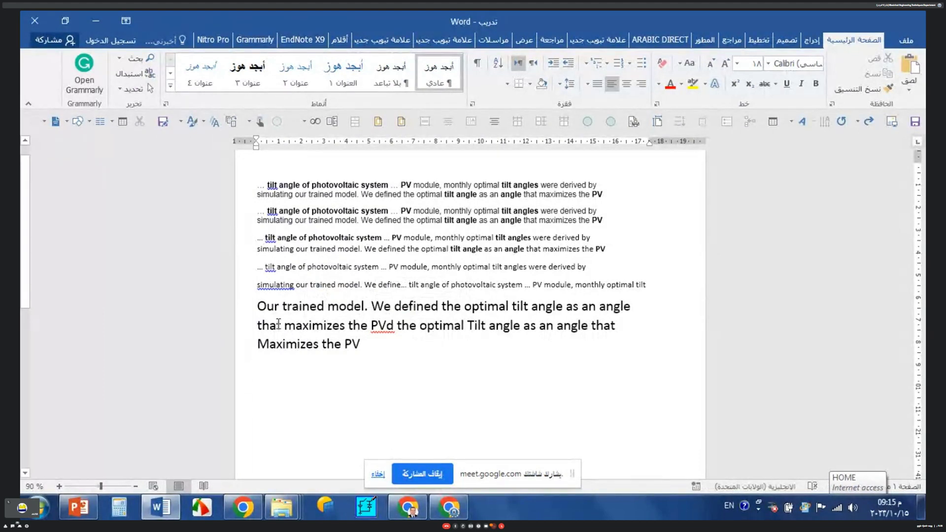
Make the large paragraph lowercase and add a period before the second 'as'
double_click(246, 312)
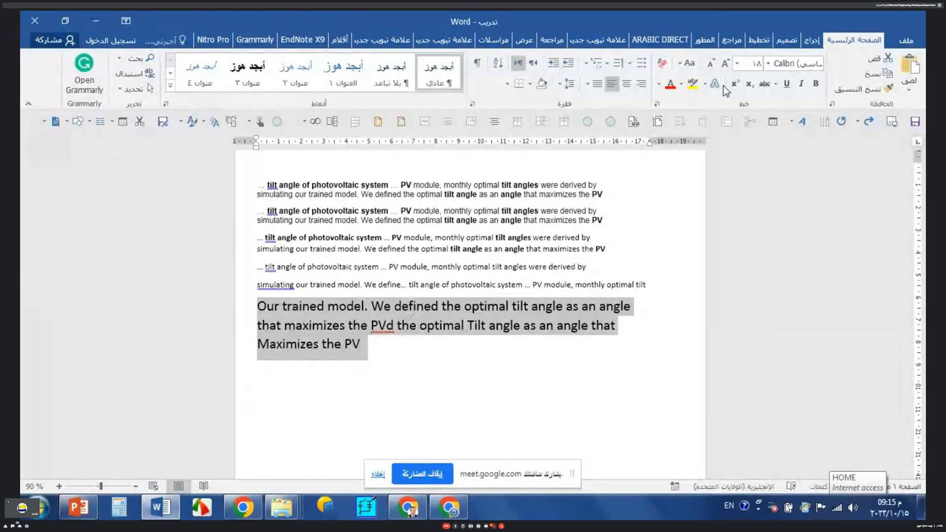
click(682, 63)
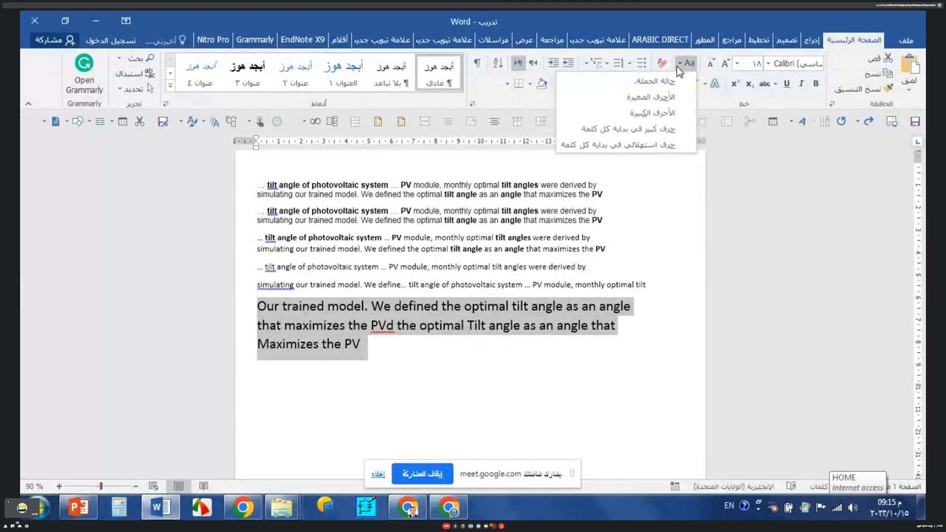
click(670, 103)
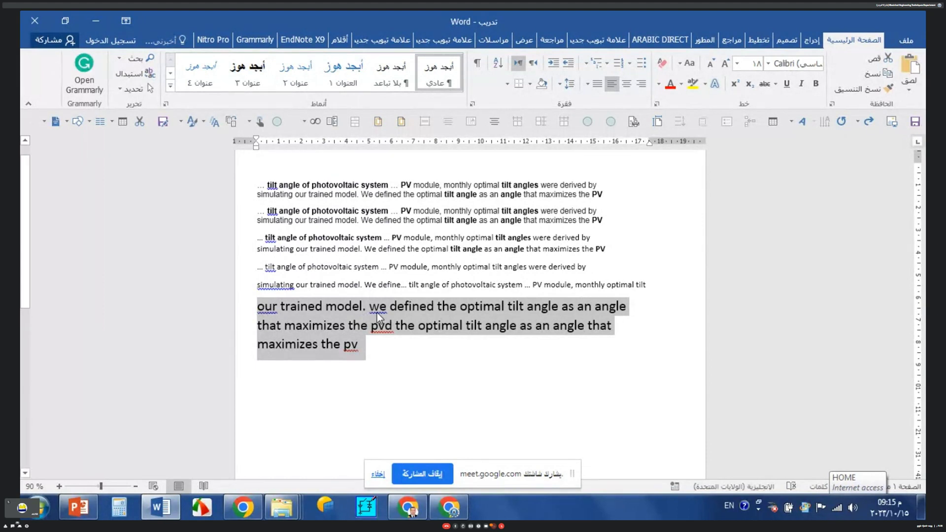
click(521, 328)
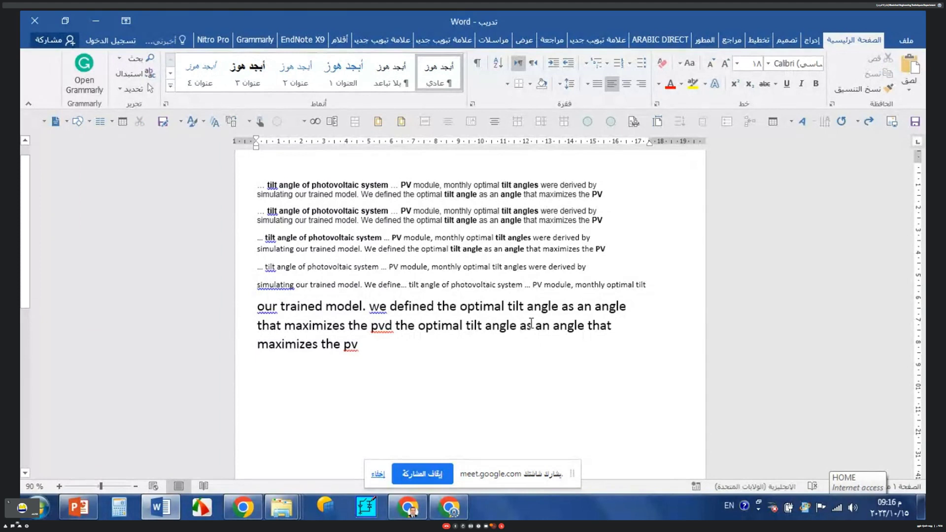
text(.)
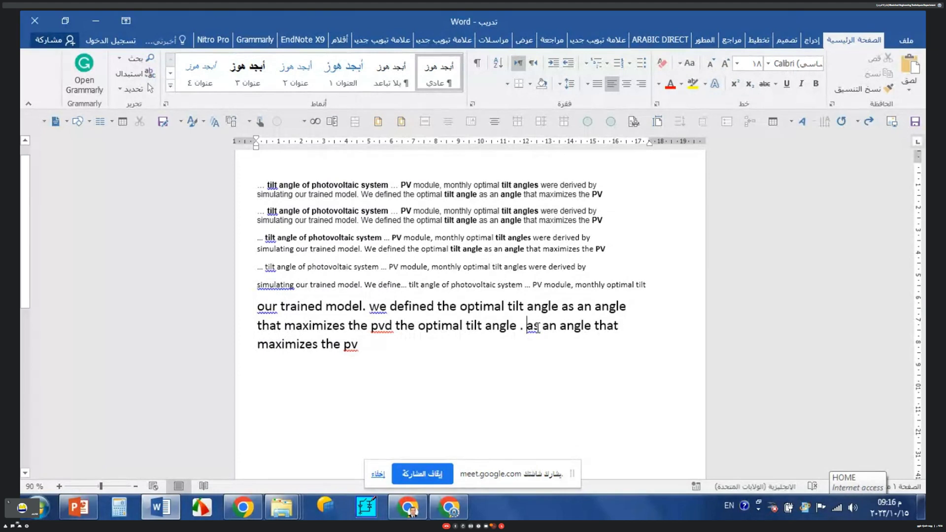
Convert the whole large paragraph to UPPERCASE
right_click(267, 308)
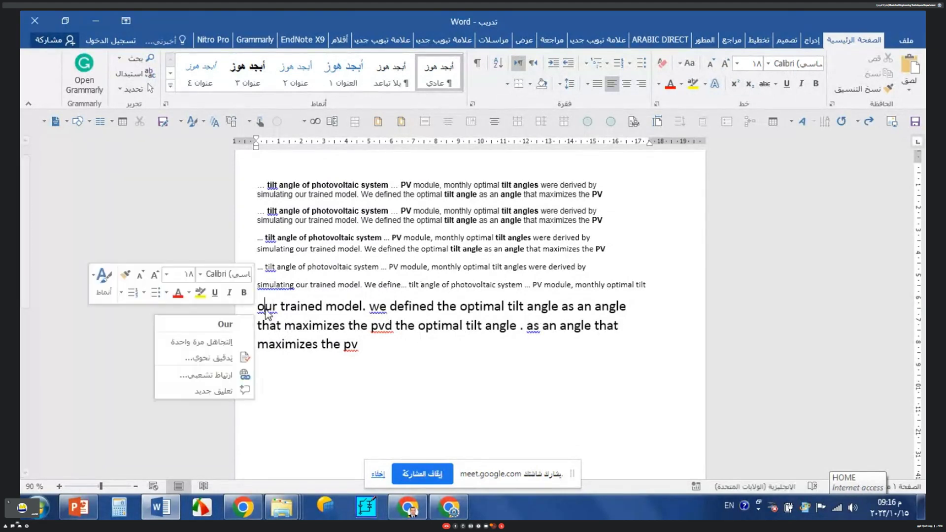
key(Escape)
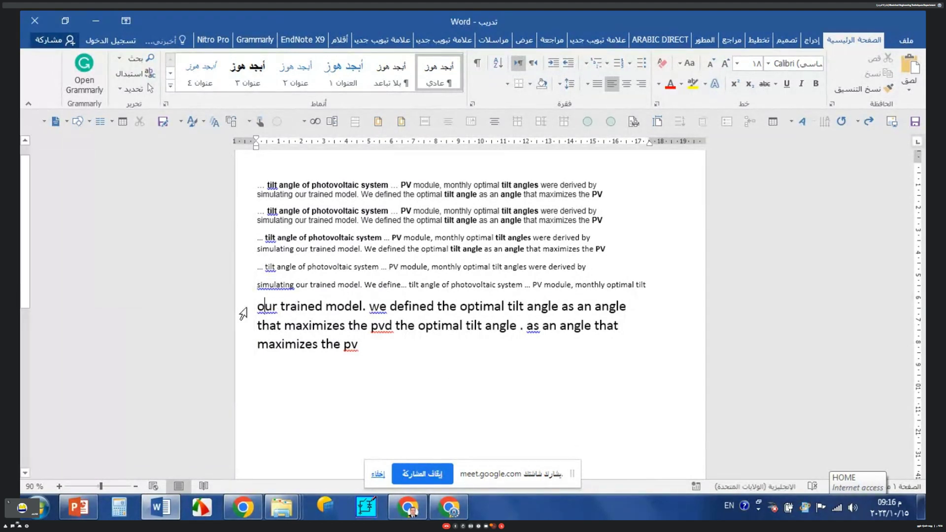
drag(243, 313, 245, 348)
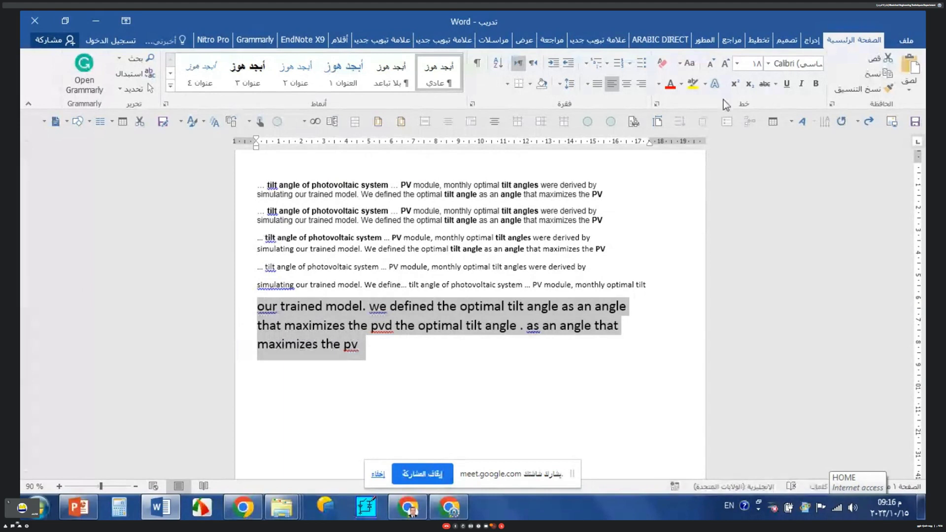
click(685, 68)
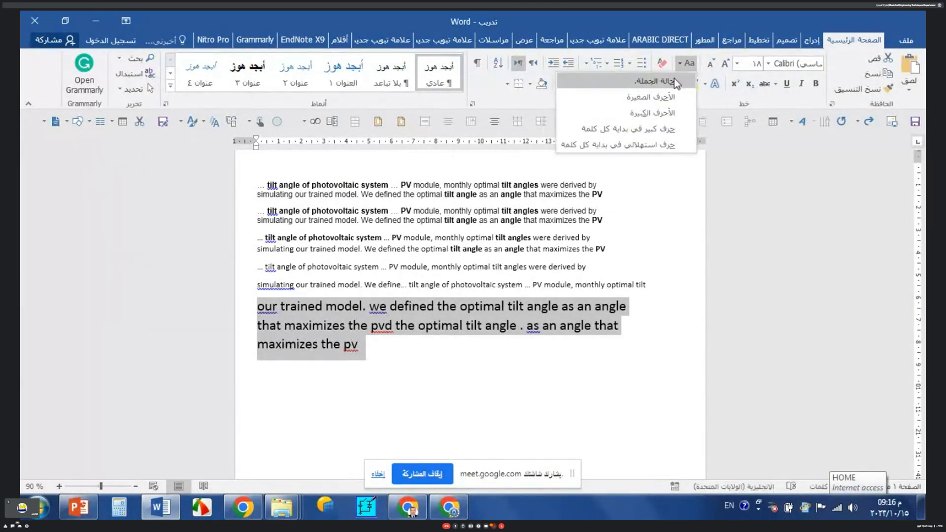
click(652, 114)
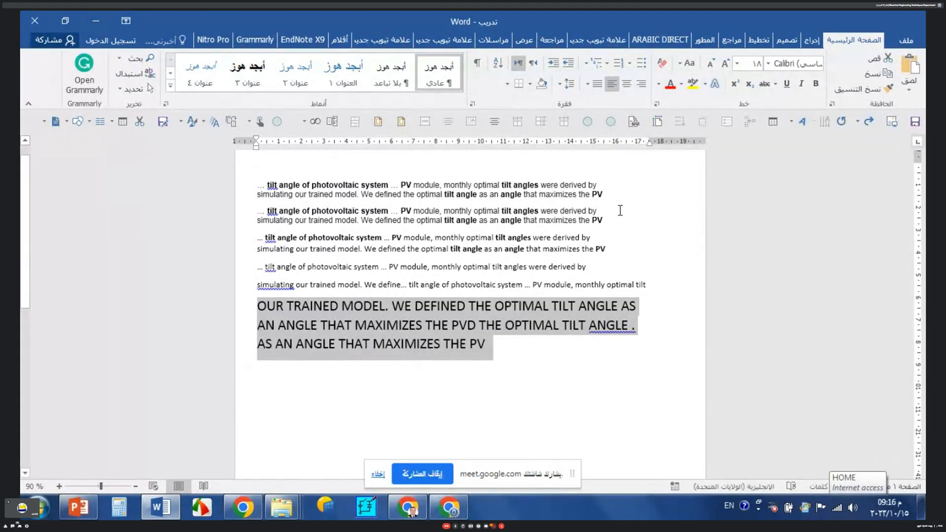
click(679, 64)
Try tOGGLE cASE, revert to Capitalize Each Word, and select 'Our Trained Model'
click(643, 132)
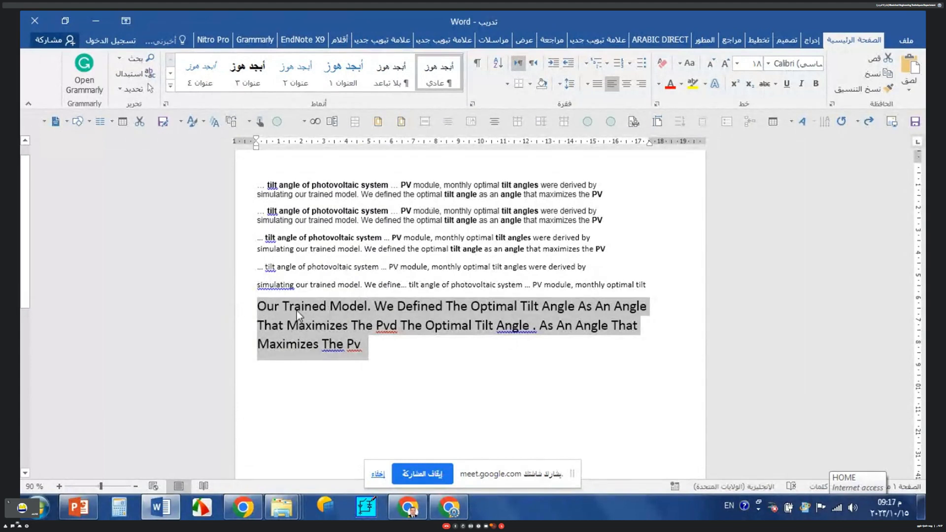
click(685, 64)
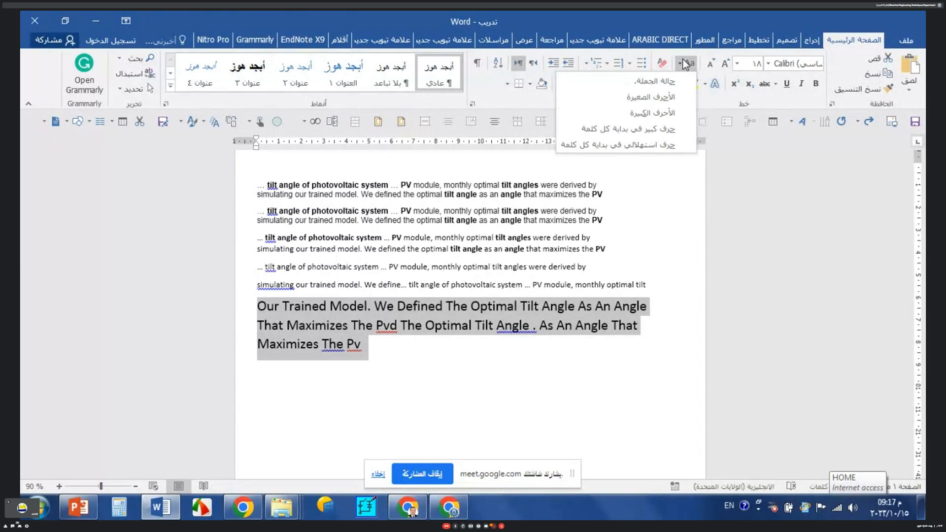
click(630, 145)
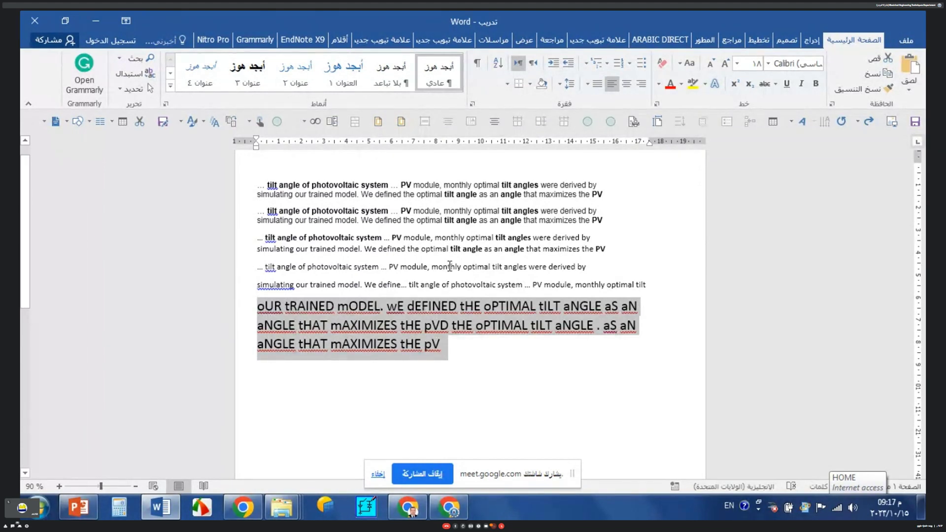
key(shift+F3)
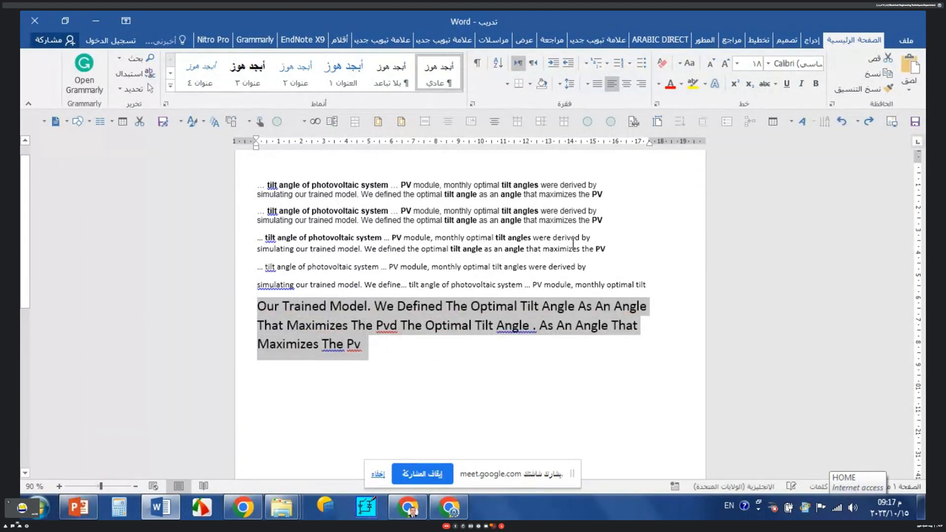
click(679, 61)
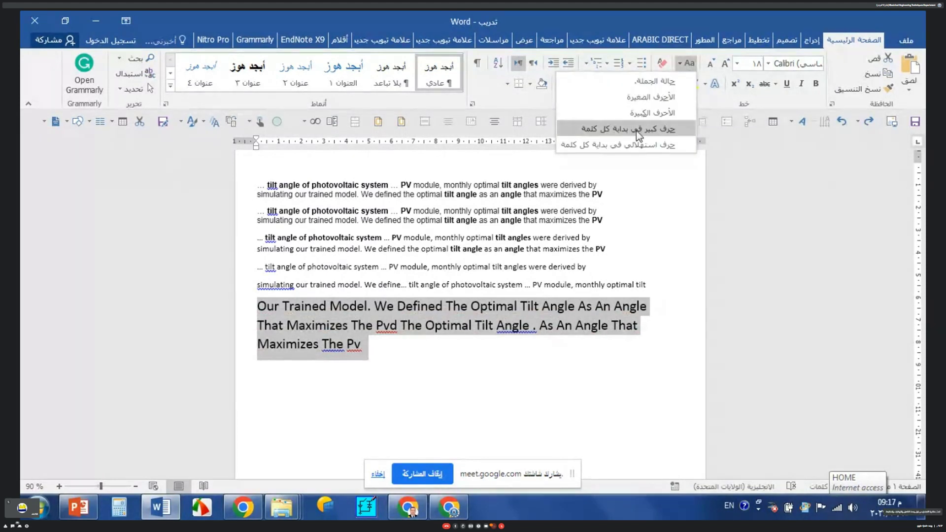
click(398, 364)
drag(258, 307, 365, 307)
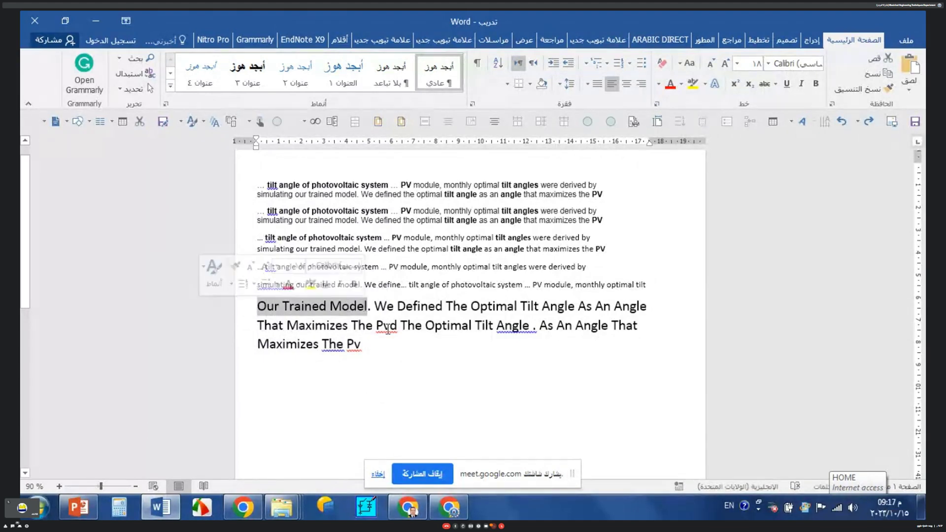
Put 'Our Trained Model.' on its own line in all capitals as 'OUR TRAINED MODEL.'
click(374, 306)
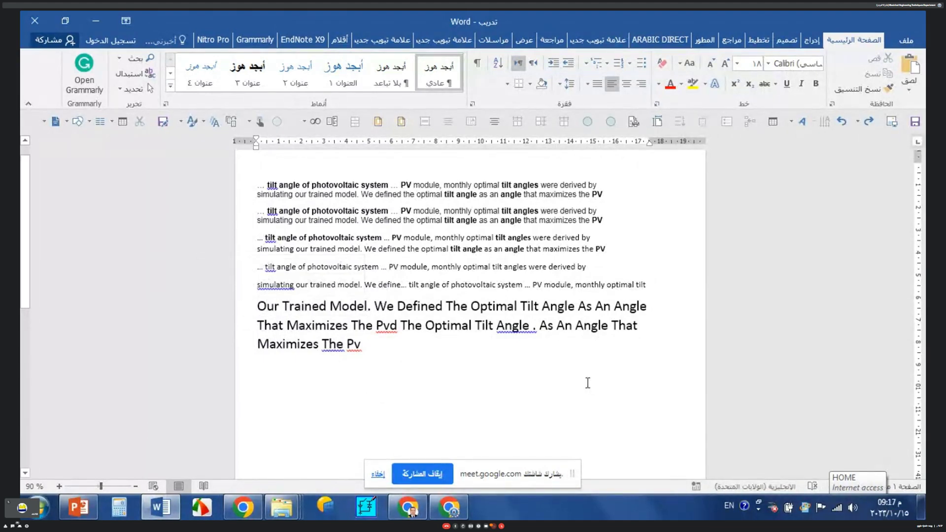
key(Return)
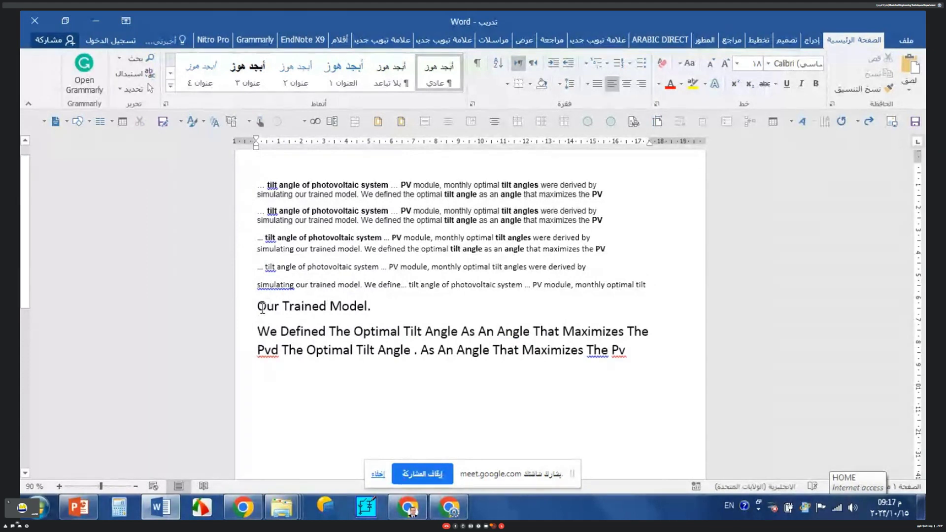
drag(258, 306, 367, 307)
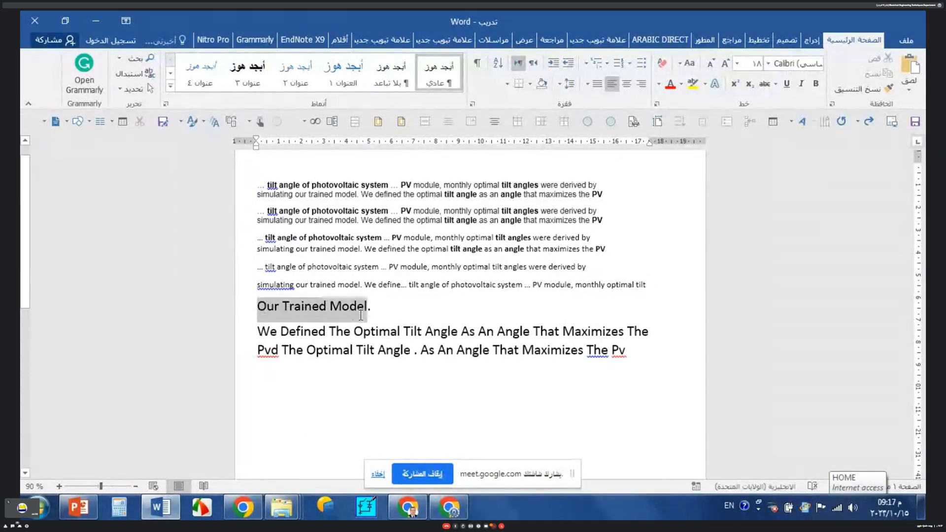
click(681, 63)
click(671, 108)
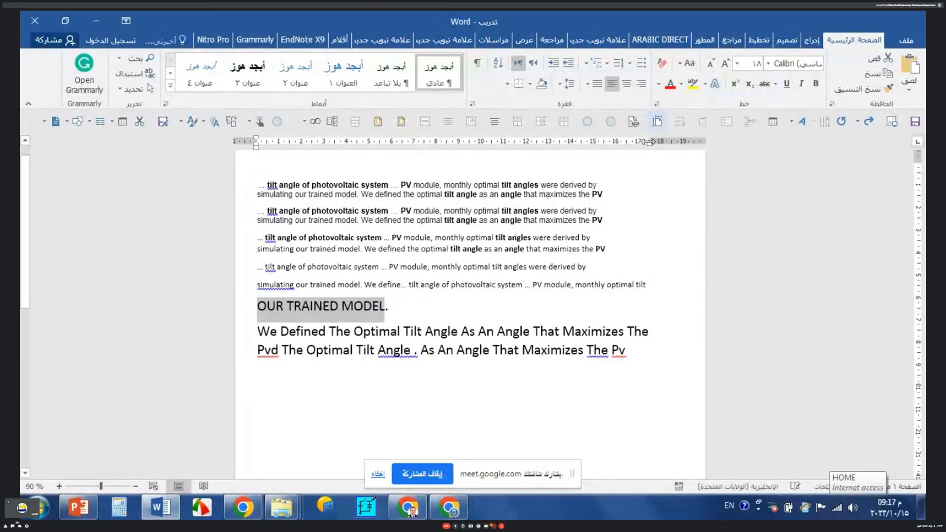
click(372, 333)
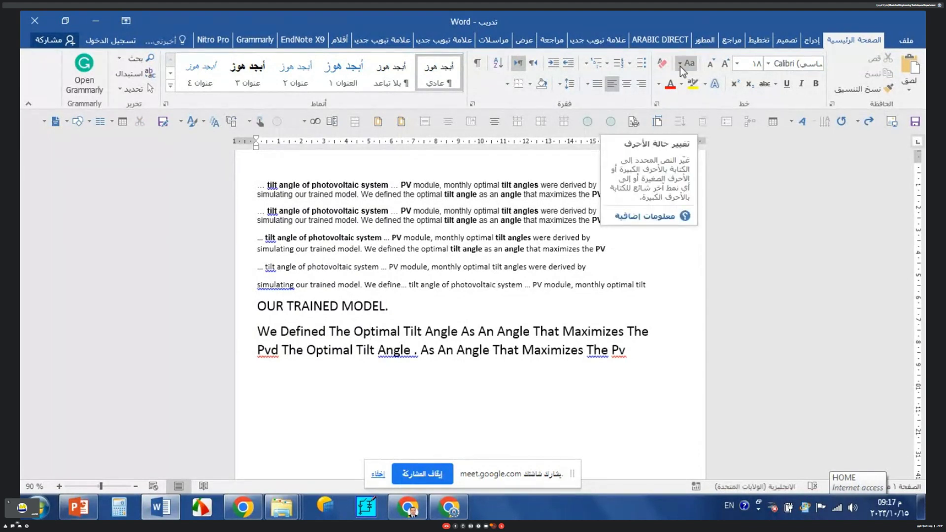
click(372, 331)
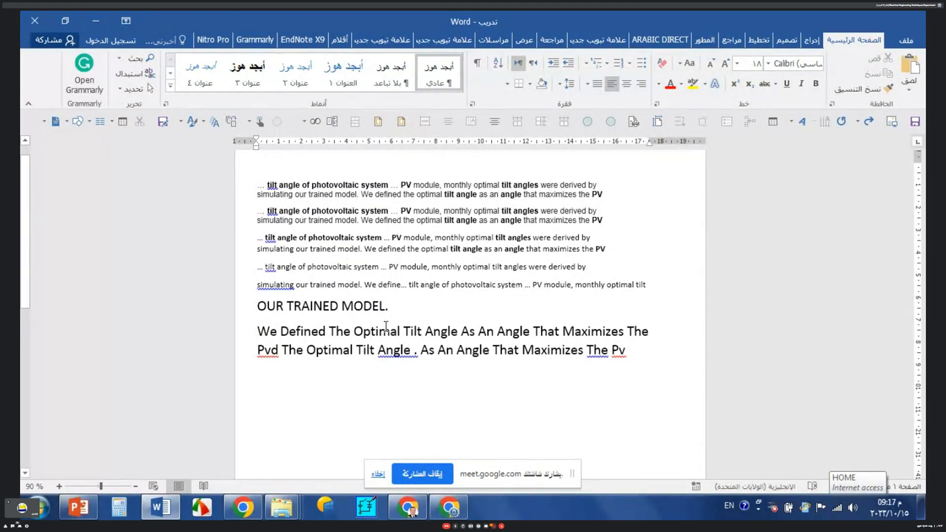
Lowercase the 'We Defined' paragraph, then recapitalize 'We' and 'As' from spelling suggestions
double_click(237, 340)
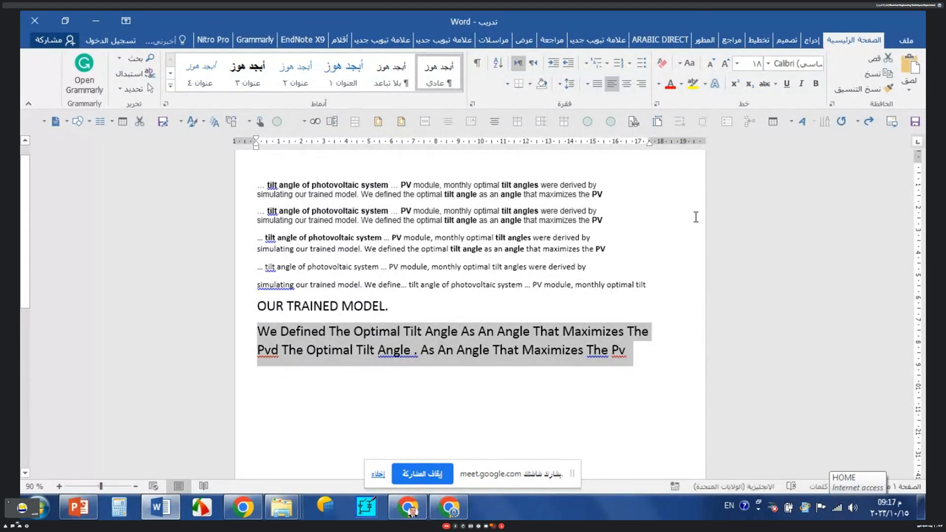
click(682, 64)
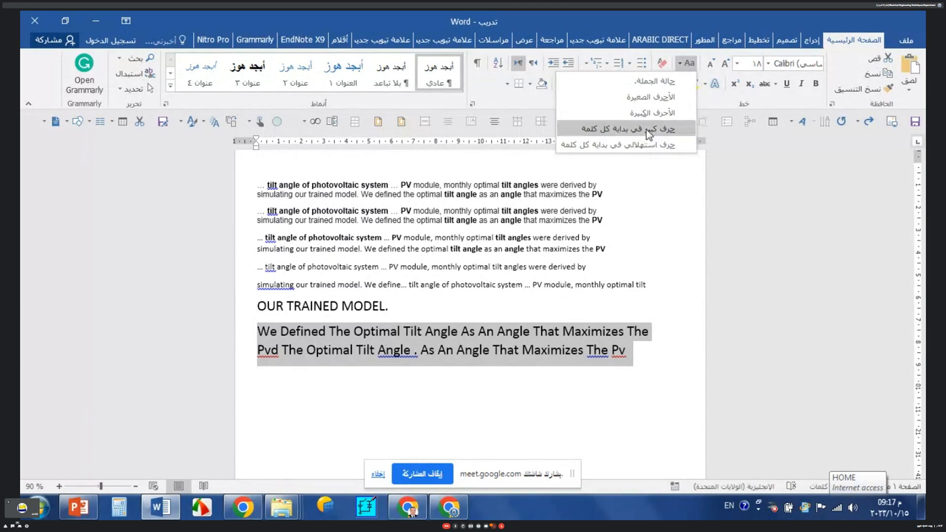
click(654, 98)
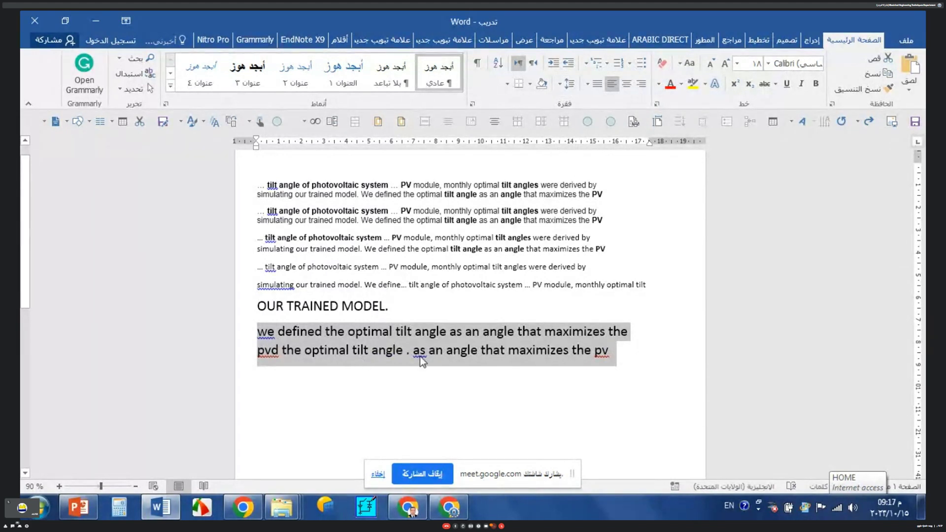
click(261, 332)
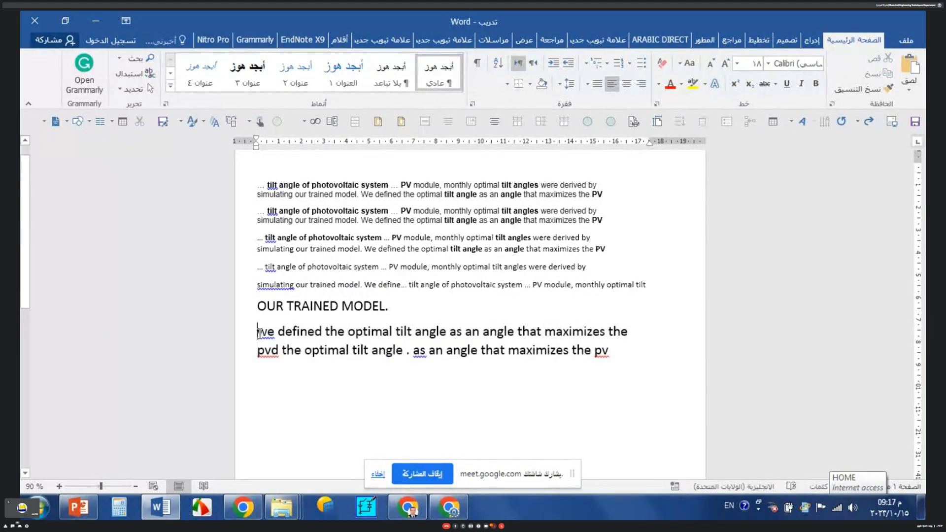
right_click(265, 333)
click(197, 341)
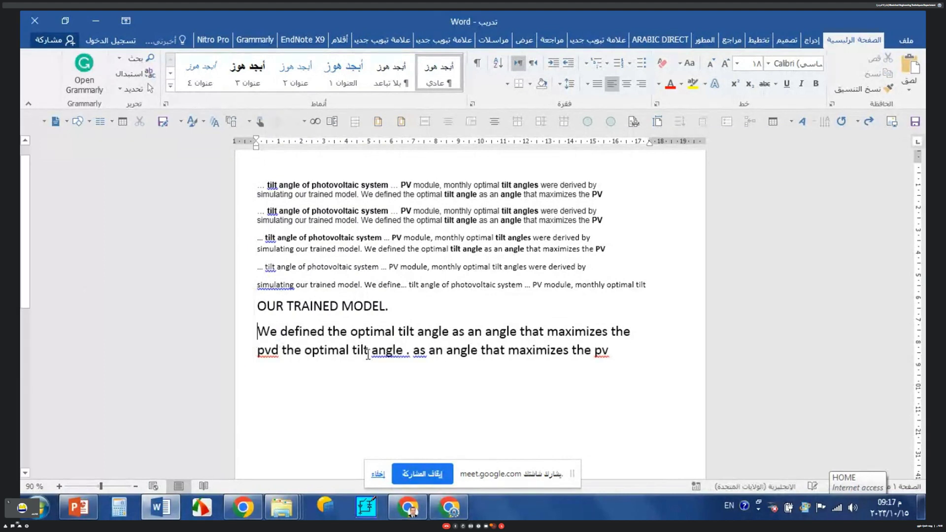
right_click(418, 351)
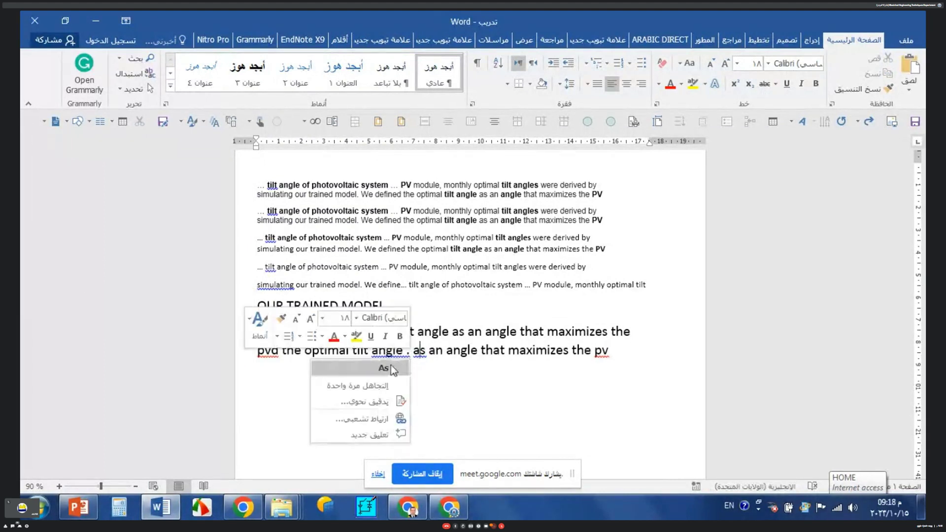
click(392, 369)
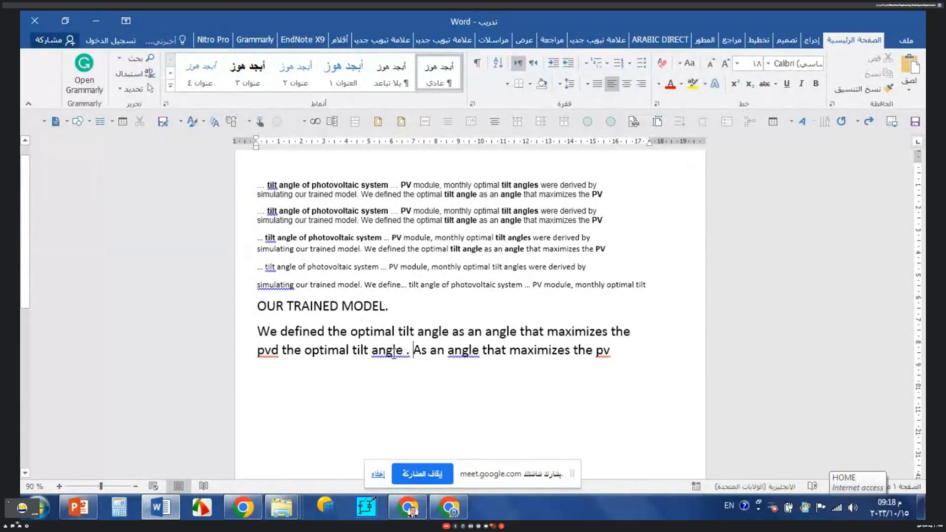
Remove the space in 'angle .' and add a comma after 'As an angle'
right_click(394, 351)
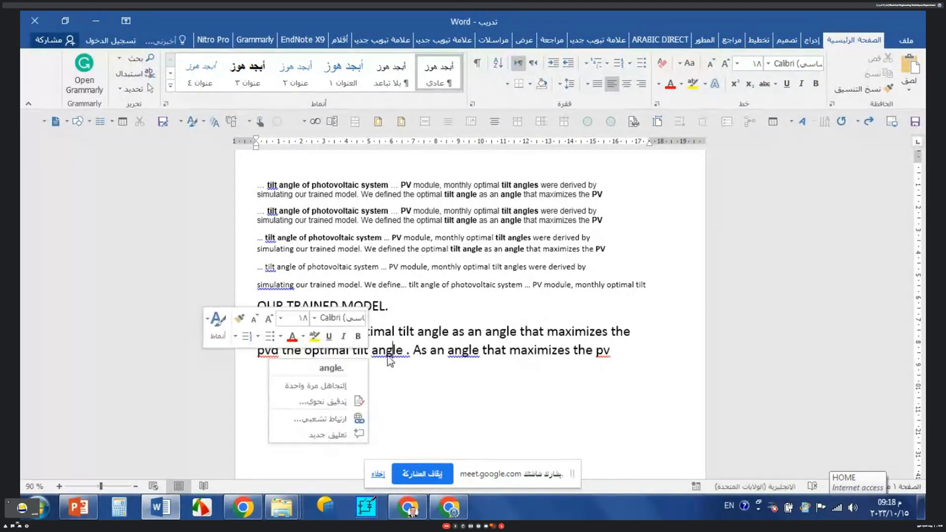
click(348, 370)
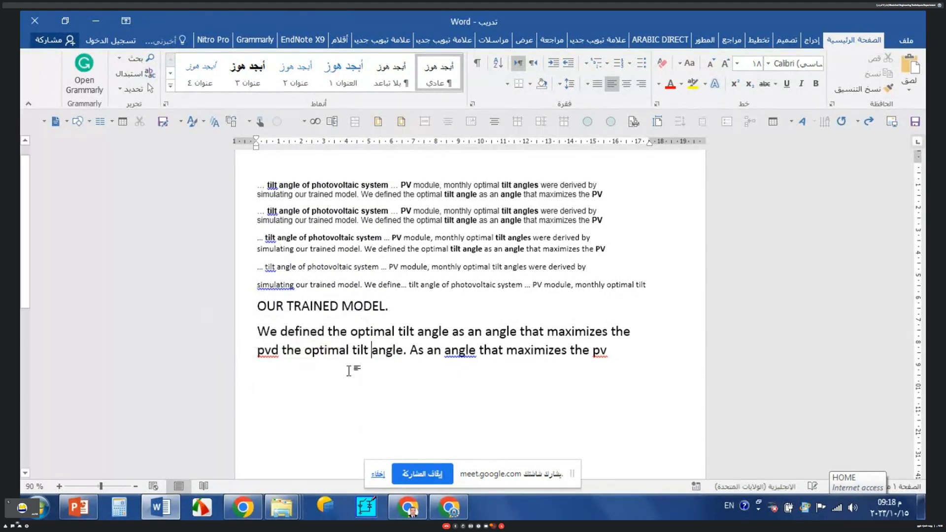
right_click(460, 350)
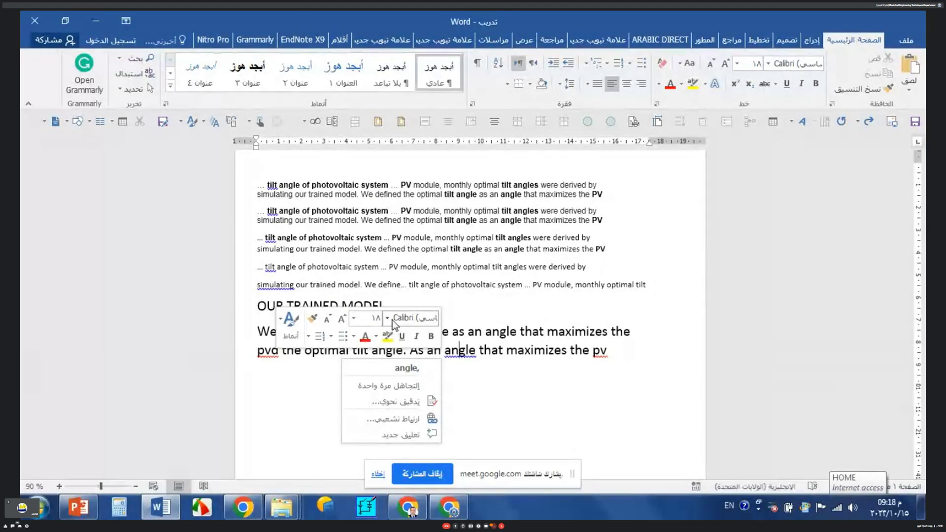
key(Escape)
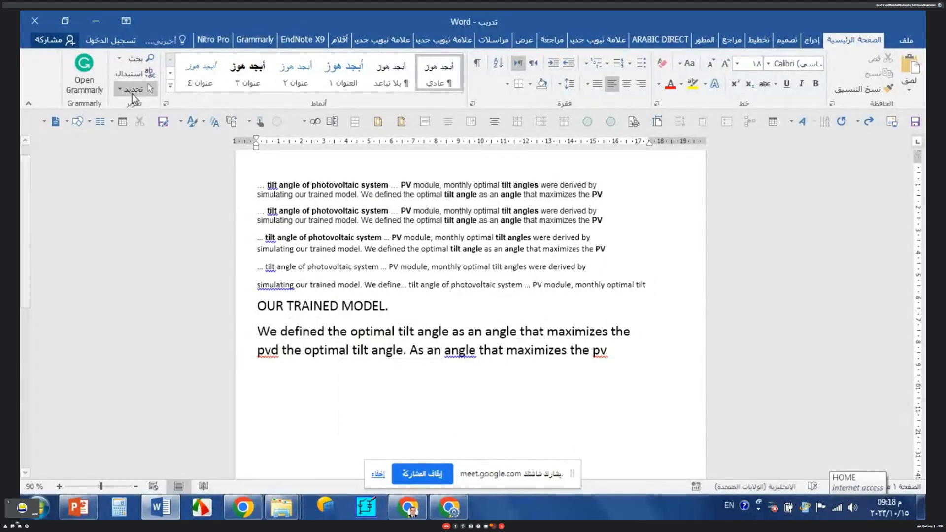
click(100, 94)
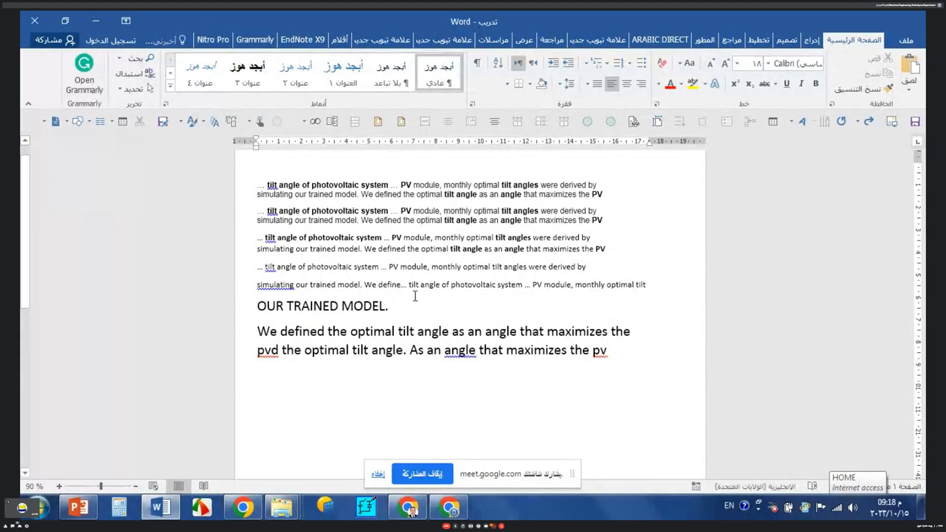
right_click(474, 351)
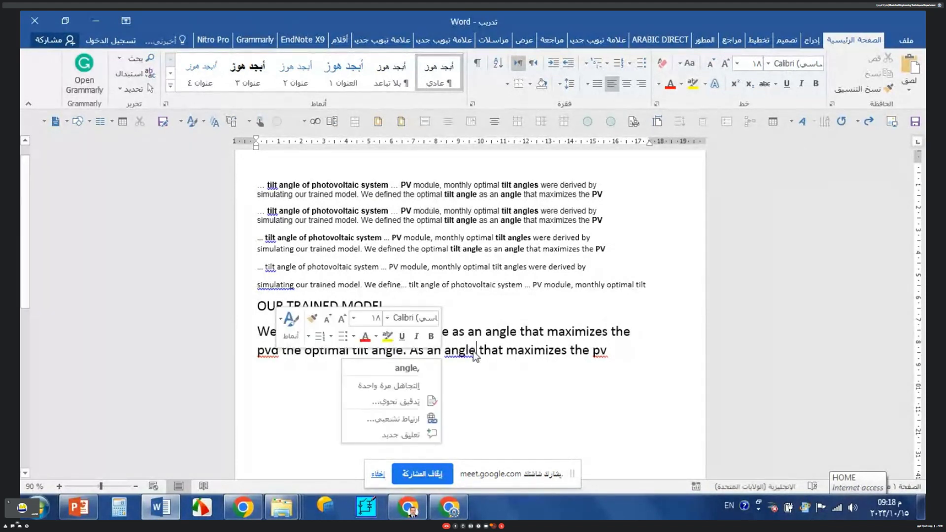
click(421, 370)
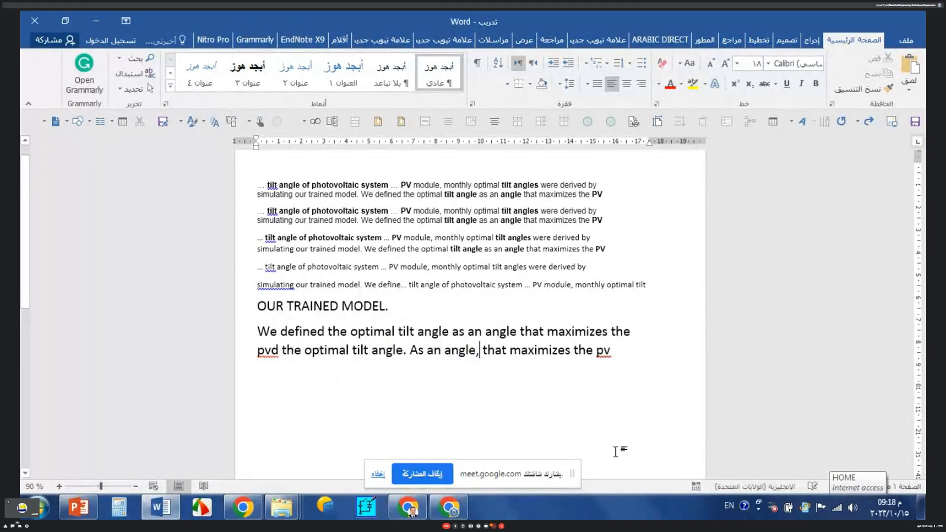
Change the final 'pv' to 'PV', select the heading, and show the EndNote X9 tools
double_click(599, 353)
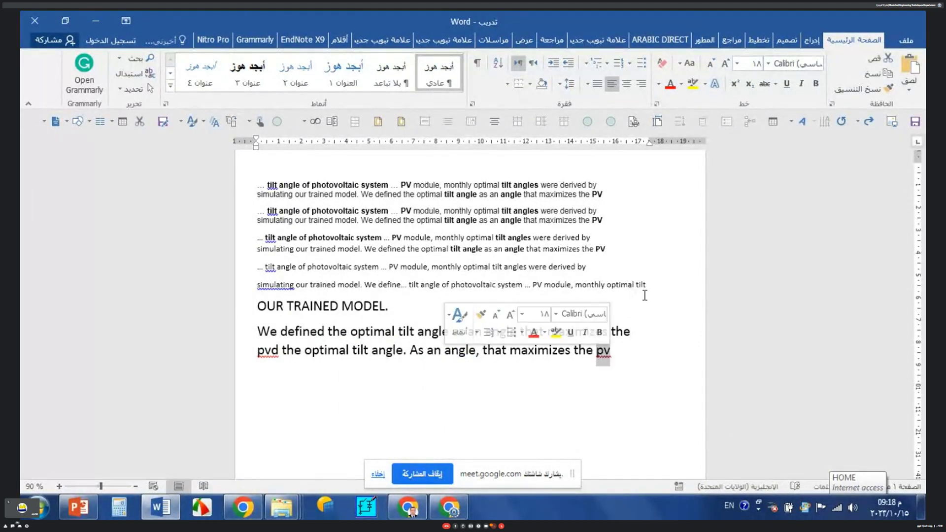
click(681, 64)
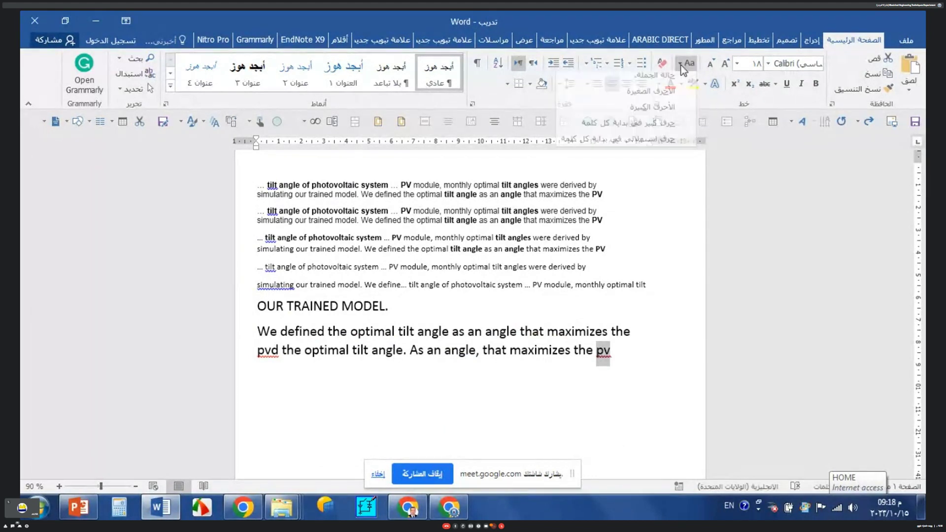
click(660, 113)
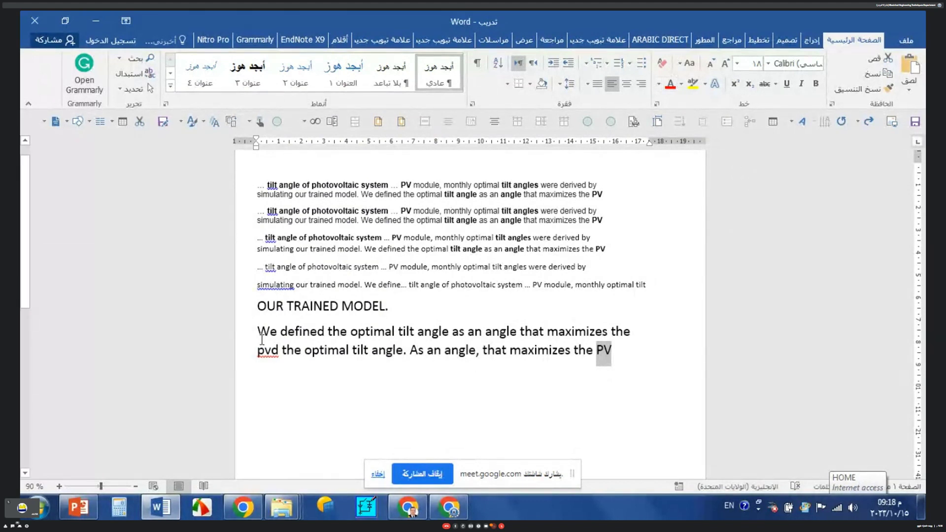
drag(257, 306, 364, 309)
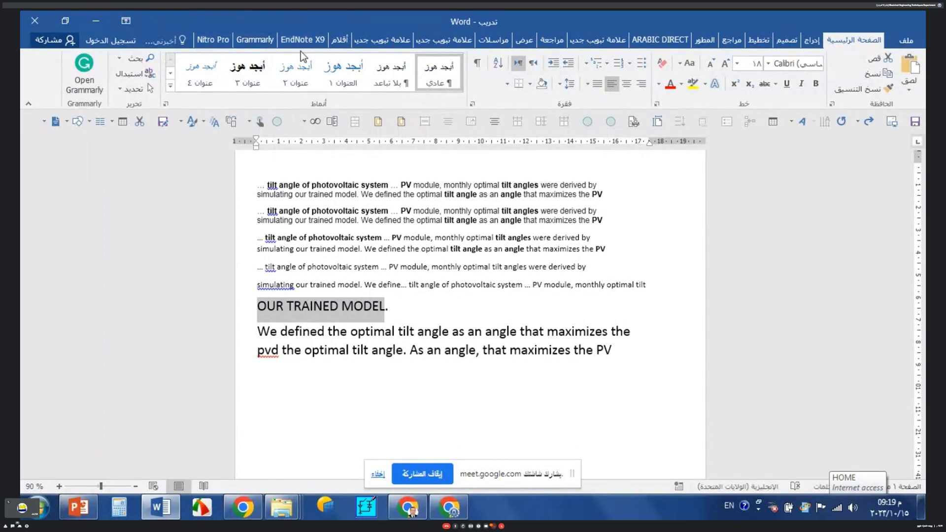
click(324, 43)
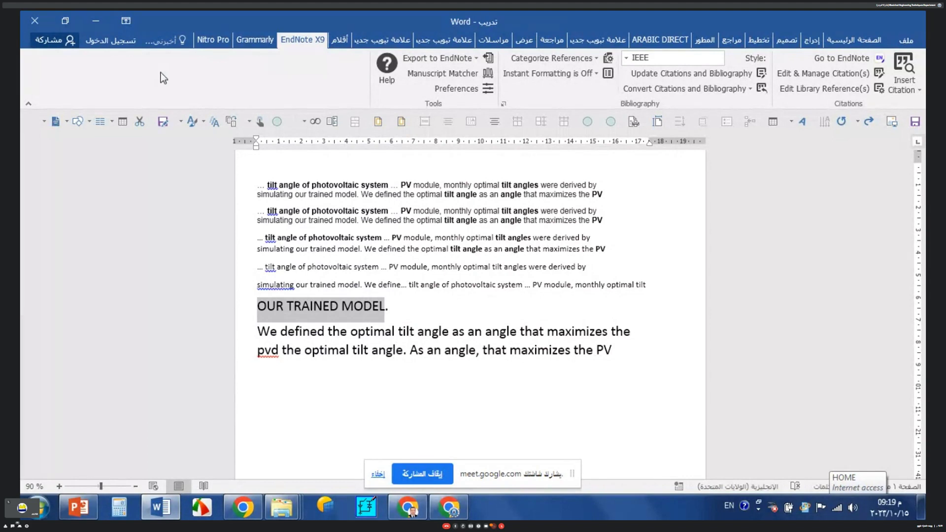
Switch the ribbon from EndNote X9 to the Grammarly tools
click(260, 42)
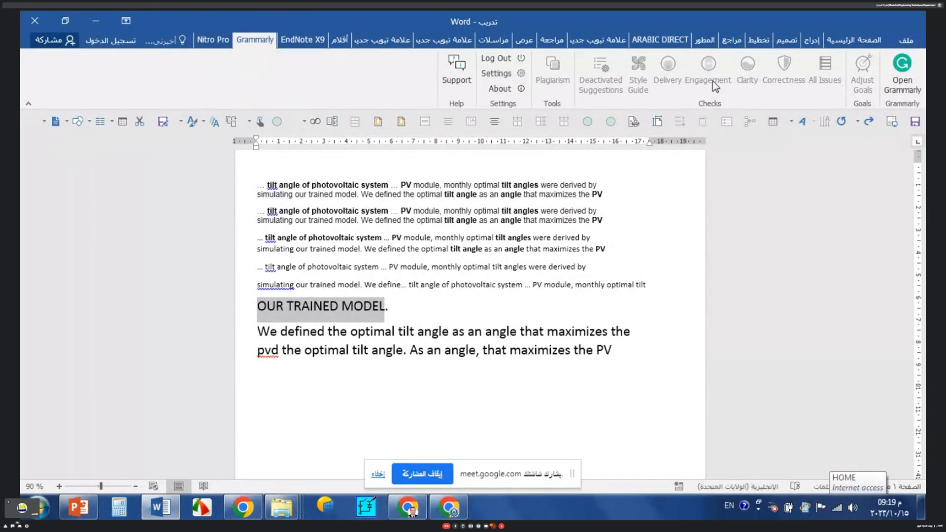
Open the Grammarly pane and review its ellipsis and passive-voice suggestions
click(905, 86)
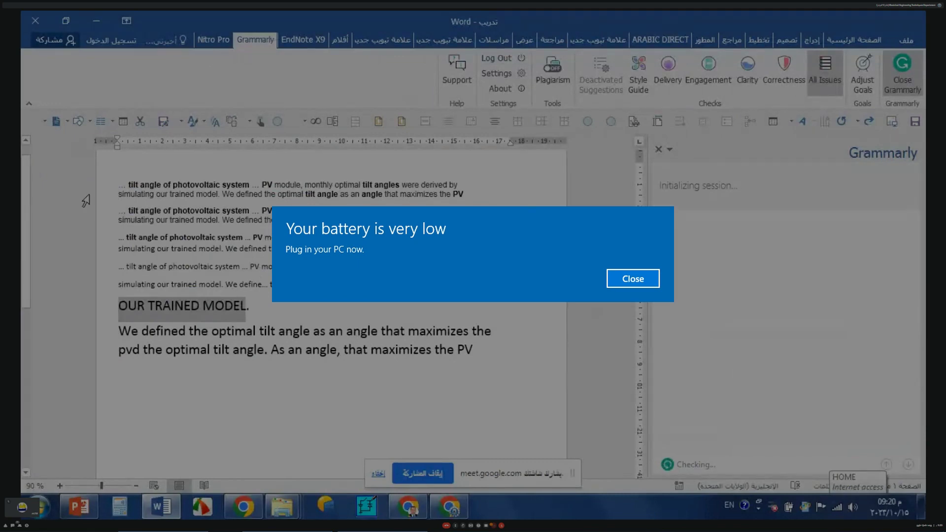
click(633, 278)
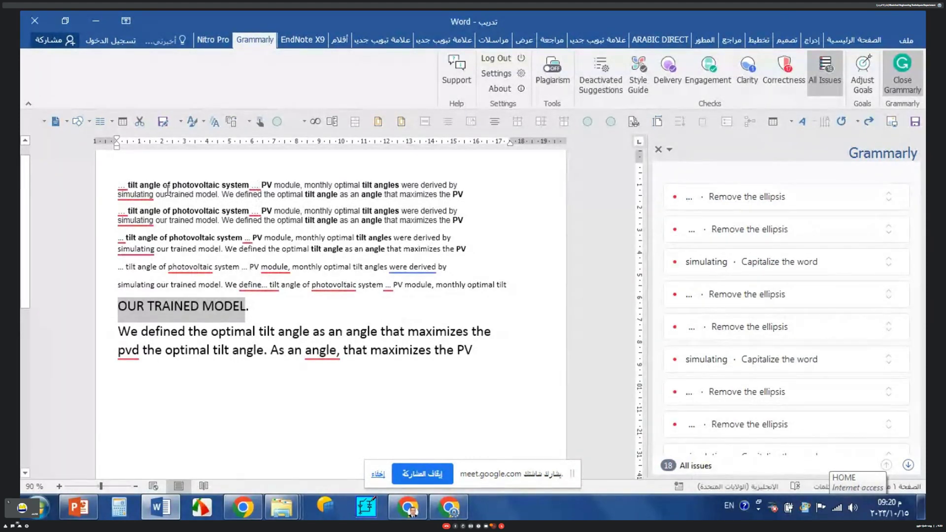
click(122, 188)
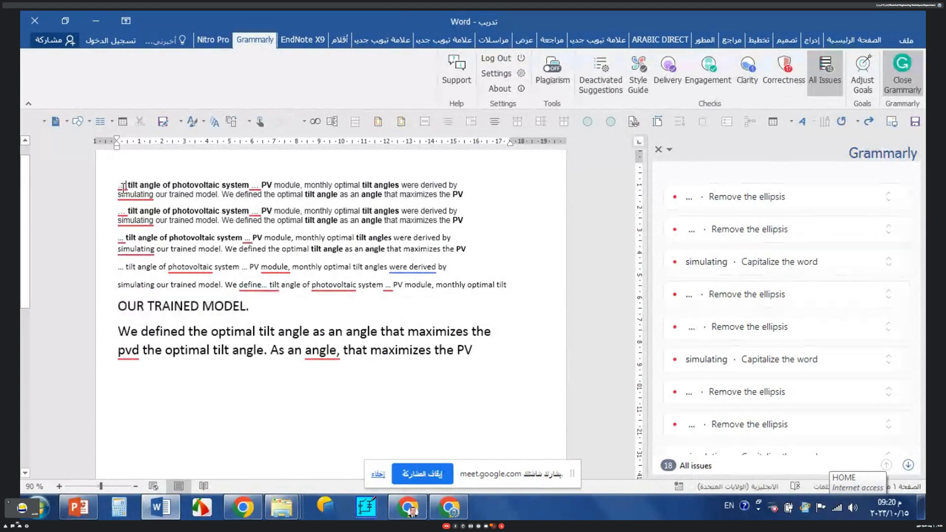
click(738, 198)
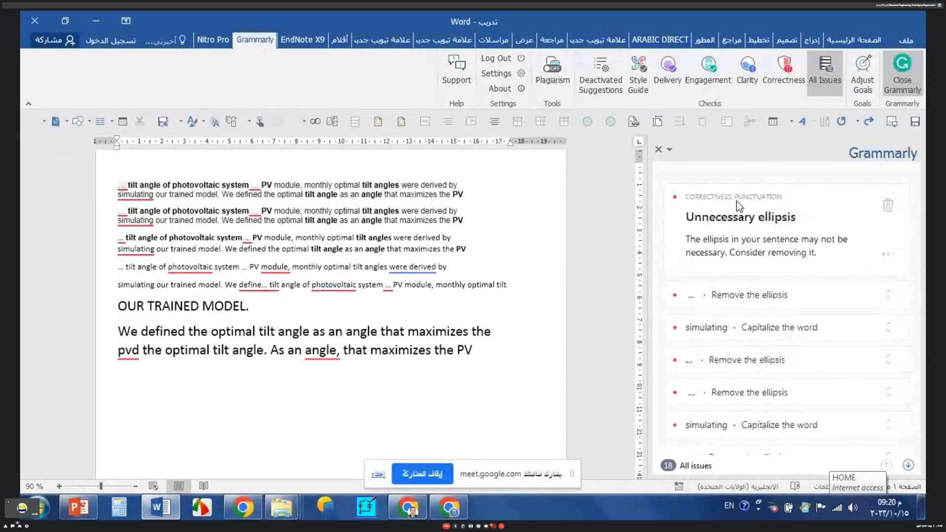
click(414, 266)
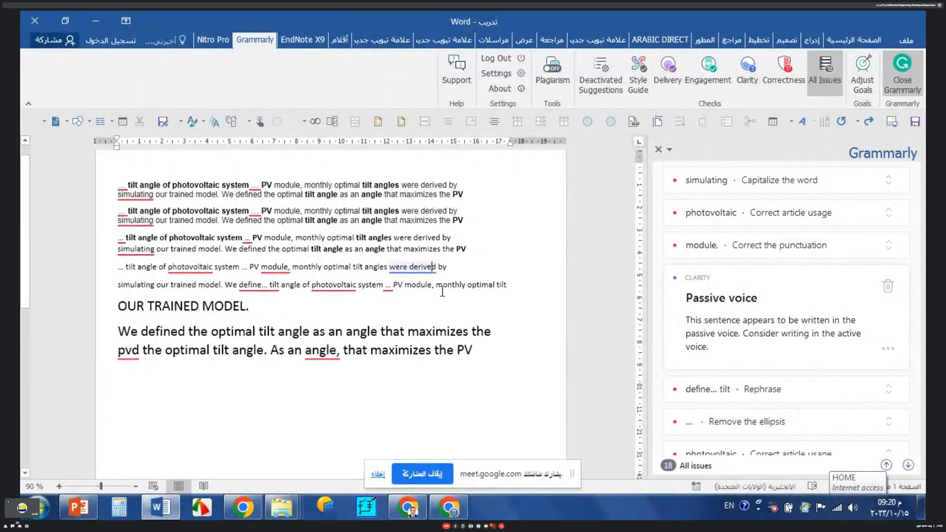
Change 'derived' to 'derive', accept 'the photovoltaic', and close Grammarly
key(BackSpace)
click(412, 303)
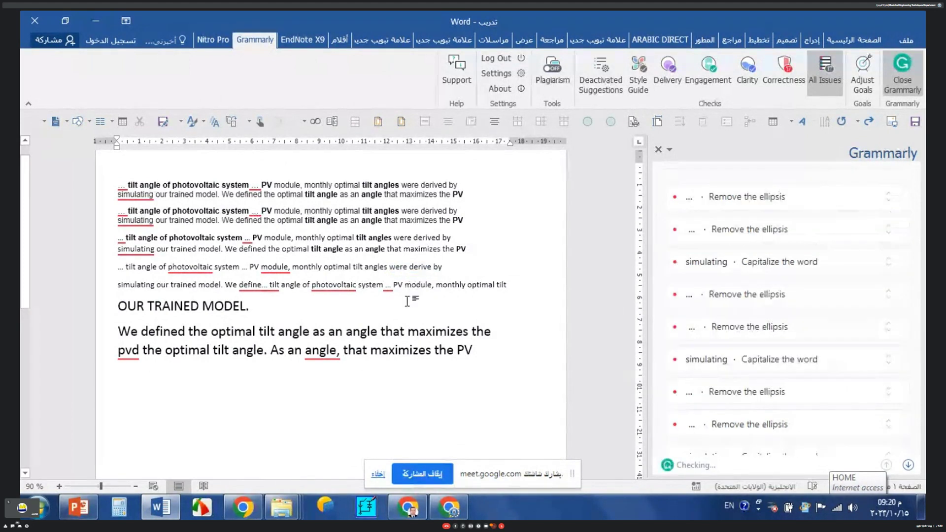
click(338, 285)
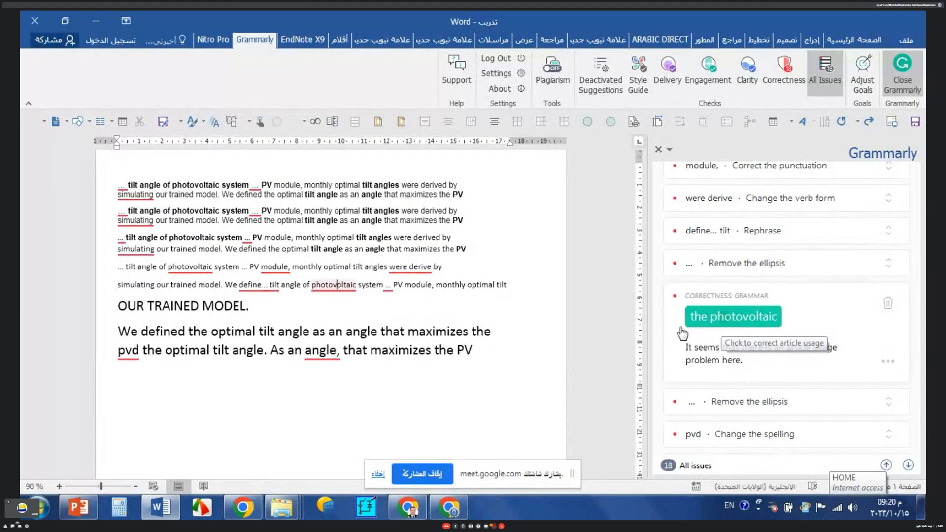
click(726, 321)
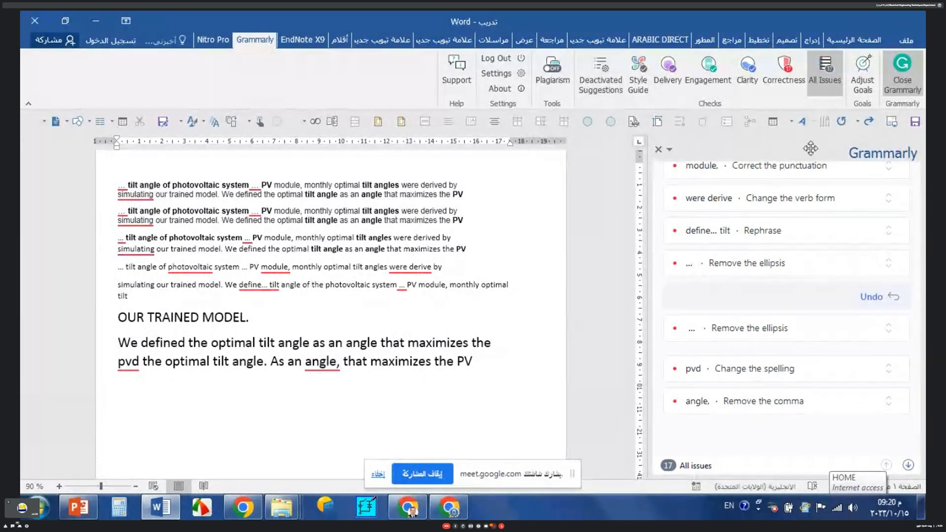
click(903, 74)
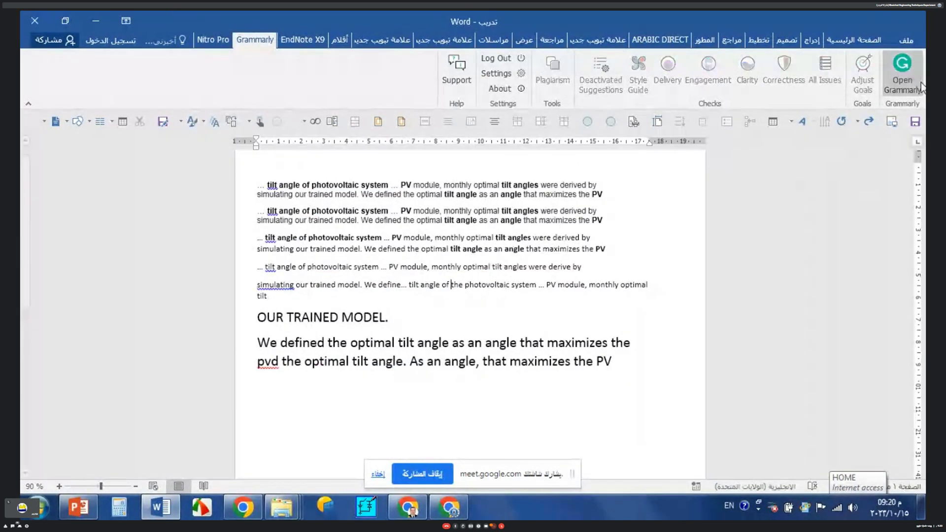
View the Nitro Pro PDF settings, then the document info page showing 160 words and 11.3 KB
click(213, 40)
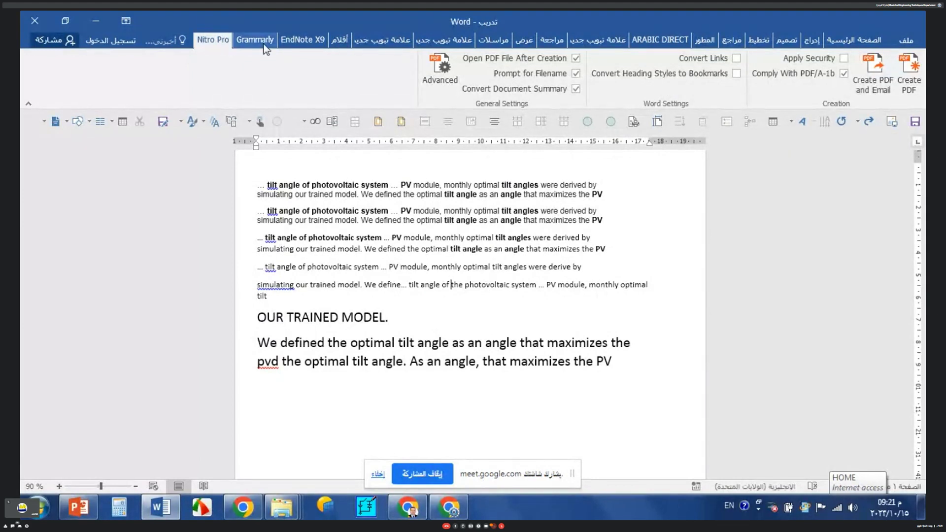
click(913, 45)
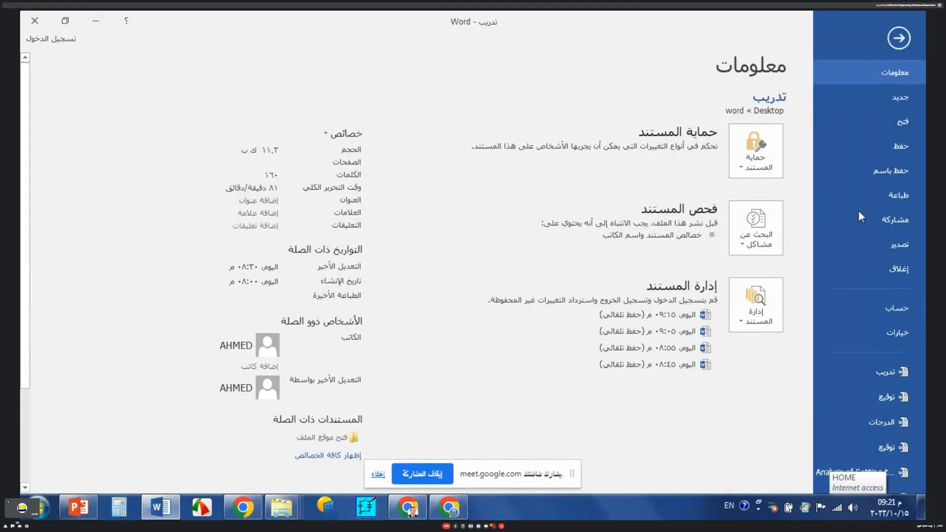
click(908, 40)
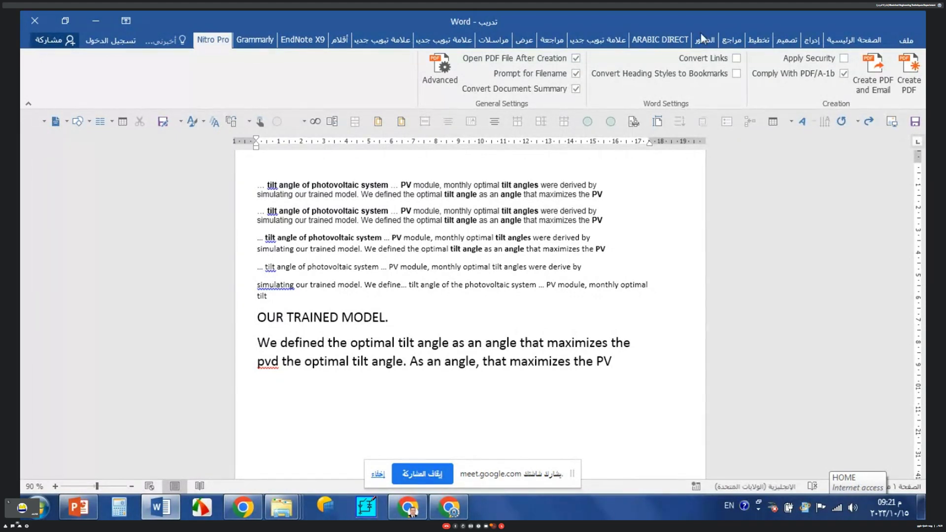
Browse the Page Layout, References, Insert and Review tabs, settling on View with the ruler shown
click(797, 43)
click(762, 39)
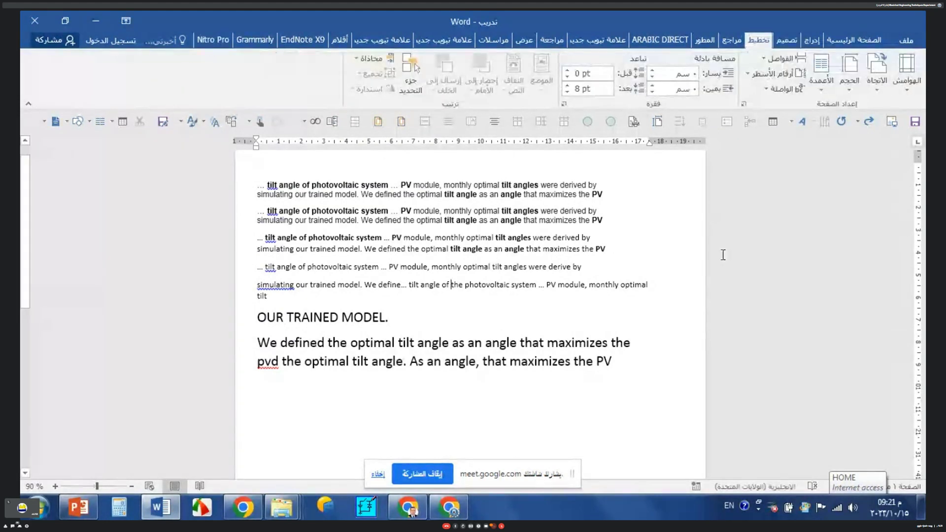
click(730, 41)
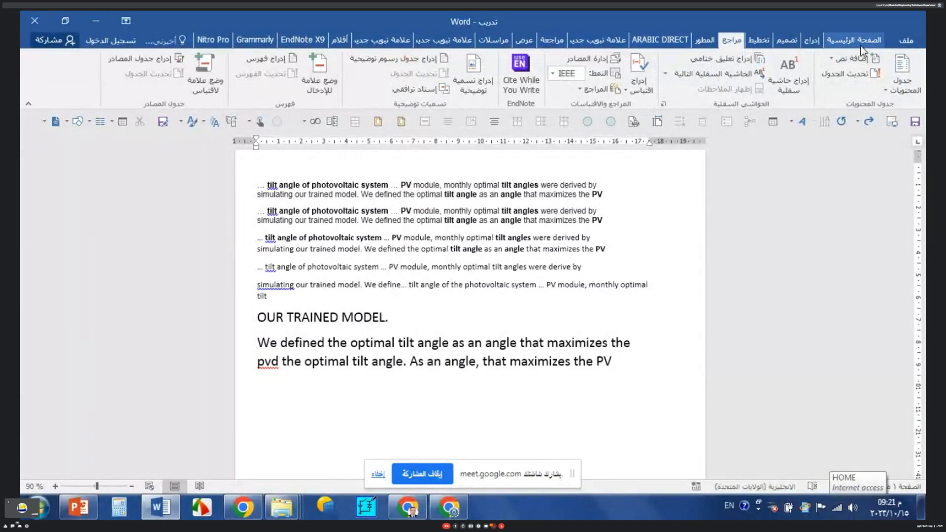
click(815, 41)
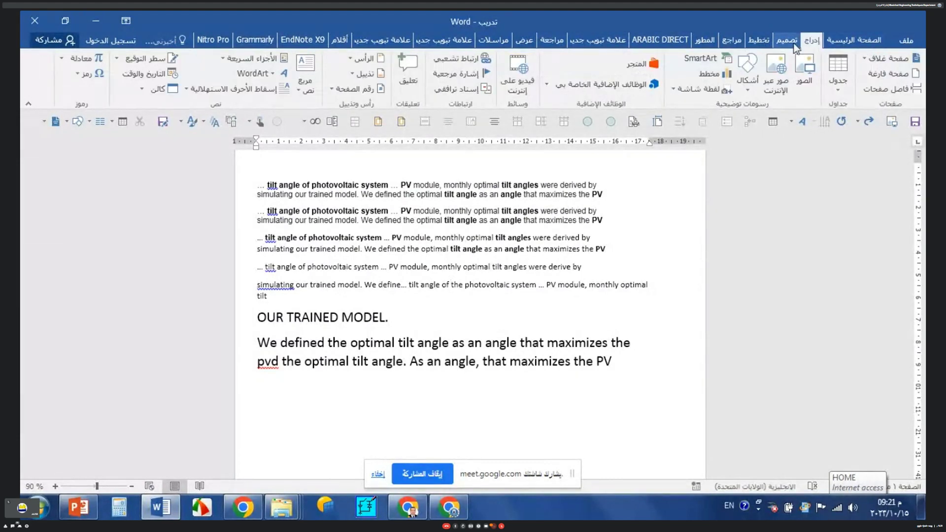
click(793, 44)
click(759, 44)
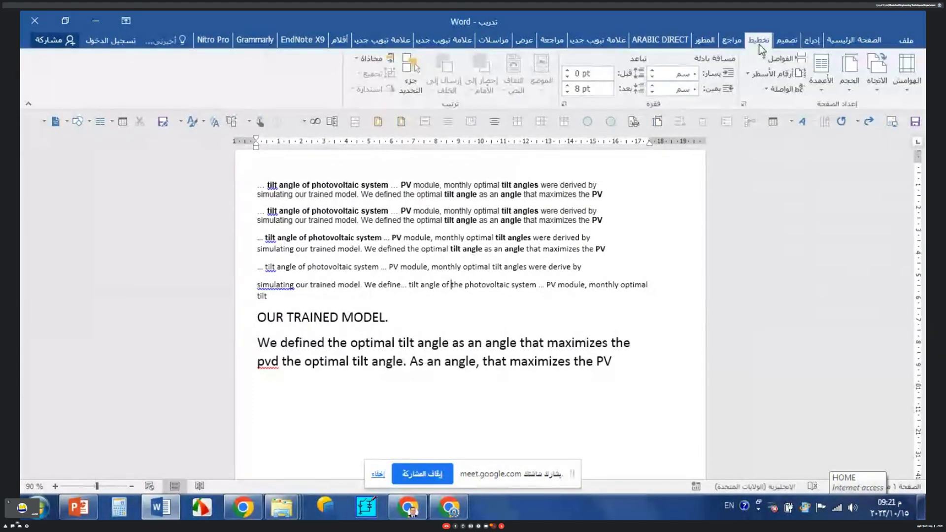
click(731, 44)
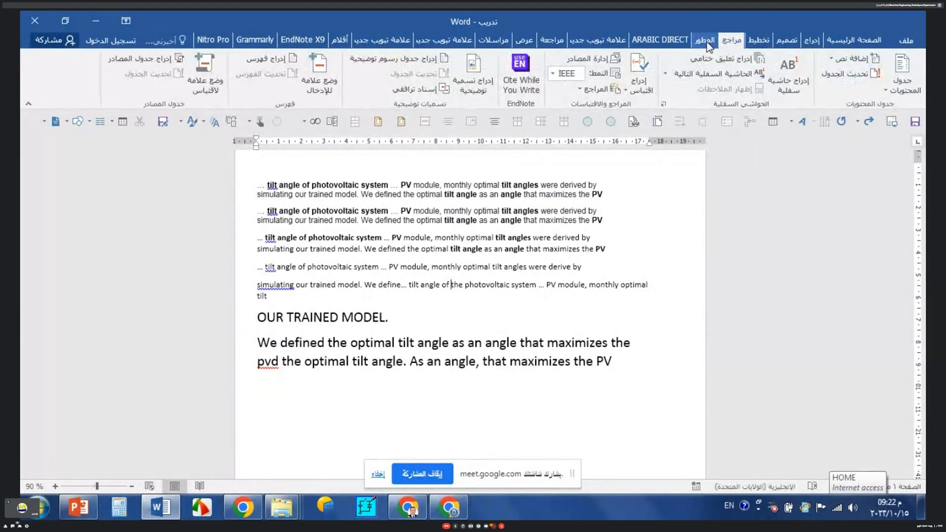
click(604, 39)
click(551, 40)
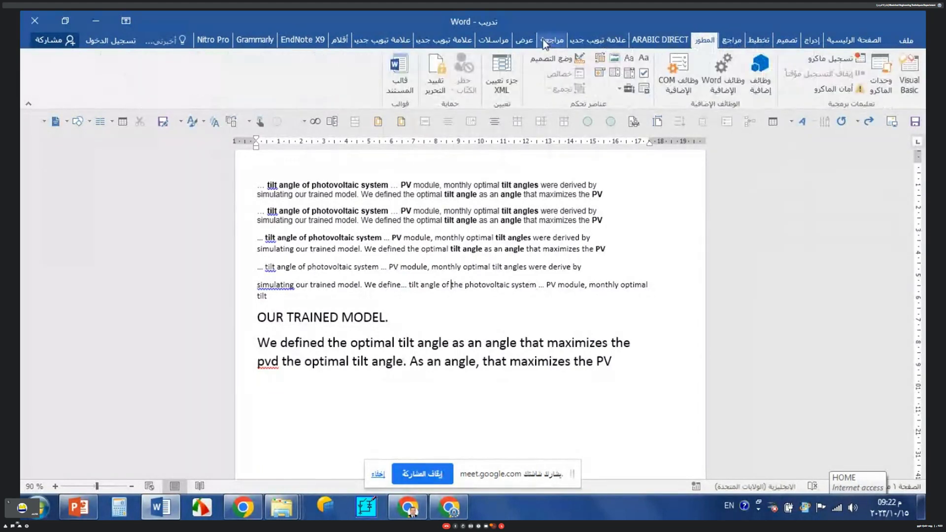
click(528, 42)
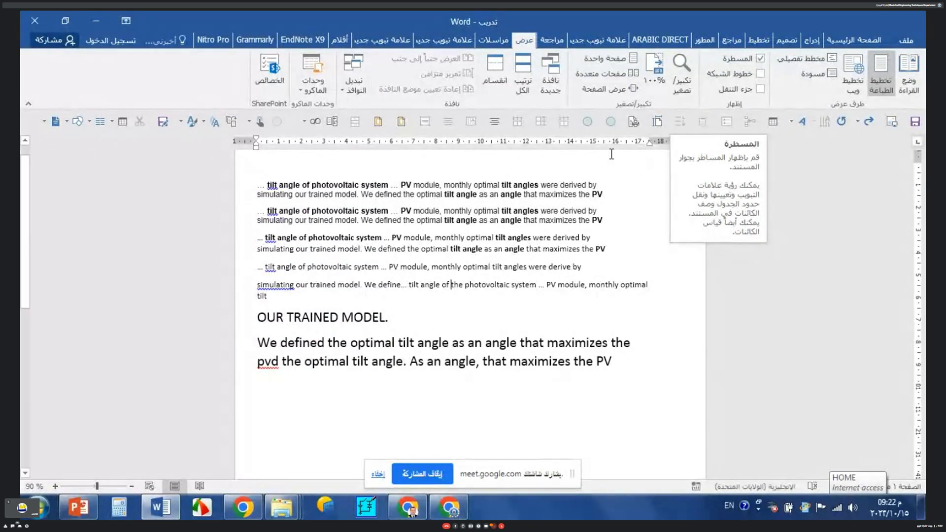
click(761, 59)
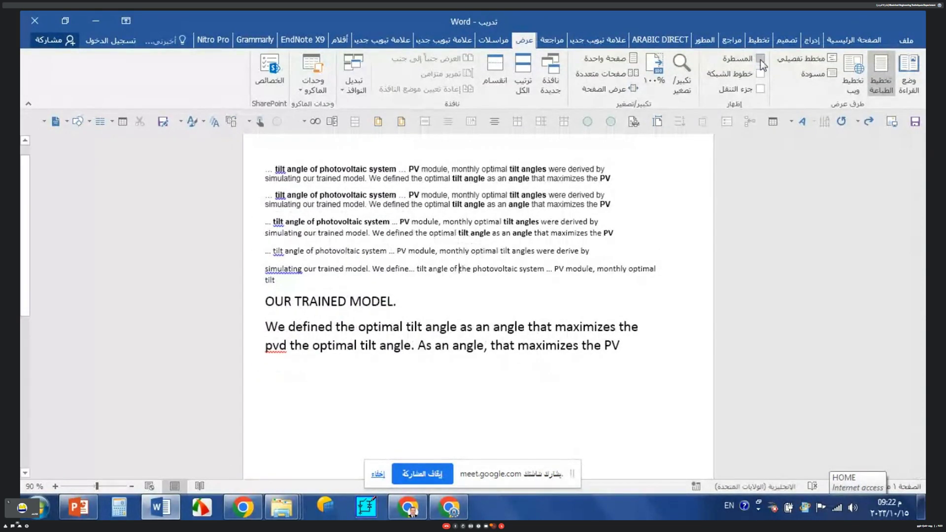
click(761, 59)
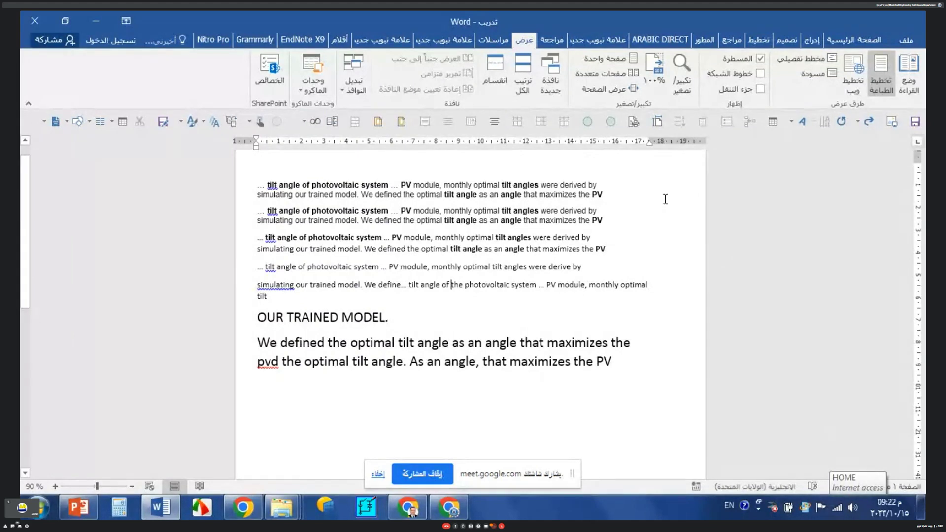
click(761, 74)
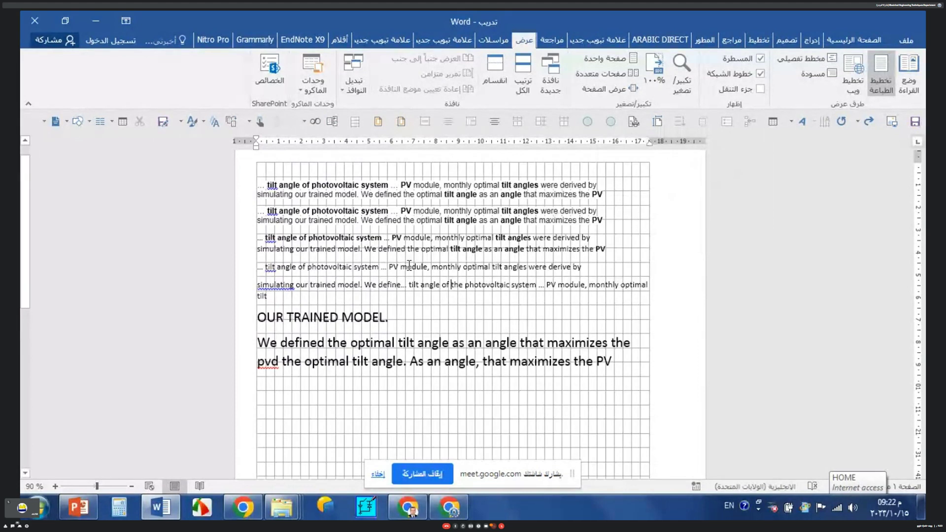
click(761, 74)
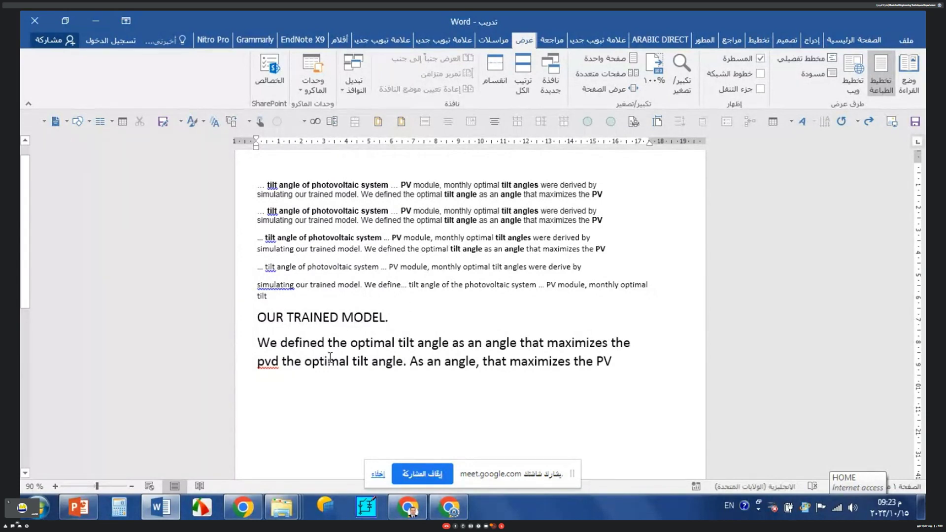
Return from Google Meet, click at several spots on the snippets page, and bring up the Home tools
click(447, 510)
click(447, 510)
click(333, 220)
click(388, 221)
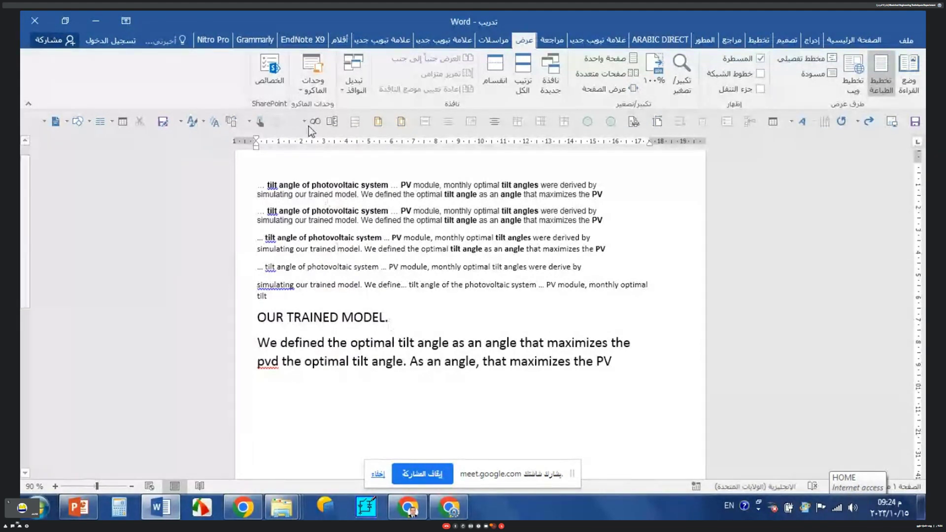
click(319, 169)
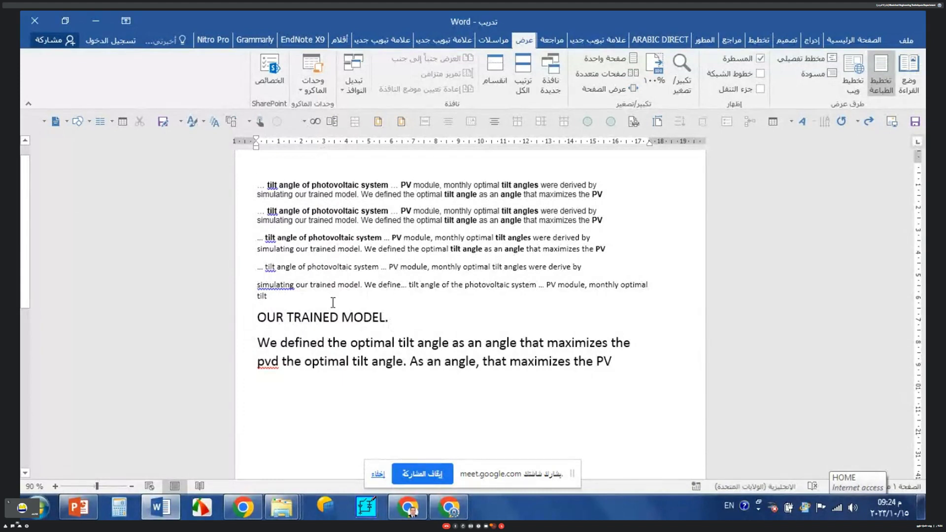
click(390, 397)
click(855, 41)
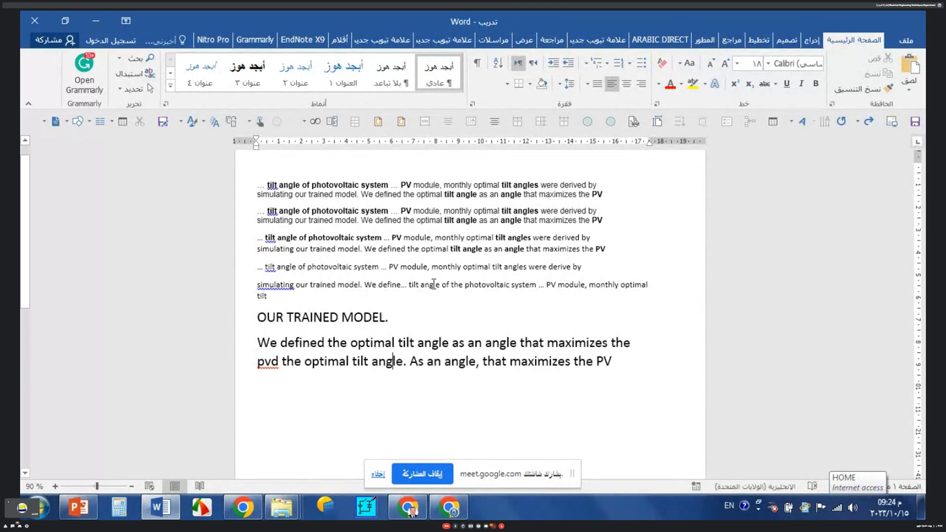
Apply Normal style to the OUR TRAINED MODEL. heading and grow its font to 28
triple_click(361, 320)
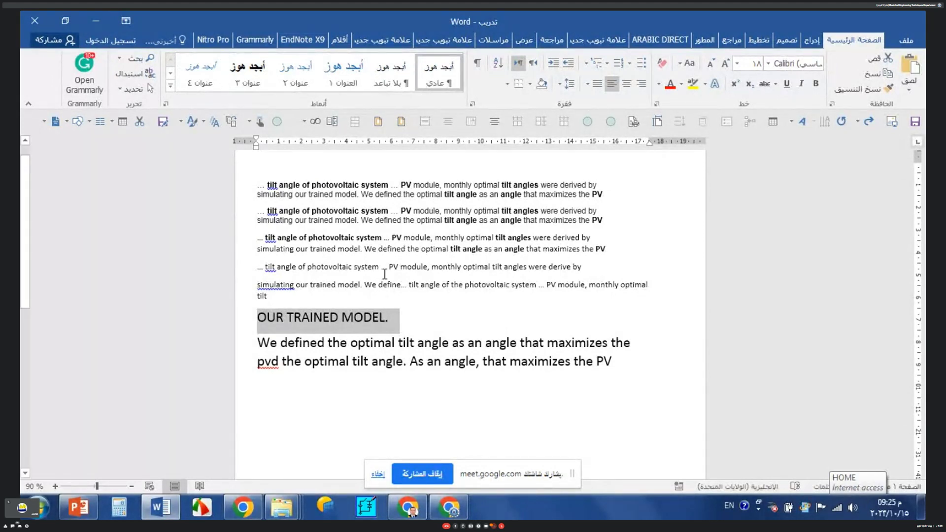
click(447, 85)
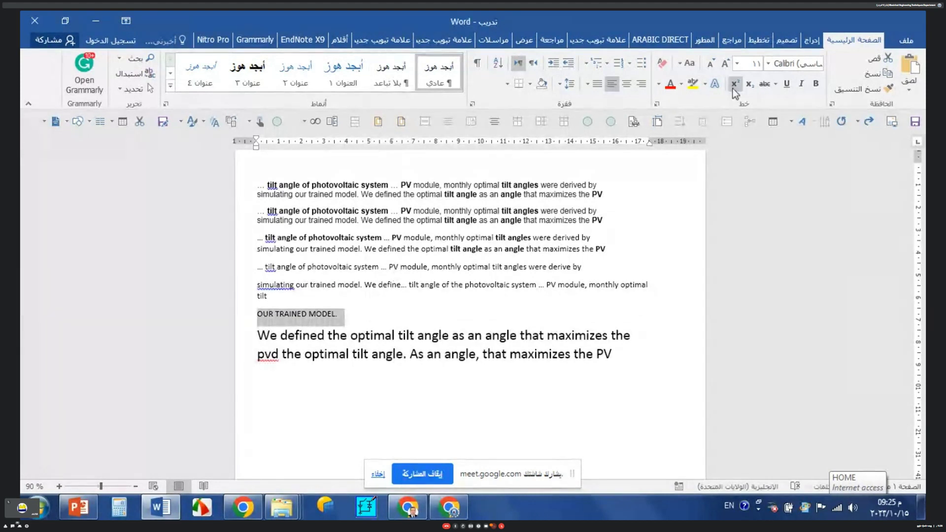
click(729, 68)
click(729, 67)
click(730, 67)
click(729, 67)
click(729, 66)
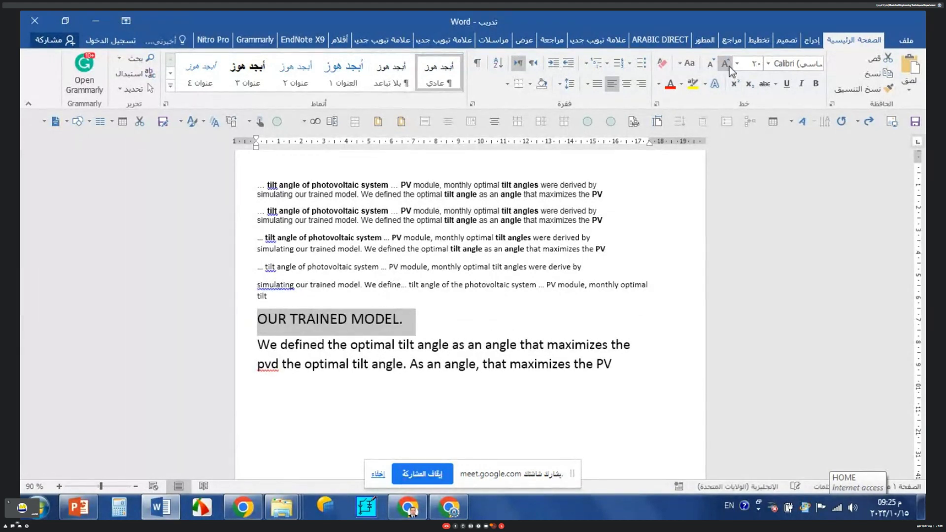
click(729, 67)
click(730, 66)
click(730, 66)
click(730, 64)
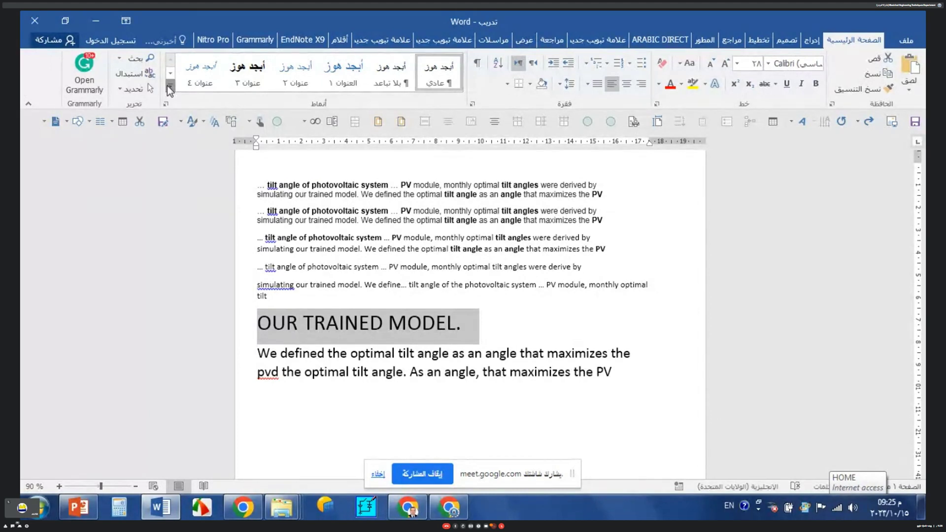
Make the 28-point heading bold and underlined
click(169, 89)
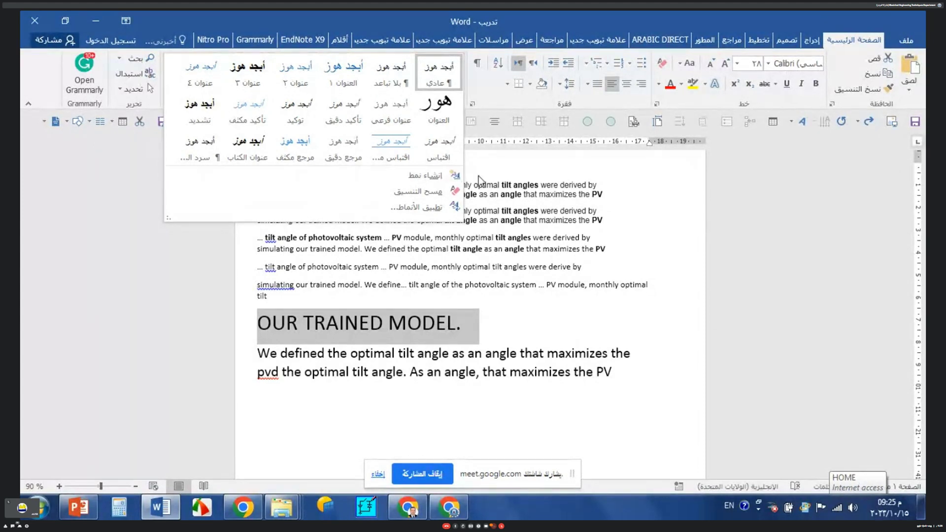
click(511, 182)
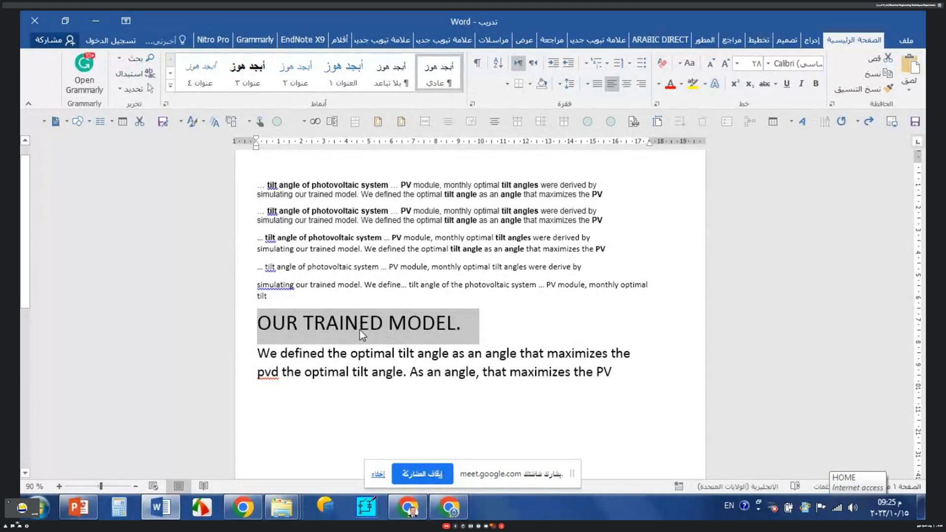
click(816, 84)
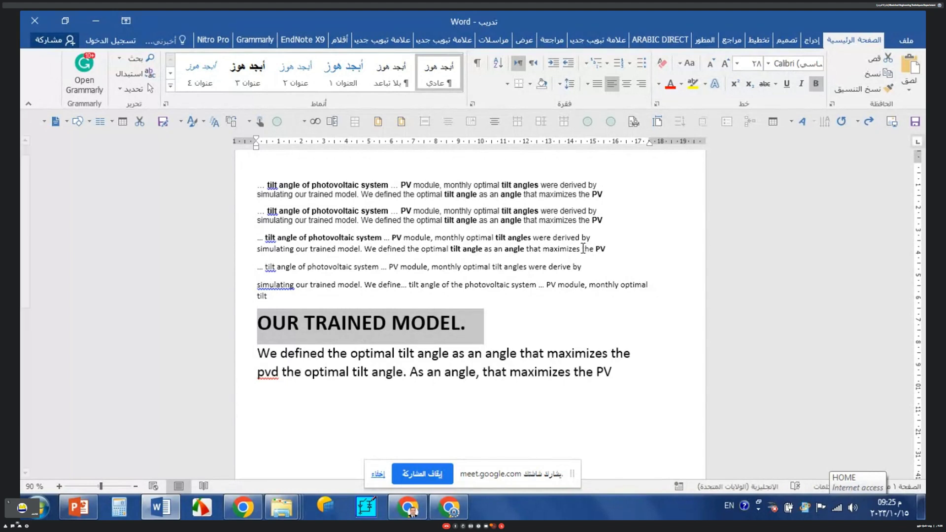
click(787, 84)
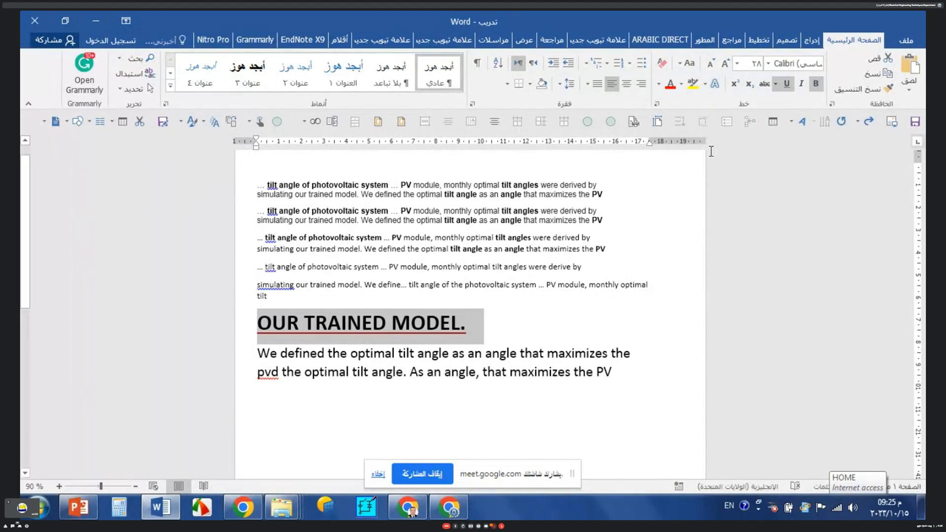
Confirm the Normal style settings, then apply Normal to 'the optimal tilt' in the closing paragraph
right_click(447, 85)
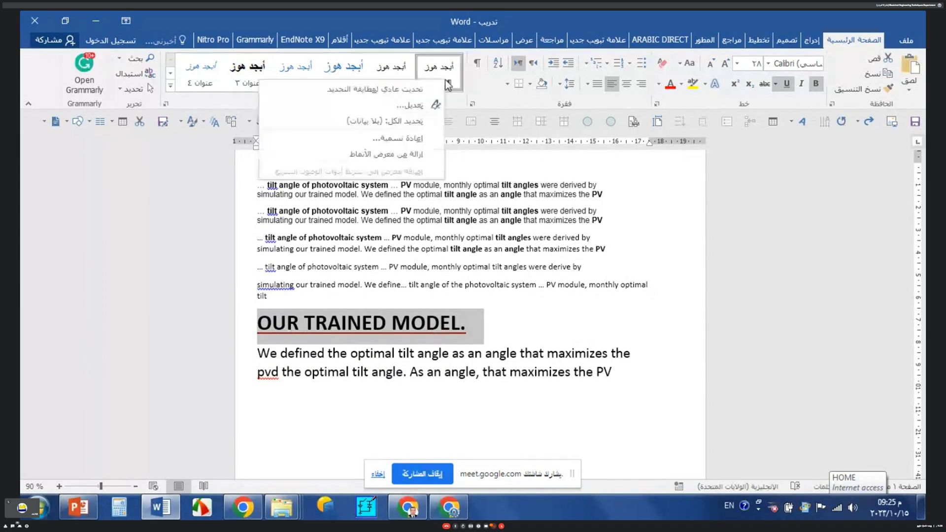
click(424, 104)
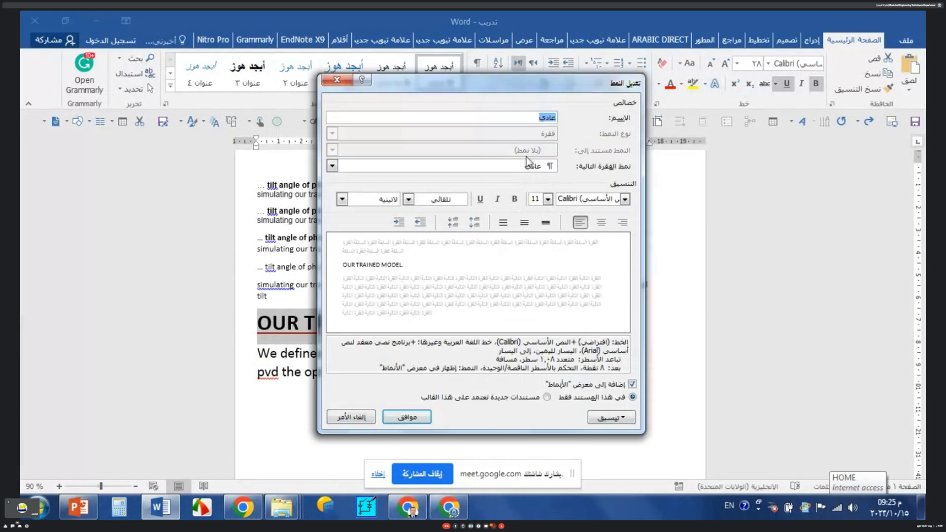
click(390, 416)
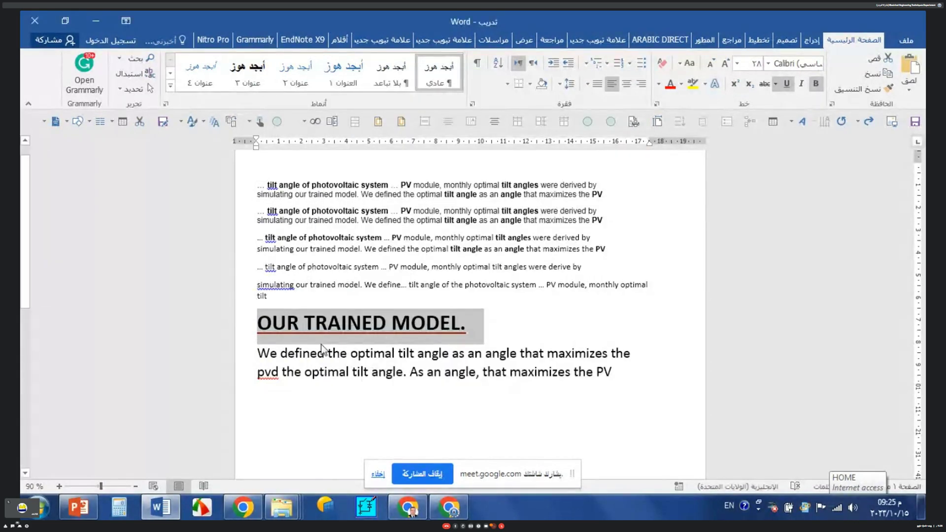
triple_click(303, 372)
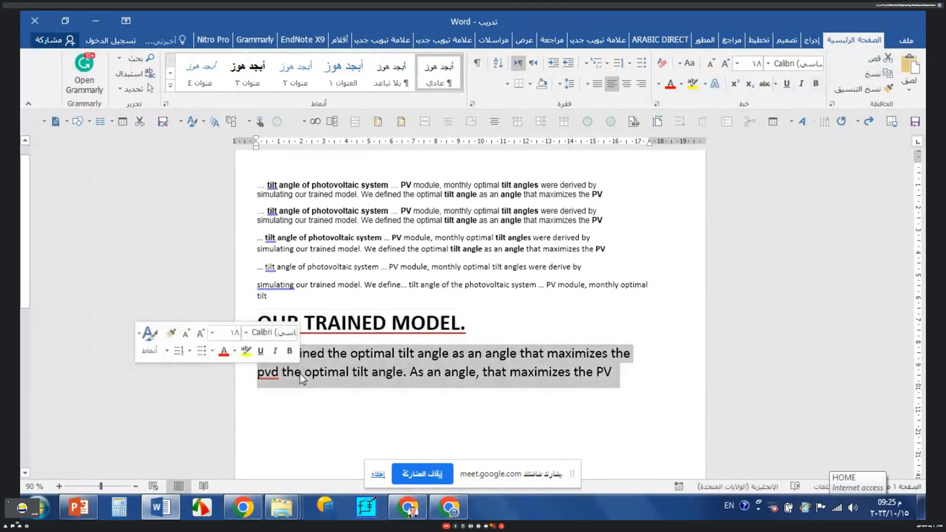
drag(302, 372, 371, 372)
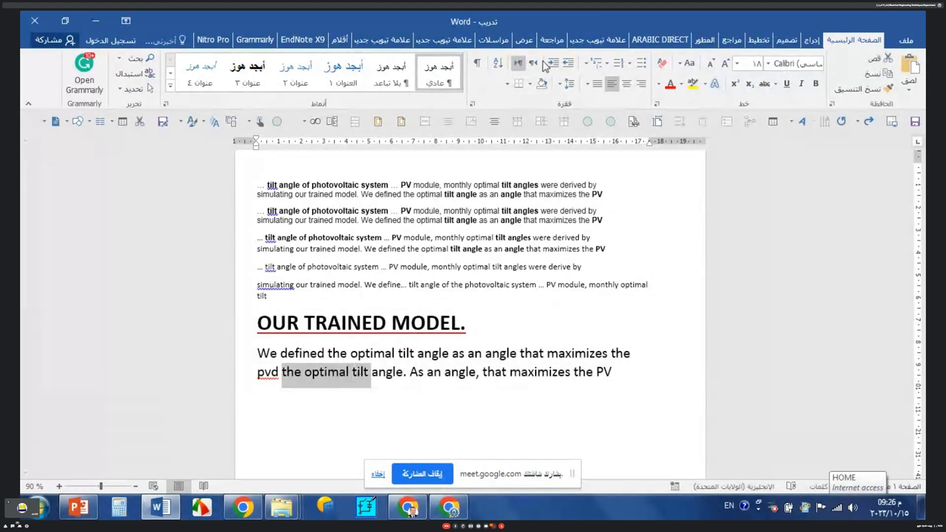
click(435, 70)
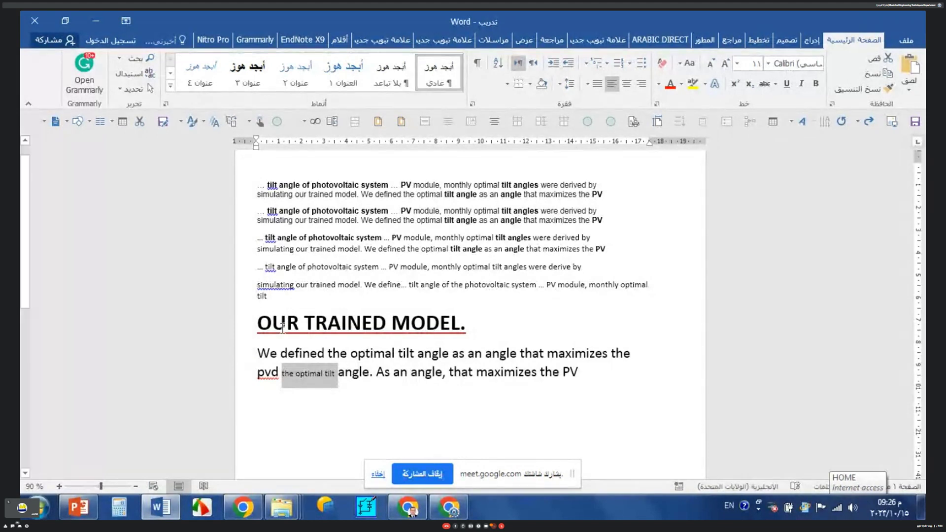
Apply the No Spacing style to the text spanning the second and third snippets
triple_click(360, 323)
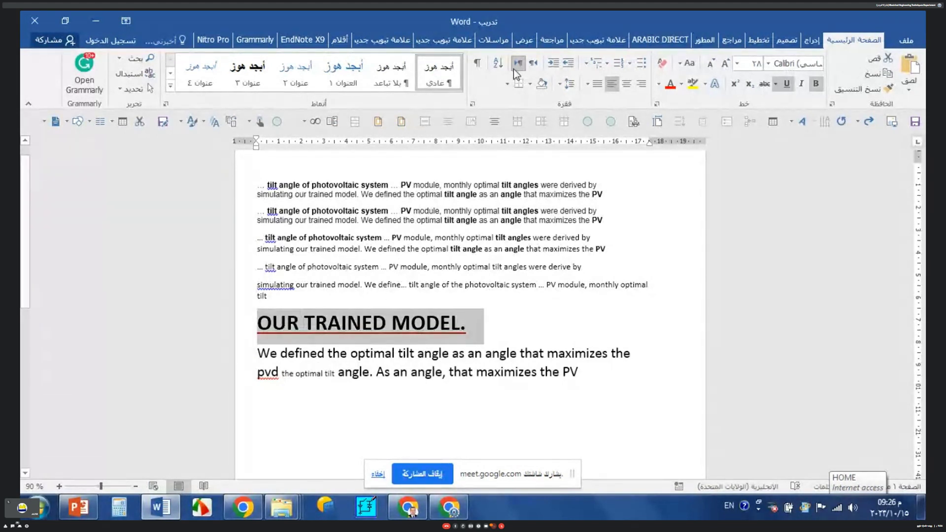
right_click(427, 75)
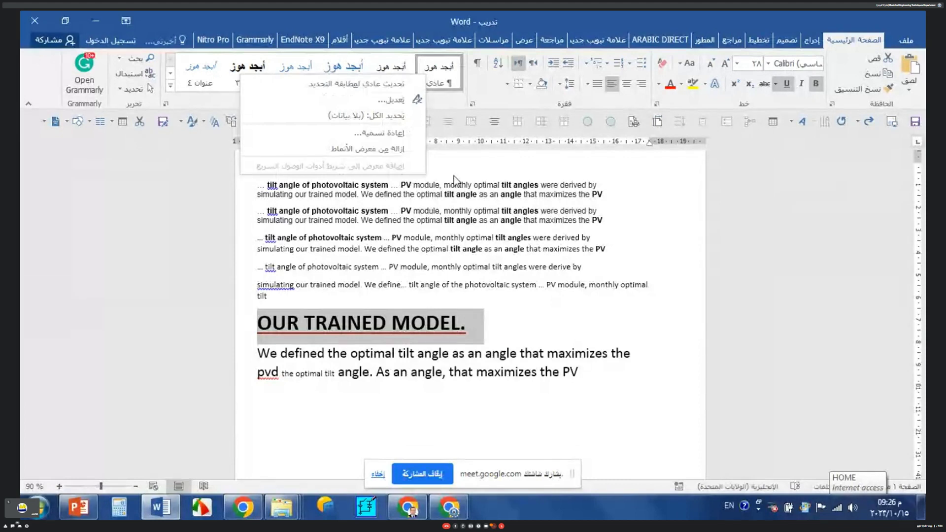
click(377, 234)
drag(381, 237, 553, 230)
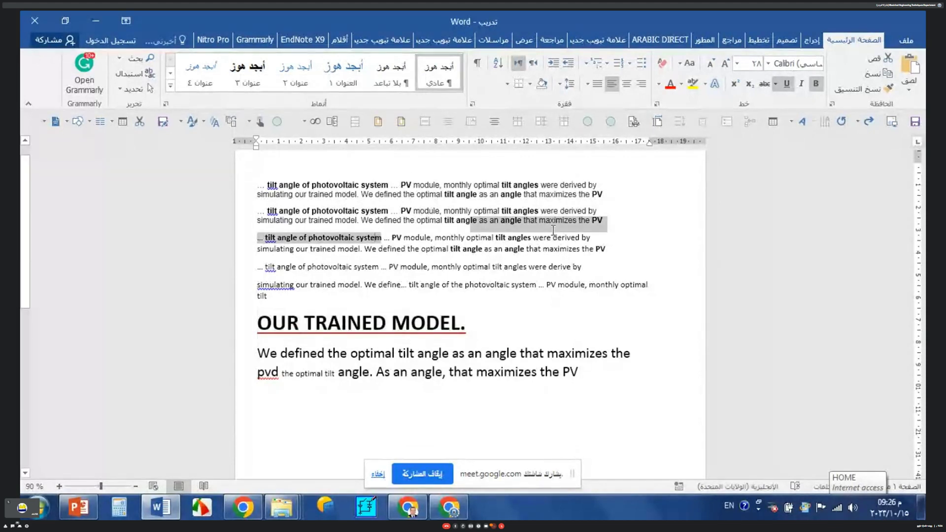
click(396, 75)
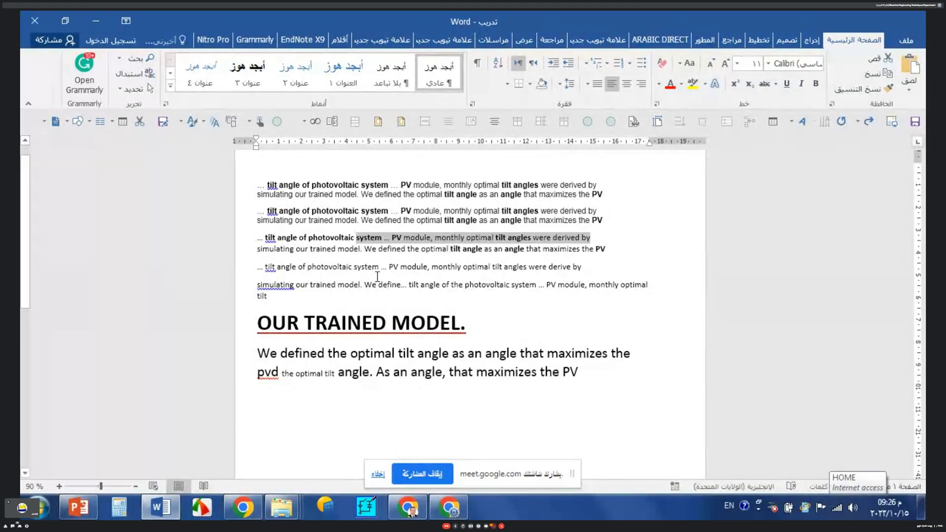
Highlight the OUR TRAINED MODEL. heading yellow and select 'PV module, monthly optimal tilt angles'
click(345, 325)
triple_click(398, 329)
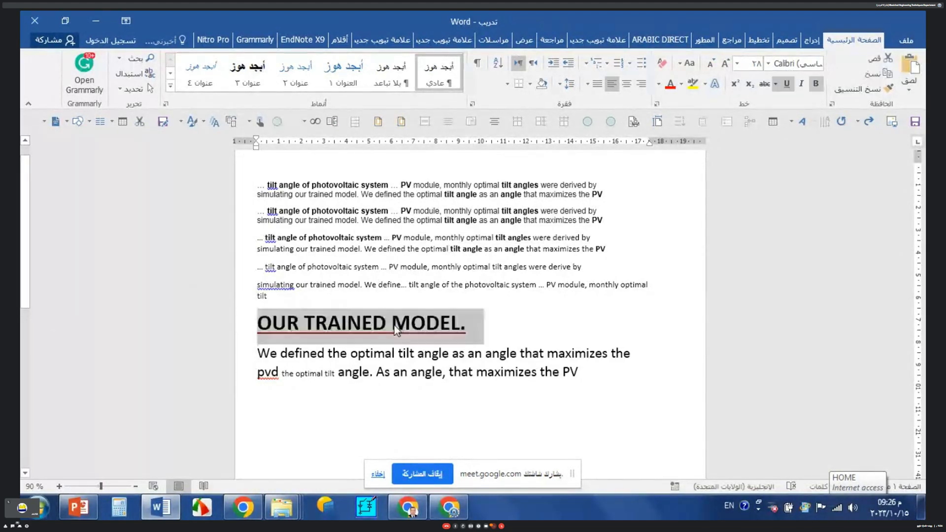
click(693, 83)
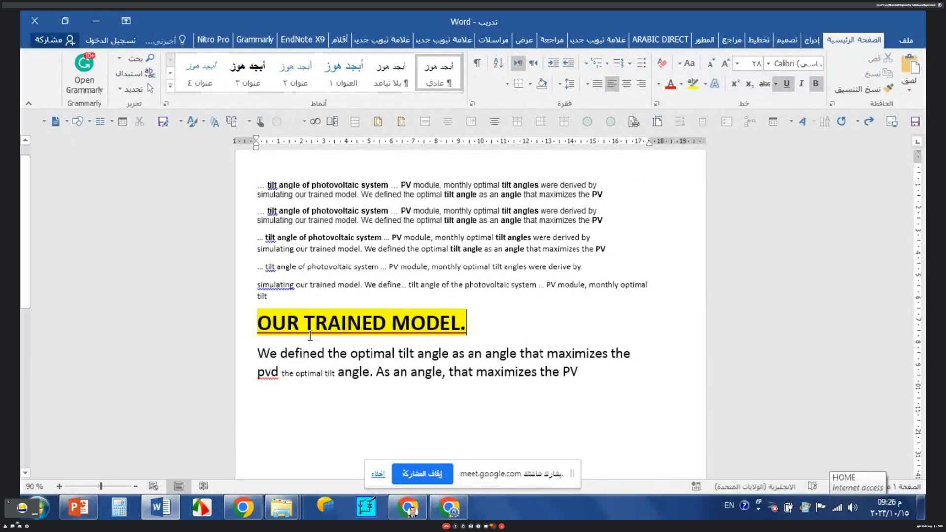
drag(392, 238, 532, 238)
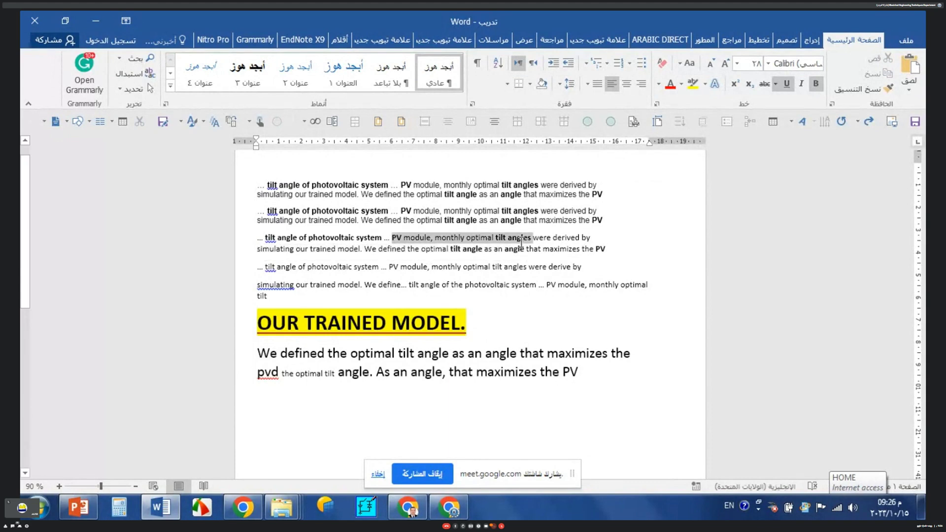
Highlight 'PV module, monthly optimal tilt angles' yellow and the first snippet's optimal tilt angle phrase green
click(694, 84)
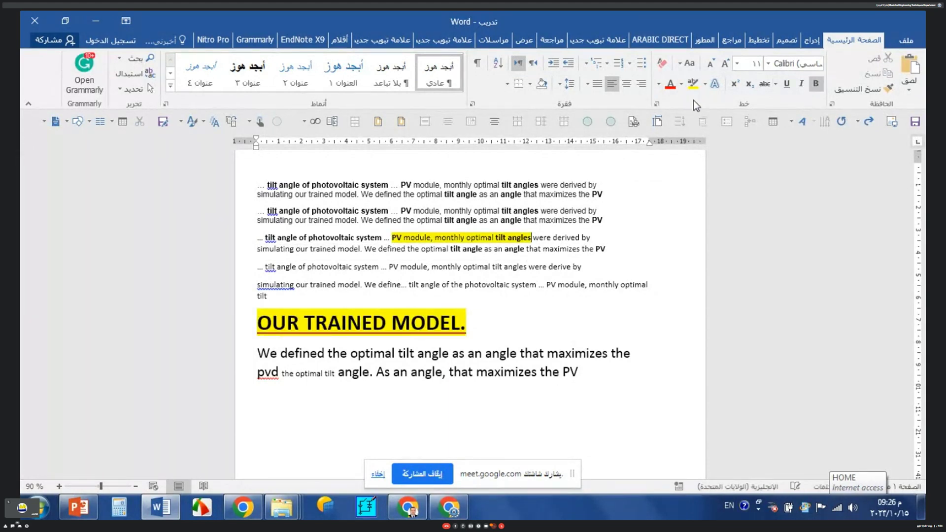
click(682, 84)
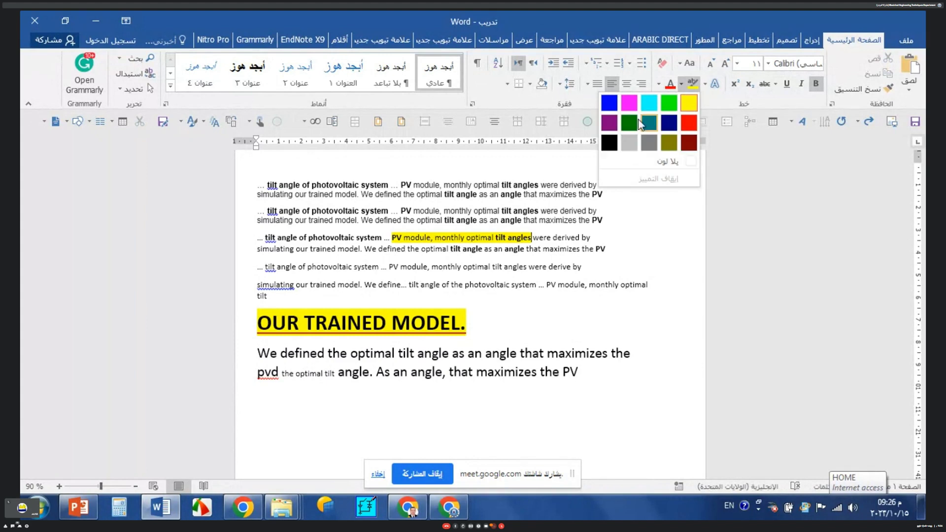
click(673, 102)
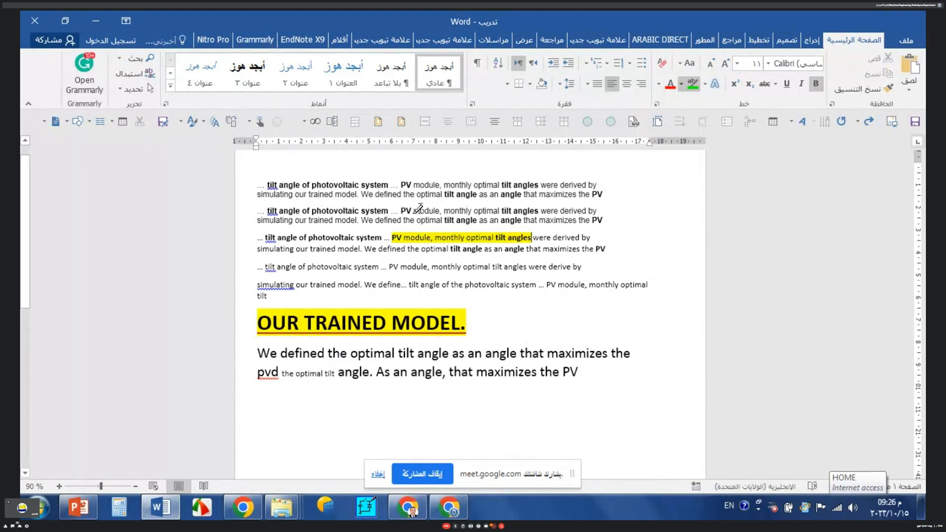
drag(403, 196, 590, 195)
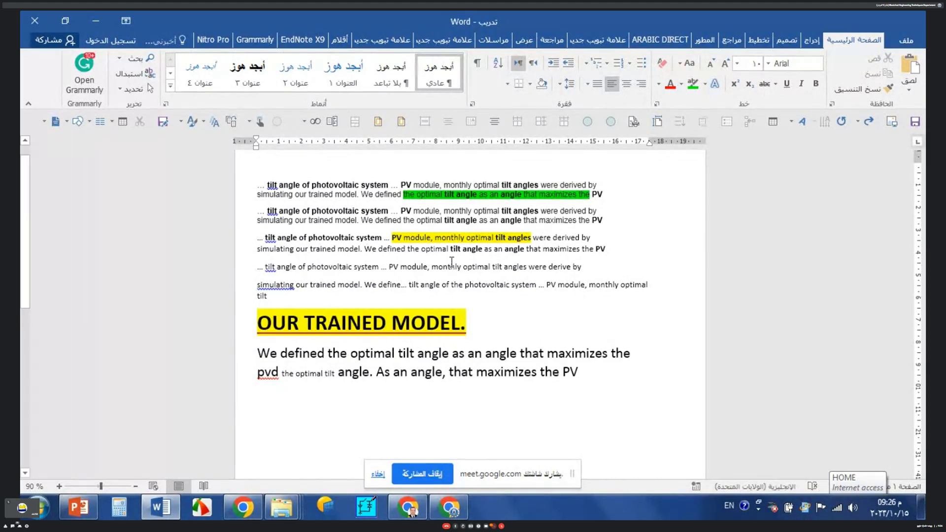
Colour the OUR TRAINED MODEL. heading red
click(387, 323)
triple_click(387, 322)
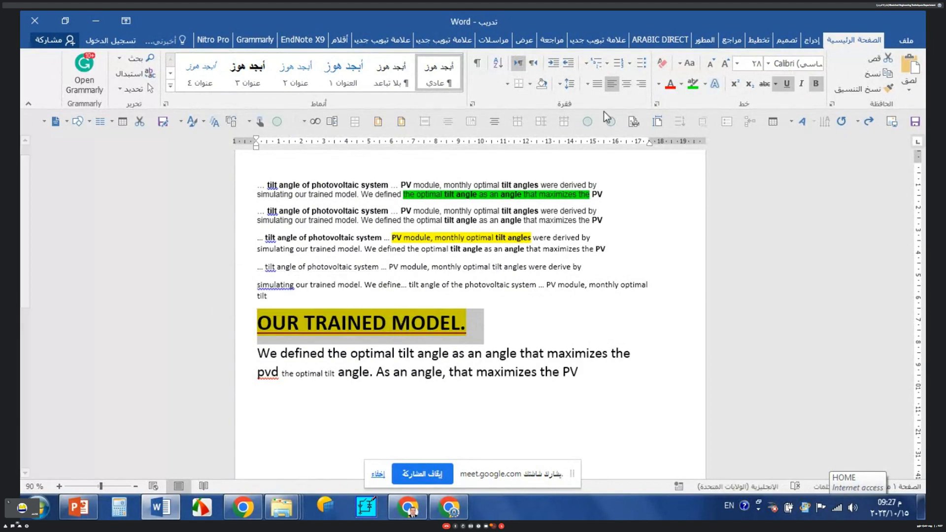
click(670, 84)
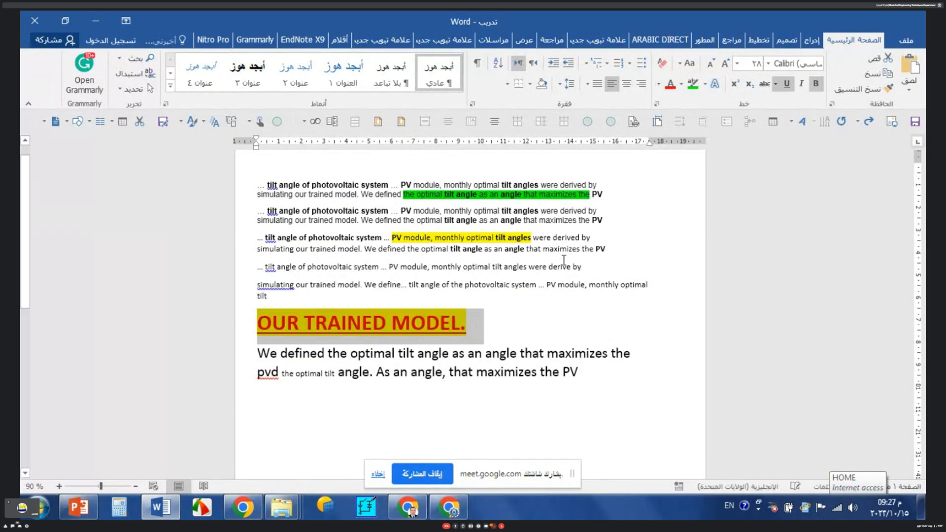
click(506, 354)
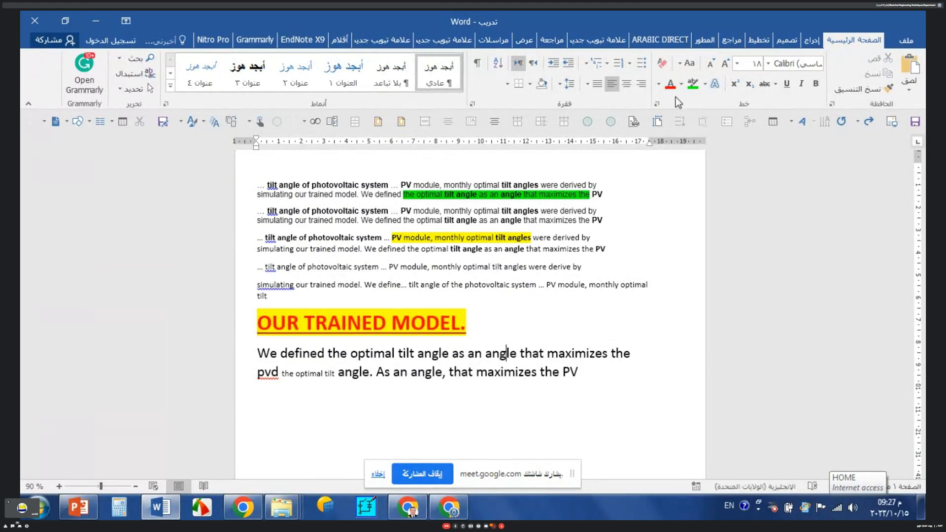
Colour 'angle' blue, then make the heading blue and clear all its formatting
click(659, 84)
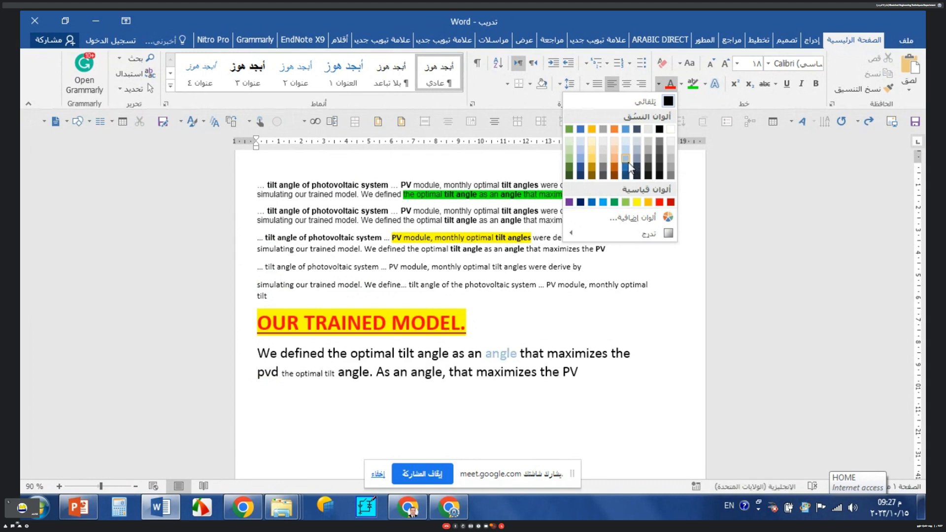
click(626, 169)
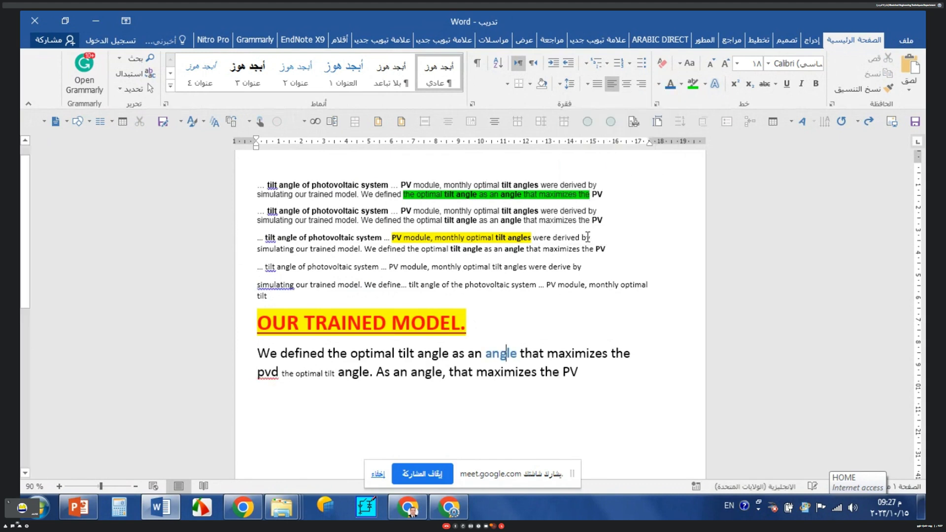
triple_click(424, 320)
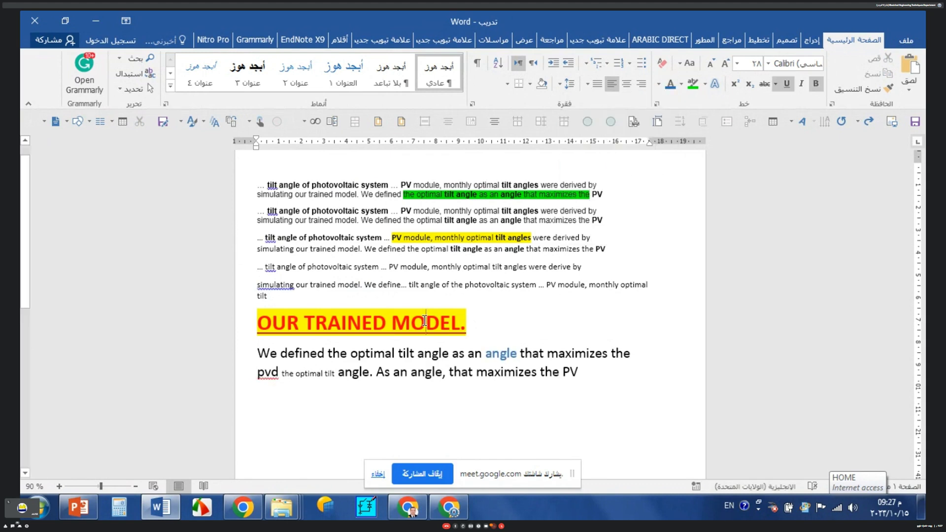
click(670, 84)
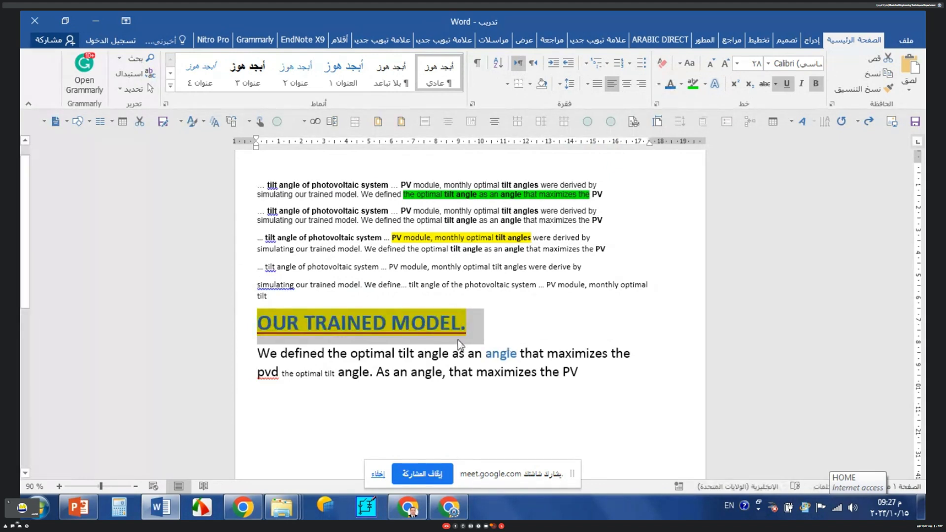
click(661, 63)
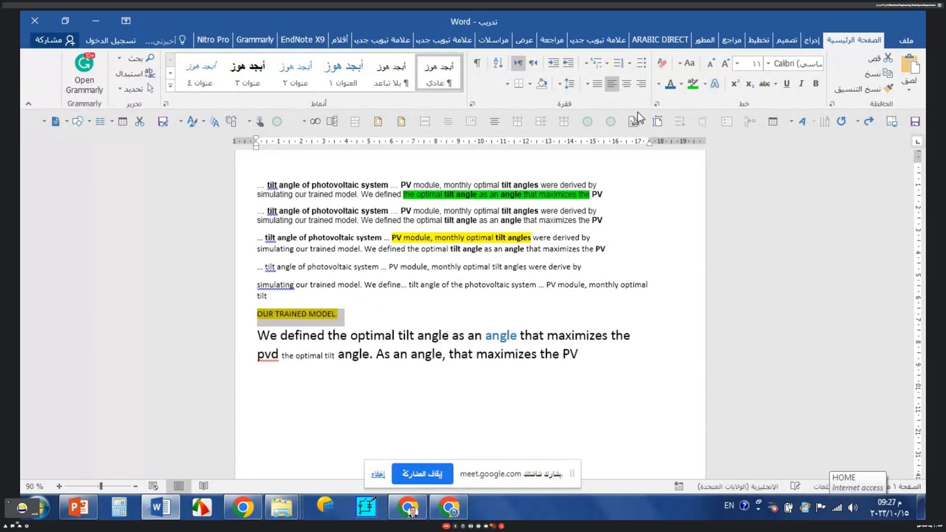
Undo back to the heading's bold underlined look, clear its formatting again, and select all snippet paragraphs
triple_click(514, 266)
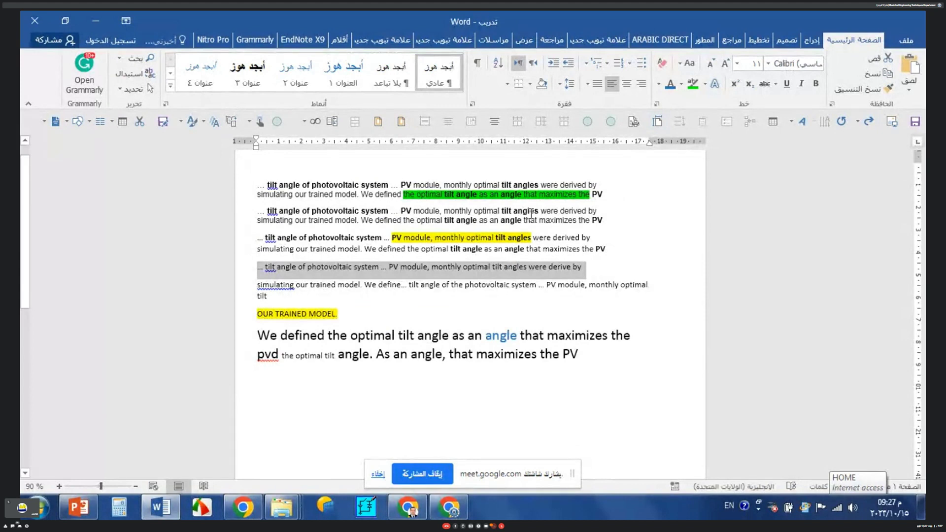
triple_click(532, 271)
click(863, 128)
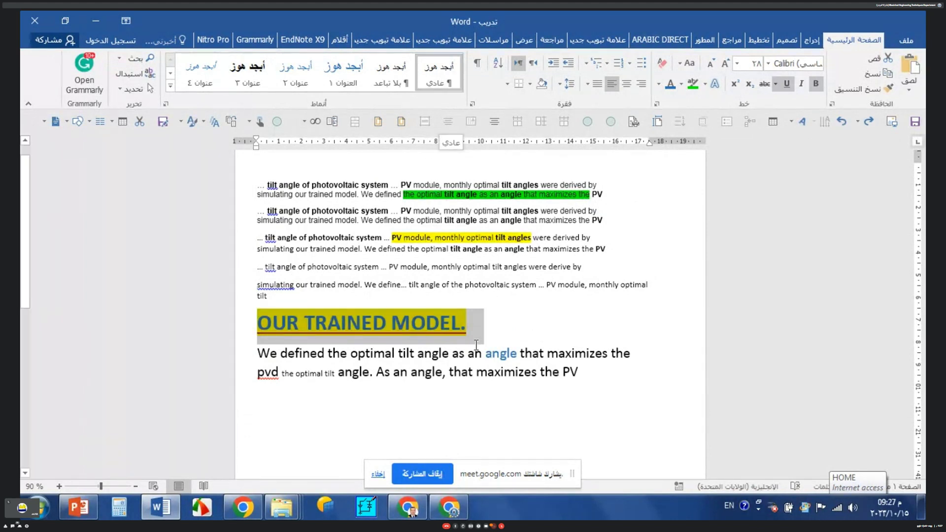
click(662, 62)
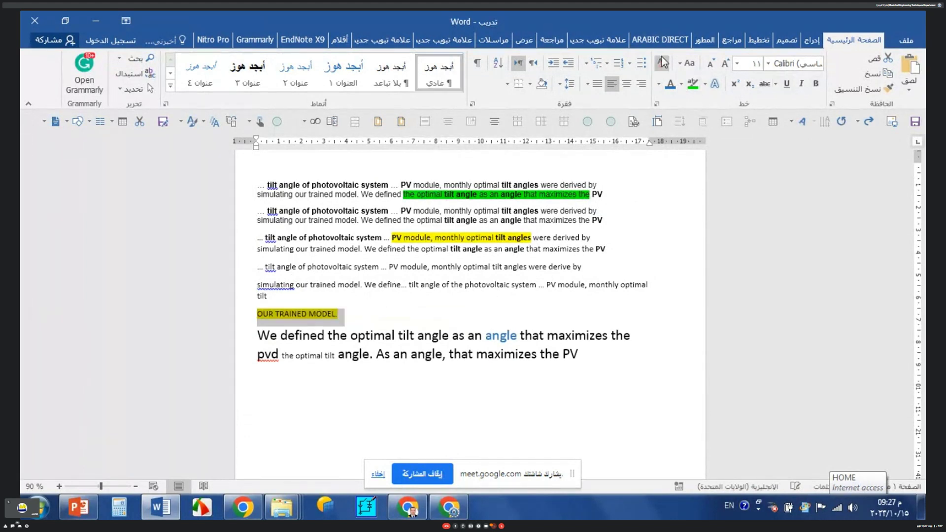
click(301, 322)
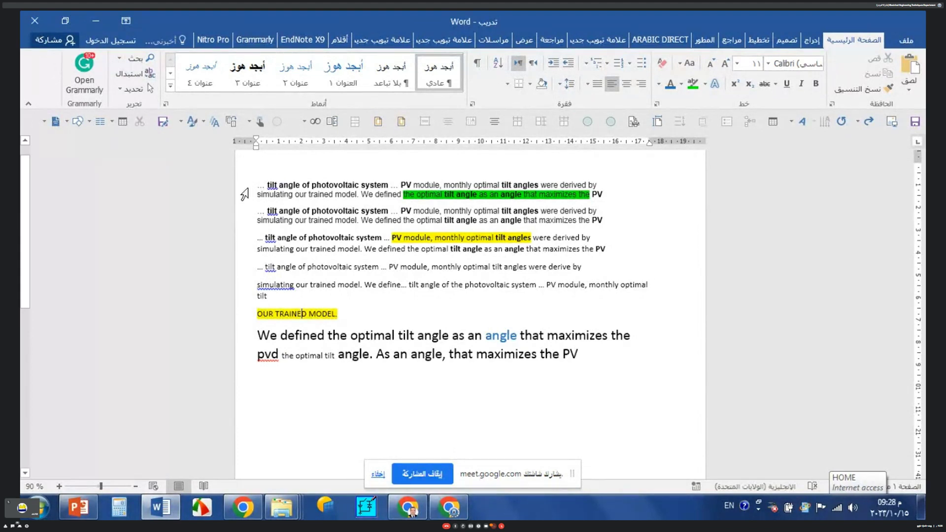
drag(244, 193, 232, 298)
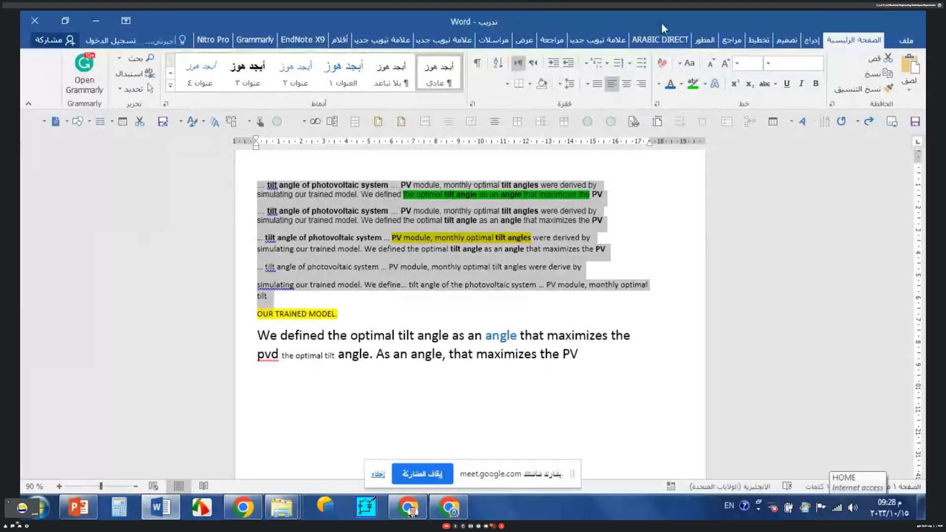
Browse the ARABIC DIRECTION and custom New Tab ribbon groups, ending on the Draw (أقلام) pen tools
click(644, 39)
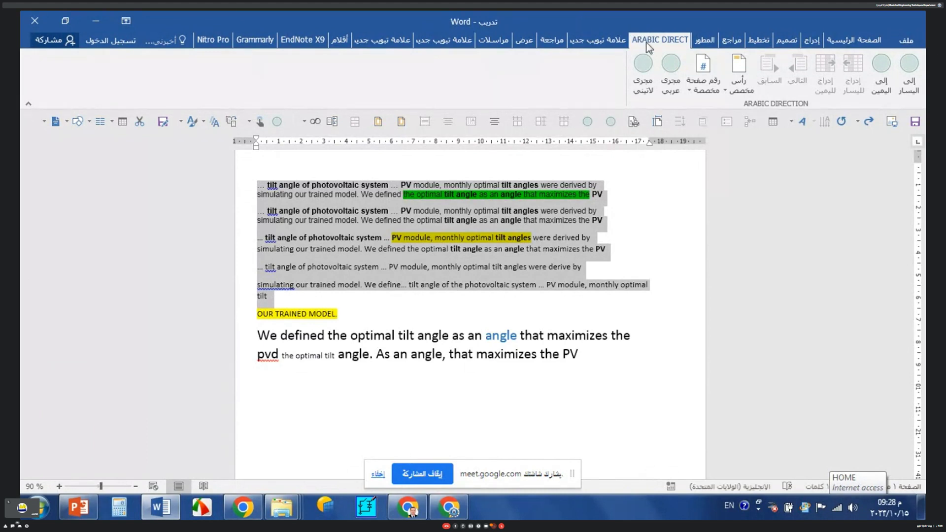
click(593, 43)
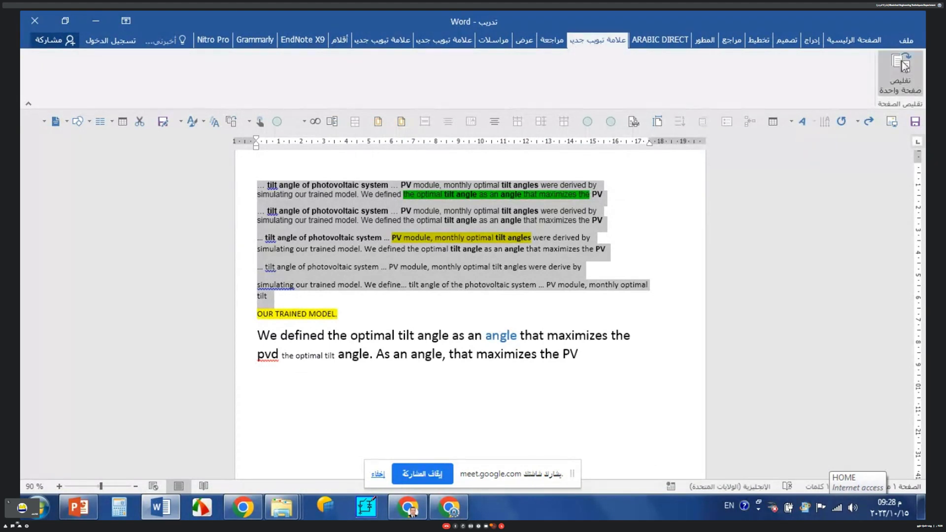
click(439, 41)
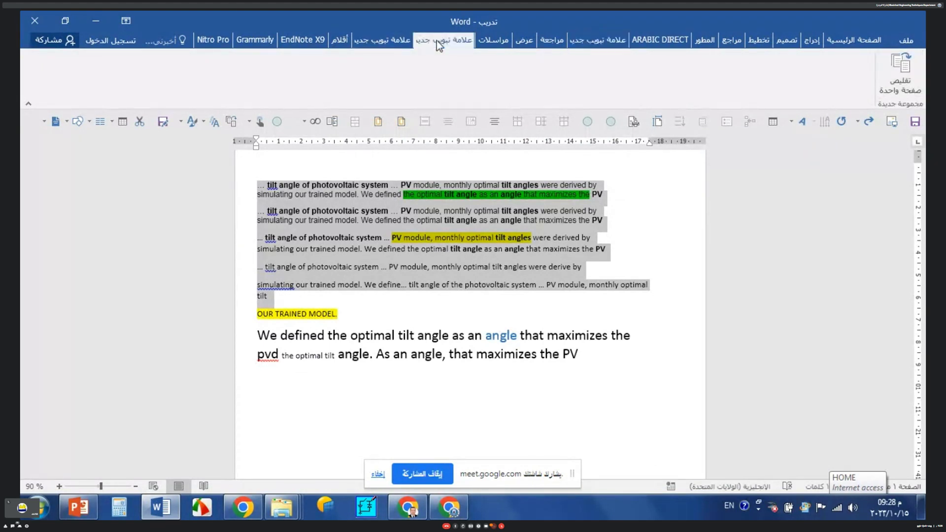
click(382, 41)
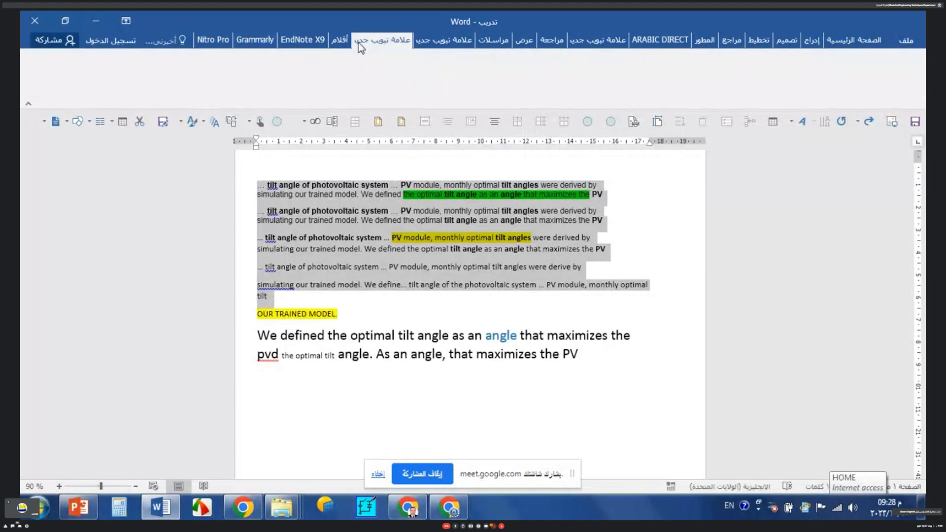
click(340, 43)
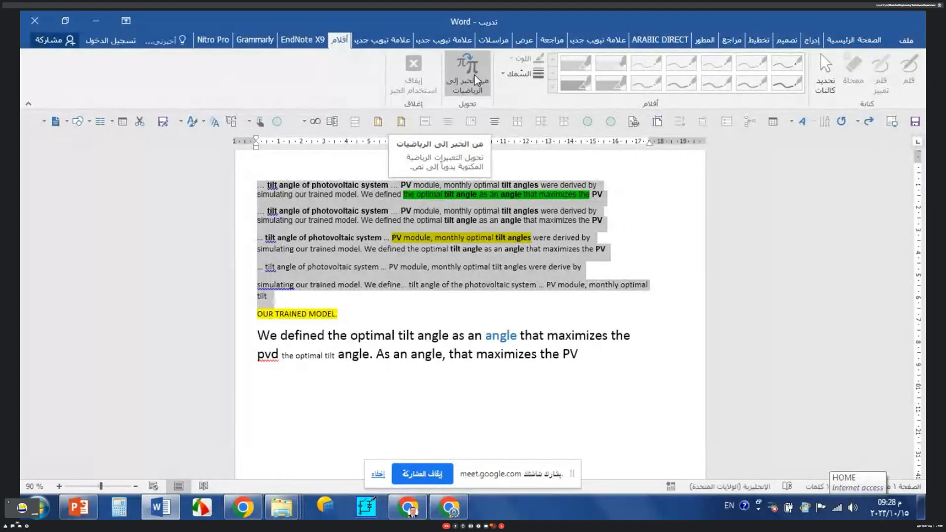
click(477, 80)
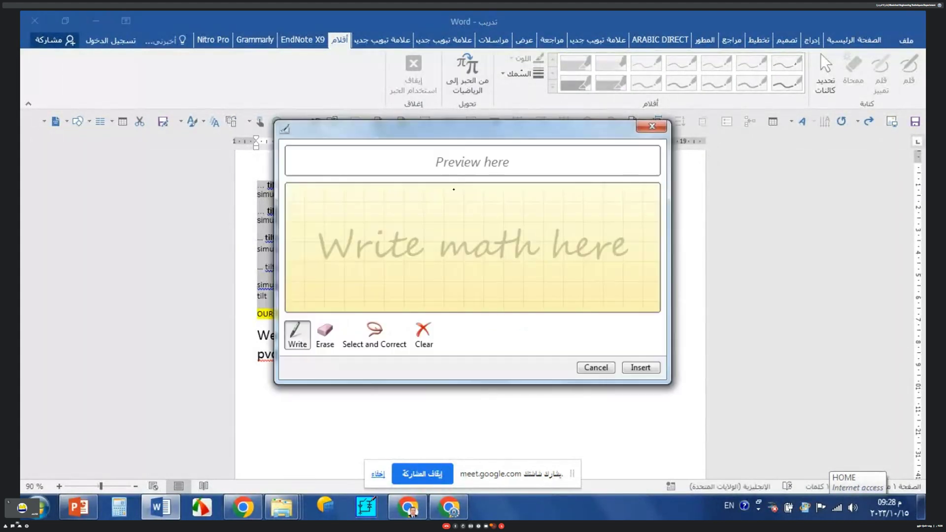
drag(368, 223, 327, 284)
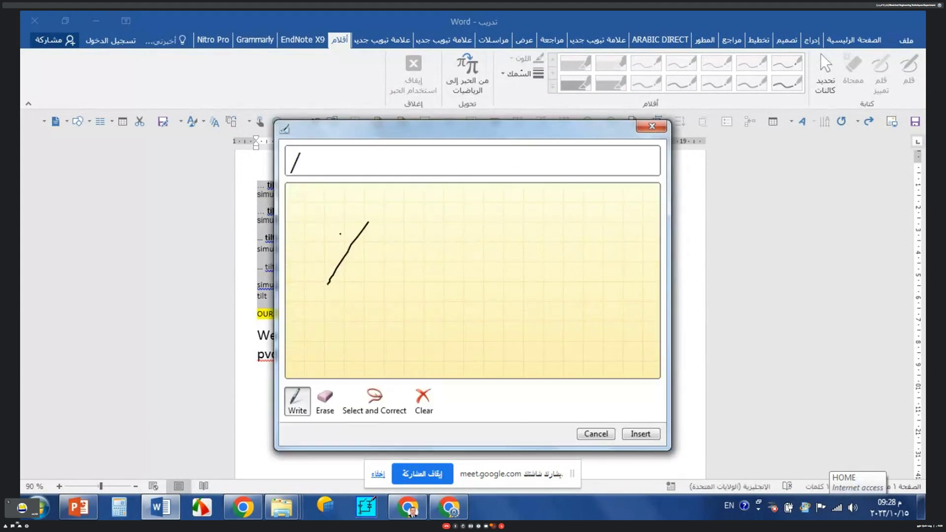
drag(345, 241, 386, 302)
drag(380, 210, 374, 231)
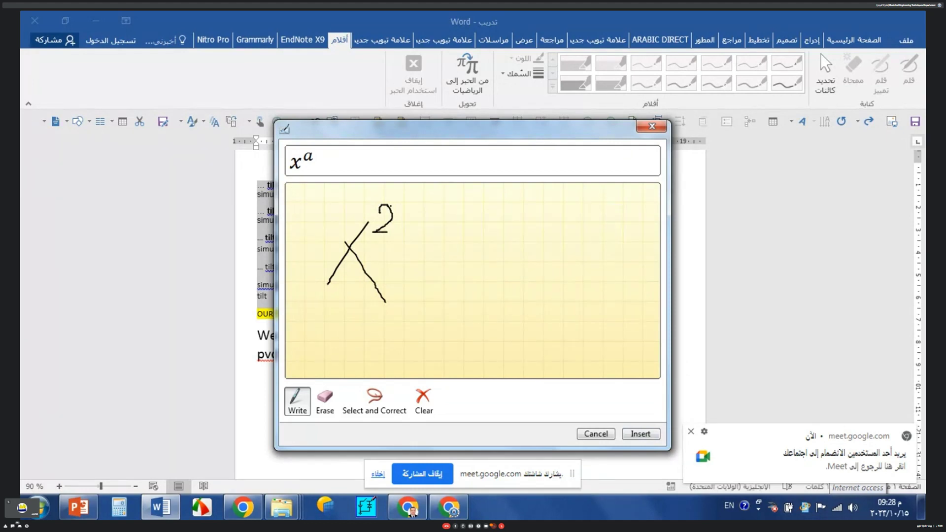
drag(502, 210, 462, 272)
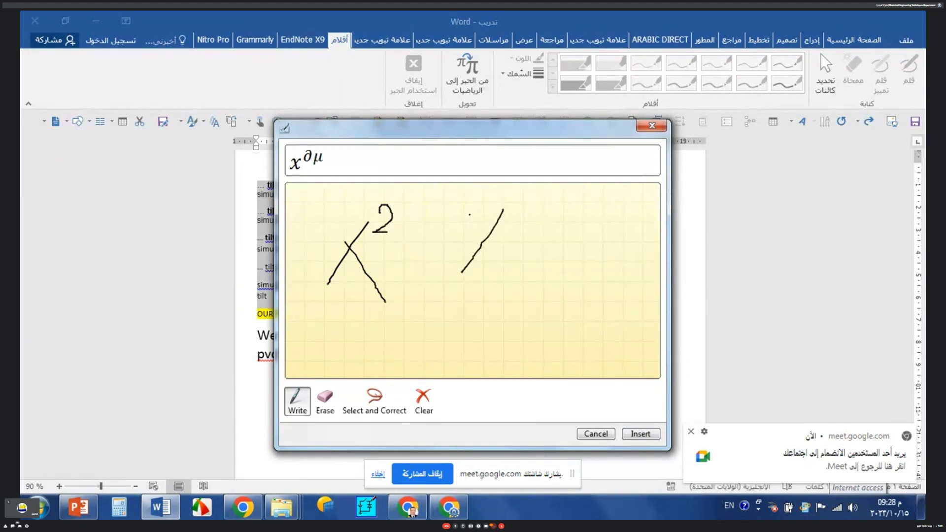
drag(470, 214, 506, 269)
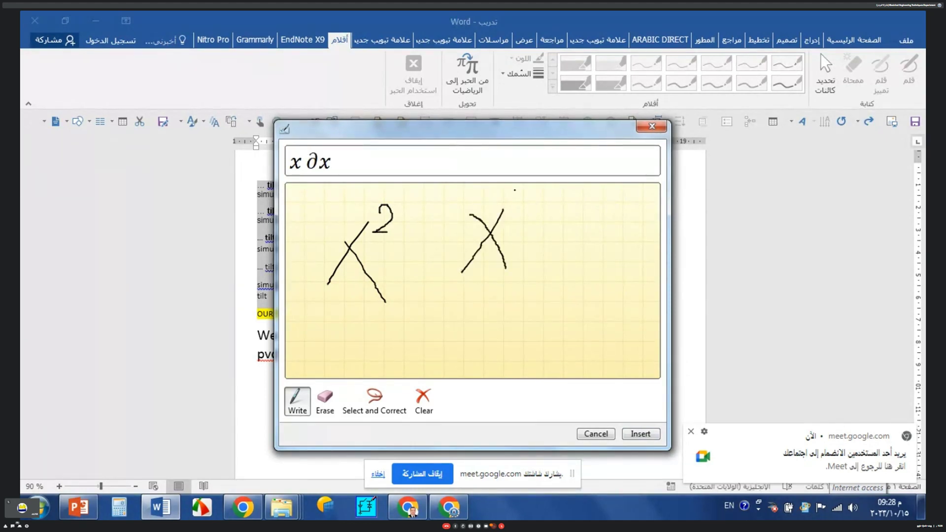
drag(514, 189, 490, 216)
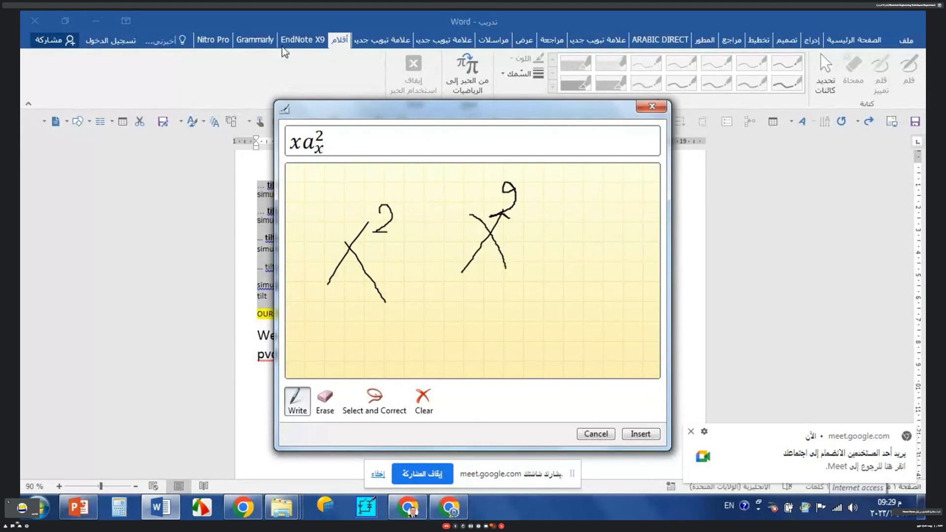
click(586, 440)
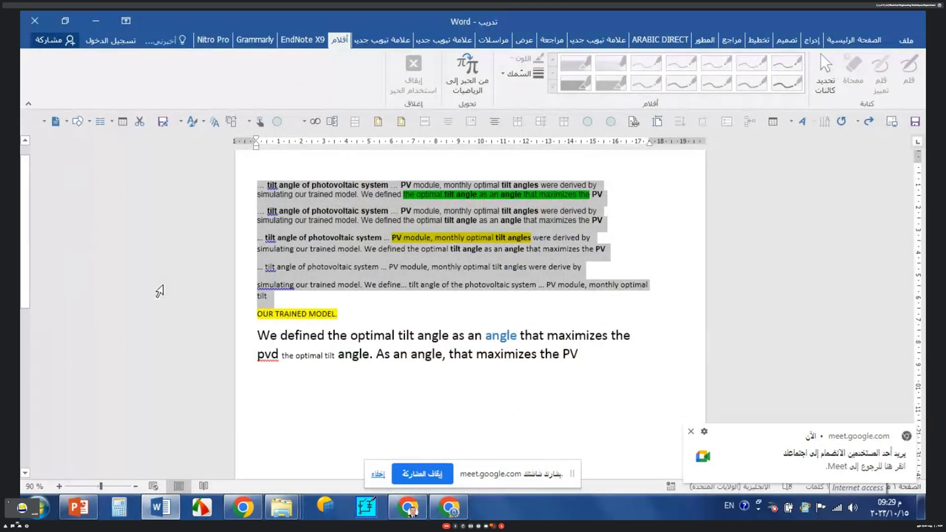
Return to the Home tab's text formatting tools
click(880, 46)
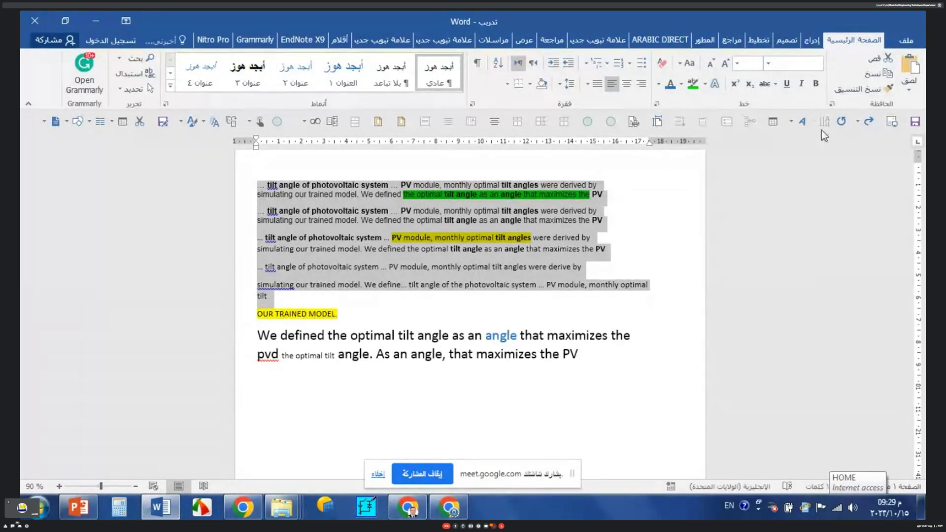
Cut the yellow 'OUR TRAINED MODEL.' line to the clipboard
click(294, 309)
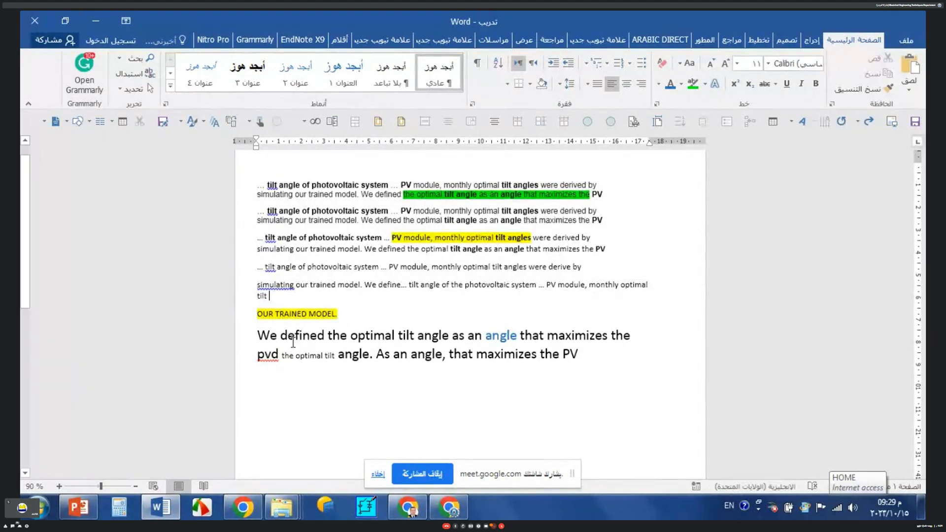
triple_click(297, 337)
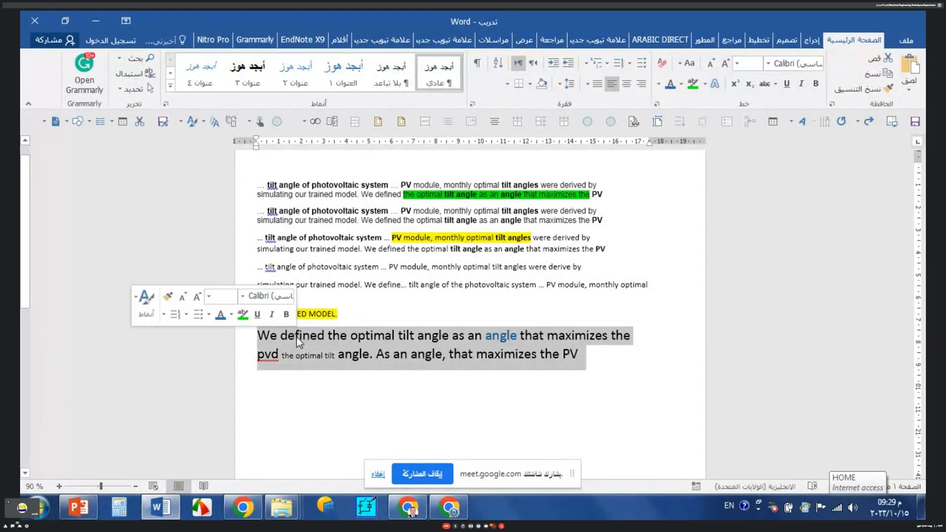
click(297, 337)
double_click(296, 337)
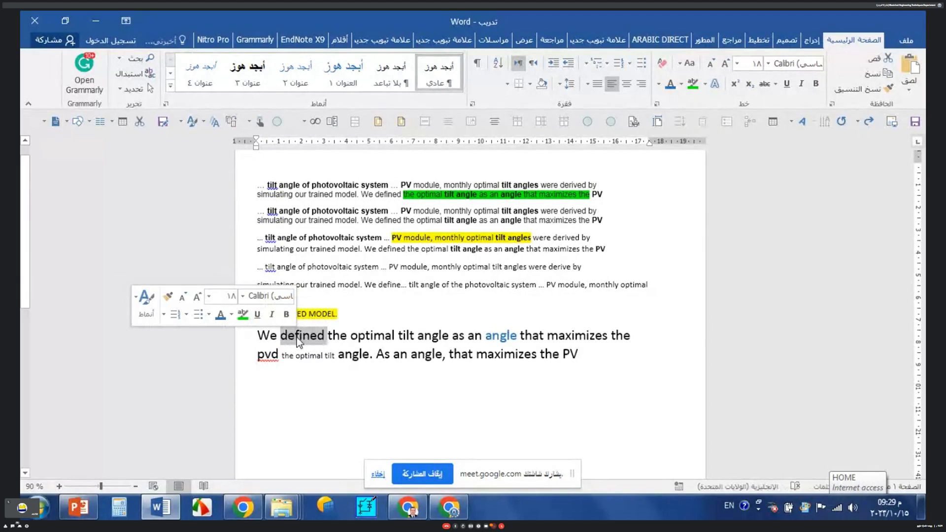
double_click(319, 318)
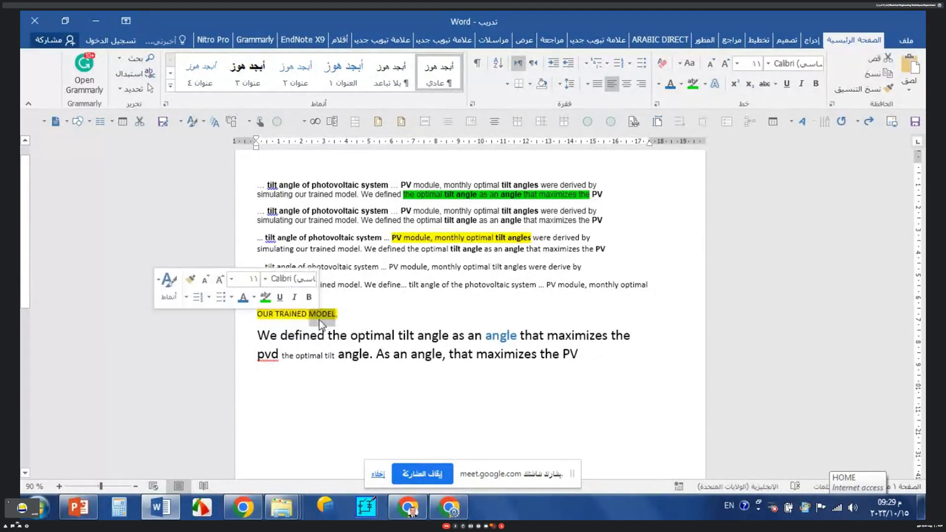
triple_click(320, 323)
key(ctrl+c)
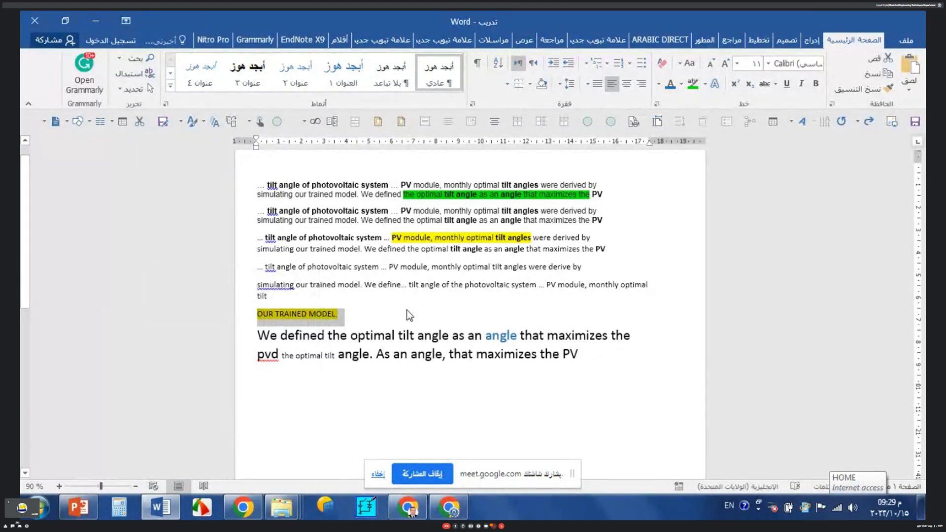
key(Delete)
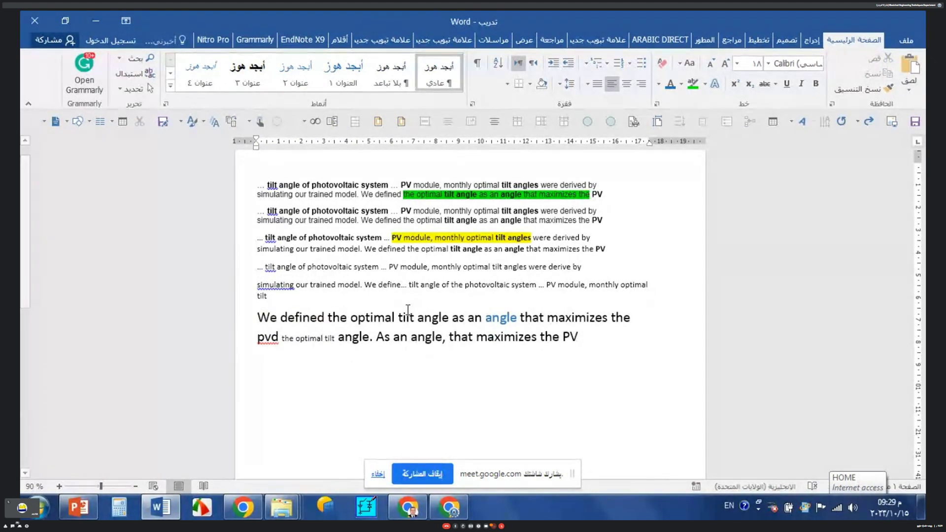
key(ctrl+z)
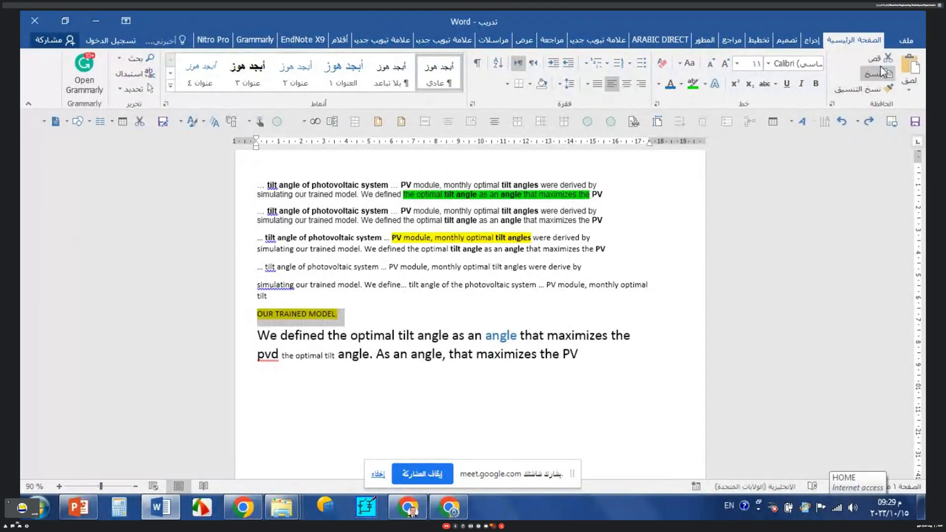
click(882, 56)
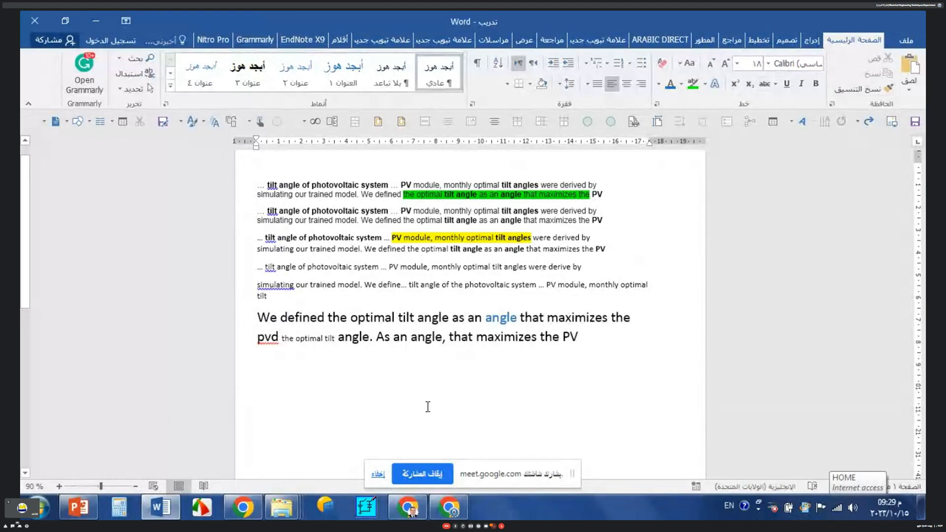
Paste 'OUR TRAINED MODEL.' on a new empty line below the large paragraph
click(586, 337)
key(Return)
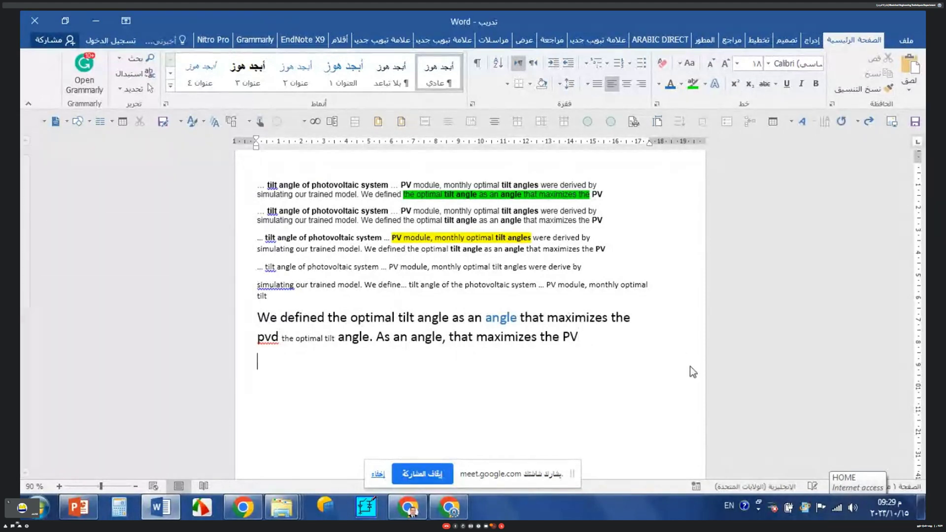
key(Return)
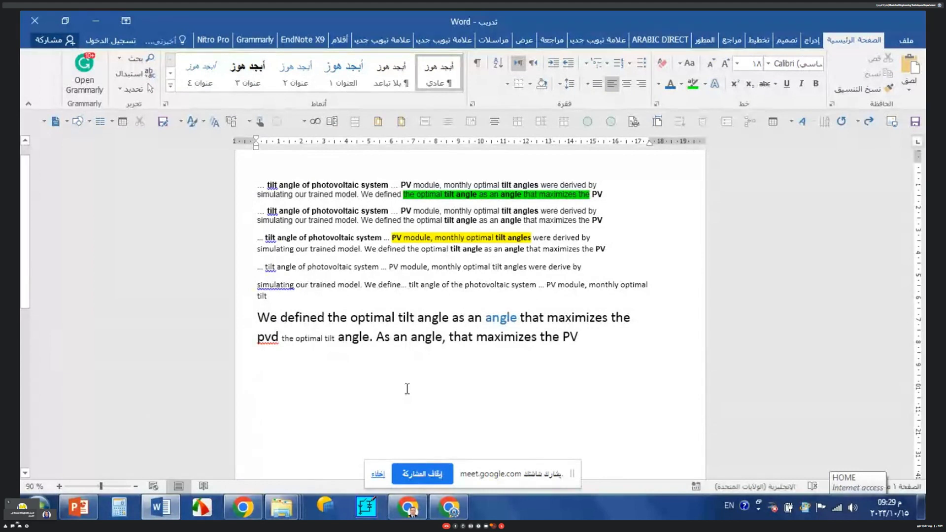
key(ctrl+v)
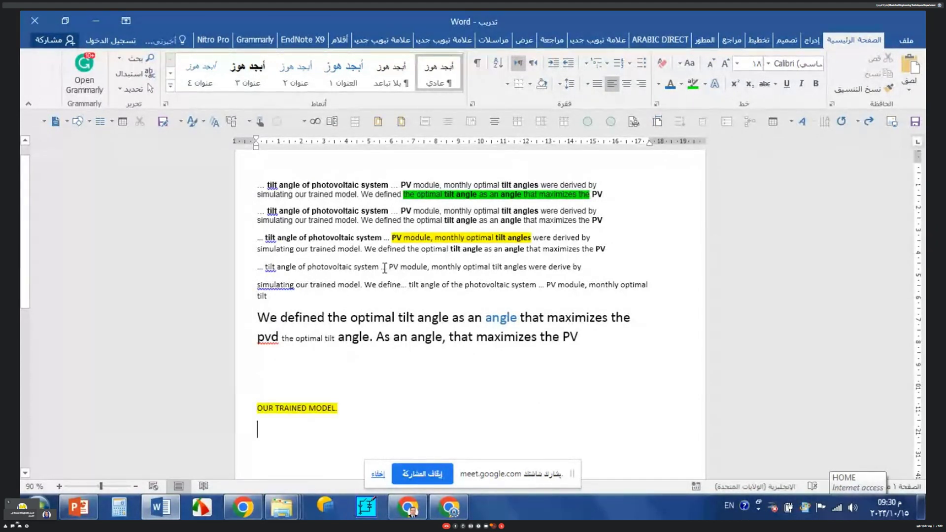
Cut the word 'defined' from the large paragraph and paste it on the empty line below
drag(281, 318, 324, 322)
key(ctrl+c)
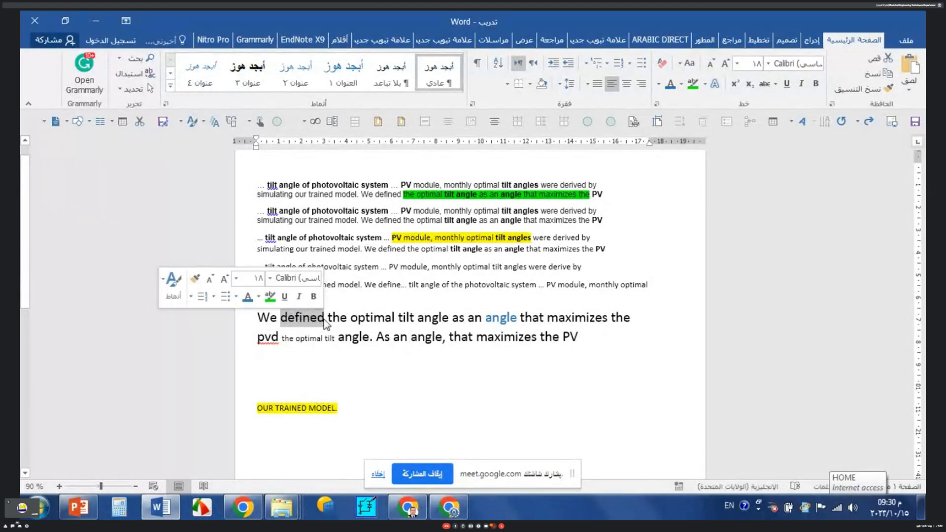
key(Delete)
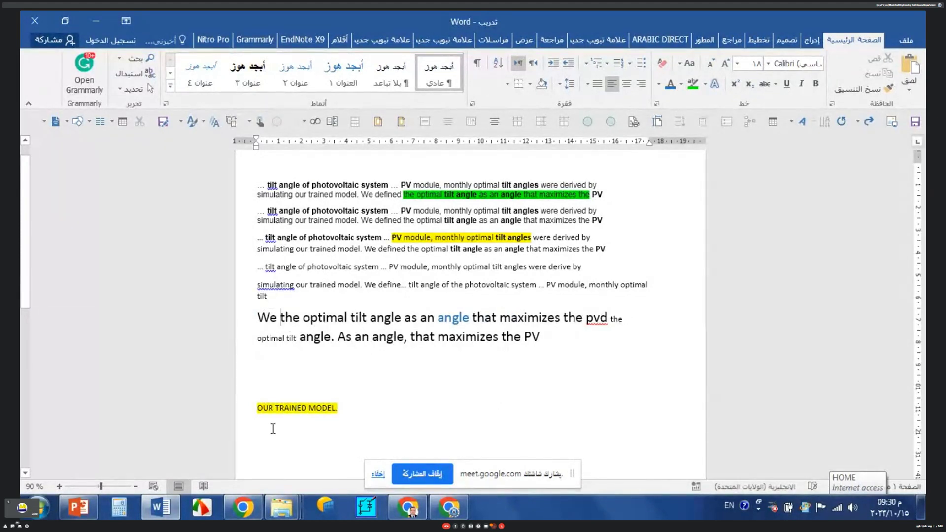
click(273, 429)
text(OUR TRAINED MODEL.)
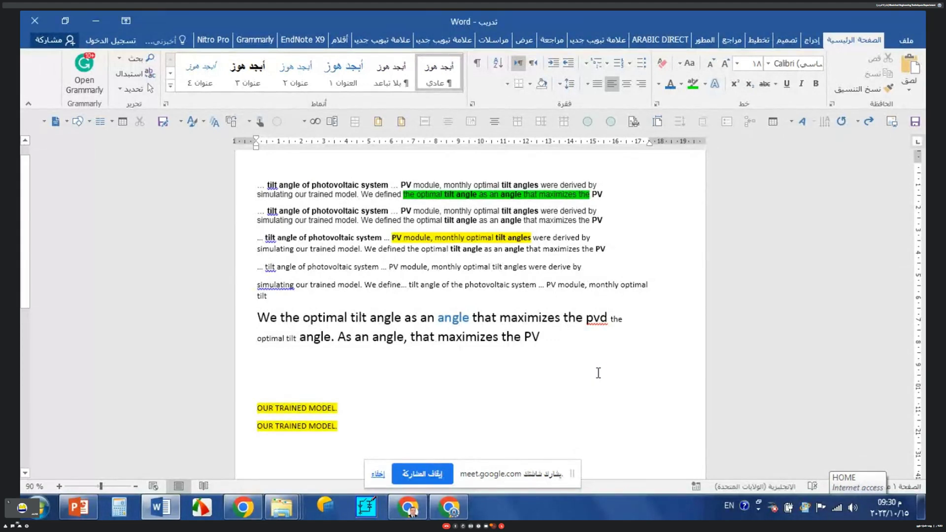
click(875, 128)
click(875, 128)
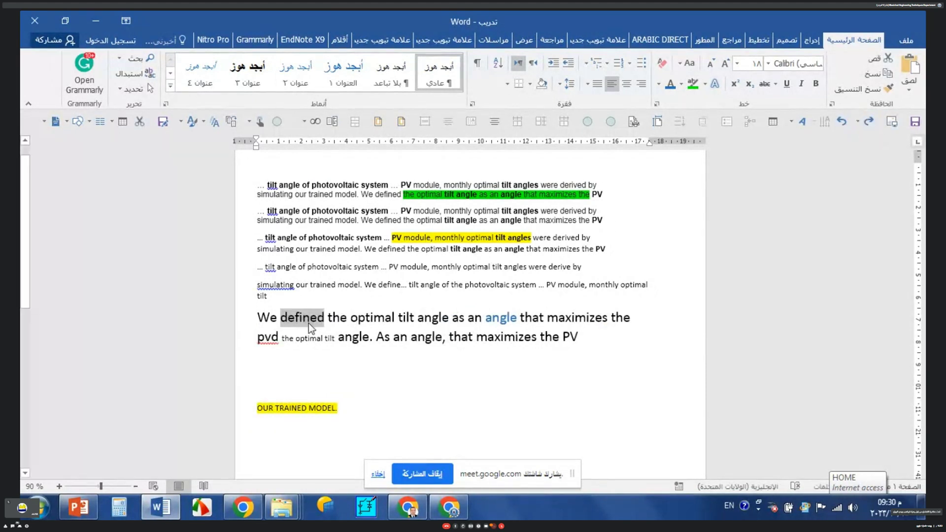
click(877, 64)
click(310, 364)
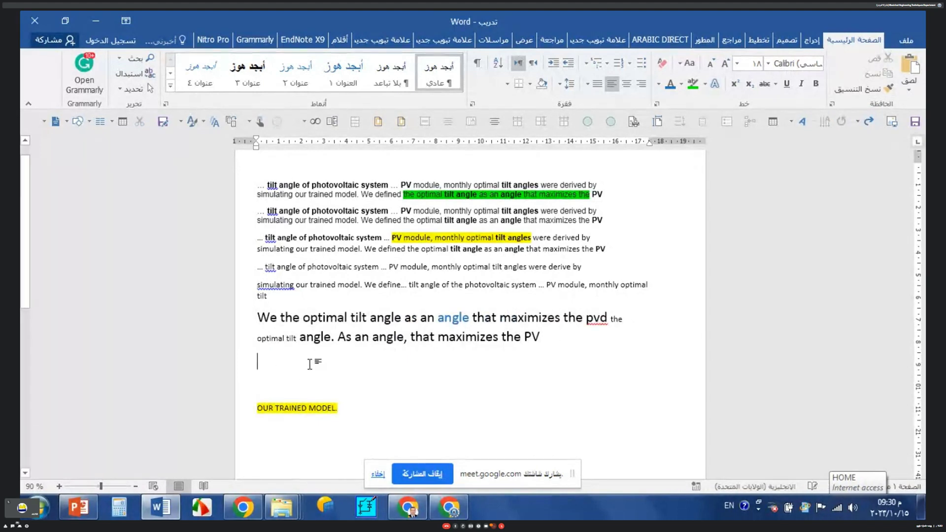
key(ctrl+v)
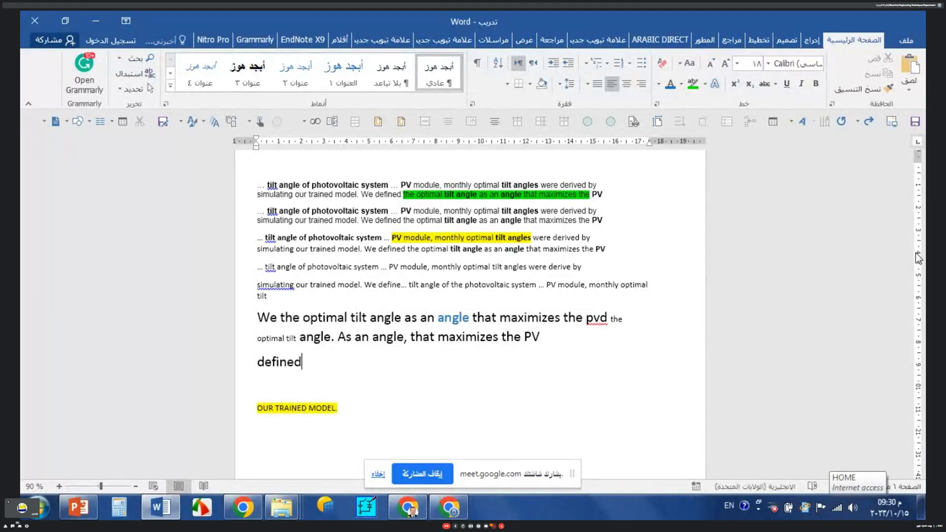
Open the Clipboard pane and copy the words 'monthly' and 'angle' into it
click(835, 106)
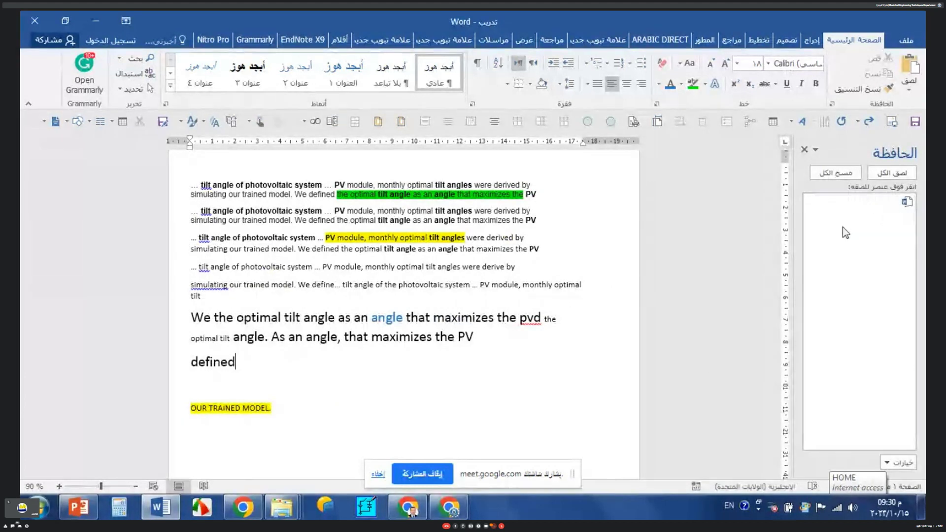
mouse_move(885, 202)
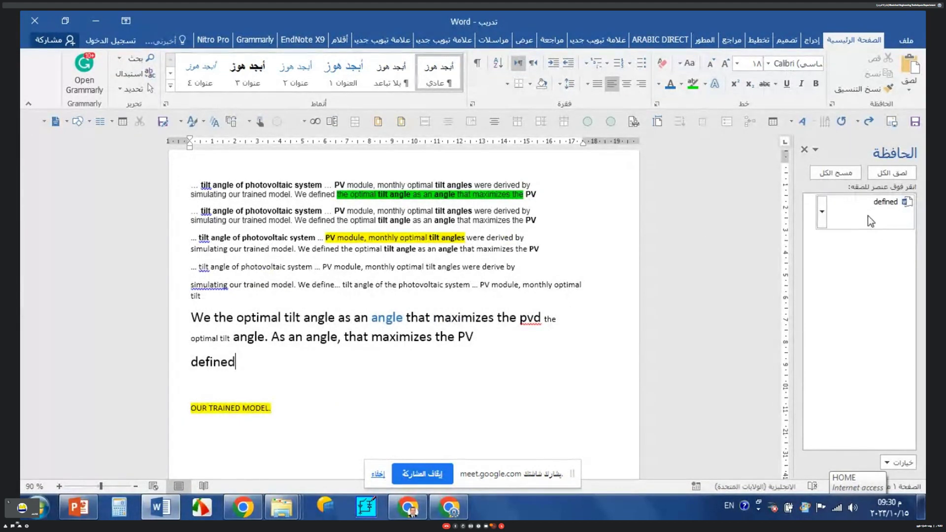
right_click(380, 214)
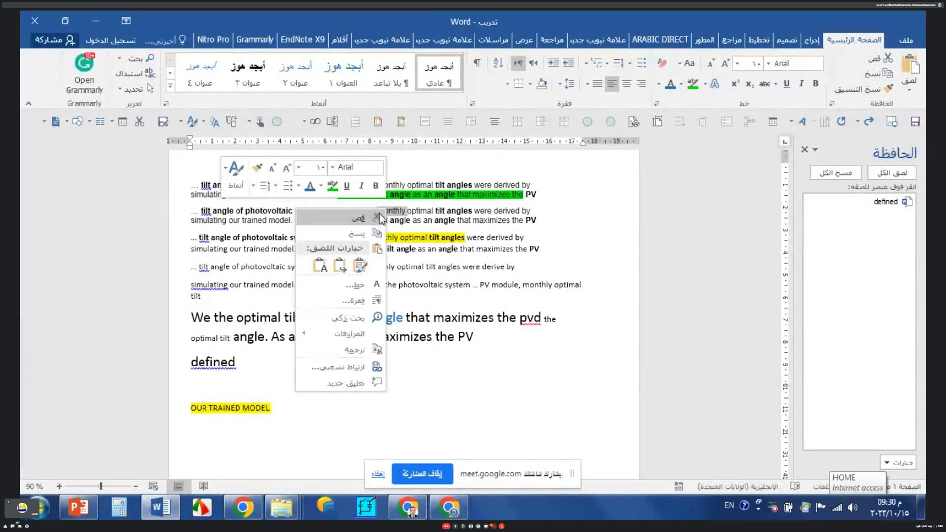
click(363, 228)
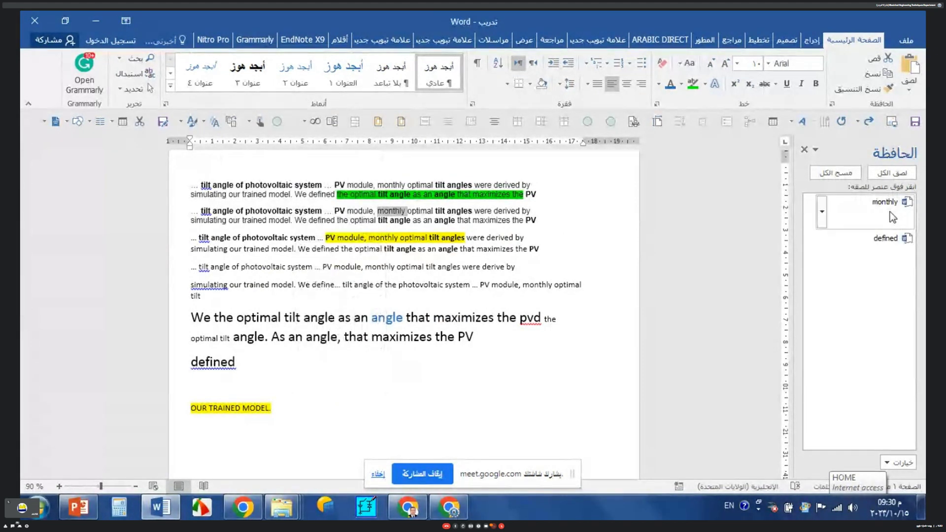
double_click(386, 317)
right_click(385, 315)
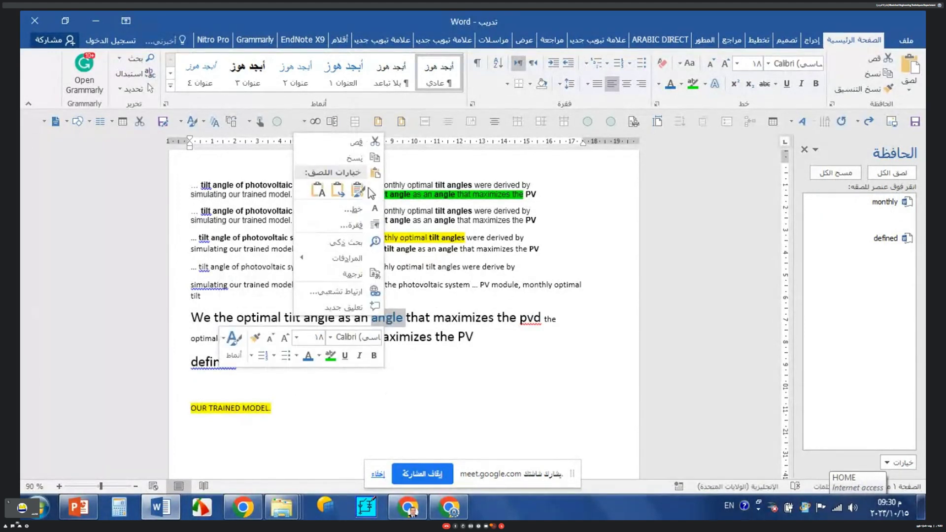
click(364, 158)
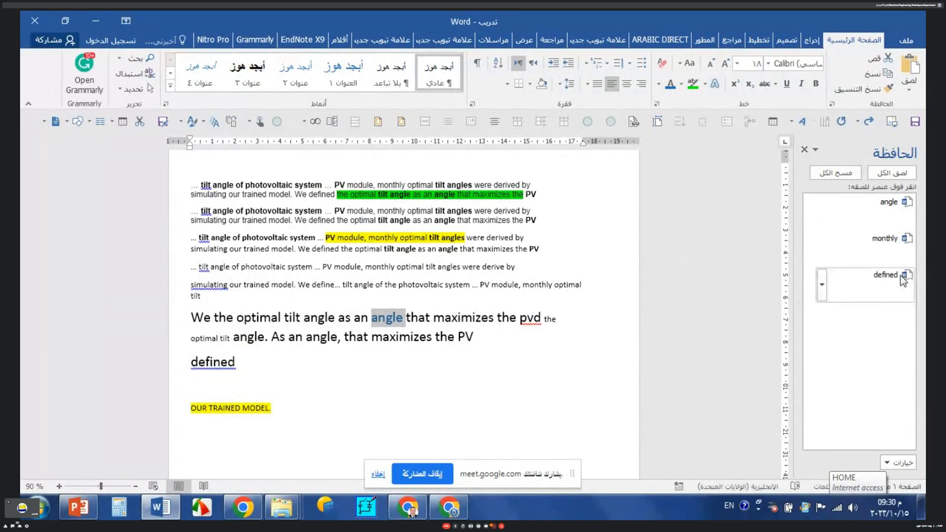
click(237, 385)
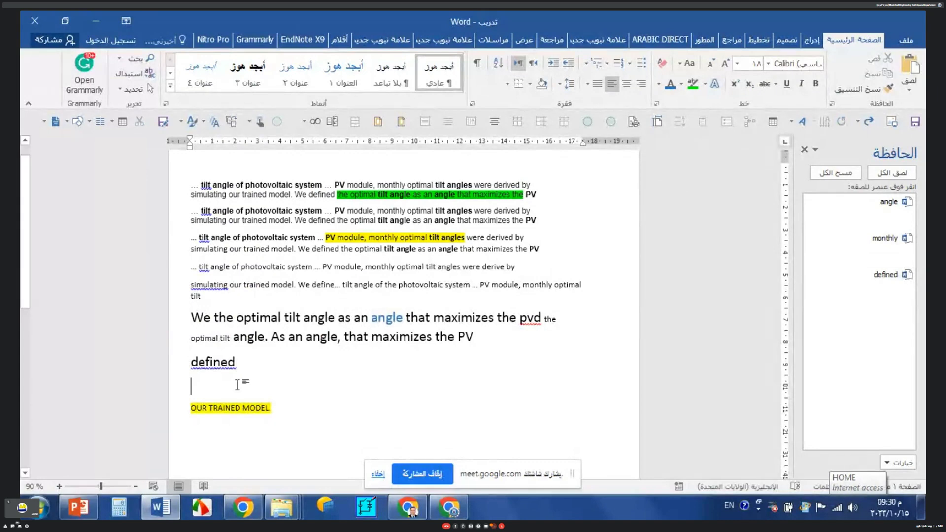
Build the line 'SDGSDG angleGSGSGSG monthly' by typing letters and pasting angle and monthly from the clipboard
text(SDGSDG)
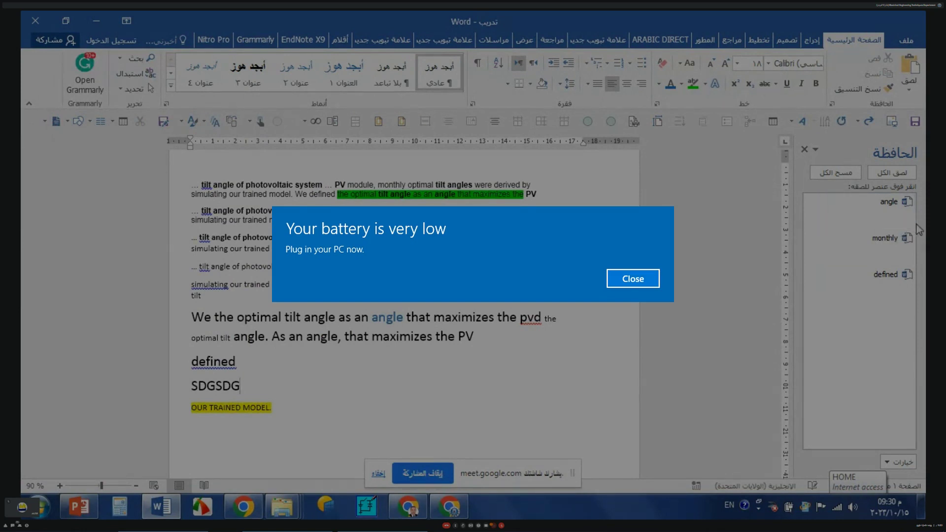
click(895, 210)
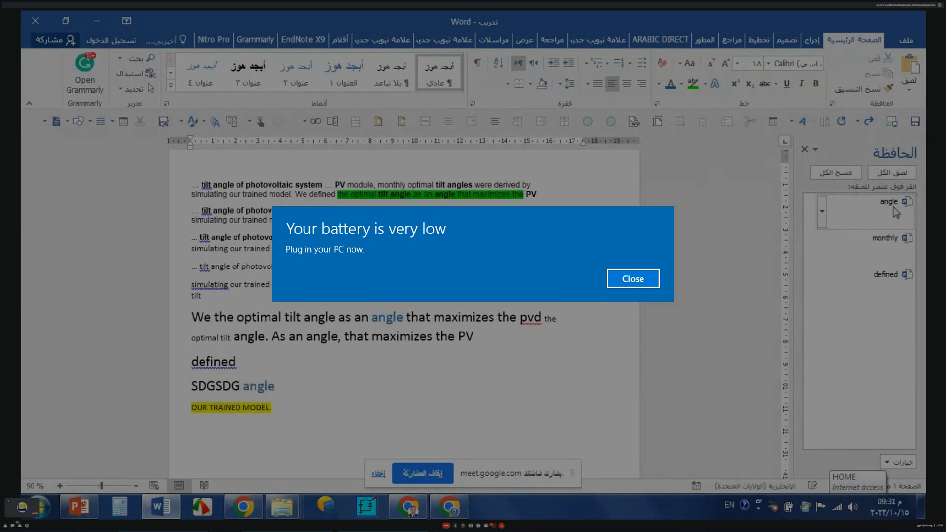
text(GSGS)
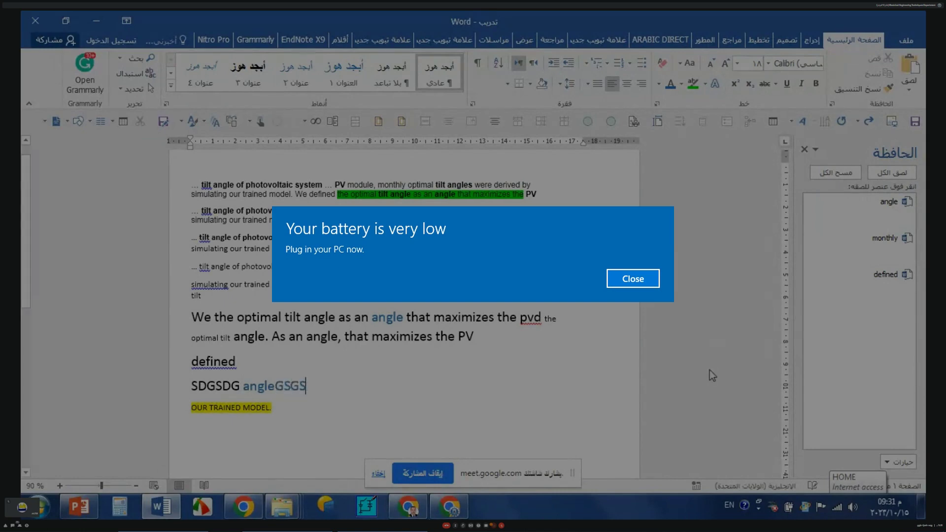
text(GSG)
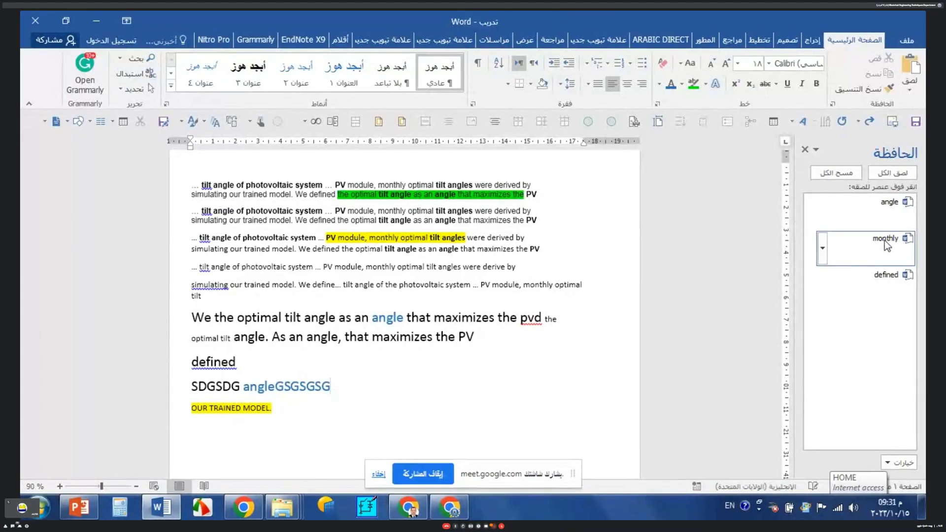
click(886, 239)
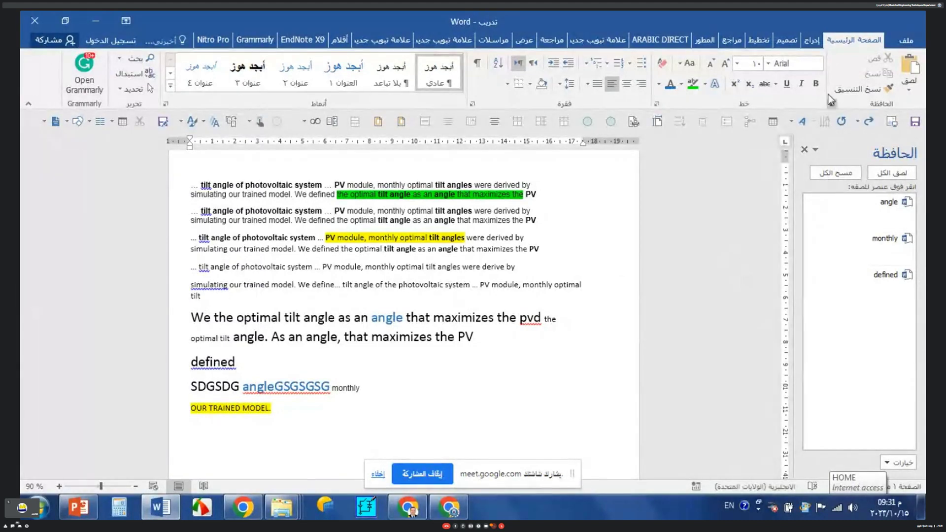
Select the word 'maximizes' in the second paragraph
click(439, 221)
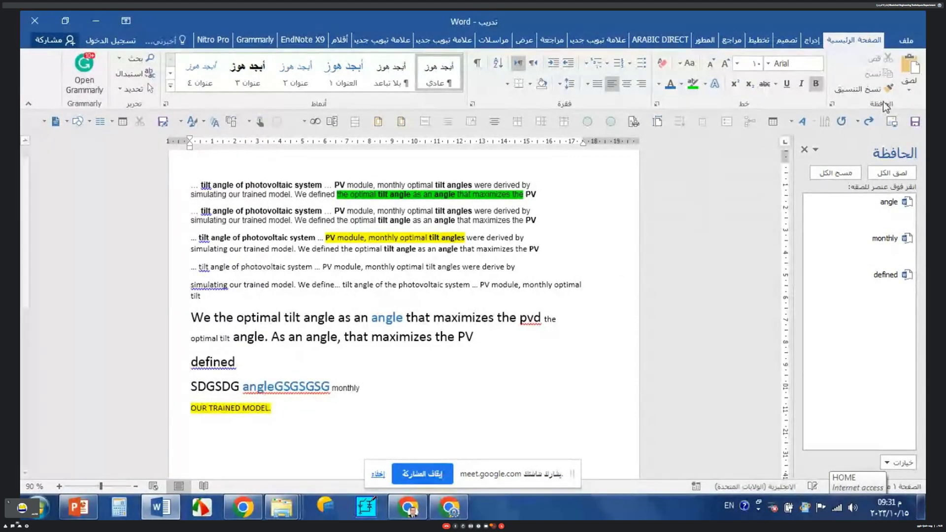
click(413, 222)
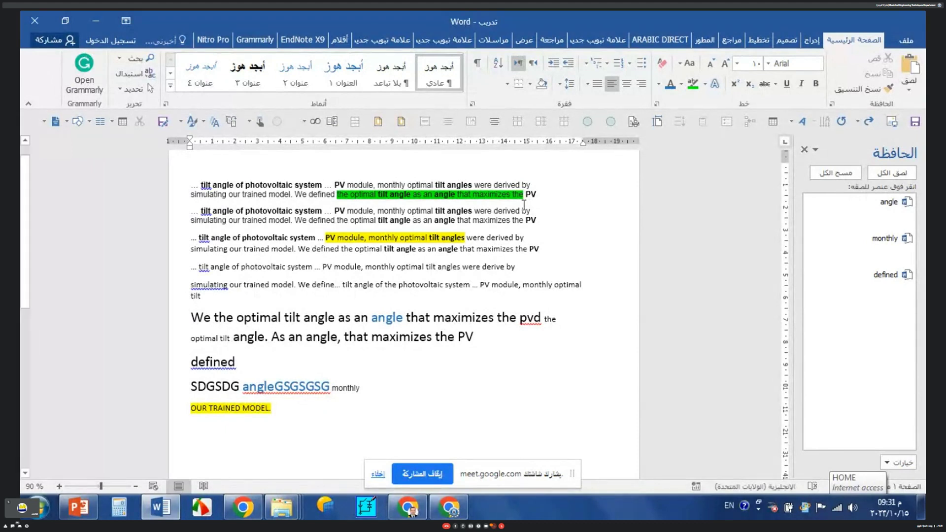
double_click(485, 220)
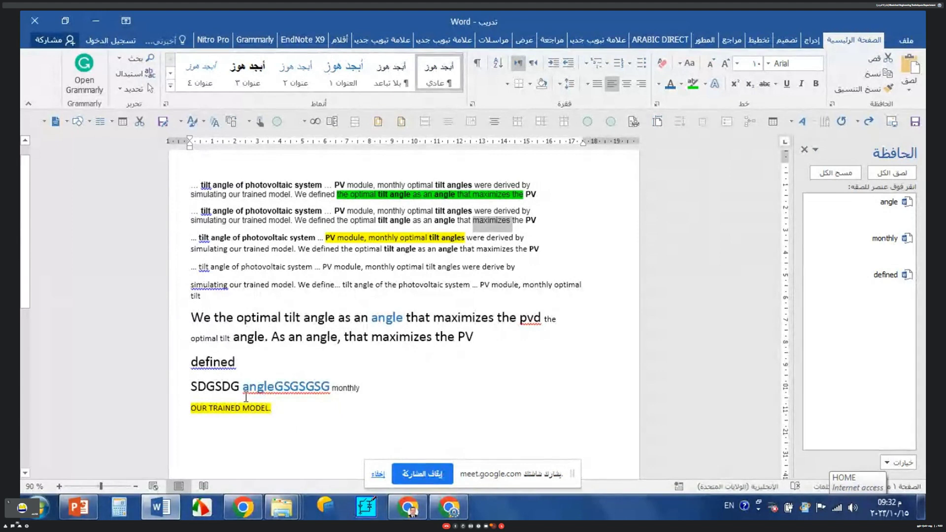
Make 'defined' bold, underlined and italic, and paint that formatting onto 'We the optimal'
double_click(215, 362)
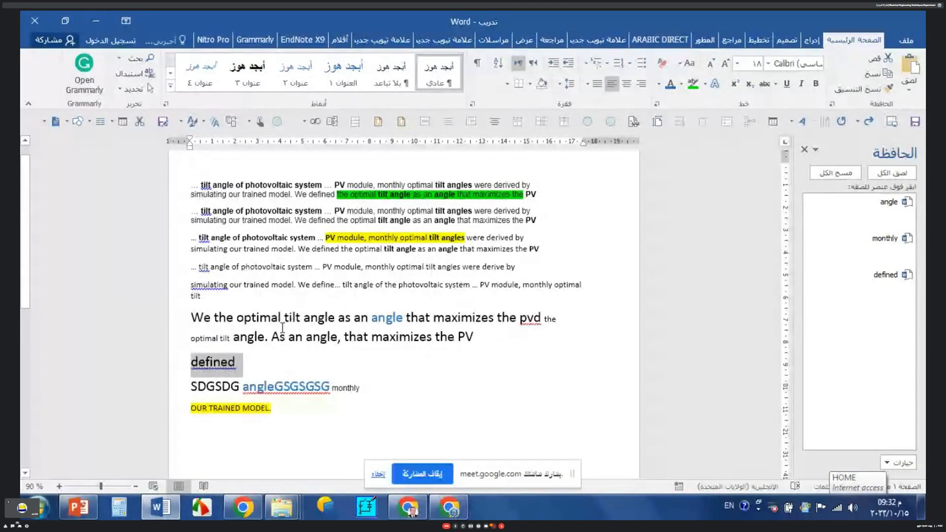
click(811, 87)
click(787, 84)
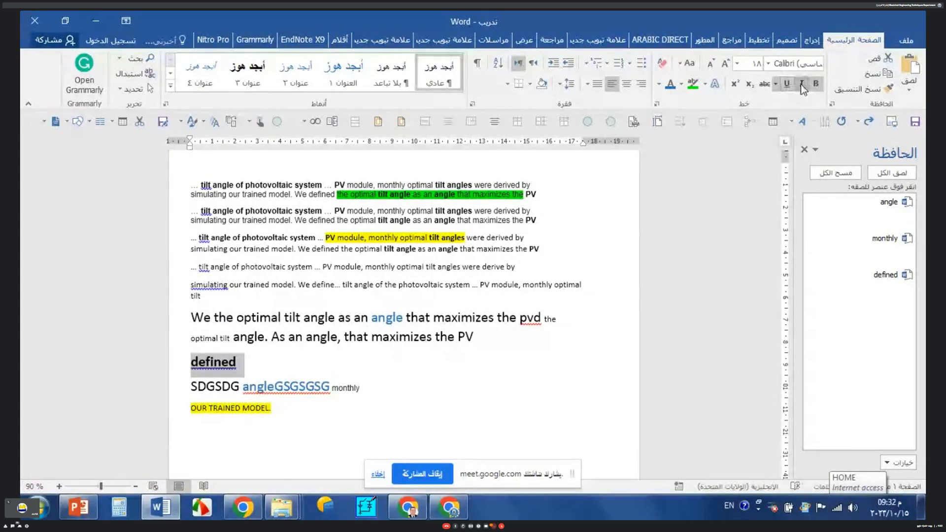
click(801, 84)
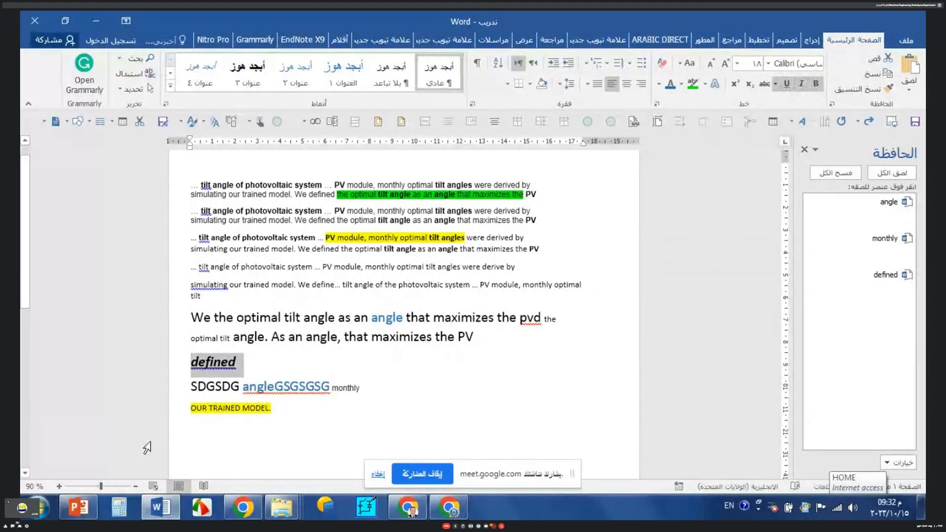
click(860, 93)
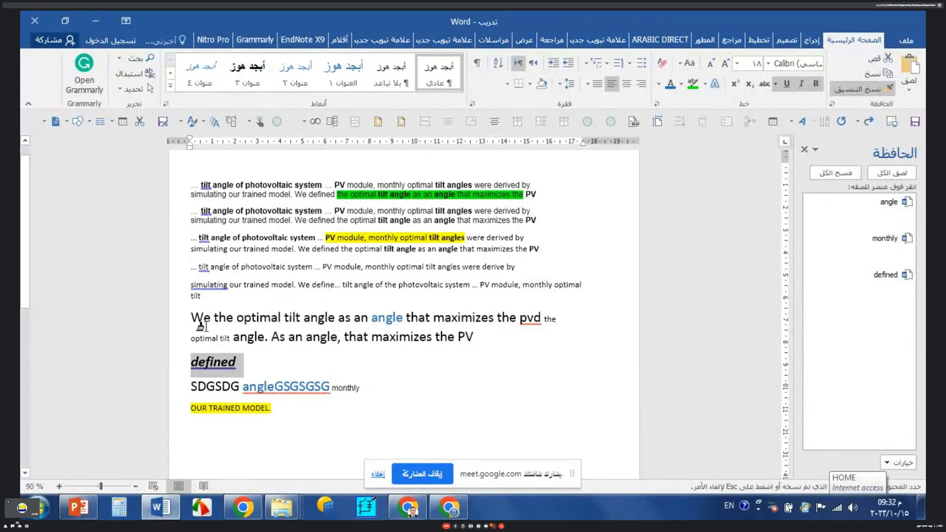
drag(191, 318, 283, 317)
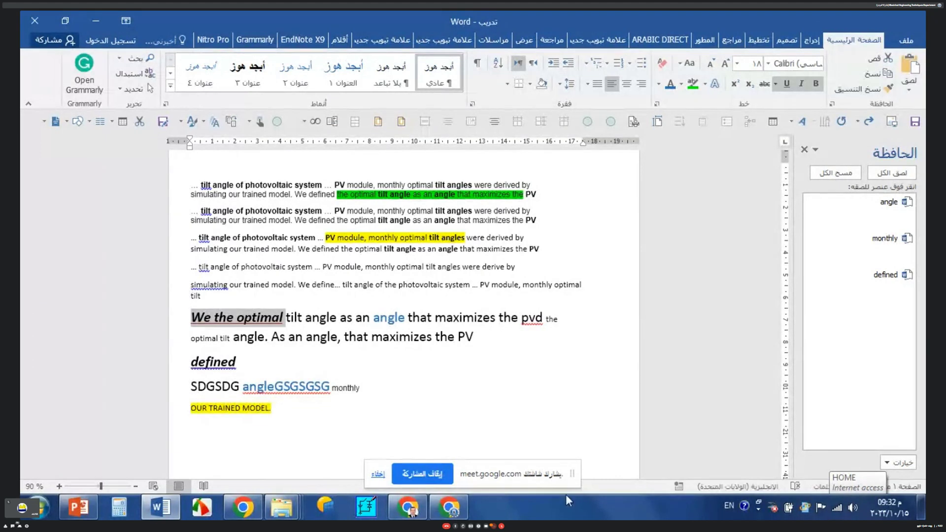
click(215, 386)
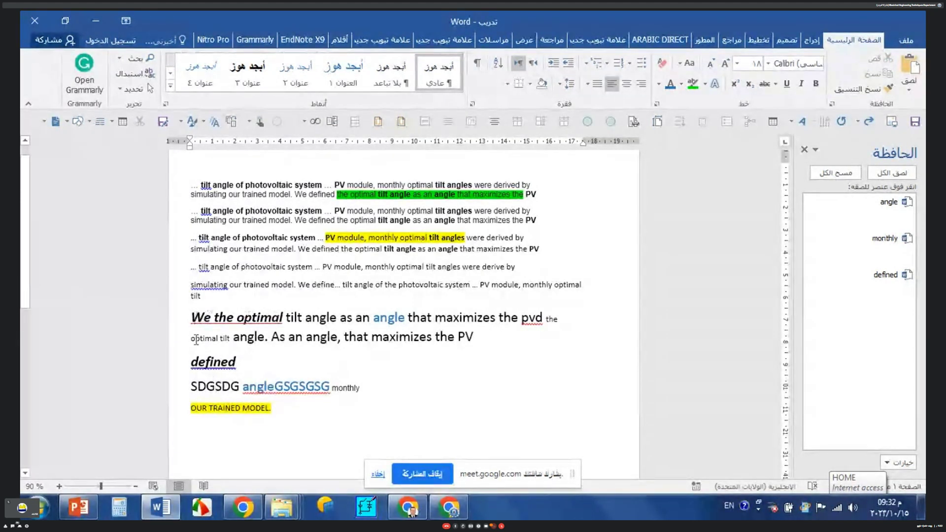
Give 'monthly optimal' and 'system' the large blue formatting of angleGSGSGSG
mouse_move(194, 363)
mouse_down()
mouse_move(240, 359)
mouse_move(312, 393)
mouse_up()
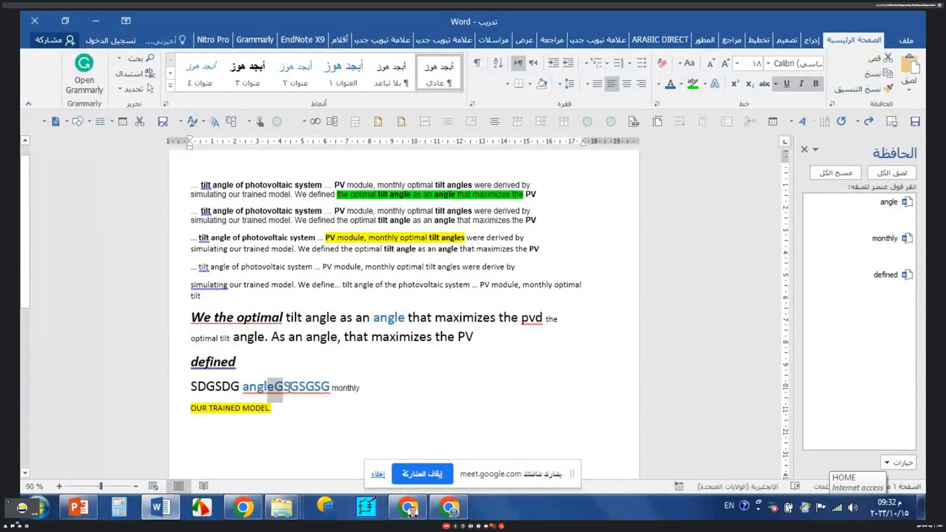
click(882, 88)
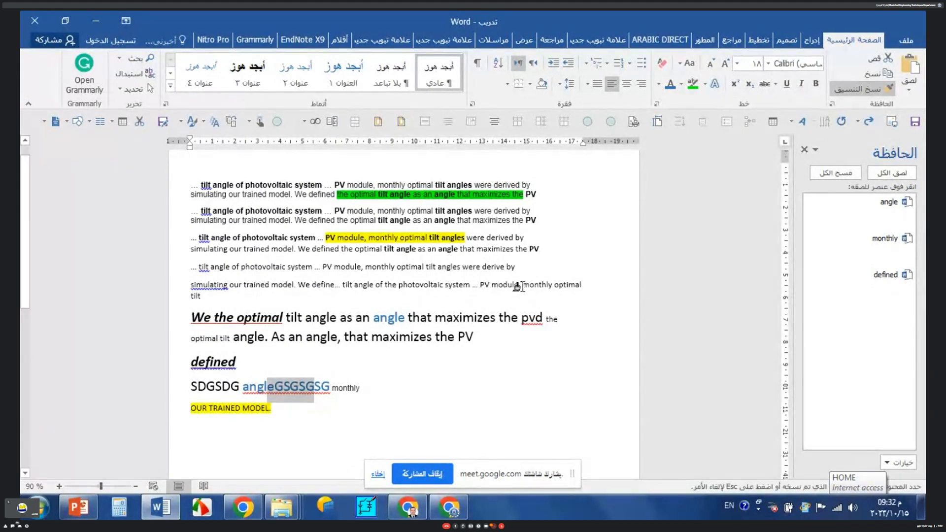
drag(523, 285, 582, 283)
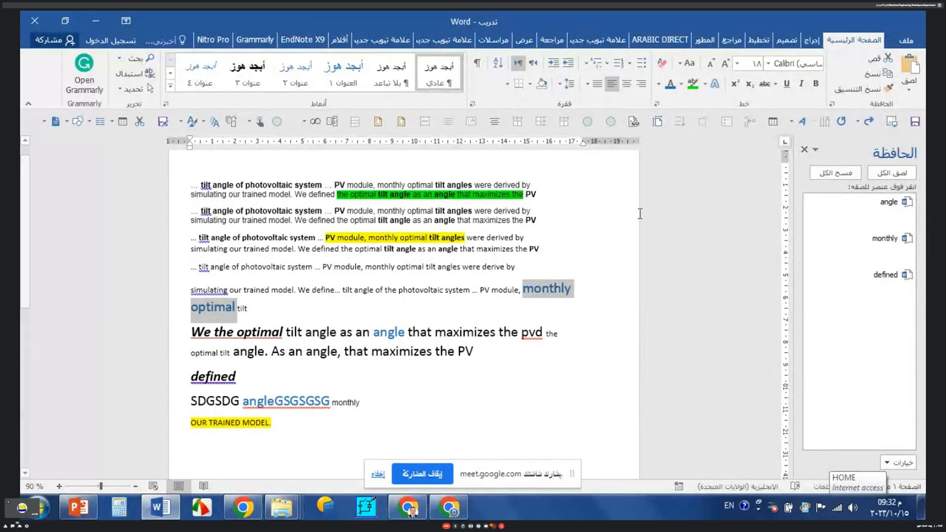
drag(256, 405, 321, 405)
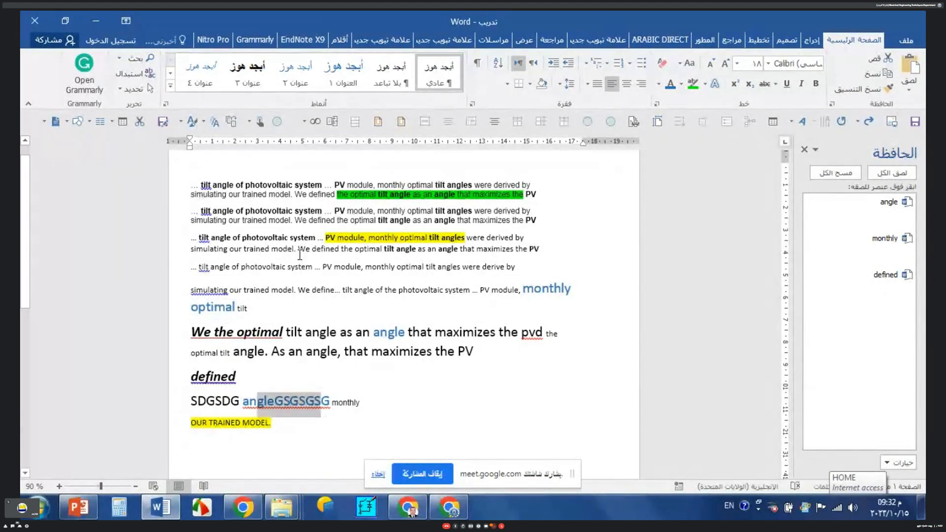
double_click(298, 184)
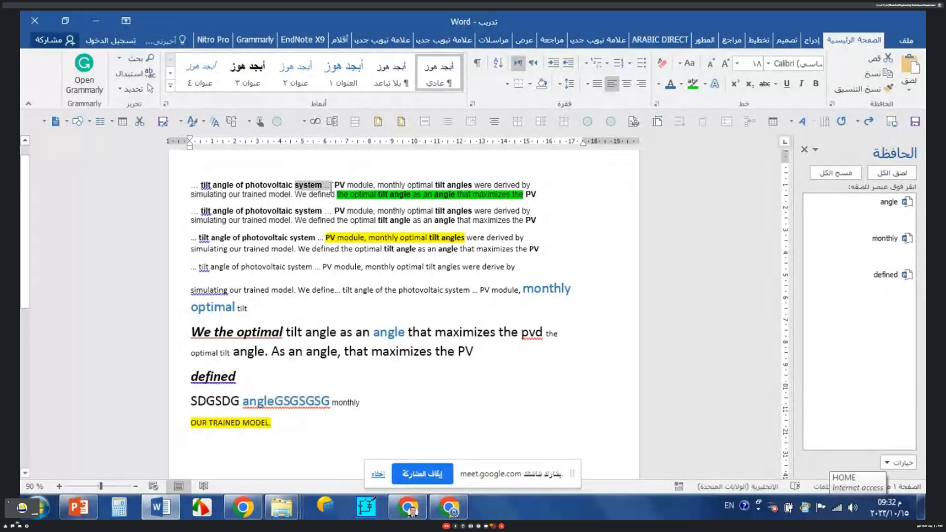
click(670, 84)
Select the word 'defined' on its own line again
drag(289, 267, 396, 267)
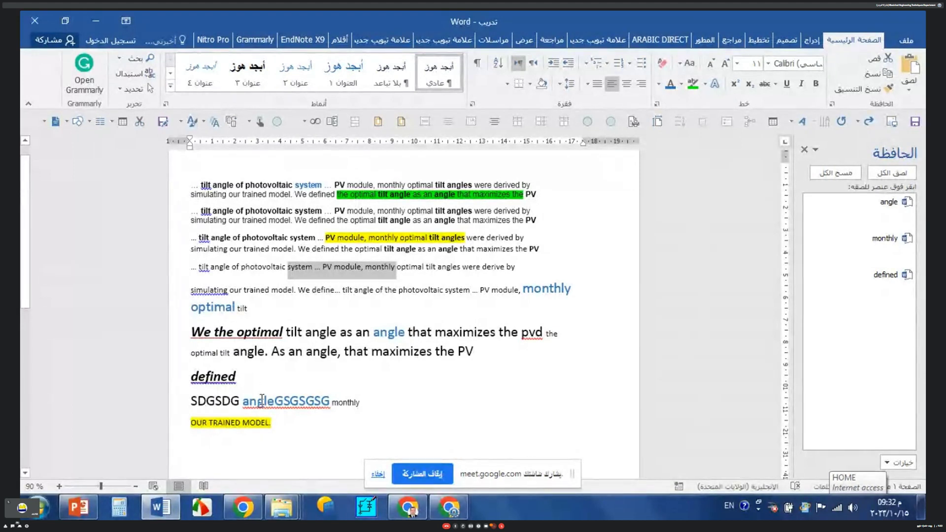
click(232, 376)
double_click(232, 376)
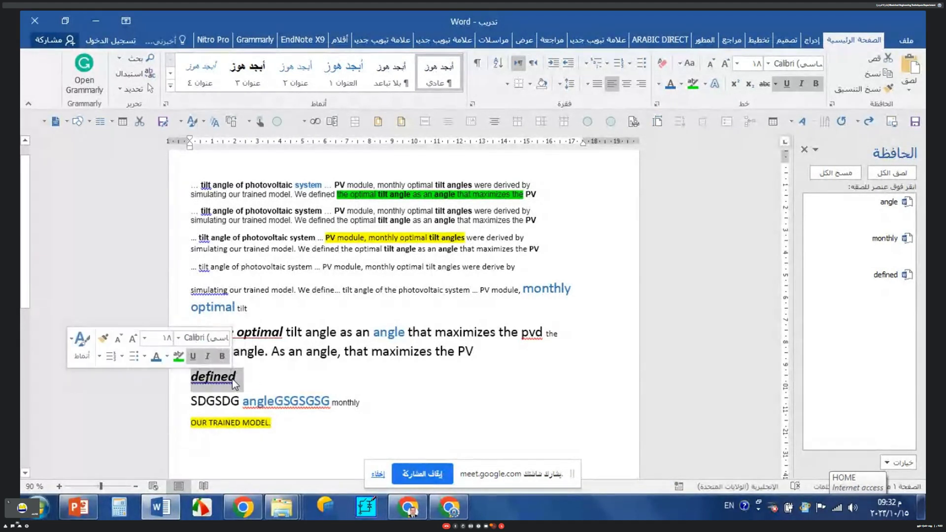
Paint the formatting of 'defined' onto 'tilt angle of photovoltaic' in the second snippet
click(880, 91)
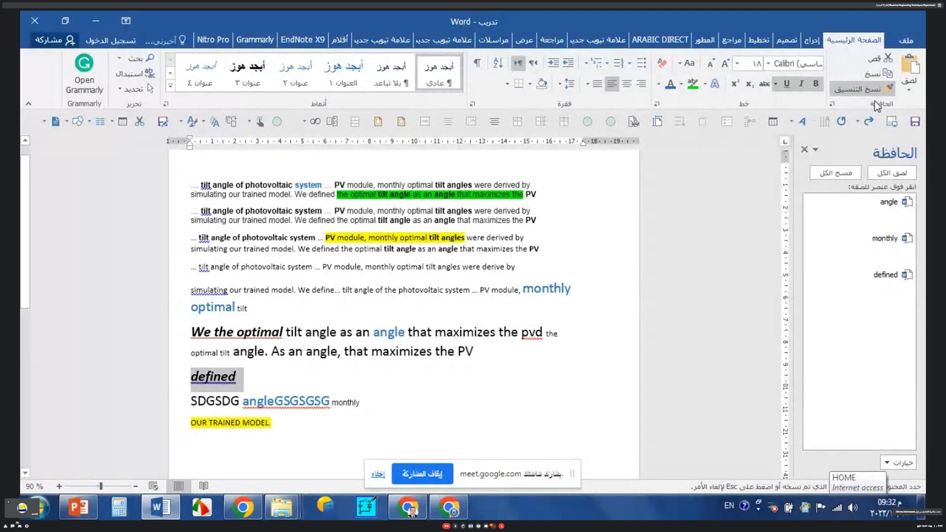
click(882, 86)
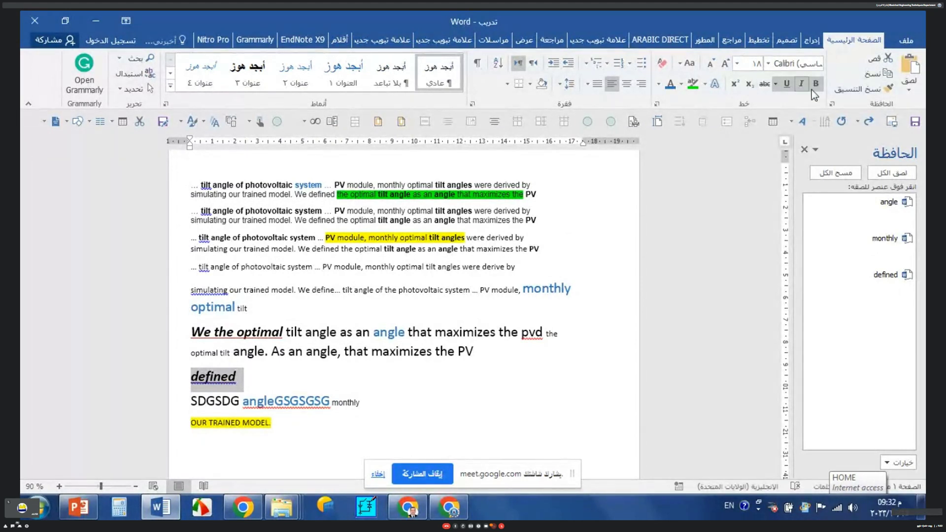
click(853, 91)
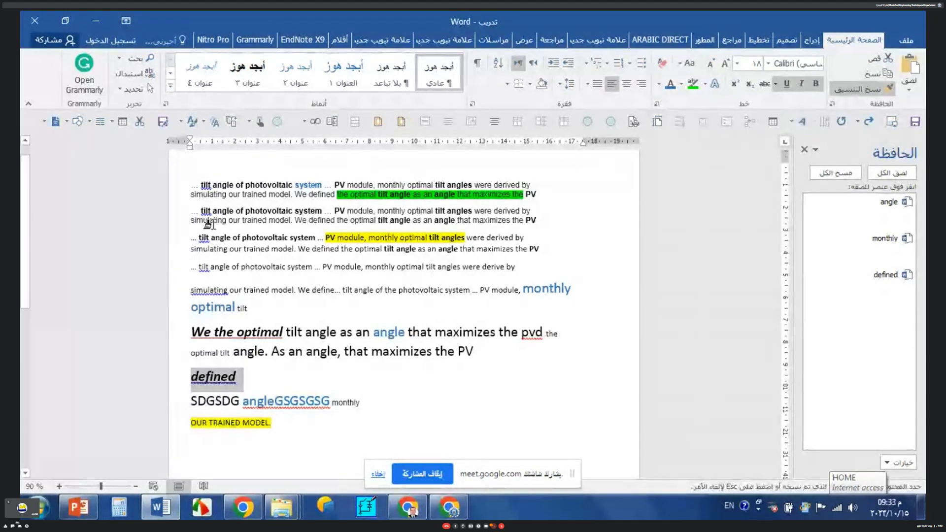
drag(201, 211, 292, 210)
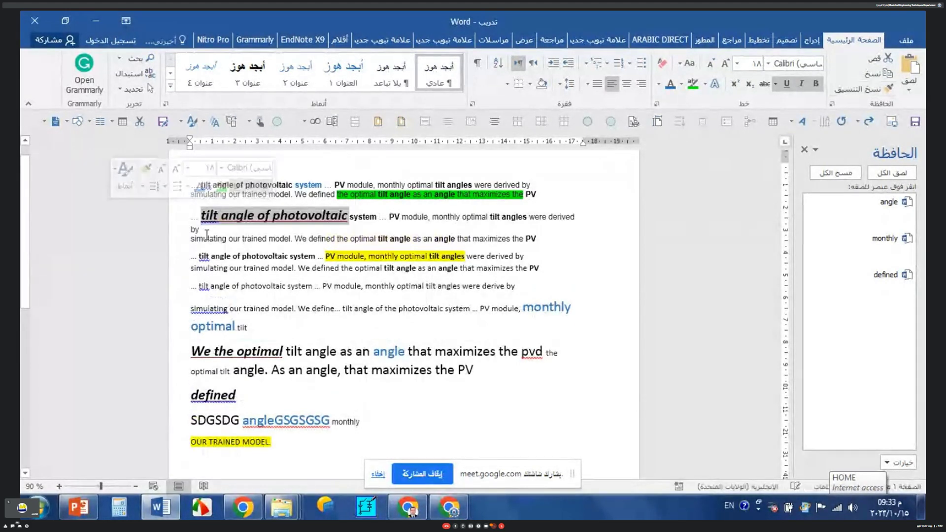
Copy the third snippet's bold phrase formatting onto the second snippet's sentence
drag(192, 255, 315, 256)
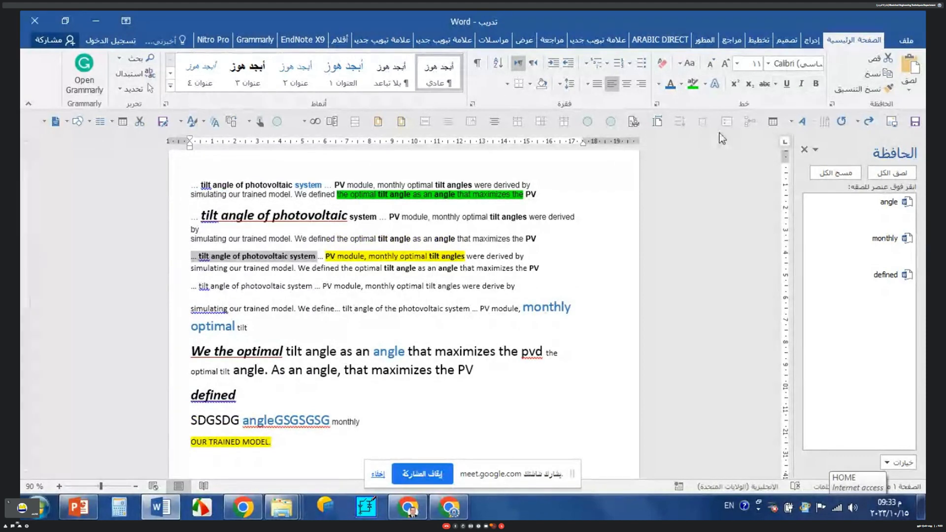
click(861, 89)
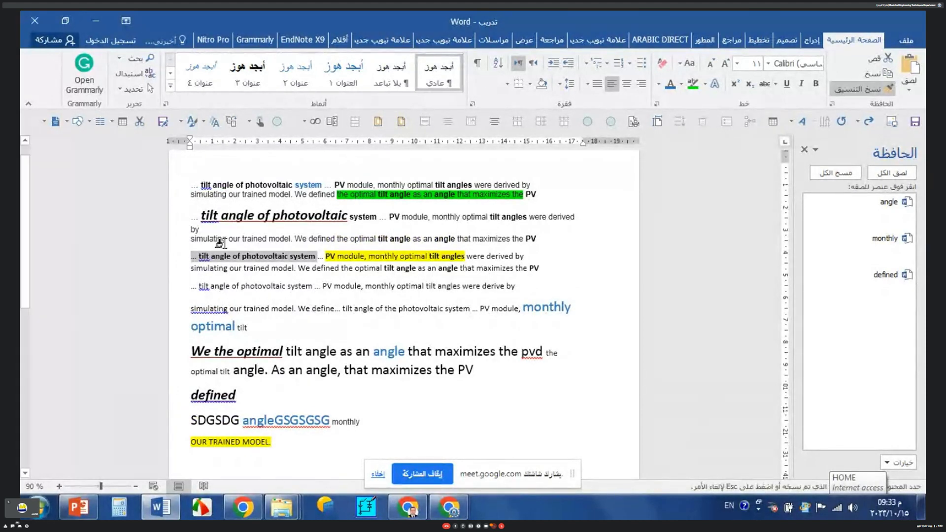
drag(192, 240, 355, 241)
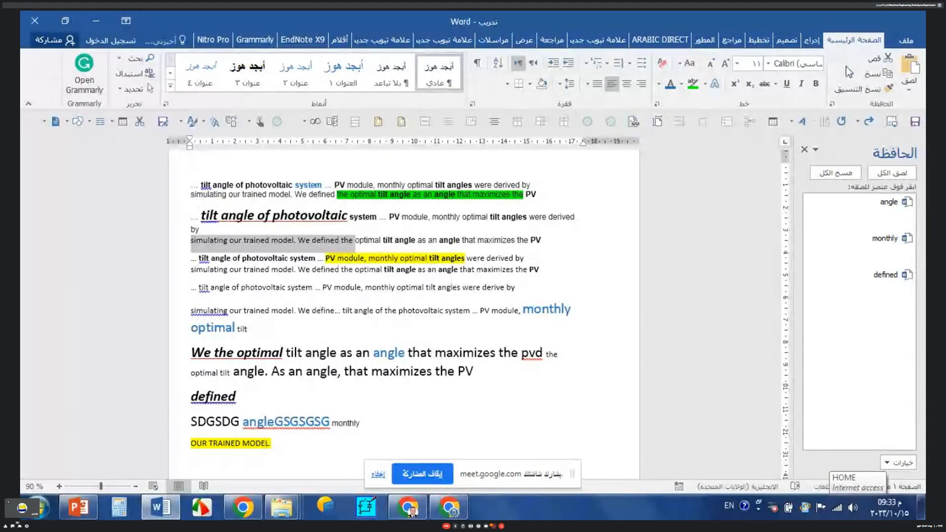
click(911, 94)
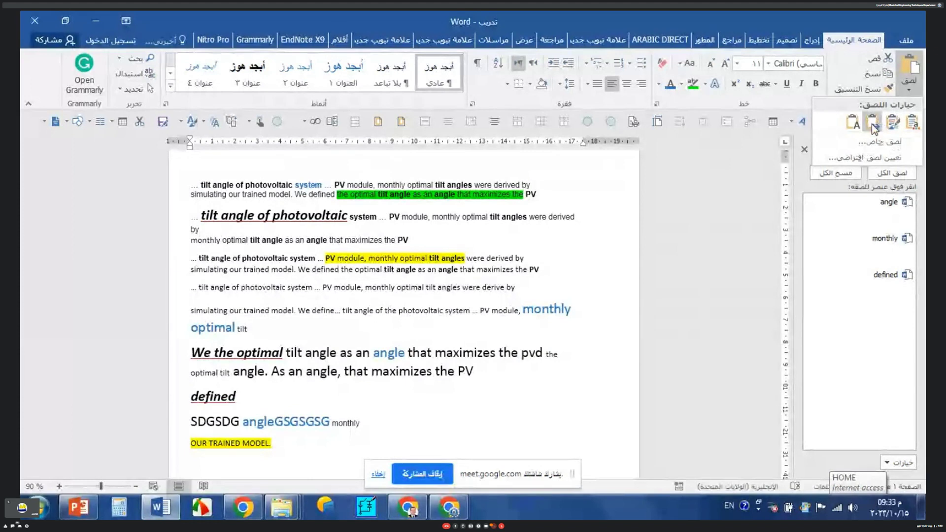
Copy 'defined' and start a new blank page after 'OUR TRAINED MODEL.'
click(222, 395)
double_click(222, 396)
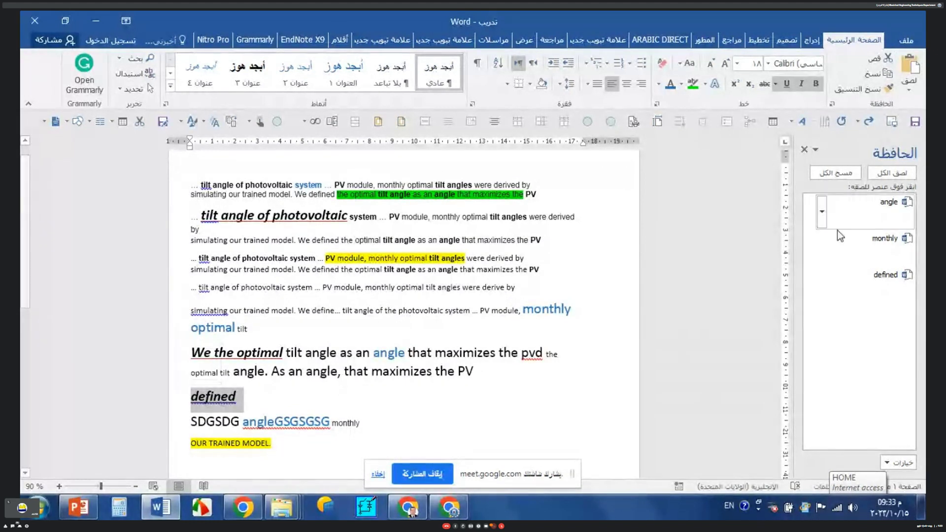
click(872, 74)
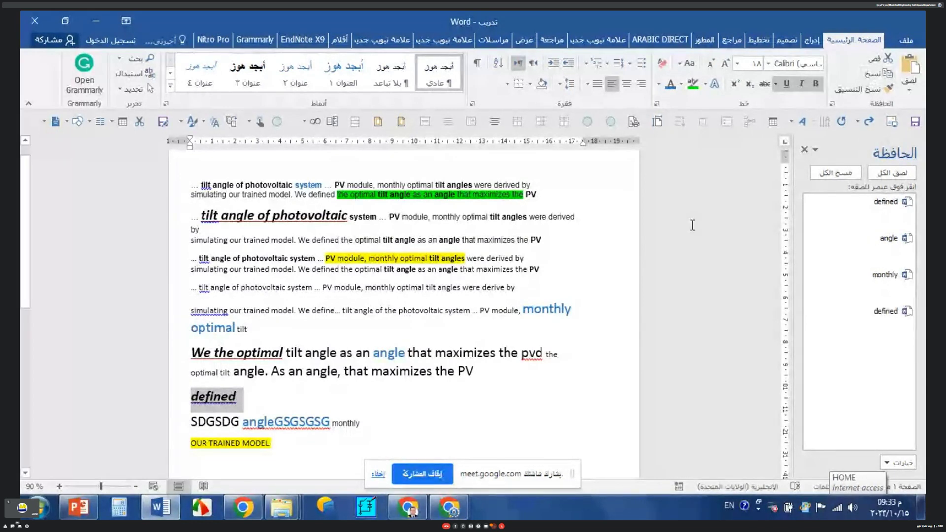
click(404, 418)
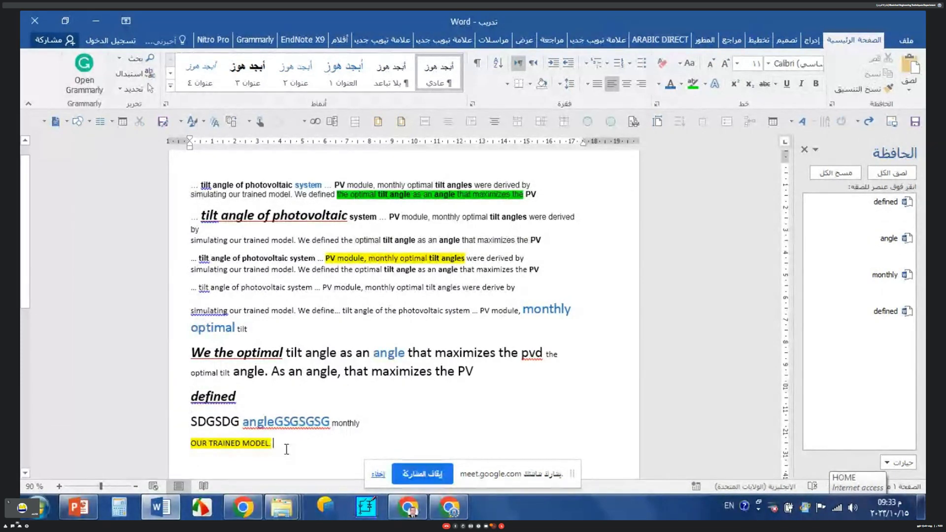
key(Return)
key(Return)
key(Return)
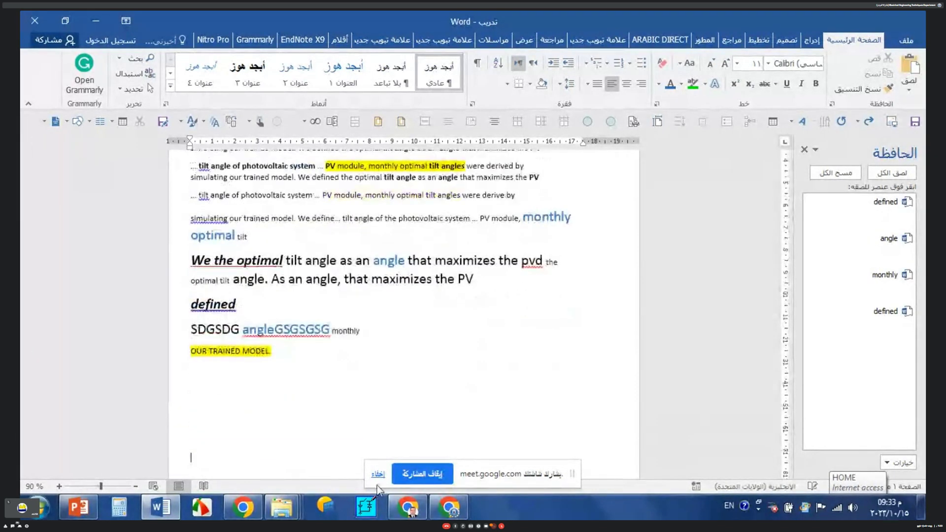
scroll(591, 266, down, 3)
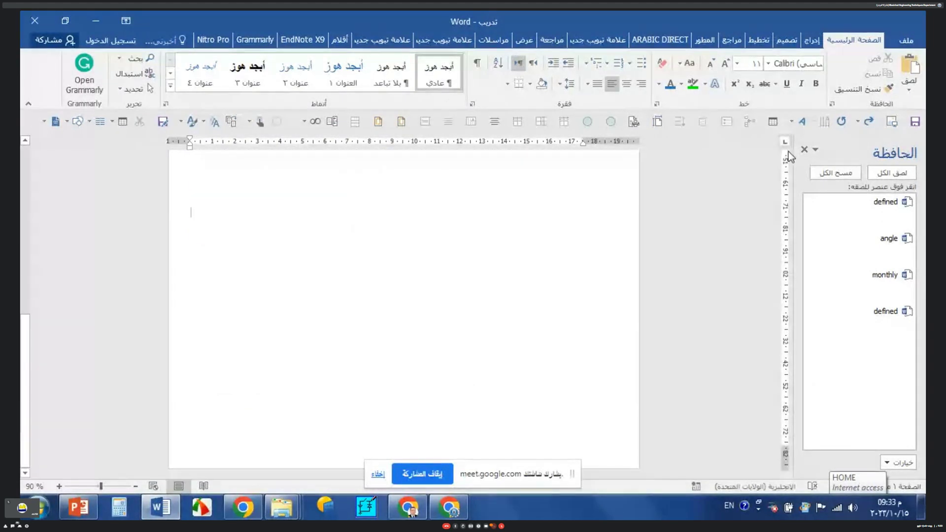
click(910, 88)
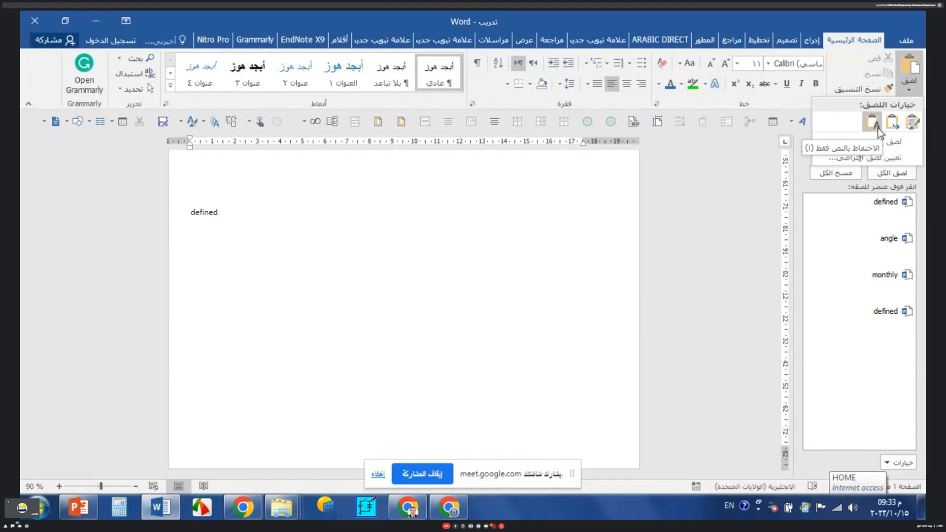
Paste 'defined' with Keep Source Formatting on the new page, then stop the screen share
click(915, 126)
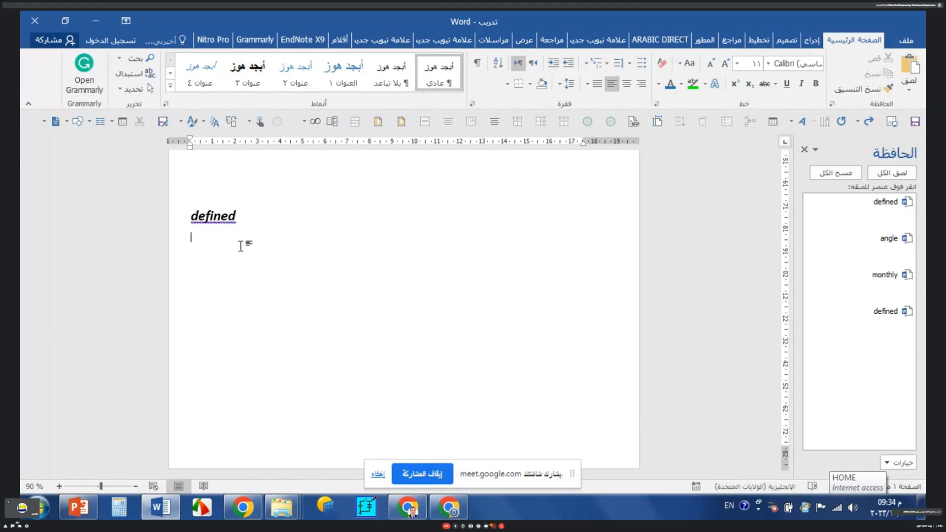
click(814, 39)
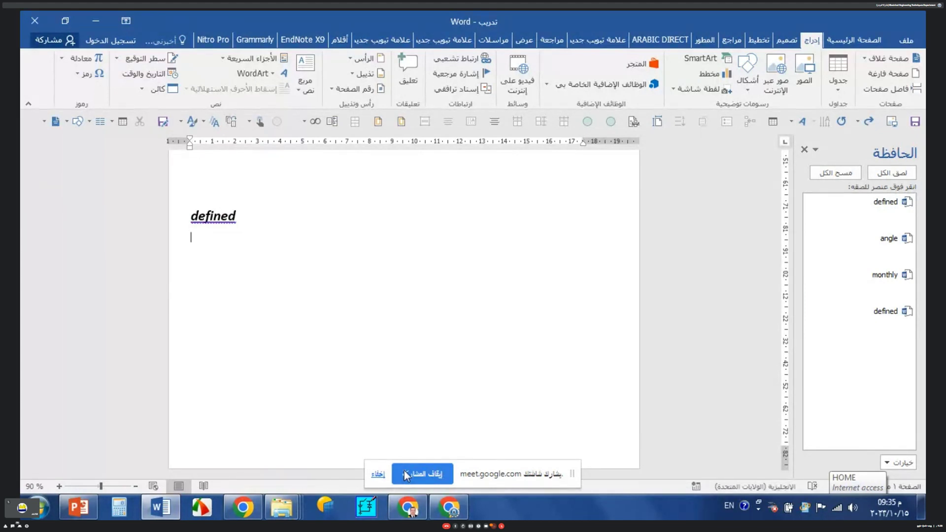
click(404, 471)
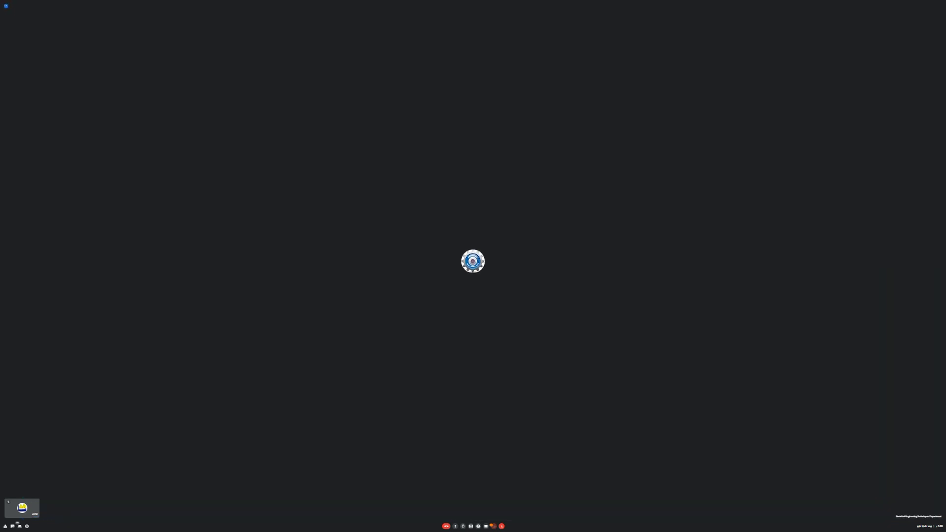